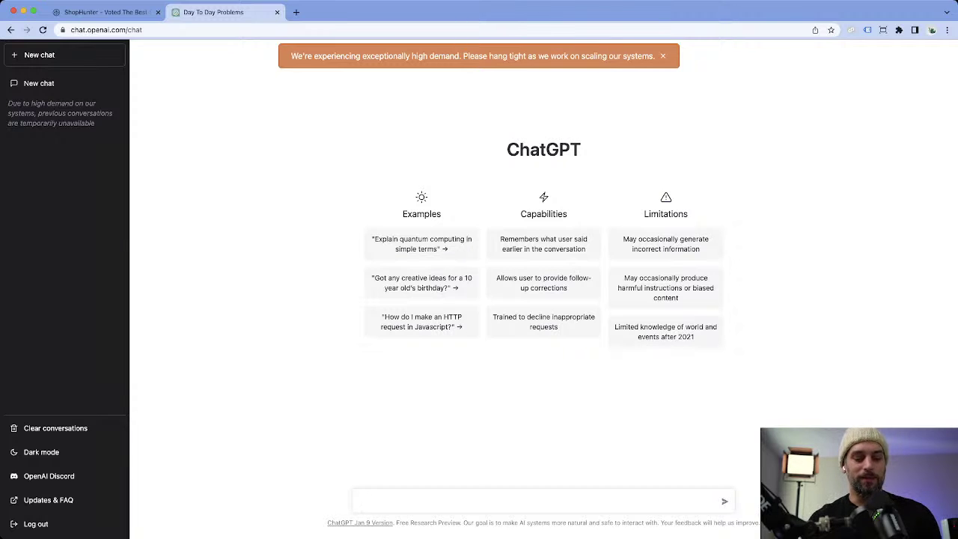
Ask ChatGPT "what are 10 common problems people have?".
{"action": "type", "text": "what a"}
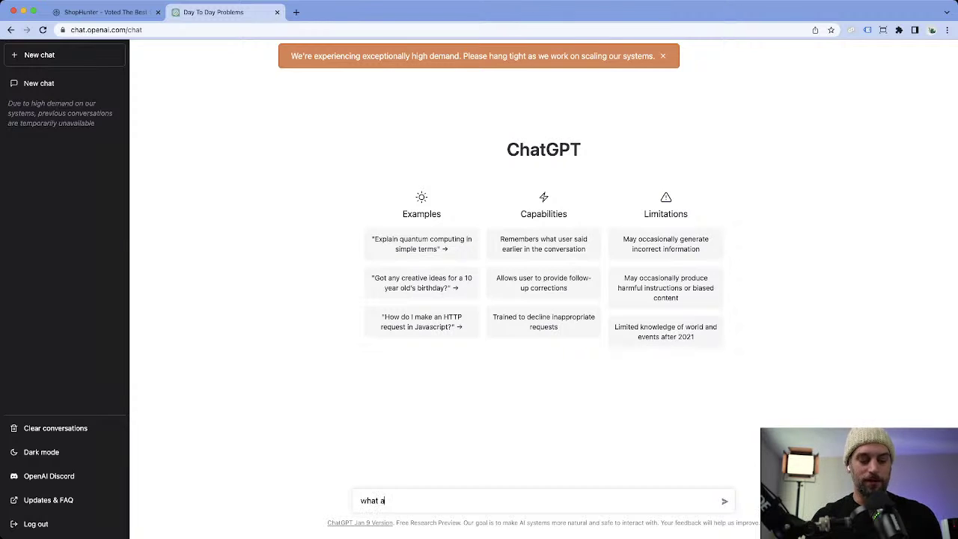
{"action": "type", "text": "re 10 common problems"}
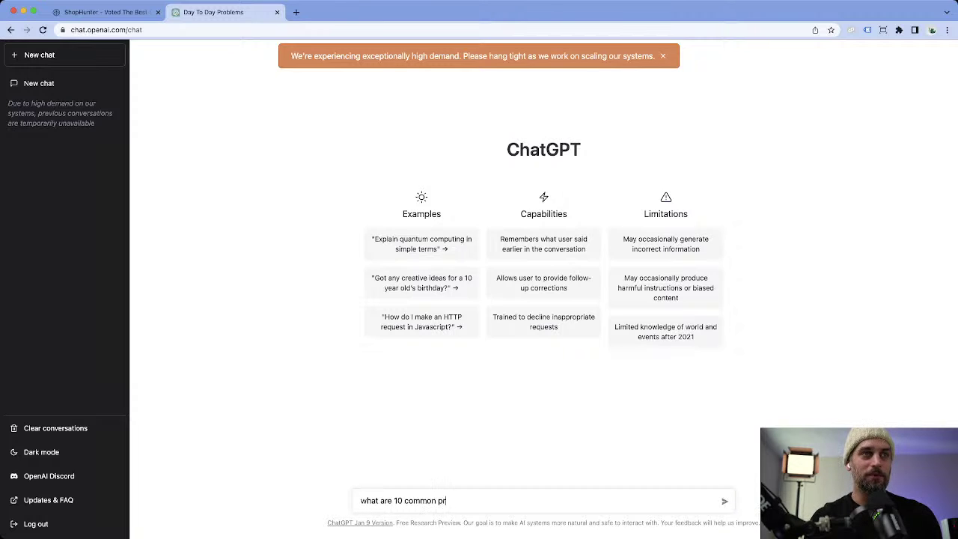
{"action": "type", "text": " people have?"}
{"action": "key", "text": "Return"}
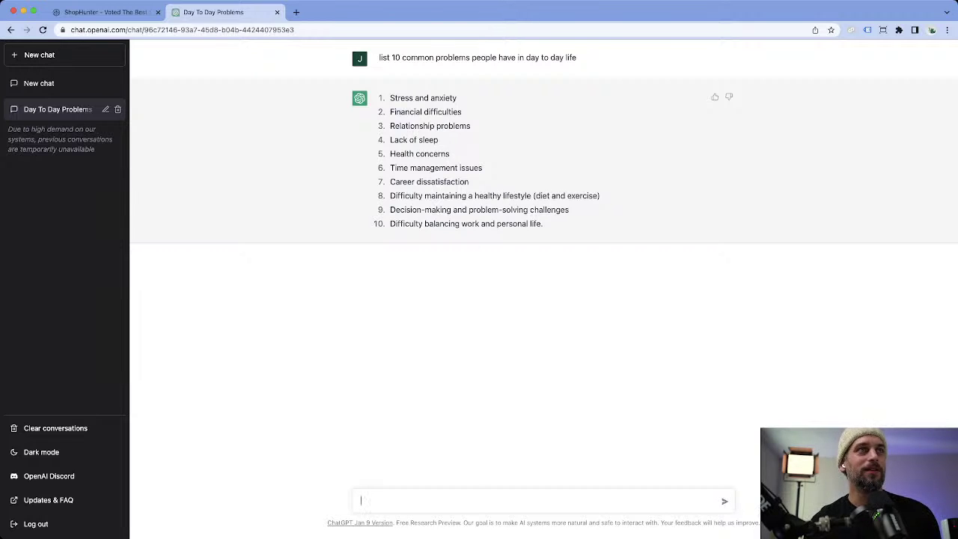
In the Day To Day Problems conversation, send the follow-up prompt "tell me 10 problems about topic 1".
{"action": "type", "text": "ell me 10 problems"}
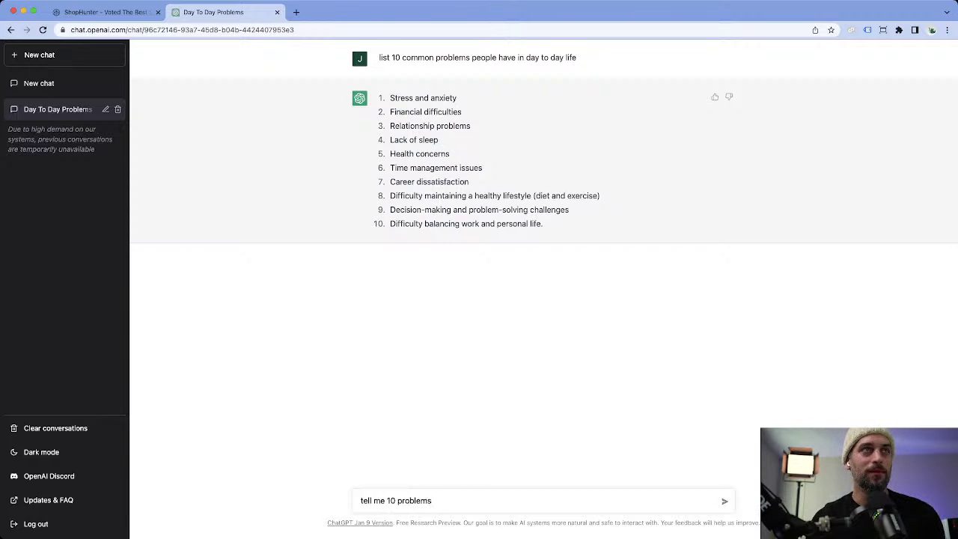
{"action": "type", "text": " divering into"}
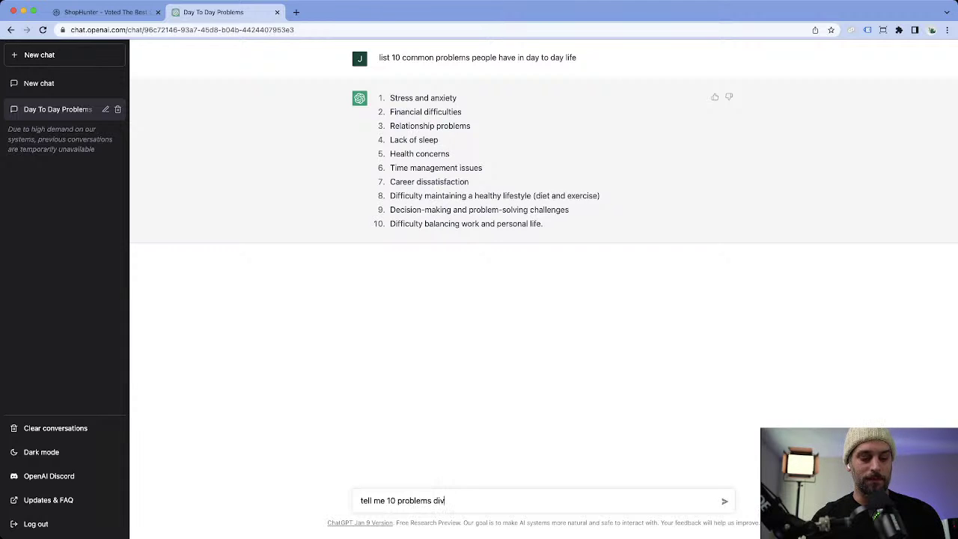
{"action": "key", "text": "BackSpace"}
{"action": "key", "text": "BackSpace"}
{"action": "key", "text": "BackSpace"}
{"action": "key", "text": "BackSpace"}
{"action": "key", "text": "BackSpace"}
{"action": "key", "text": "BackSpace"}
{"action": "key", "text": "BackSpace"}
{"action": "key", "text": "BackSpace"}
{"action": "key", "text": "BackSpace"}
{"action": "key", "text": "BackSpace"}
{"action": "key", "text": "BackSpace"}
{"action": "key", "text": "BackSpace"}
{"action": "key", "text": "BackSpace"}
{"action": "key", "text": "BackSpace"}
{"action": "type", "text": "about number 1"}
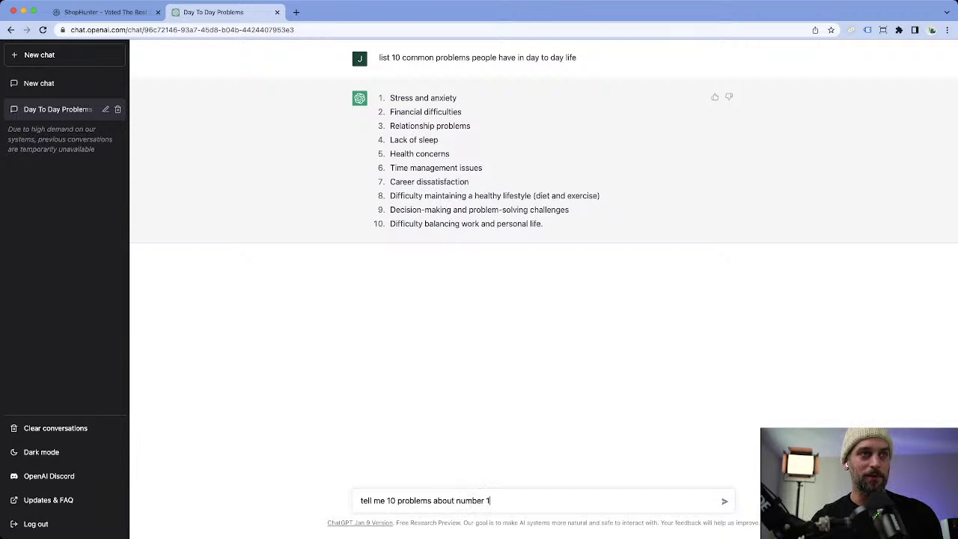
{"action": "key", "text": "BackSpace"}
{"action": "key", "text": "BackSpace"}
{"action": "key", "text": "BackSpace"}
{"action": "key", "text": "BackSpace"}
{"action": "key", "text": "BackSpace"}
{"action": "key", "text": "BackSpace"}
{"action": "key", "text": "BackSpace"}
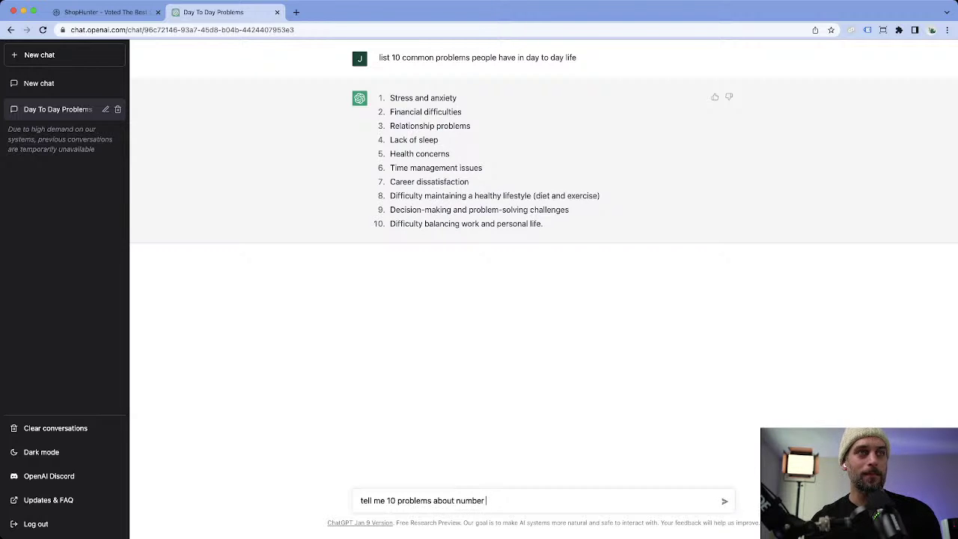
{"action": "key", "text": "BackSpace"}
{"action": "type", "text": "topic 1"}
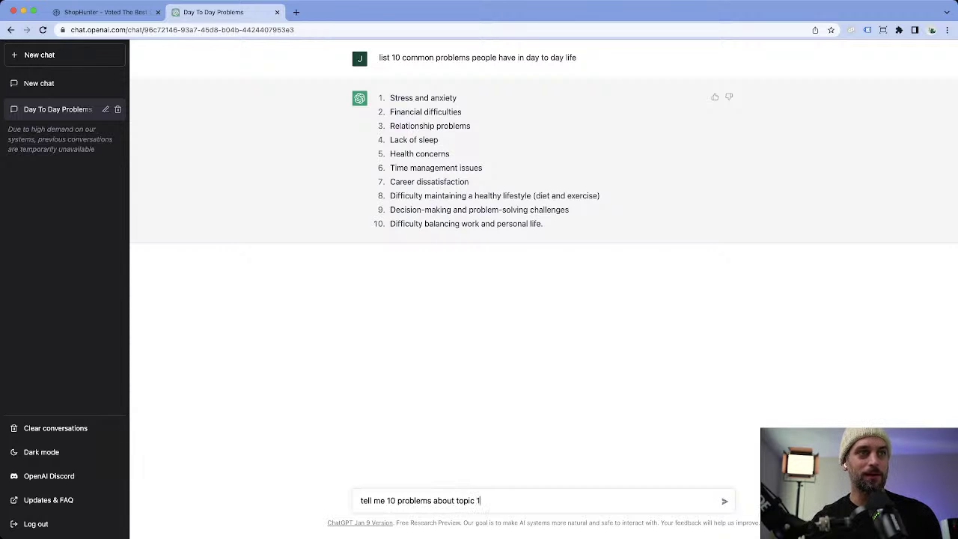
{"action": "key", "text": "Return"}
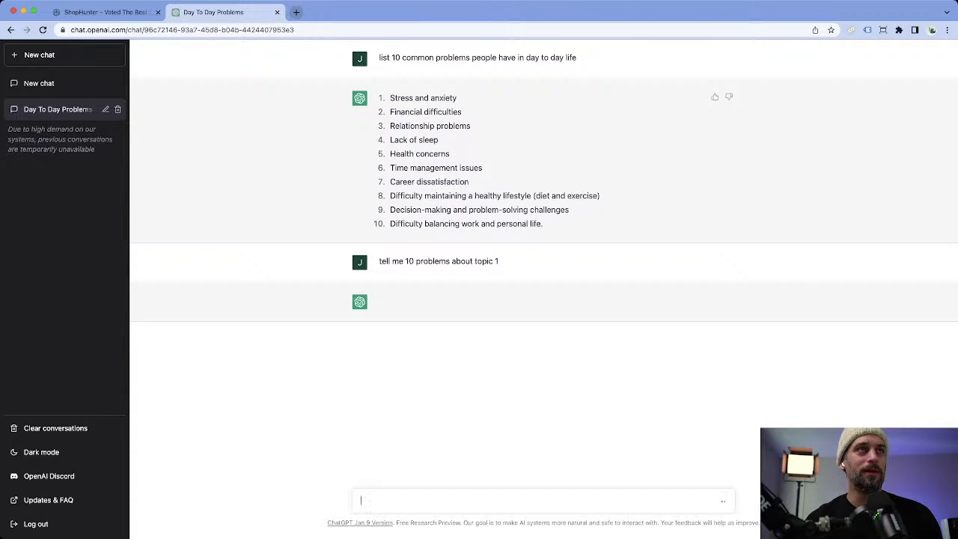
Search Google for "stress relief products" in a new browser tab.
{"action": "key", "text": "super+t"}
{"action": "type", "text": "stress relief proble"}
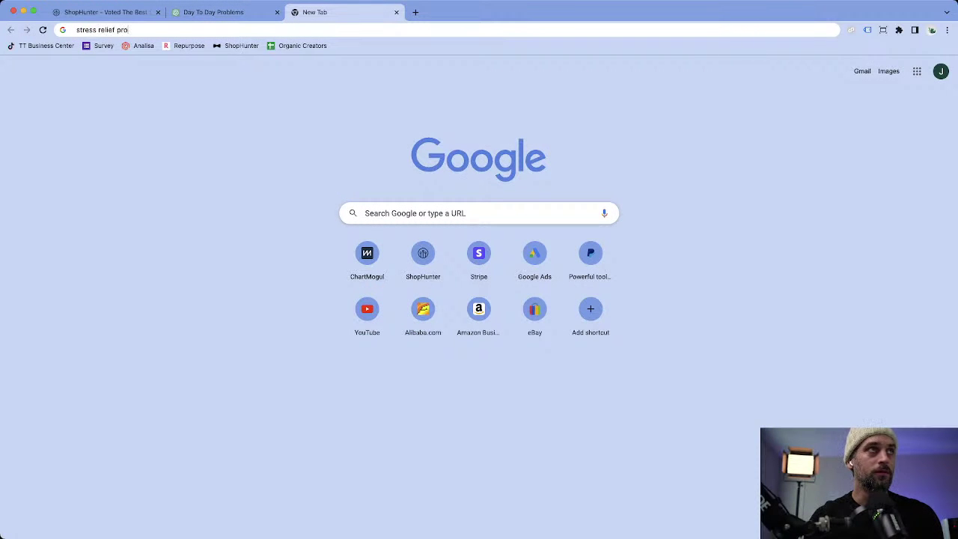
{"action": "key", "text": "BackSpace"}
{"action": "key", "text": "BackSpace"}
{"action": "type", "text": "ducts"}
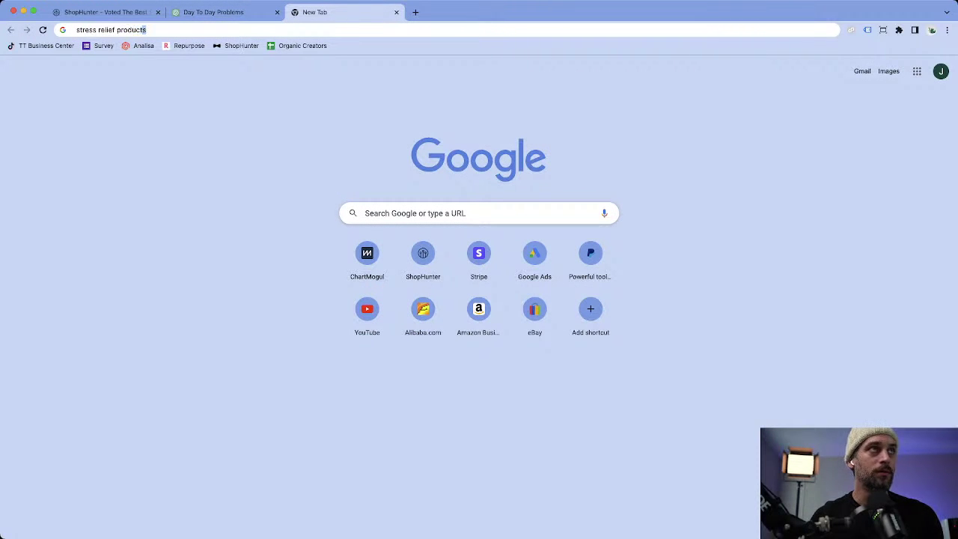
{"action": "key", "text": "Return"}
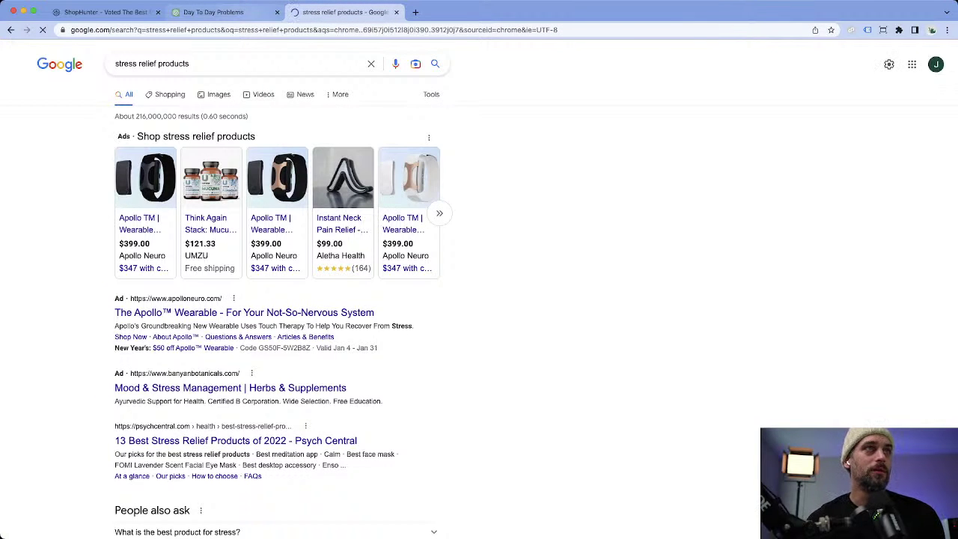
Load the ShopHunter dashboard in its browser tab and return to the stress relief products search results.
{"action": "left_click", "coordinate": [223, 12]}
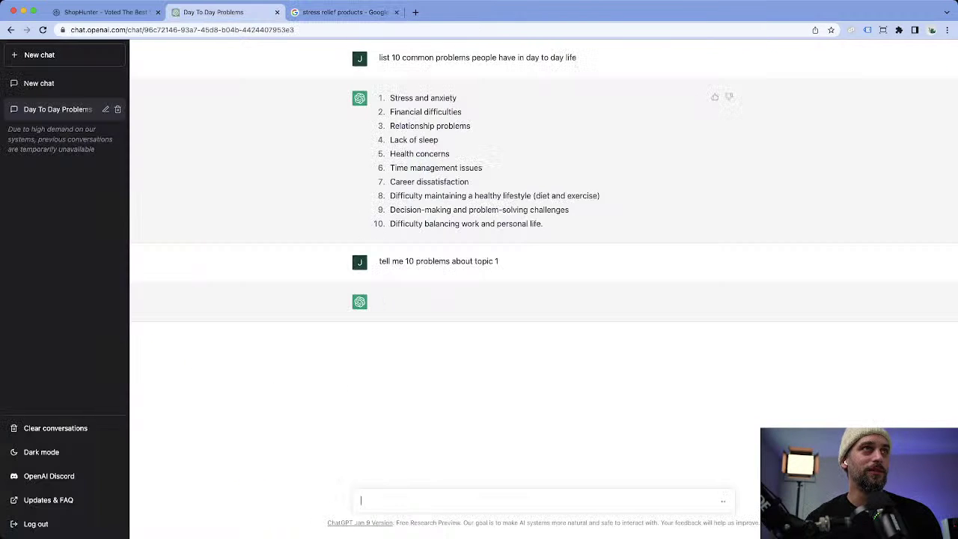
{"action": "left_click", "coordinate": [102, 12]}
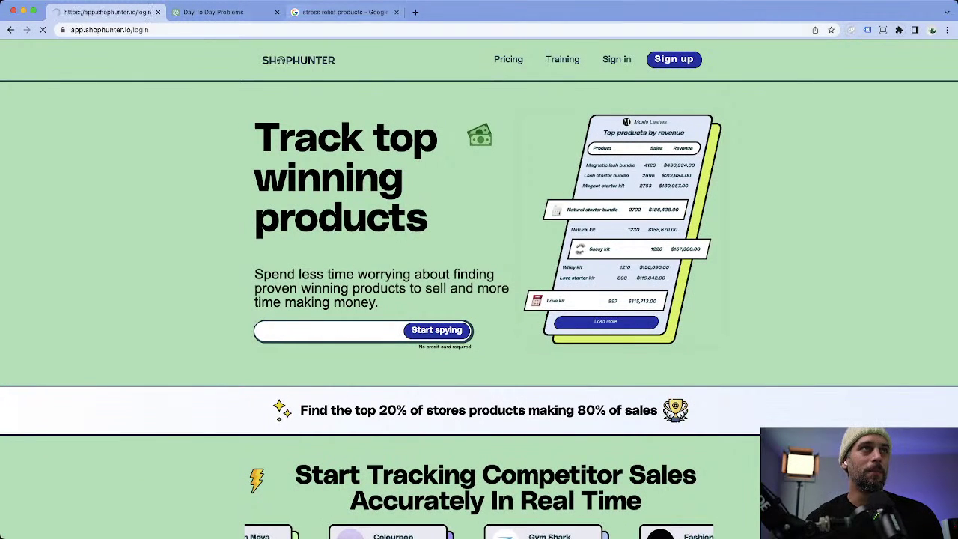
{"action": "left_click", "coordinate": [343, 12]}
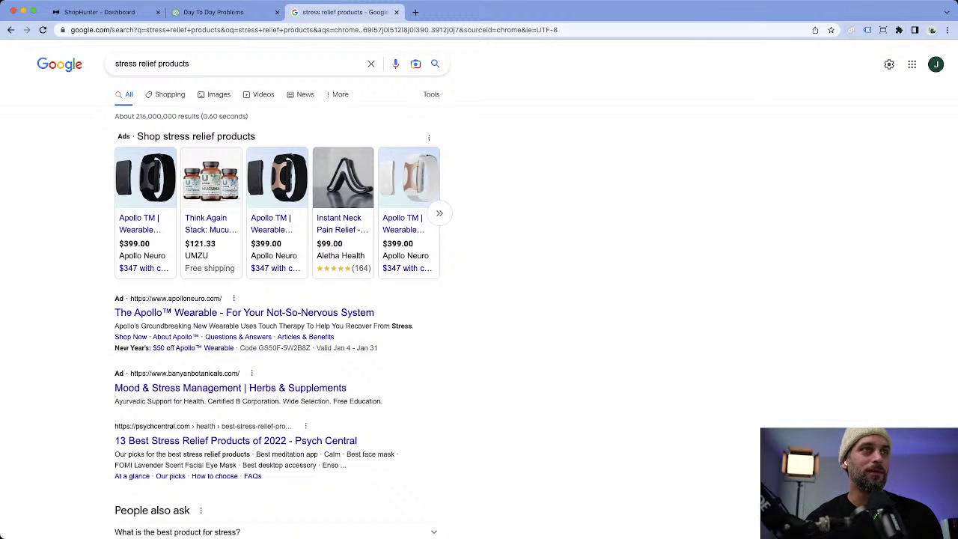
Review the stress relief shopping ads and open the Instant Neck Pain Relief product from Aletha Health in a new tab.
{"action": "mouse_move", "coordinate": [342, 179]}
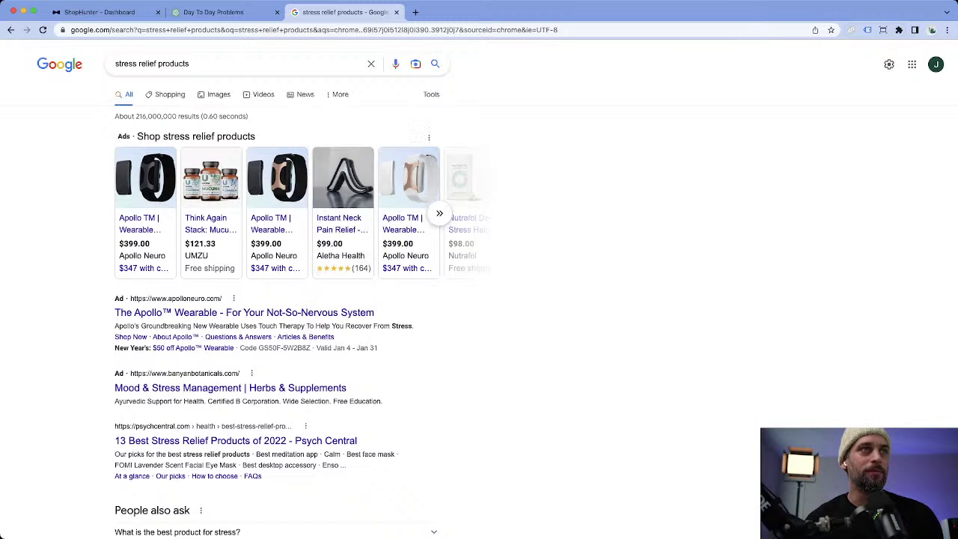
{"action": "mouse_move", "coordinate": [474, 224]}
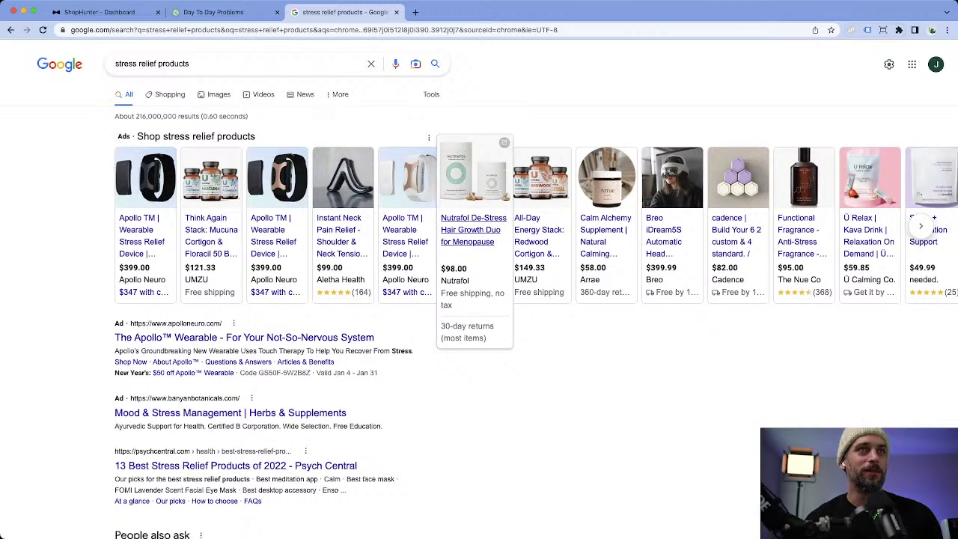
{"action": "mouse_move", "coordinate": [606, 224]}
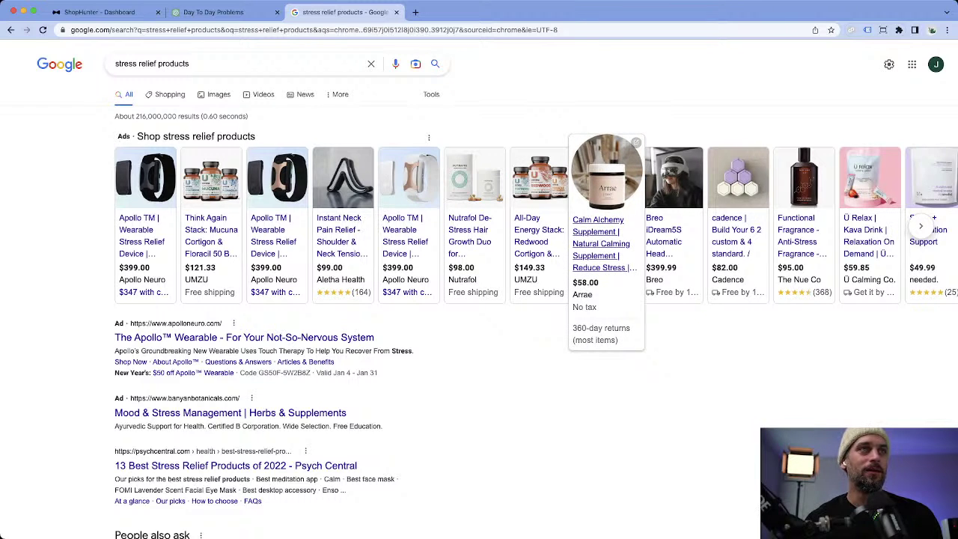
{"action": "mouse_move", "coordinate": [146, 195]}
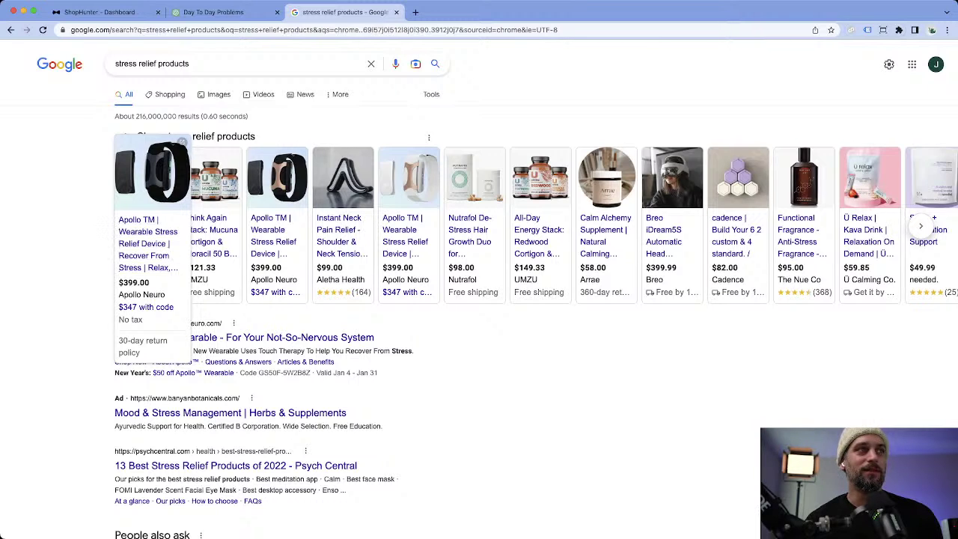
{"action": "mouse_move", "coordinate": [207, 236]}
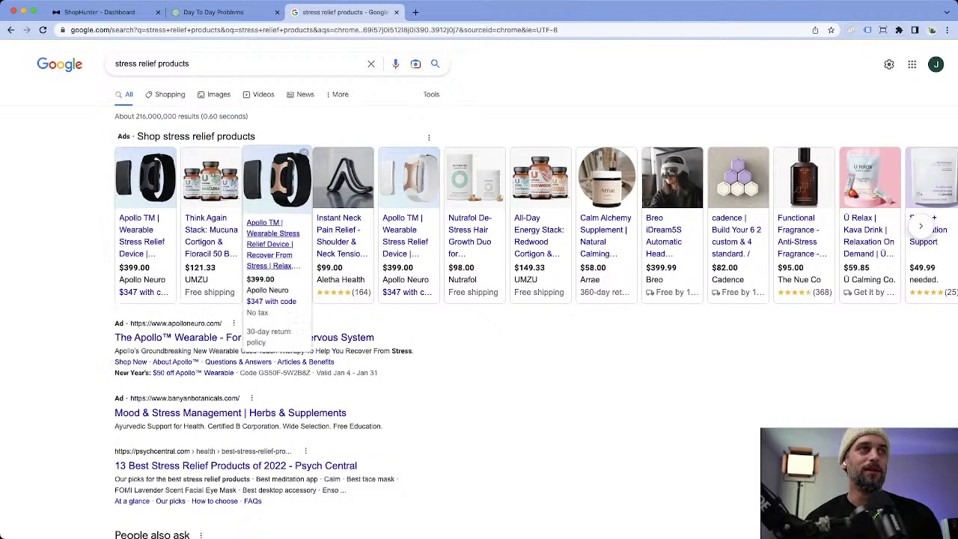
{"action": "right_click", "coordinate": [342, 243]}
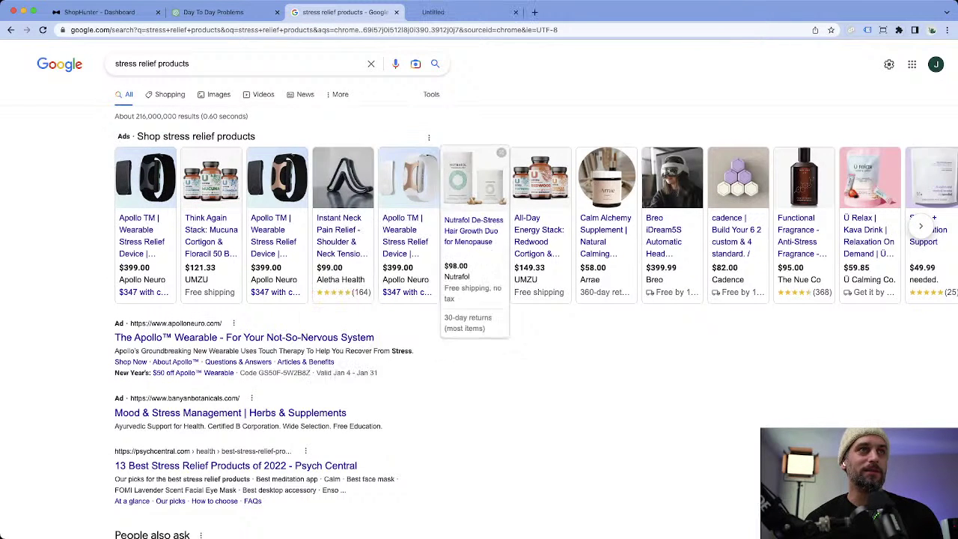
{"action": "left_click", "coordinate": [372, 251]}
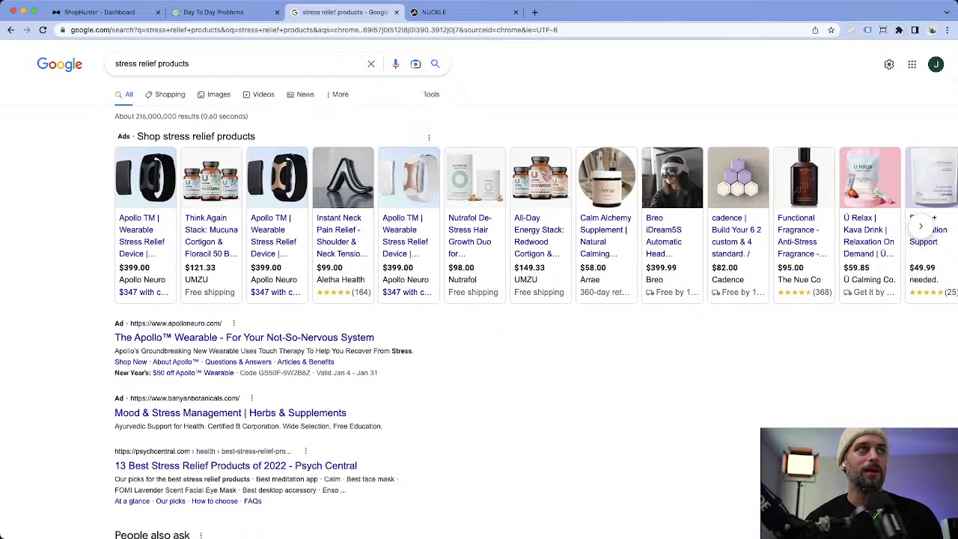
Return to the ChatGPT conversation, rate the answer about topic 1 negatively and dismiss the additional feedback form.
{"action": "left_click", "coordinate": [213, 12]}
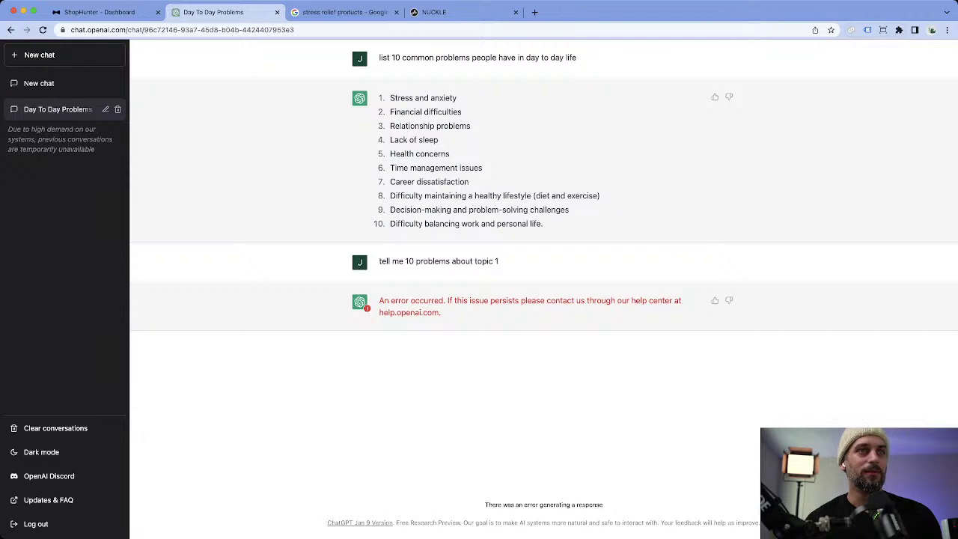
{"action": "left_click", "coordinate": [728, 300]}
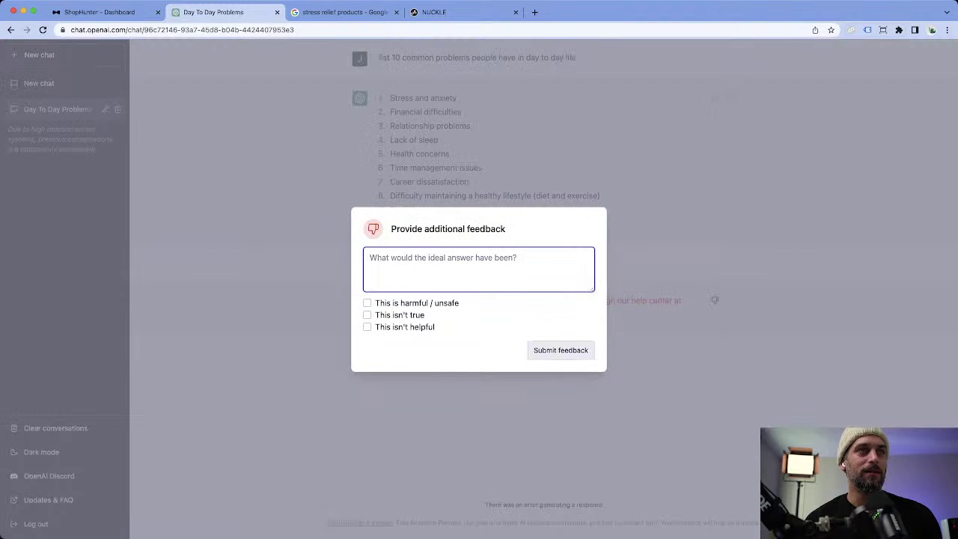
{"action": "key", "text": "Escape"}
{"action": "left_click_drag", "start_coordinate": [499, 261], "coordinate": [378, 261]}
{"action": "left_click", "coordinate": [379, 261]}
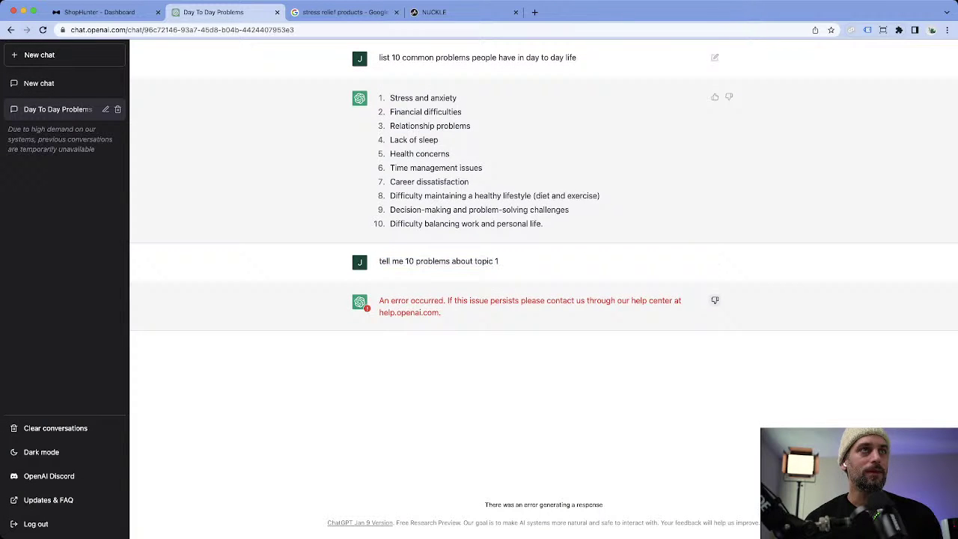
Open the conversation about 10 common problems people have and send the prompt "expand on topic #1".
{"action": "left_click", "coordinate": [56, 83]}
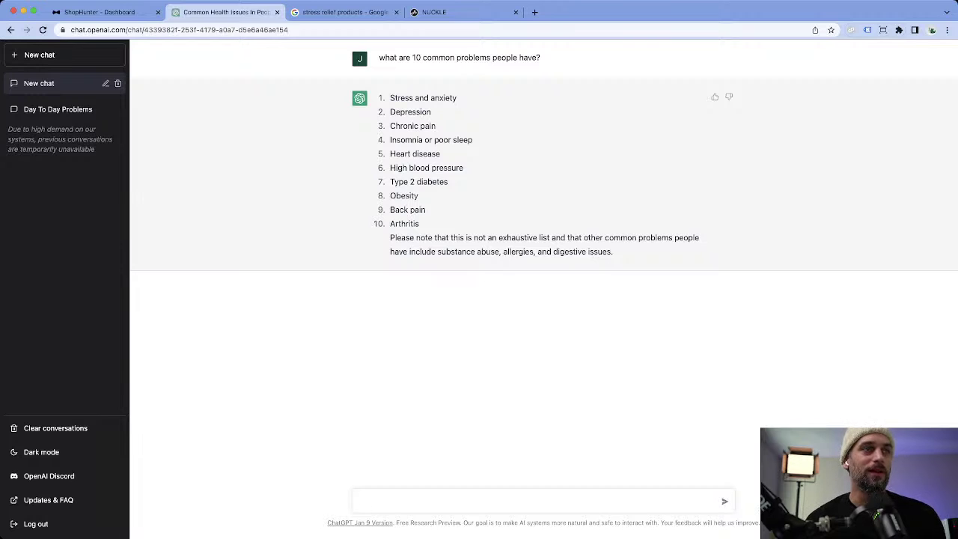
{"action": "type", "text": "ex"}
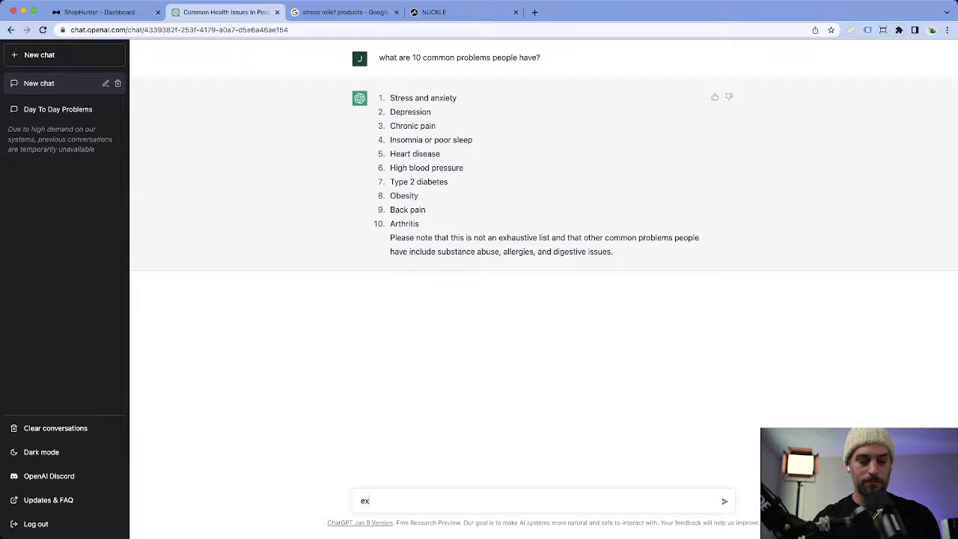
{"action": "type", "text": "pand on"}
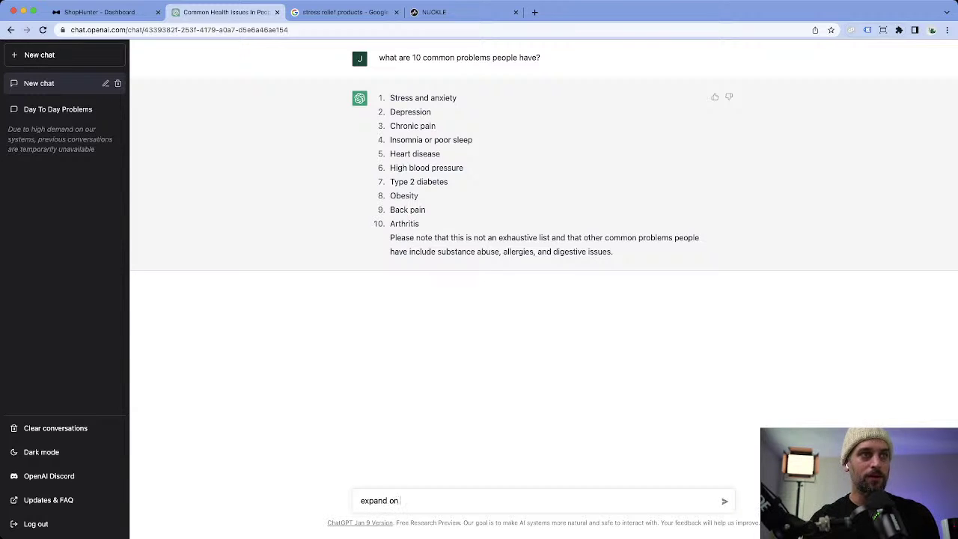
{"action": "type", "text": " topic #1"}
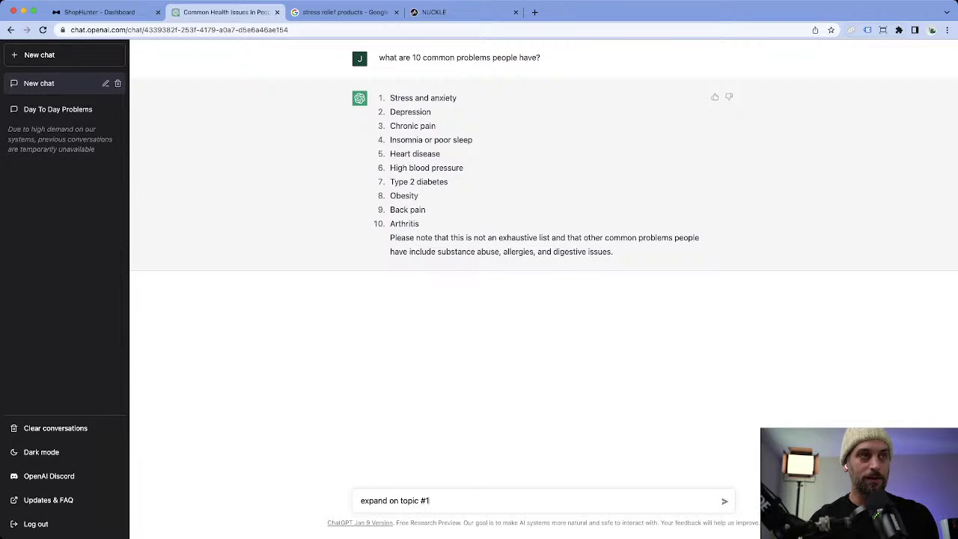
{"action": "key", "text": "Return"}
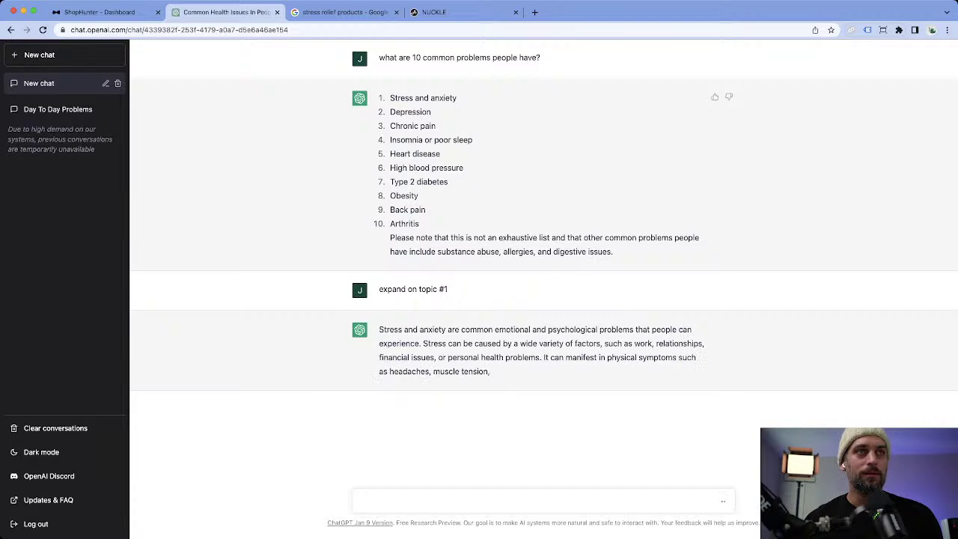
Send the follow-up prompt "expand 10 common problems on topic 1" in the current conversation.
{"action": "type", "text": "itemize"}
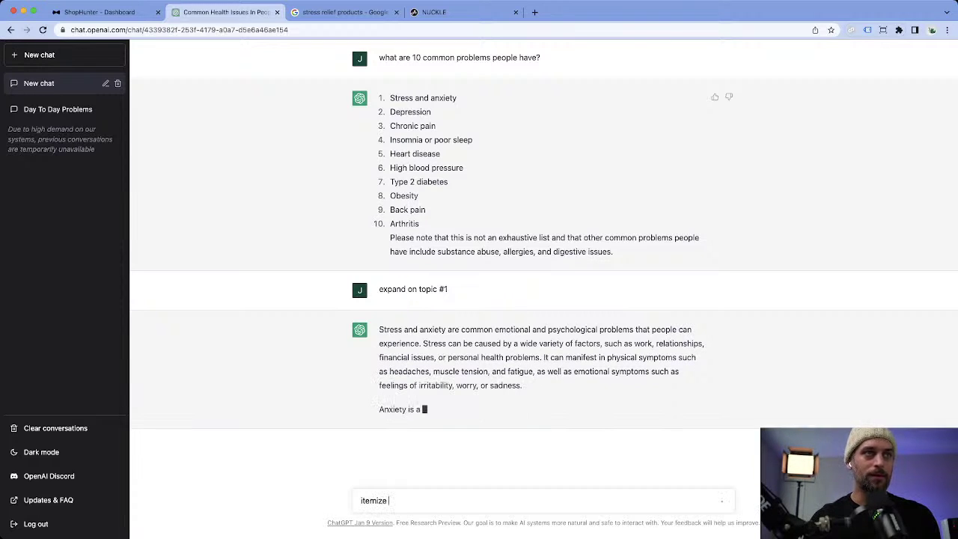
{"action": "key", "text": "super+a"}
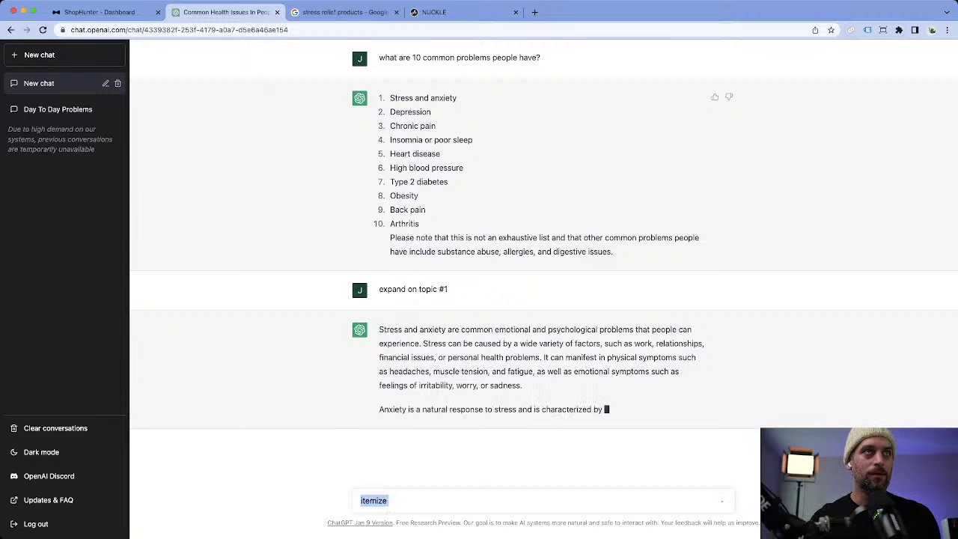
{"action": "type", "text": "expand 10 cp"}
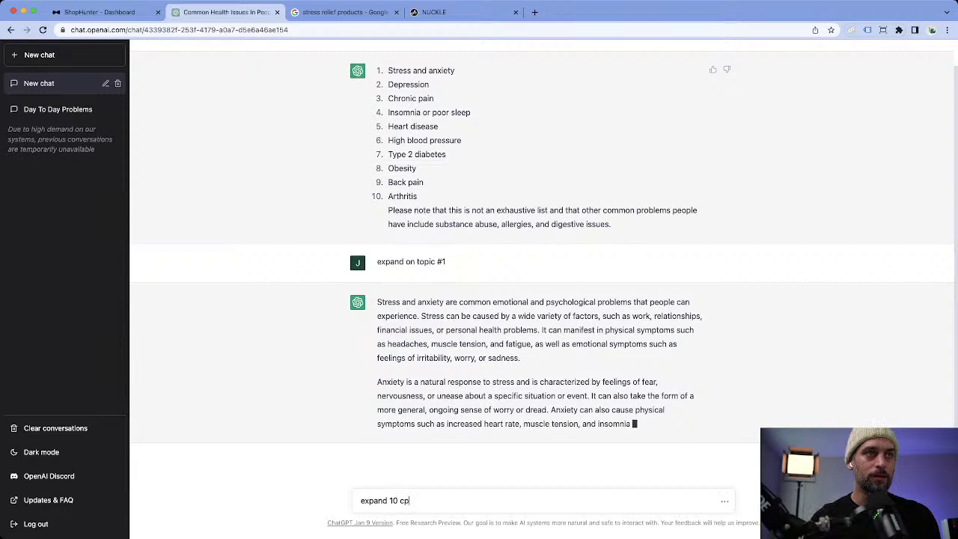
{"action": "key", "text": "BackSpace"}
{"action": "type", "text": "ommo"}
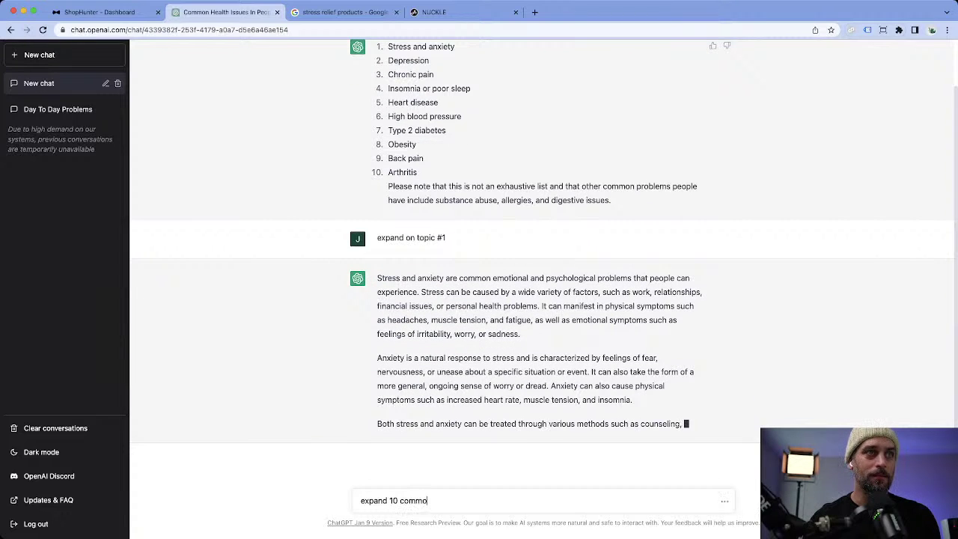
{"action": "type", "text": "n problems on"}
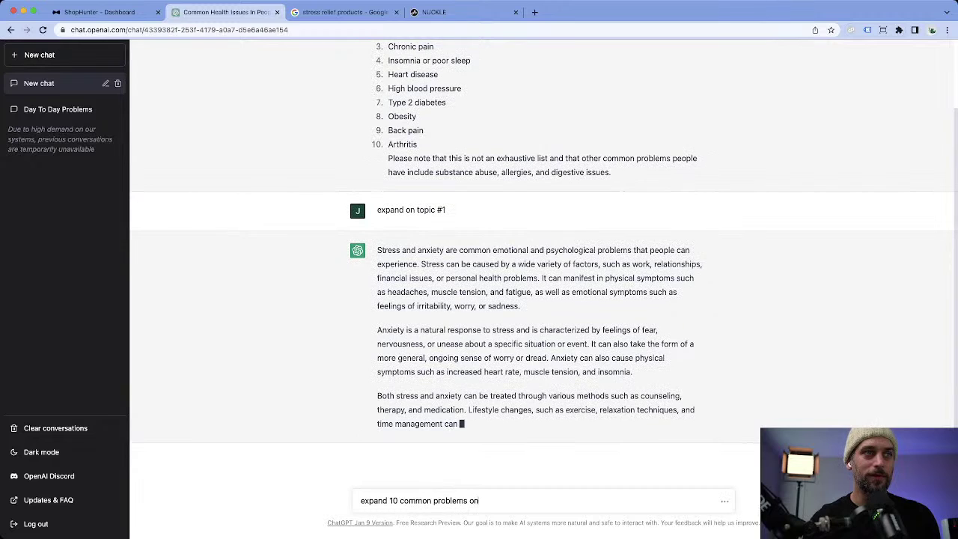
{"action": "type", "text": " topic 1"}
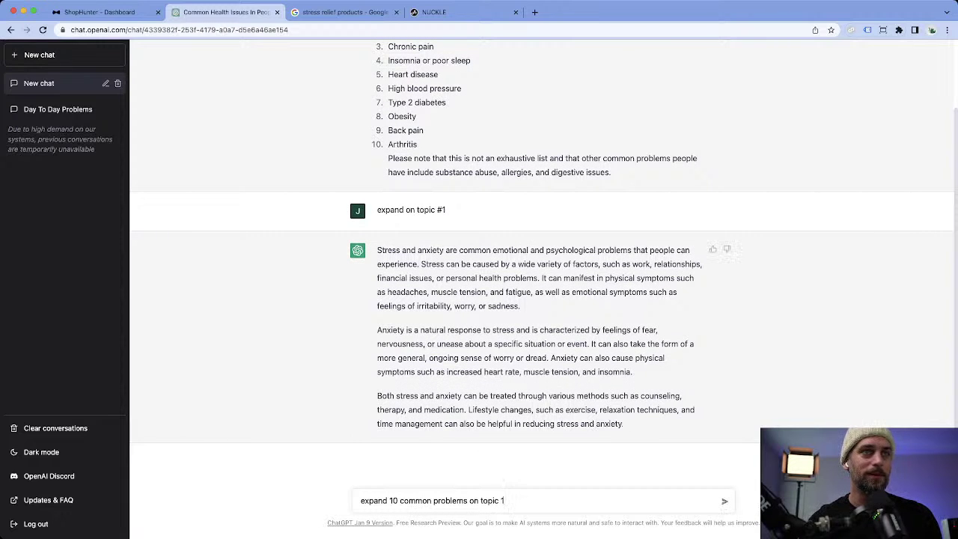
{"action": "key", "text": "Return"}
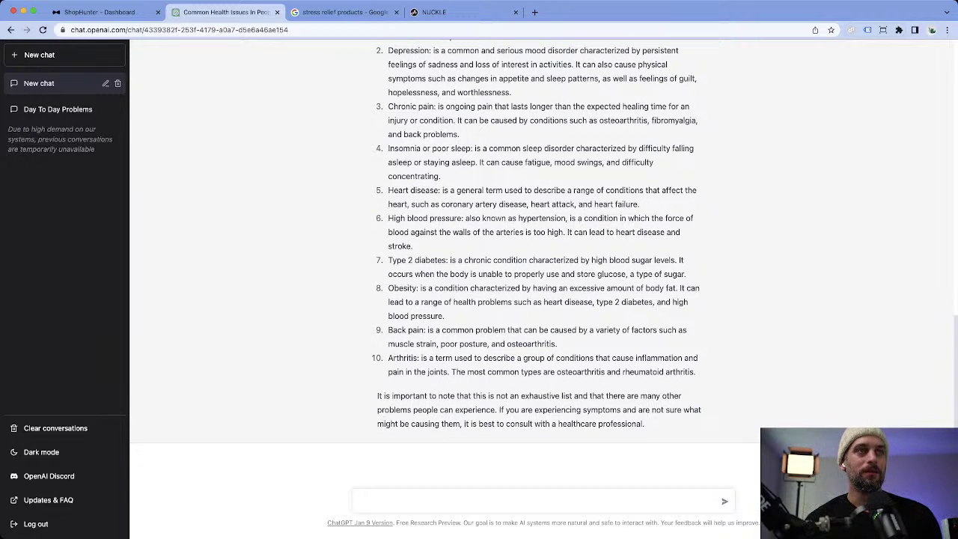
Read through the ten expanded problem descriptions in the answer to find a topic worth researching.
{"action": "type", "text": "tell"}
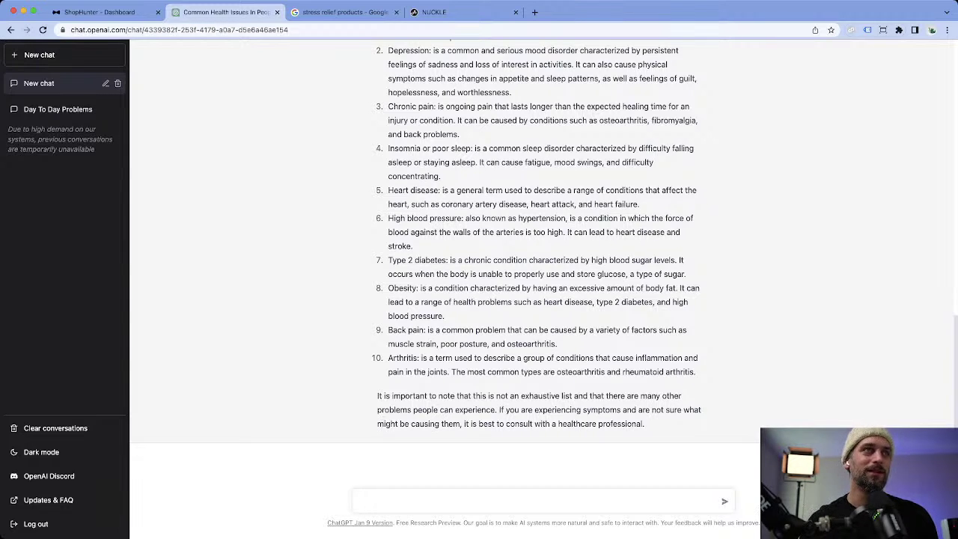
{"action": "scroll", "coordinate": [545, 252], "scroll_direction": "up", "scroll_amount": 1}
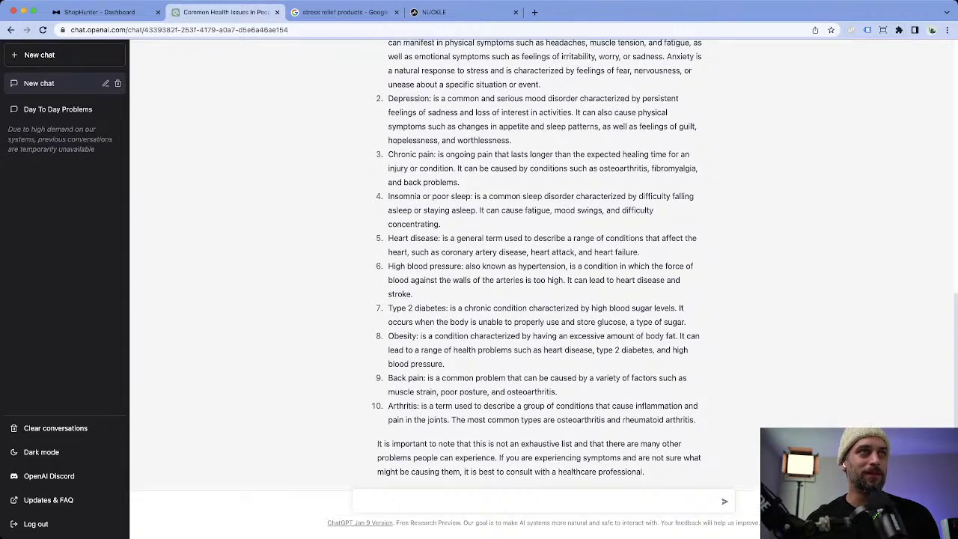
{"action": "scroll", "coordinate": [545, 261], "scroll_direction": "up", "scroll_amount": 1}
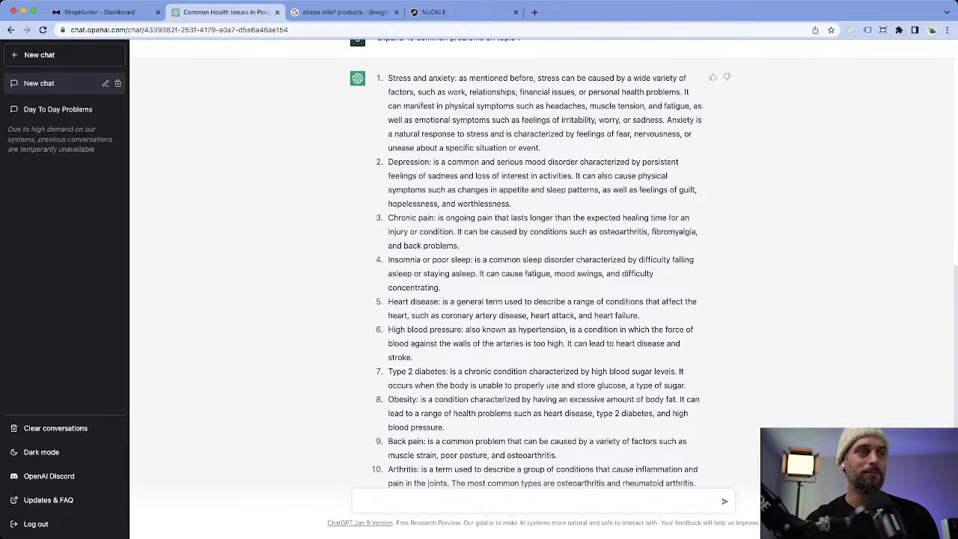
{"action": "scroll", "coordinate": [544, 262], "scroll_direction": "down", "scroll_amount": 1}
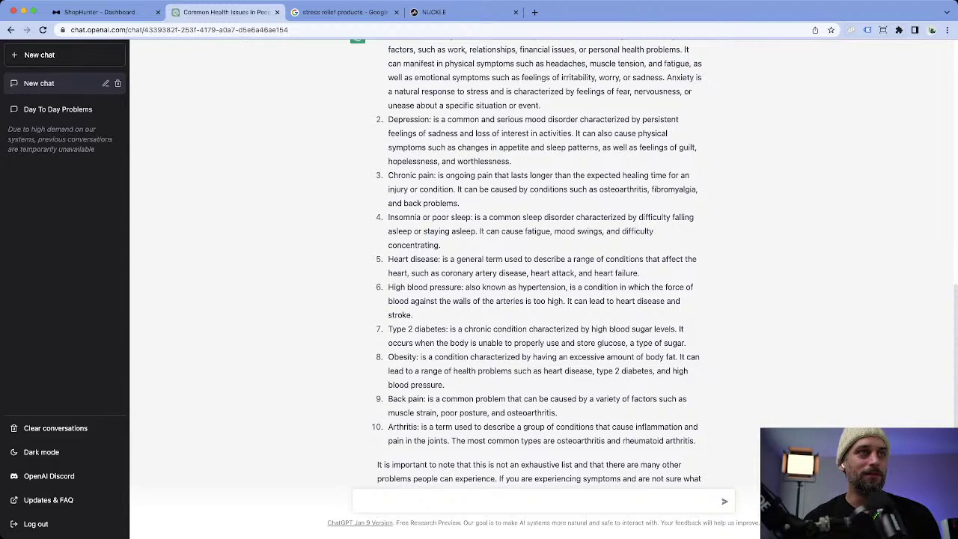
{"action": "scroll", "coordinate": [544, 262], "scroll_direction": "up", "scroll_amount": 2}
{"action": "scroll", "coordinate": [544, 262], "scroll_direction": "down", "scroll_amount": 3}
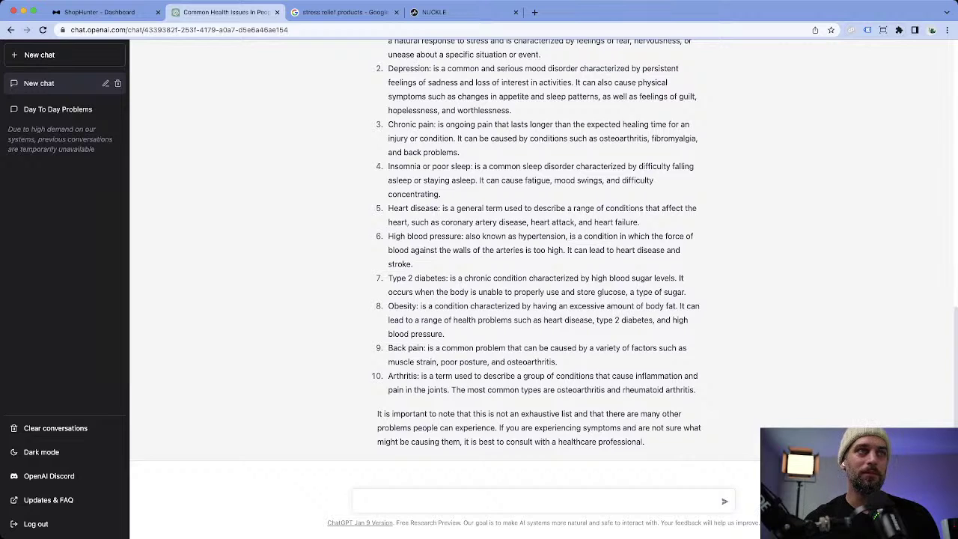
{"action": "scroll", "coordinate": [544, 250], "scroll_direction": "up", "scroll_amount": 2}
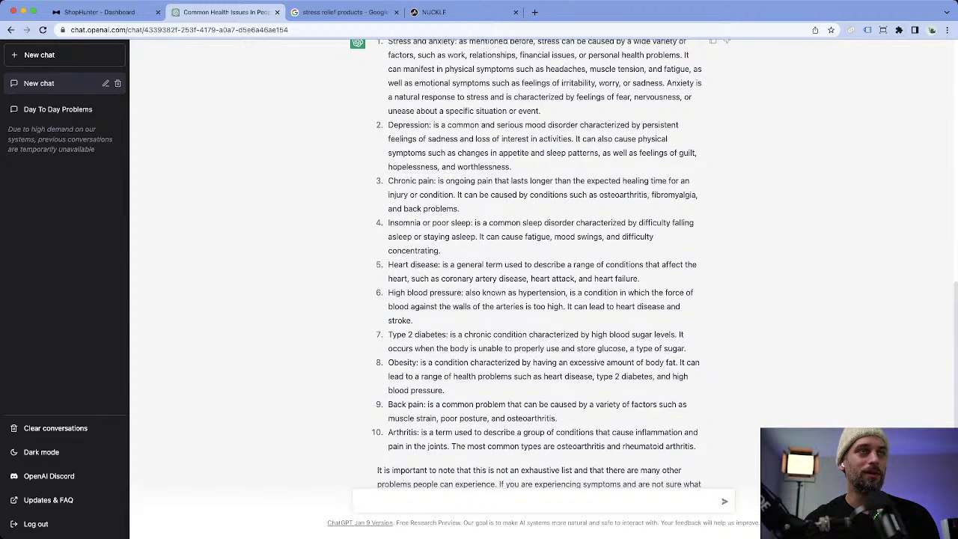
{"action": "scroll", "coordinate": [541, 262], "scroll_direction": "up", "scroll_amount": 2}
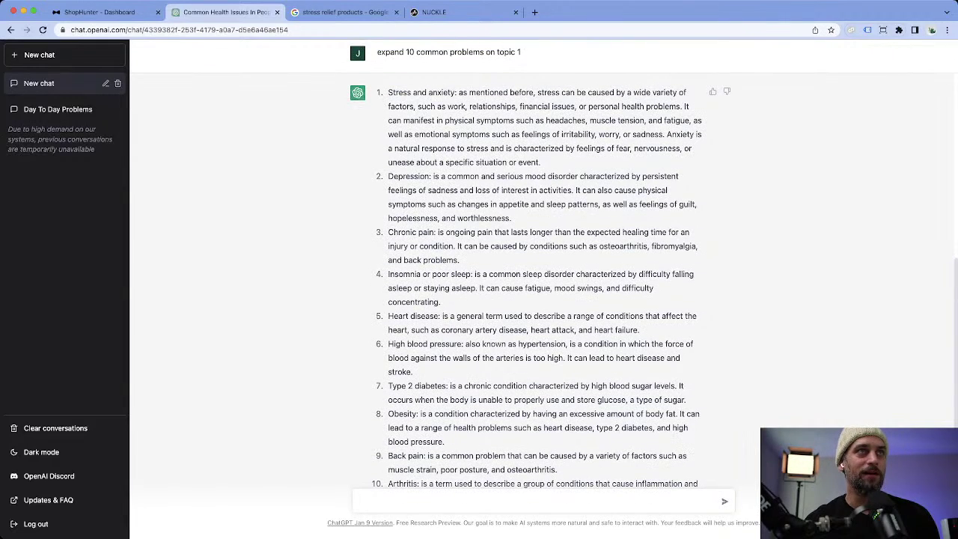
{"action": "scroll", "coordinate": [544, 265], "scroll_direction": "down", "scroll_amount": 1}
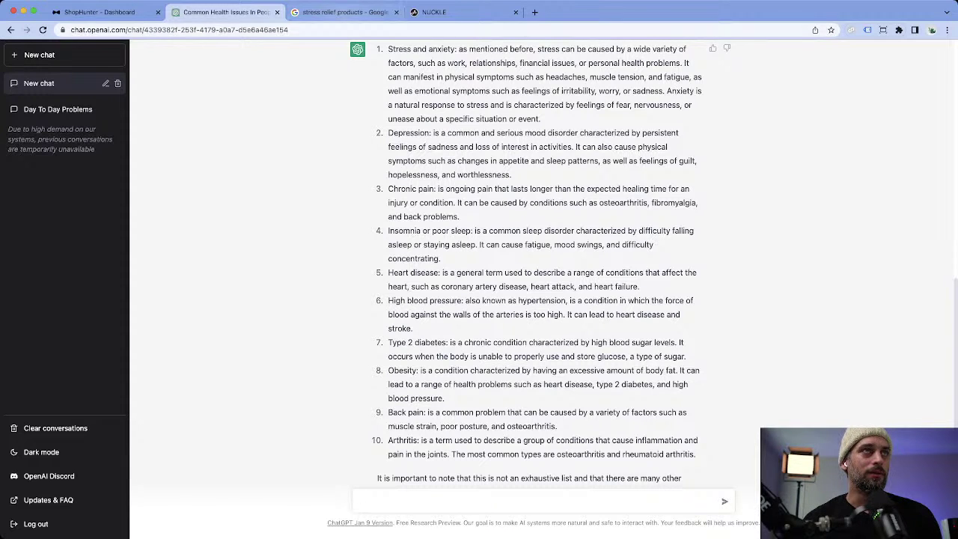
Search Google for "arthritis products" and open the Infrared Knee Pain Relief Wrap ad from Novaa Lab in a new tab.
{"action": "left_click", "coordinate": [340, 12]}
{"action": "double_click", "coordinate": [173, 63]}
{"action": "key", "text": "super+a"}
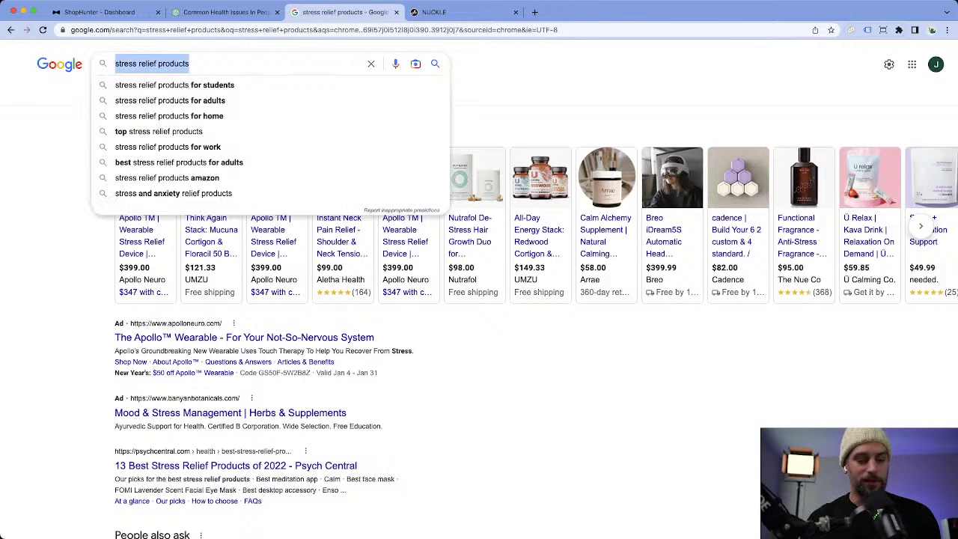
{"action": "type", "text": "arthi"}
{"action": "key", "text": "BackSpace"}
{"action": "type", "text": "riti"}
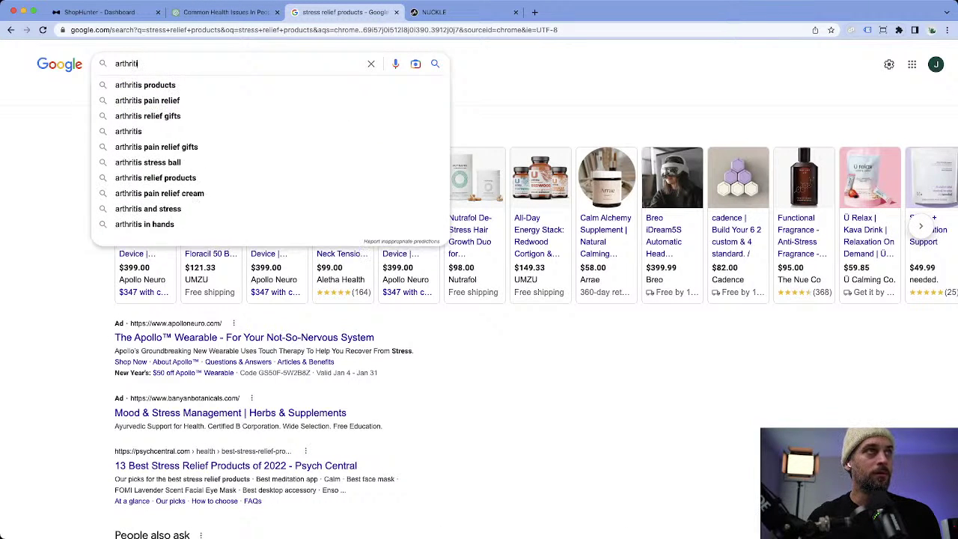
{"action": "left_click", "coordinate": [145, 84]}
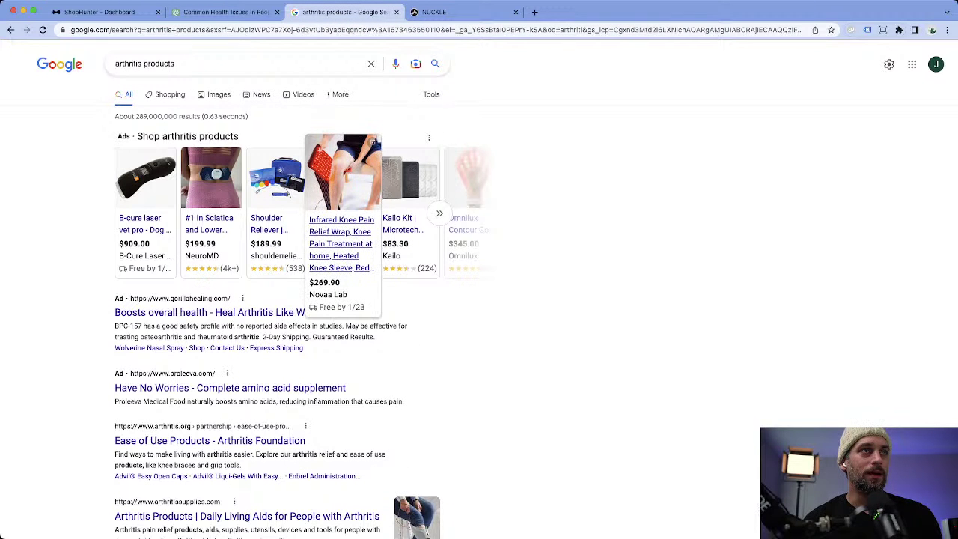
{"action": "right_click", "coordinate": [341, 176]}
{"action": "left_click", "coordinate": [390, 187]}
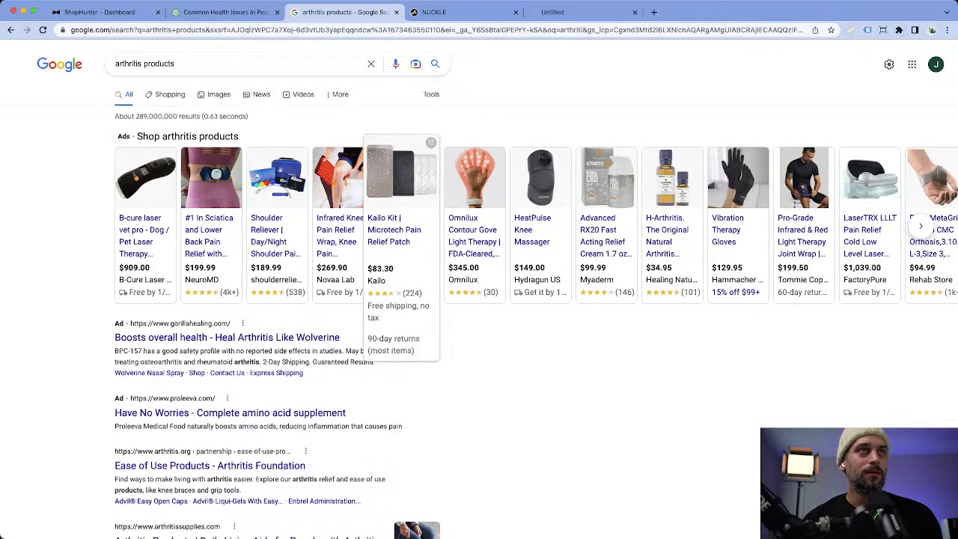
Open Google Trends at trends.google.com in a new browser tab.
{"action": "key", "text": "super+t"}
{"action": "type", "text": "trens"}
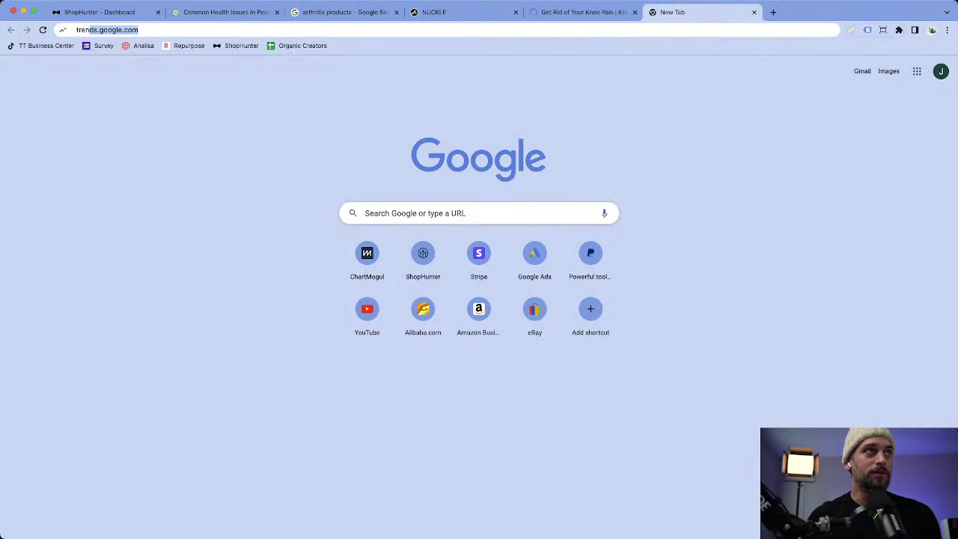
{"action": "key", "text": "Return"}
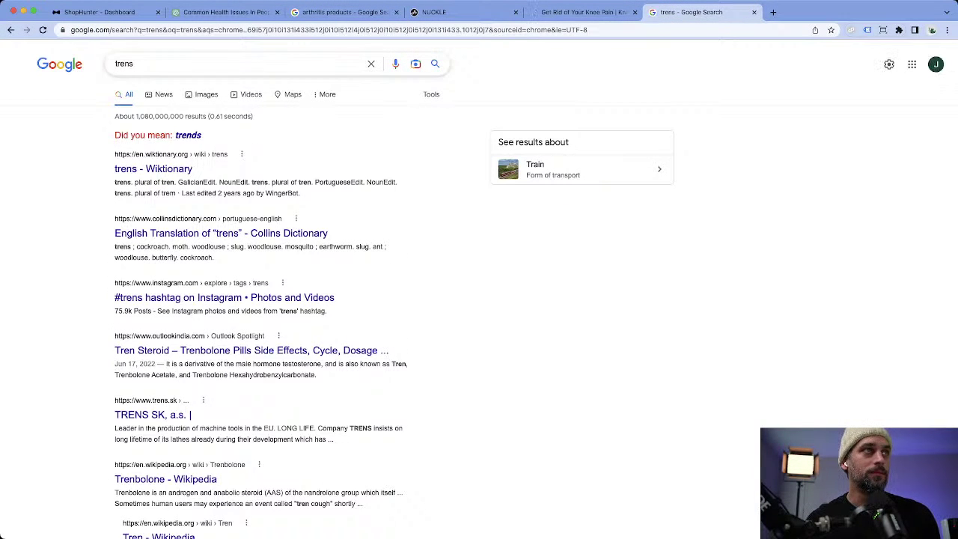
{"action": "key", "text": "super+l"}
{"action": "type", "text": "trends.google.com"}
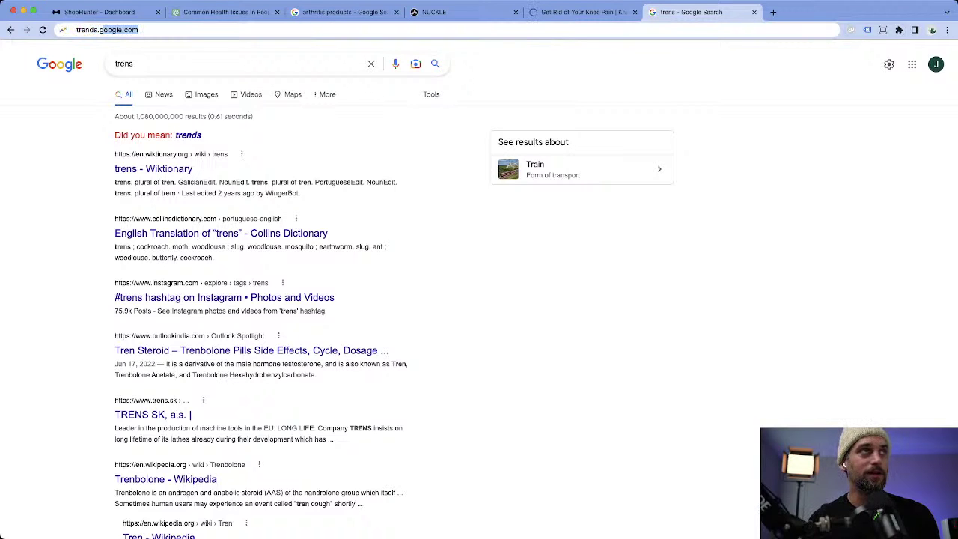
{"action": "key", "text": "Return"}
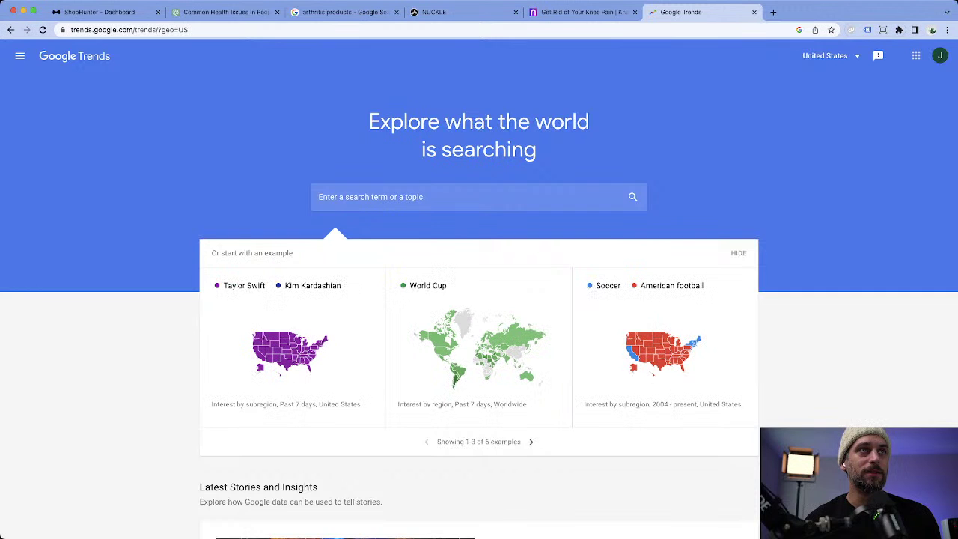
Explore search interest for the term "arthiritis" in Google Trends.
{"action": "type", "text": "arthirit"}
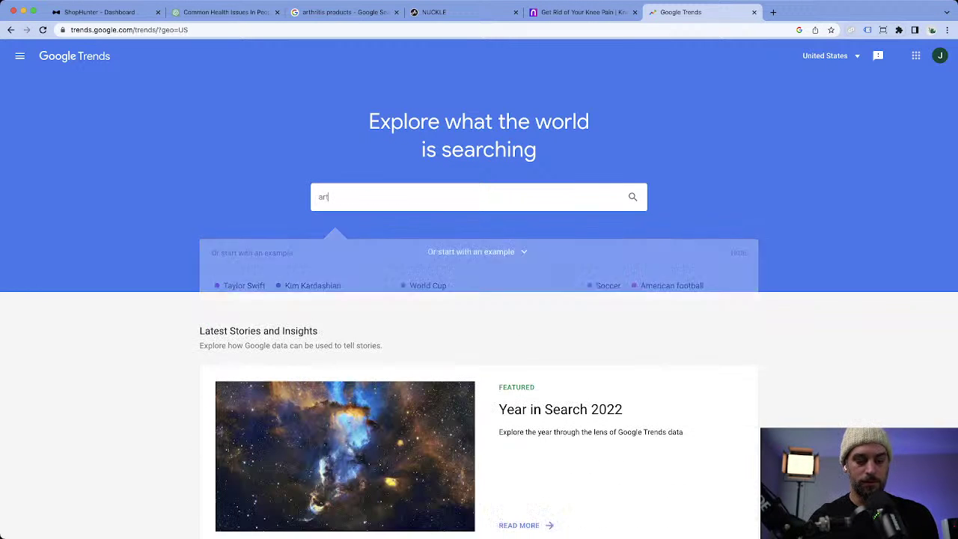
{"action": "type", "text": "is"}
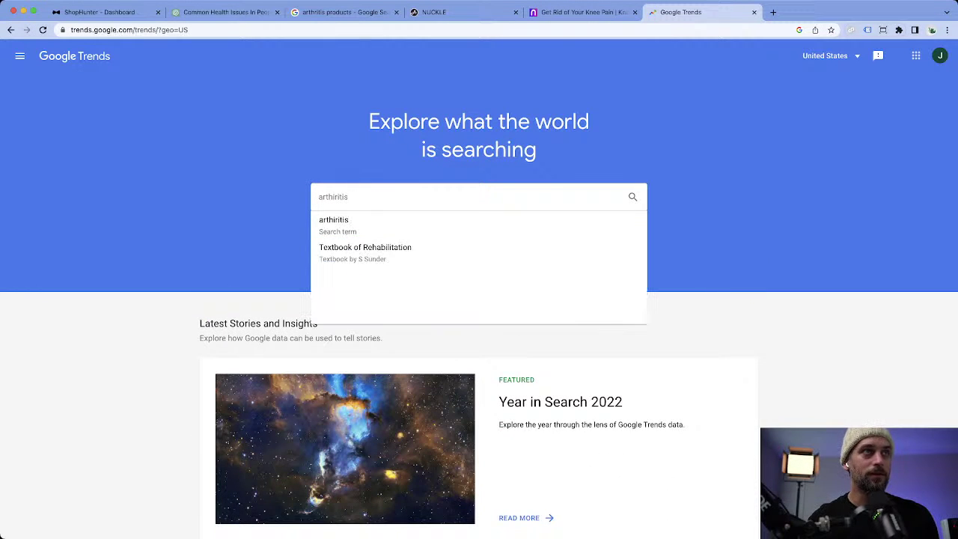
{"action": "key", "text": "Return"}
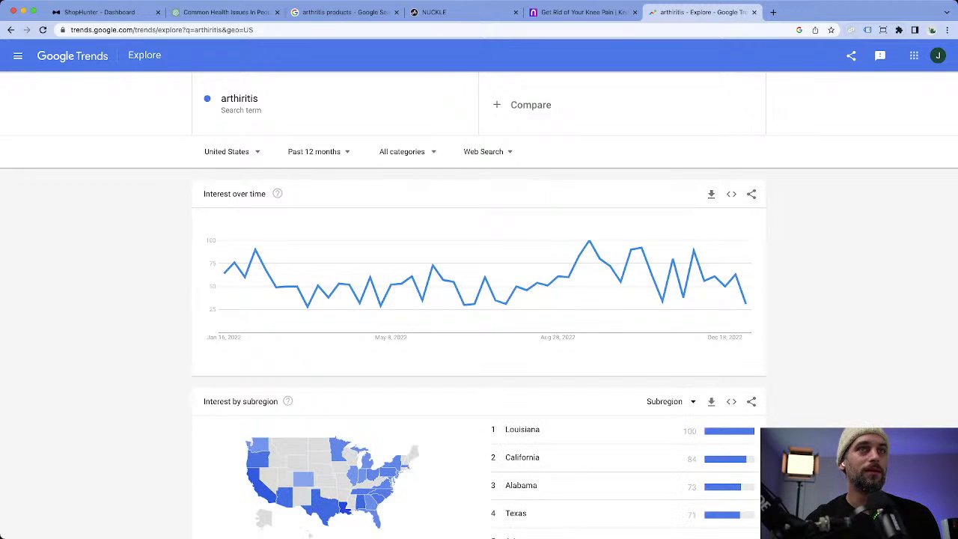
Set the trend's time range to Past 5 years and its region to Worldwide.
{"action": "left_click", "coordinate": [314, 151]}
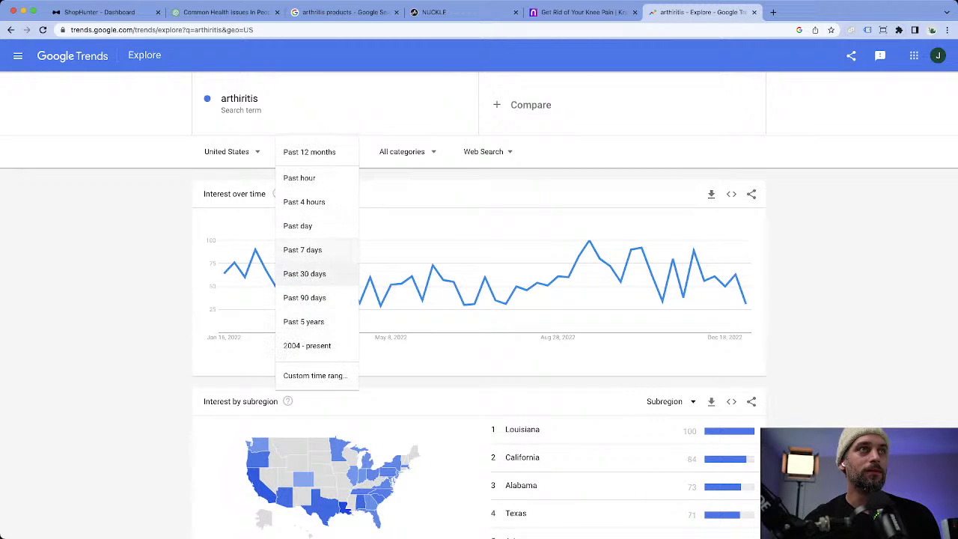
{"action": "left_click", "coordinate": [307, 321]}
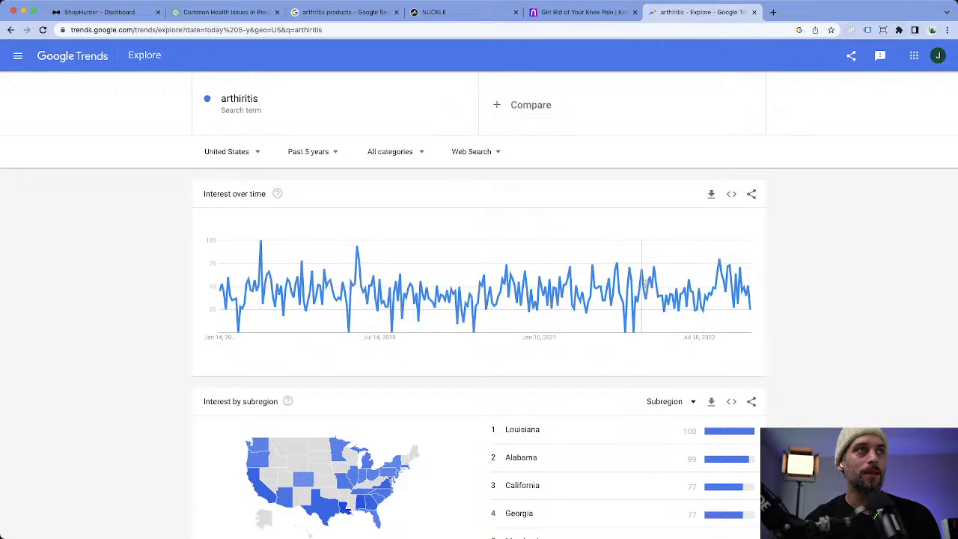
{"action": "left_click", "coordinate": [226, 152]}
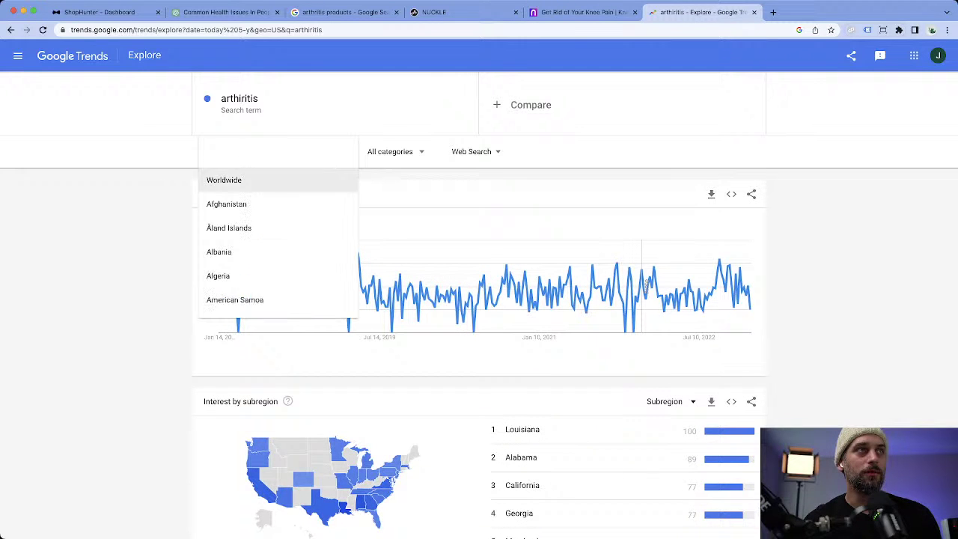
{"action": "left_click", "coordinate": [225, 180]}
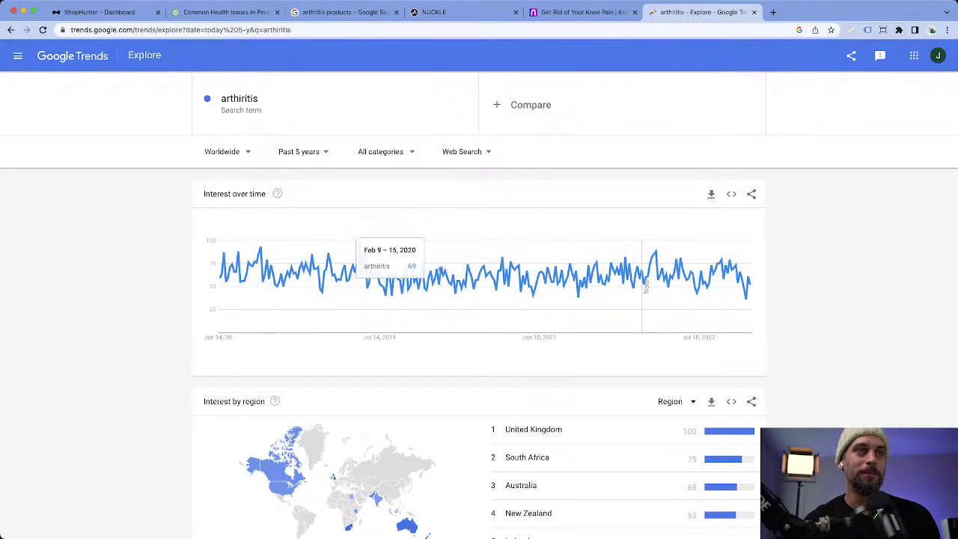
Compare the Top and Rising related queries for the term, ending with the Top list.
{"action": "scroll", "coordinate": [479, 299], "scroll_direction": "down", "scroll_amount": 7}
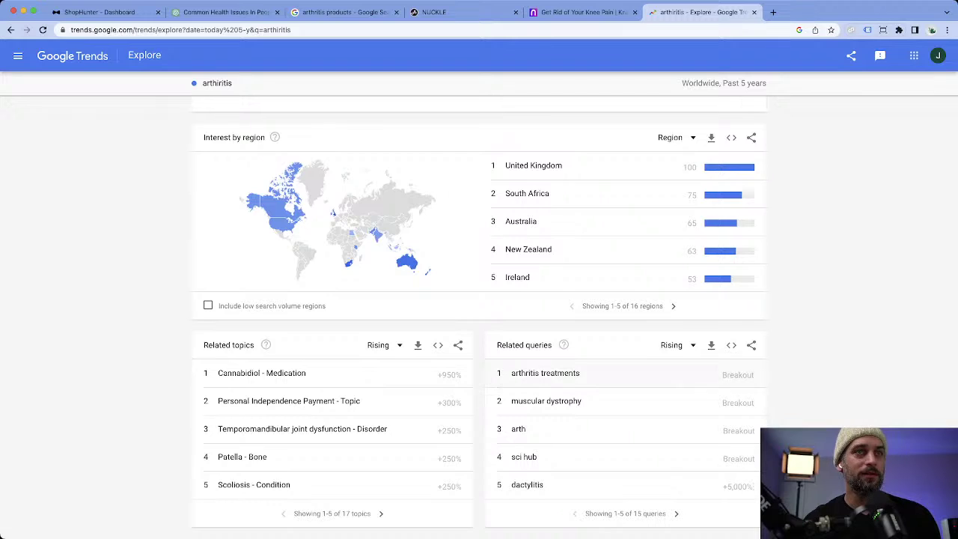
{"action": "left_click", "coordinate": [677, 345]}
{"action": "left_click", "coordinate": [662, 377]}
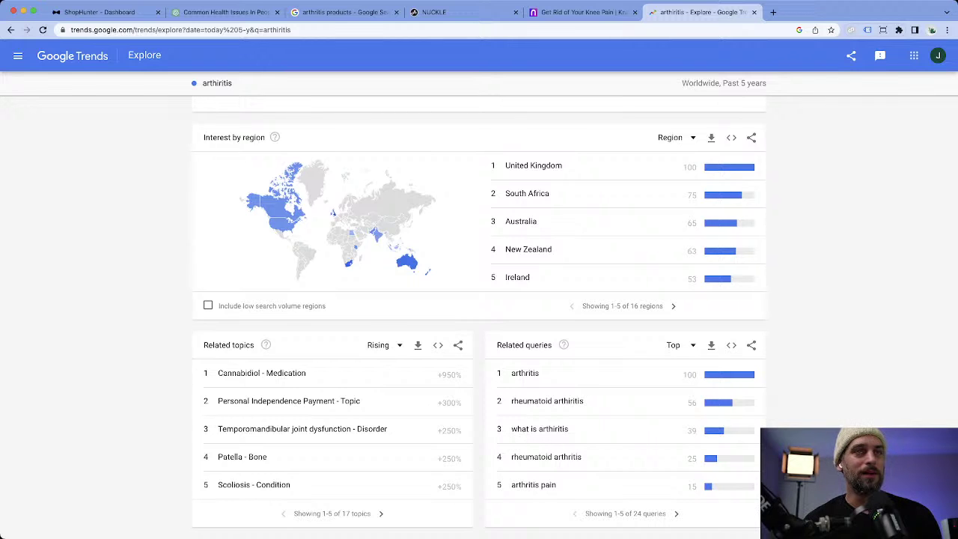
{"action": "left_click", "coordinate": [680, 345]}
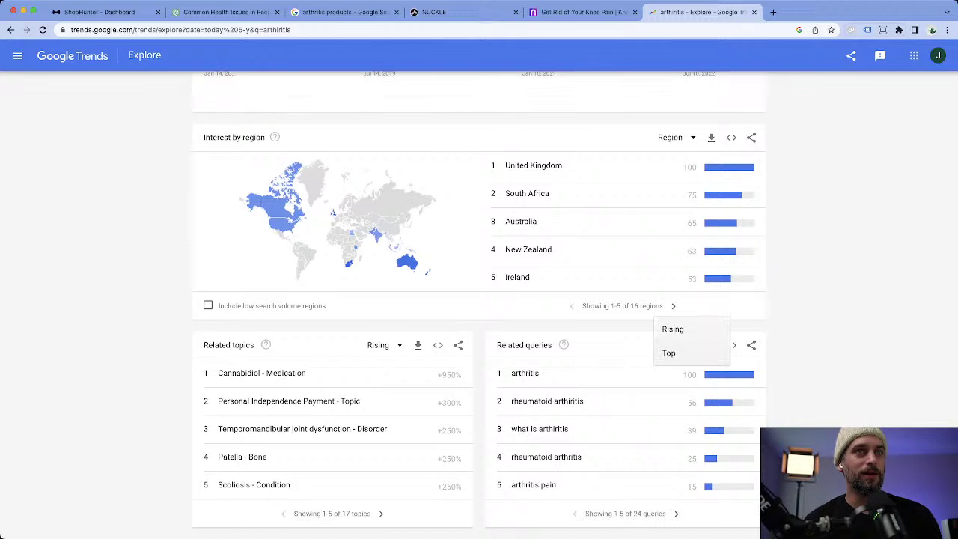
{"action": "left_click", "coordinate": [686, 329]}
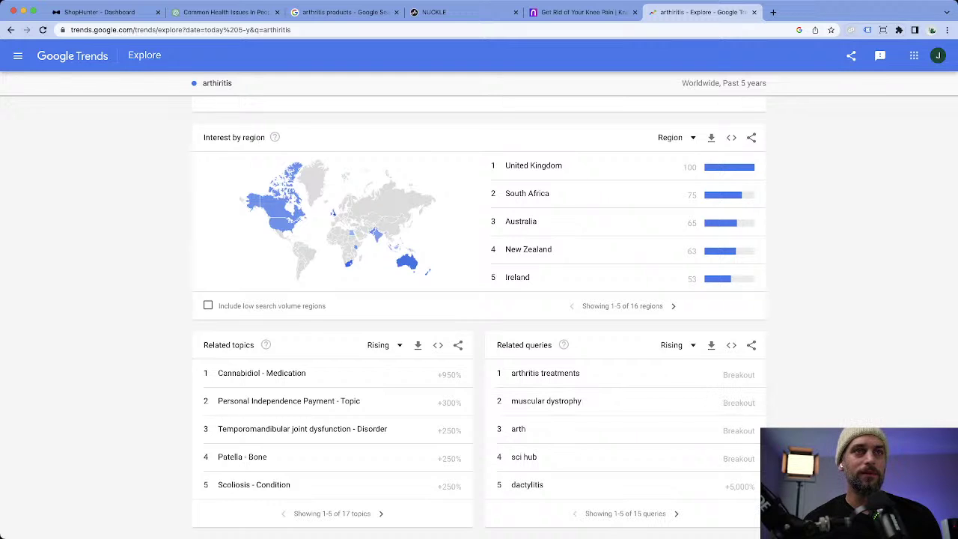
{"action": "left_click", "coordinate": [677, 345]}
{"action": "left_click", "coordinate": [663, 376]}
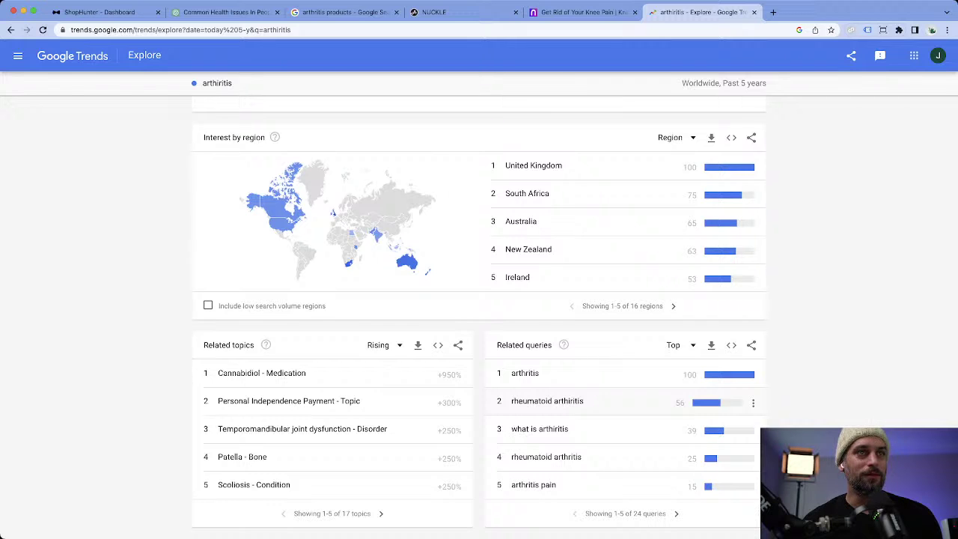
Explore the related query "rheumatoid arthiritis" in Google Trends and search Google for that term in a new tab.
{"action": "left_click", "coordinate": [646, 402]}
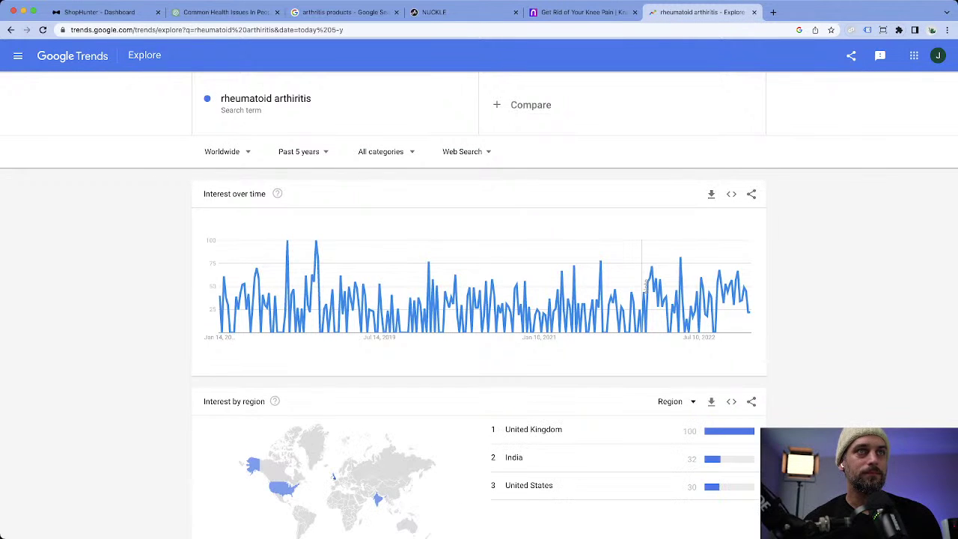
{"action": "left_click_drag", "start_coordinate": [299, 102], "coordinate": [241, 103]}
{"action": "key", "text": "ctrl+a"}
{"action": "key", "text": "ctrl+c"}
{"action": "key", "text": "ctrl+t"}
{"action": "key", "text": "ctrl+v"}
{"action": "key", "text": "Return"}
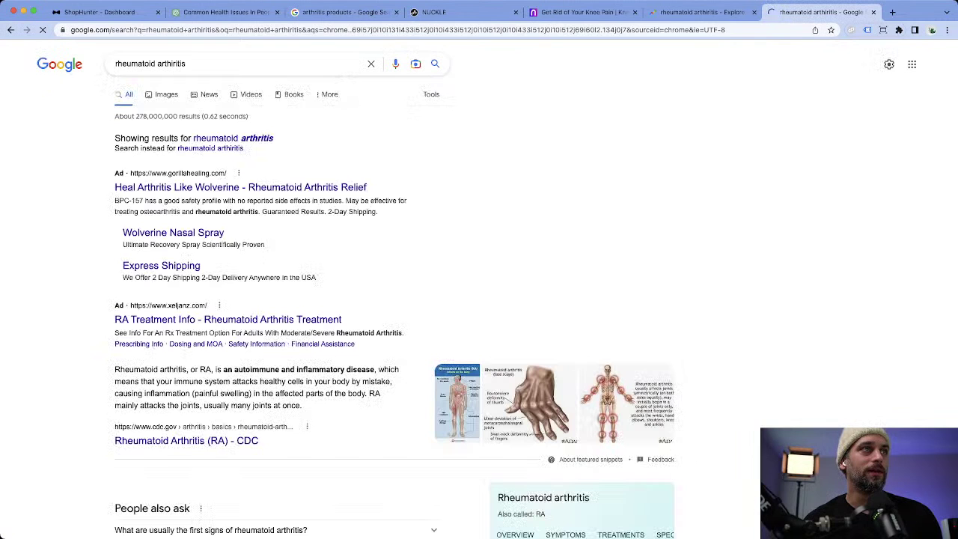
Extend the Google search to "rheumatoid arthiritis products" and show its Shopping results.
{"action": "left_click", "coordinate": [186, 64]}
{"action": "type", "text": "produ"}
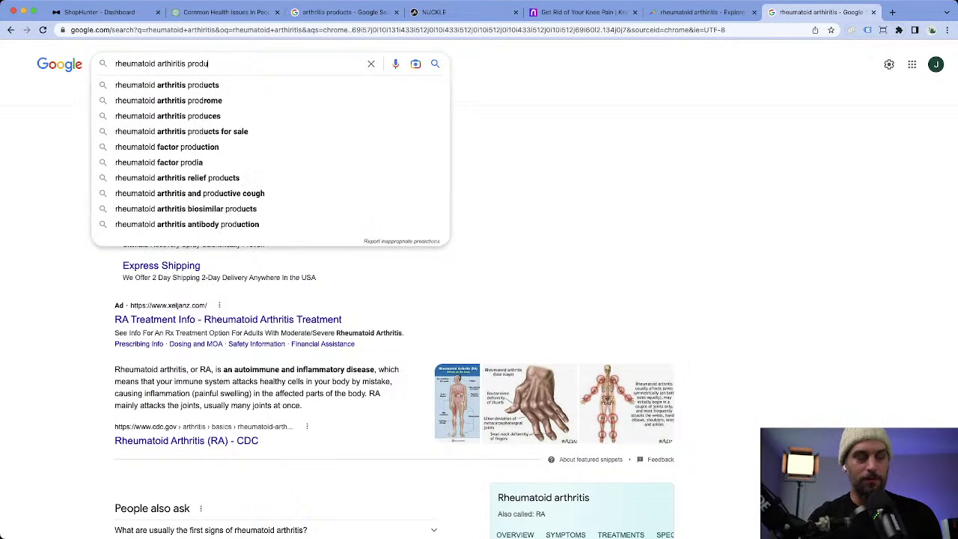
{"action": "type", "text": "cts"}
{"action": "key", "text": "Return"}
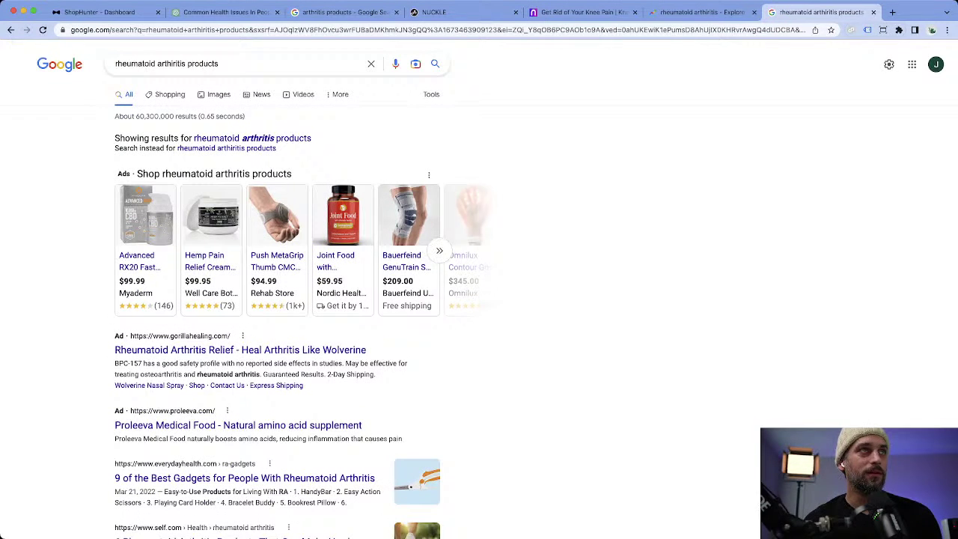
{"action": "left_click", "coordinate": [164, 95]}
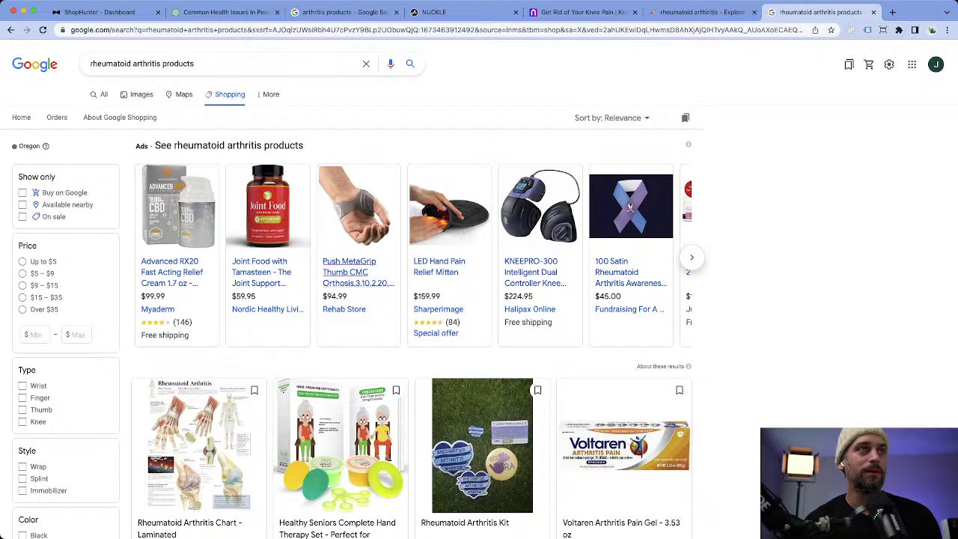
Open the Push MetaGrip Thumb CMC Orthosis and KNEEPRO-300 ad listings in new tabs.
{"action": "right_click", "coordinate": [358, 271]}
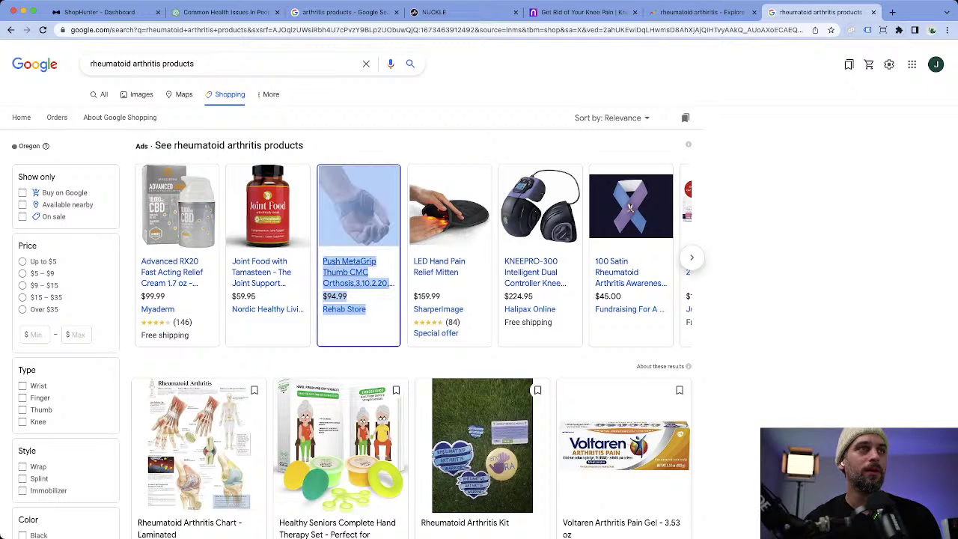
{"action": "left_click", "coordinate": [439, 269]}
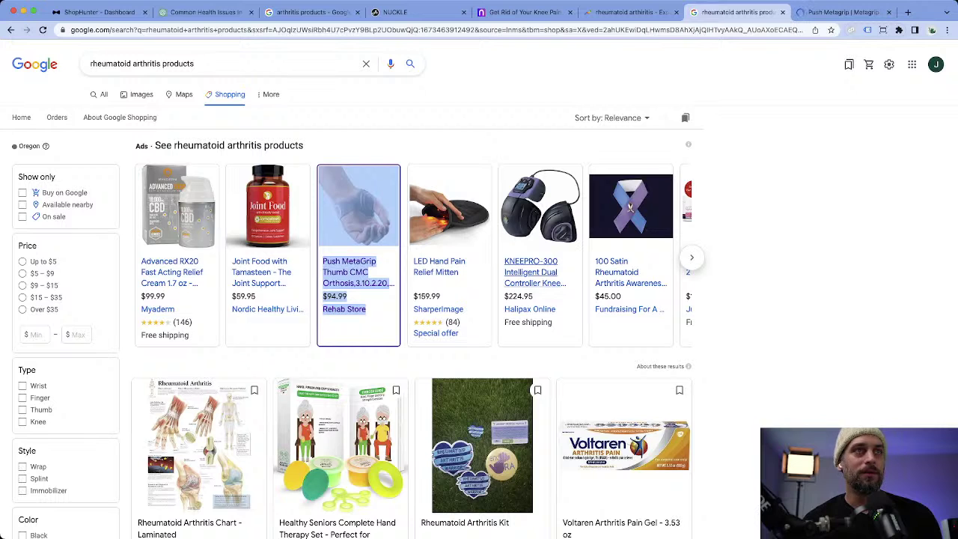
{"action": "right_click", "coordinate": [535, 272]}
{"action": "left_click", "coordinate": [561, 280]}
Open the Ulnar Deviation hand splint, Push MetaGrip Left Size 3 and Bauerfeind GenuTrain S Knee Brace ads in new tabs.
{"action": "scroll", "coordinate": [524, 271], "scroll_direction": "right", "scroll_amount": 5}
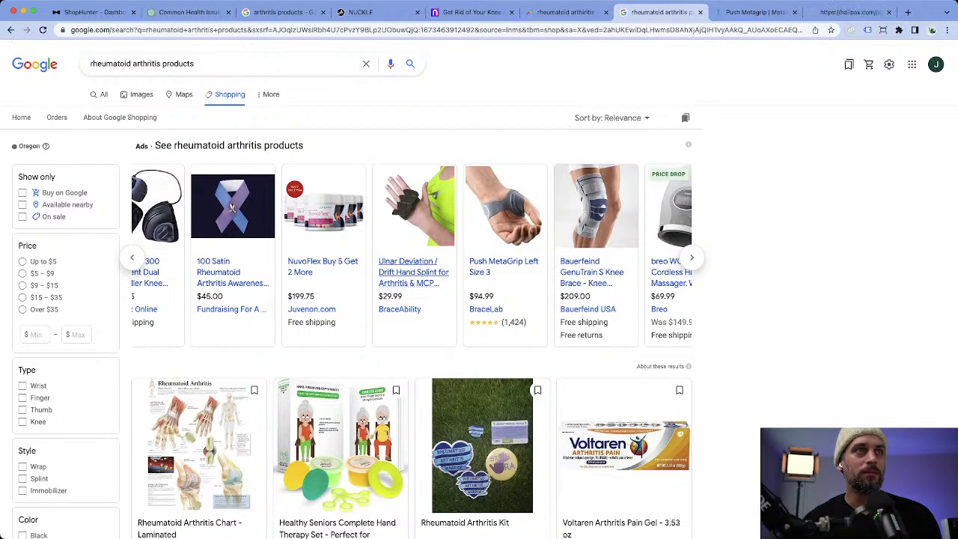
{"action": "right_click", "coordinate": [413, 272]}
{"action": "left_click", "coordinate": [441, 279]}
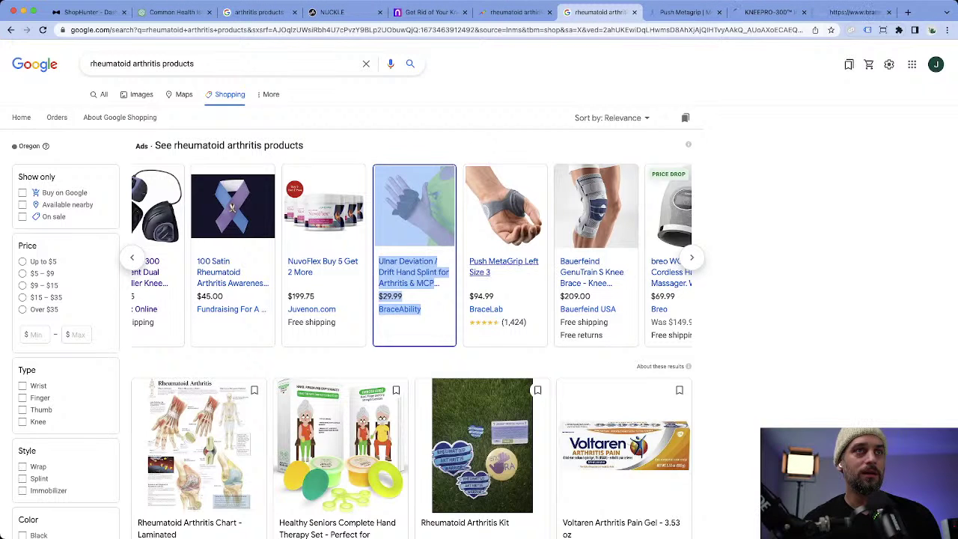
{"action": "right_click", "coordinate": [503, 267]}
{"action": "left_click", "coordinate": [532, 274]}
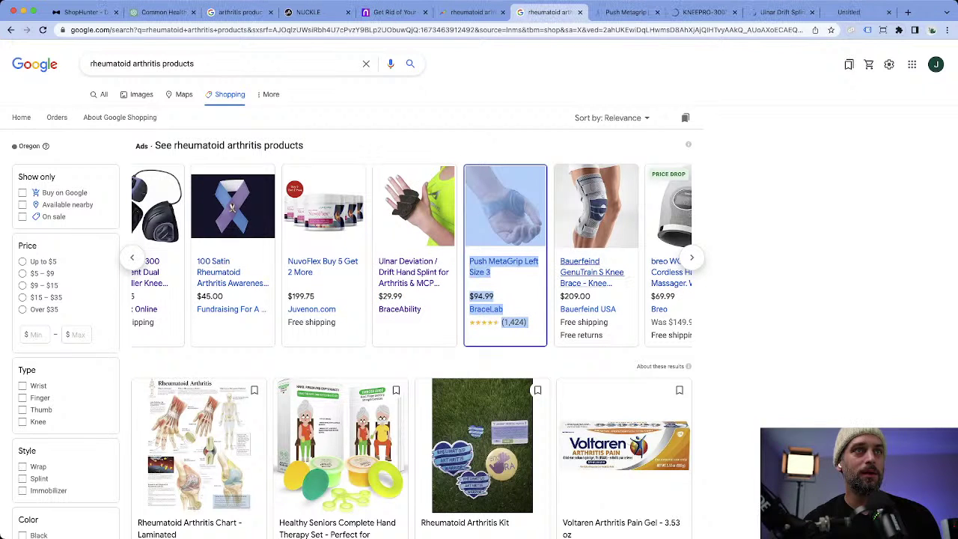
{"action": "triple_click", "coordinate": [597, 272]}
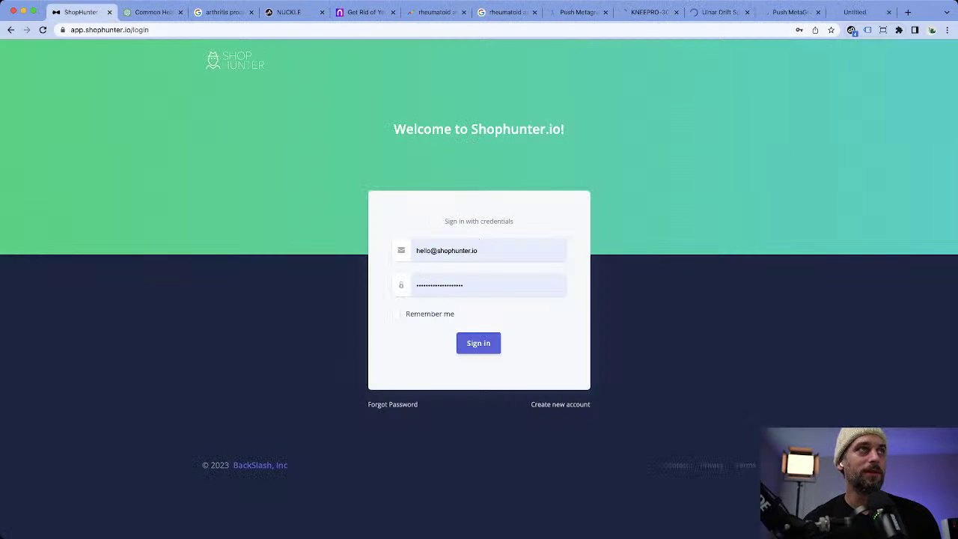
Sign in to ShopHunter with the prefilled credentials and open the Add Shop page.
{"action": "left_click", "coordinate": [478, 343]}
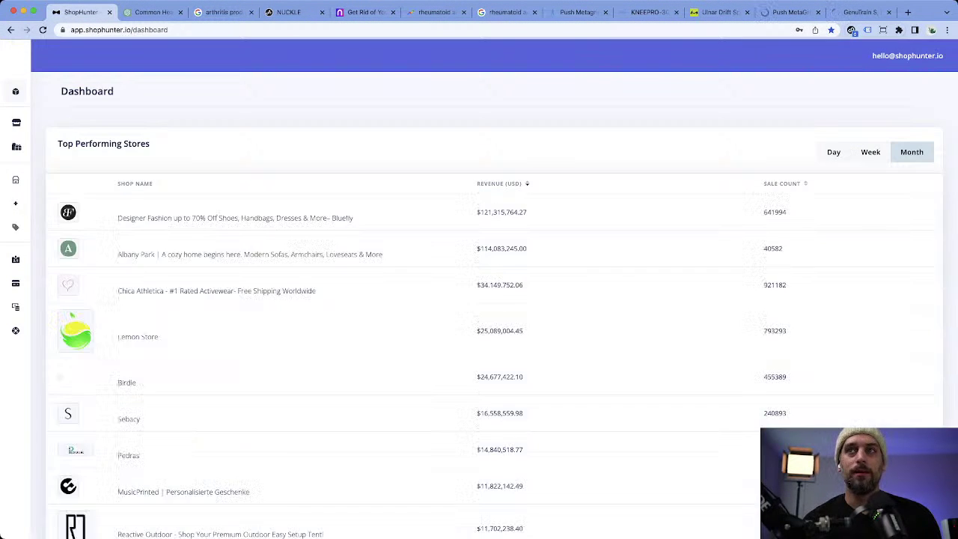
{"action": "left_click", "coordinate": [33, 203]}
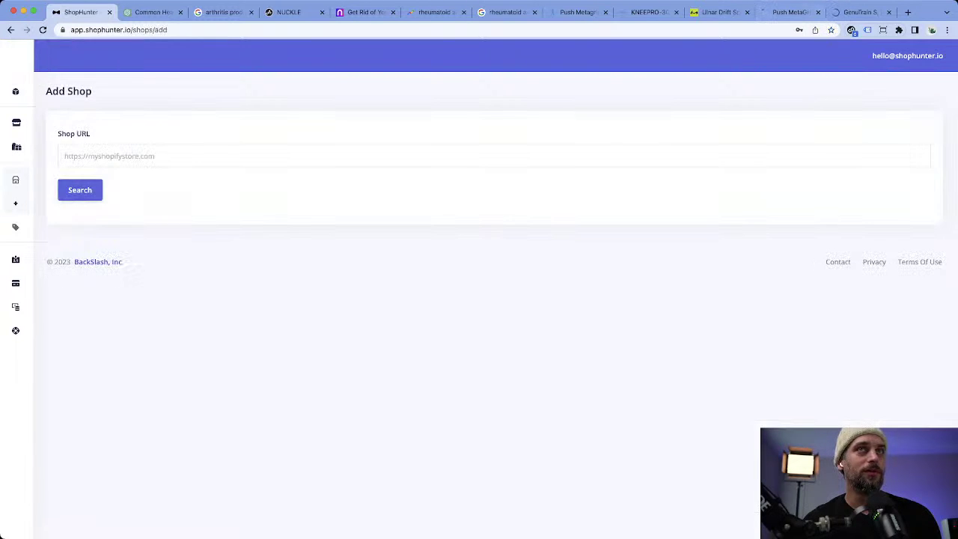
{"action": "left_click", "coordinate": [861, 12]}
{"action": "left_click_drag", "start_coordinate": [122, 30], "coordinate": [71, 30]}
{"action": "key", "text": "super+c"}
{"action": "left_click", "coordinate": [75, 12]}
{"action": "left_click", "coordinate": [112, 156]}
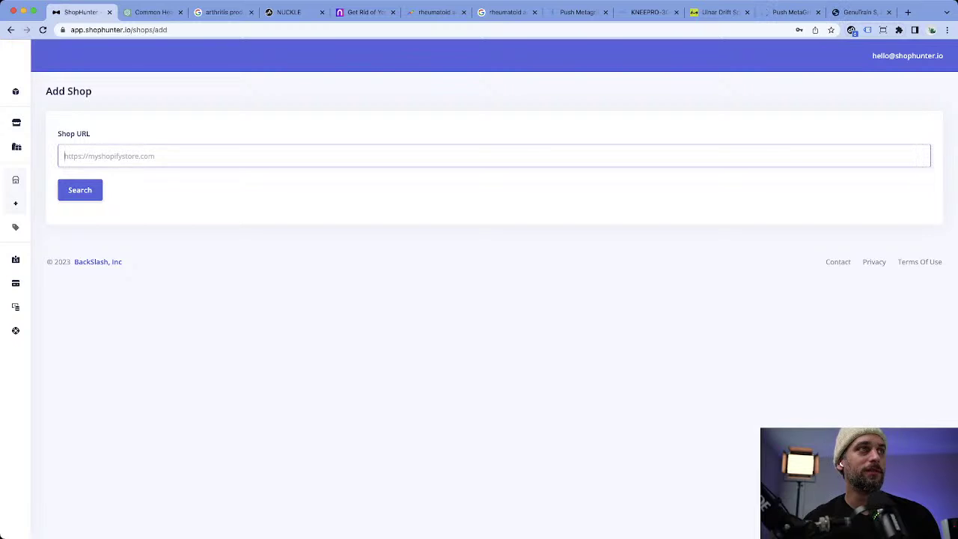
{"action": "key", "text": "super+v"}
{"action": "left_click", "coordinate": [80, 189]}
{"action": "key", "text": "Return"}
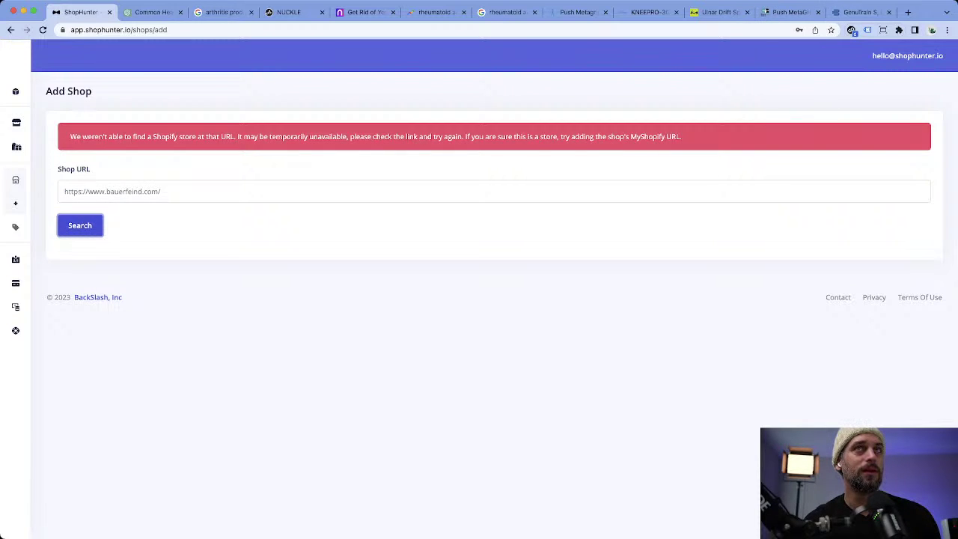
{"action": "key", "text": "super+9"}
{"action": "key", "text": "super+w"}
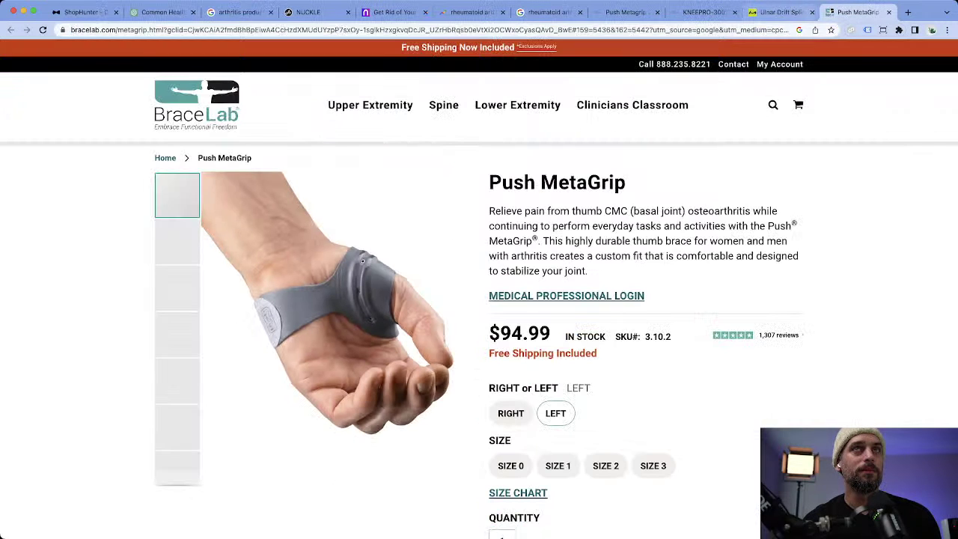
{"action": "left_click_drag", "start_coordinate": [111, 30], "coordinate": [71, 30]}
{"action": "left_click", "coordinate": [135, 30]}
{"action": "left_click_drag", "start_coordinate": [139, 30], "coordinate": [71, 30]}
{"action": "left_click", "coordinate": [85, 12]}
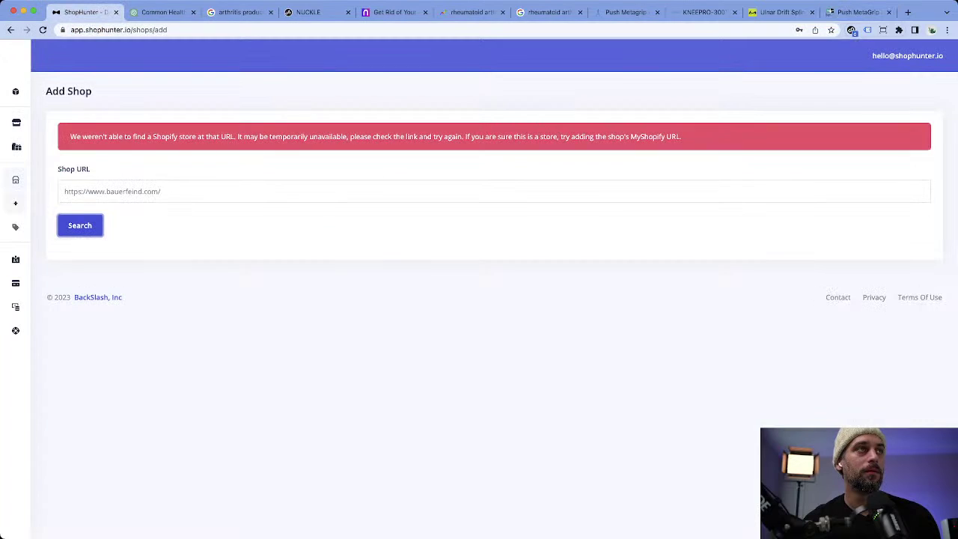
{"action": "left_click", "coordinate": [64, 191]}
{"action": "key", "text": "super+a"}
{"action": "key", "text": "super+v"}
{"action": "left_click", "coordinate": [79, 226]}
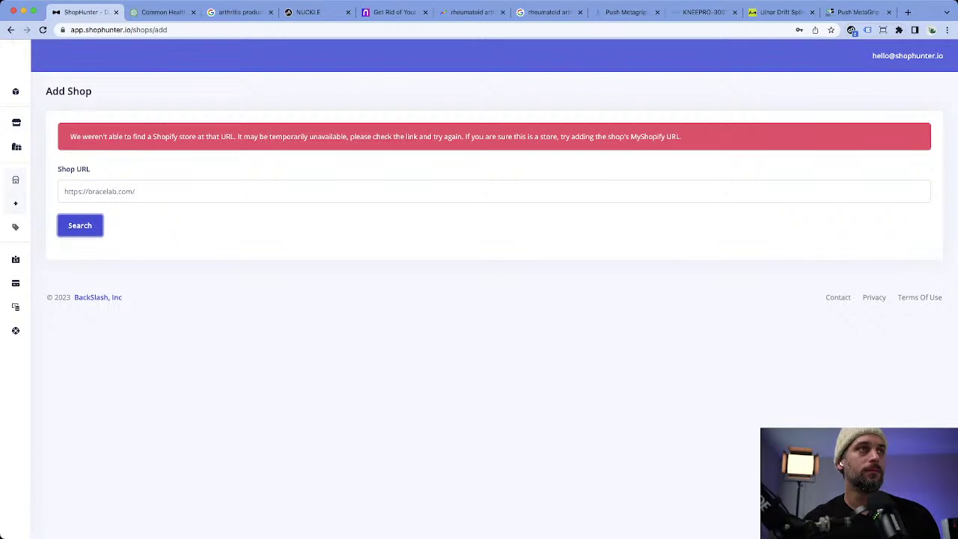
{"action": "key", "text": "super+9"}
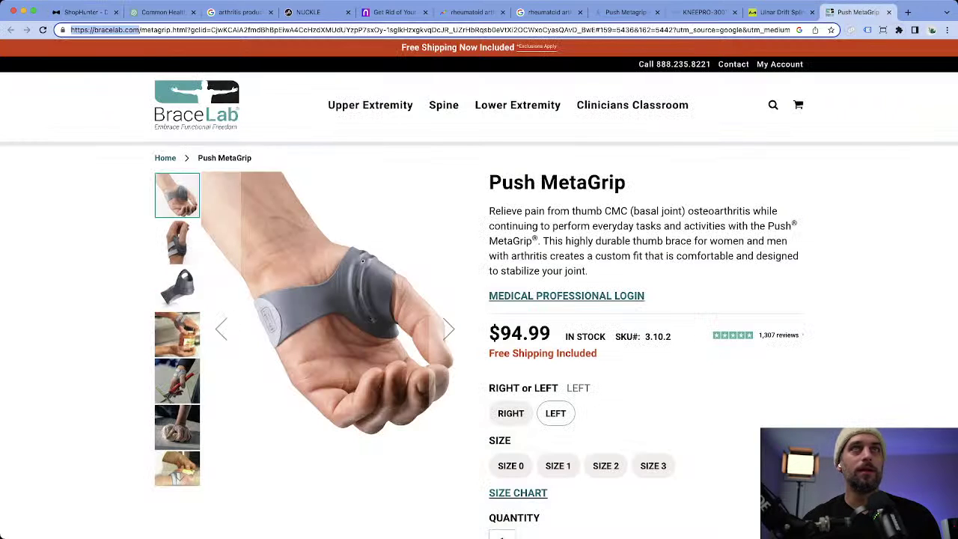
{"action": "key", "text": "super+w"}
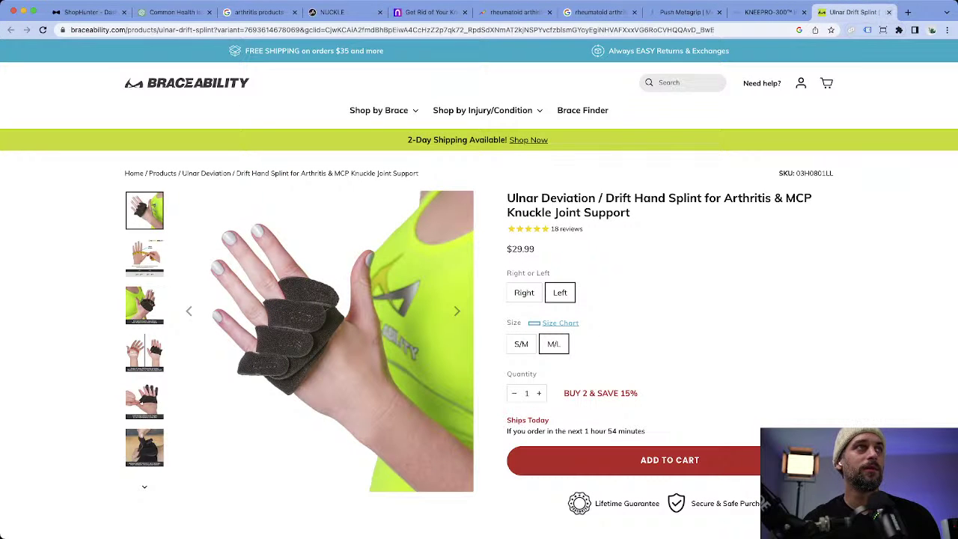
{"action": "left_click_drag", "start_coordinate": [141, 30], "coordinate": [63, 30]}
{"action": "left_click", "coordinate": [90, 12]}
{"action": "triple_click", "coordinate": [71, 192]}
{"action": "key", "text": "super+v"}
{"action": "key", "text": "Return"}
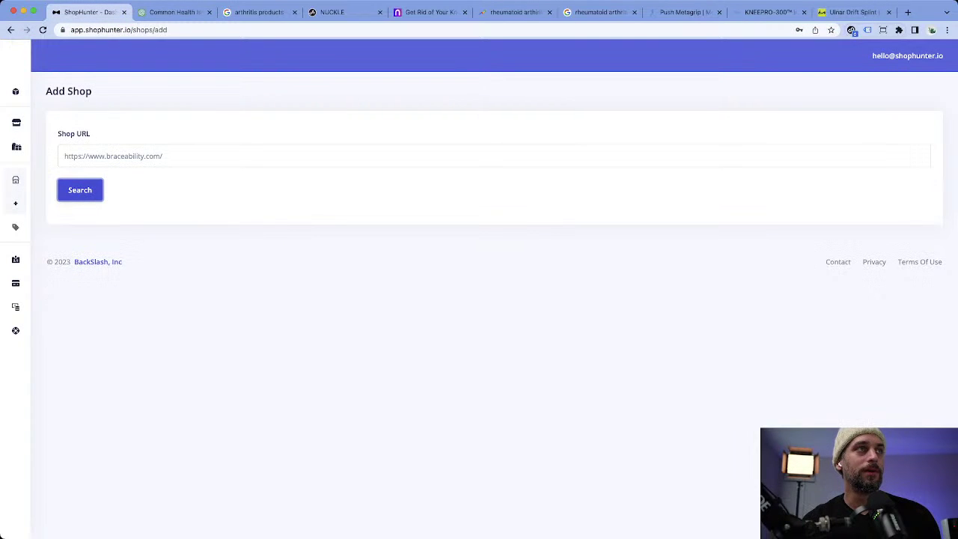
{"action": "left_click", "coordinate": [893, 254]}
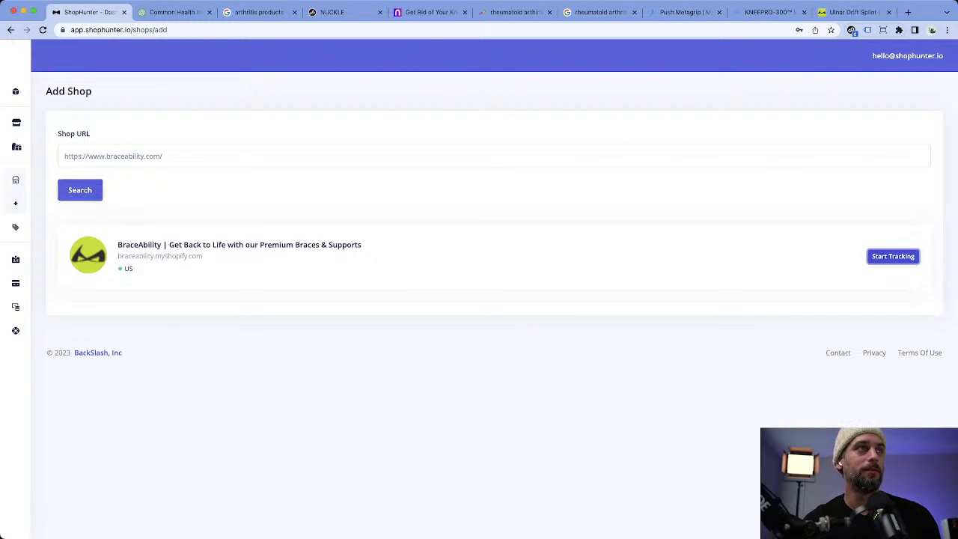
{"action": "key", "text": "Return"}
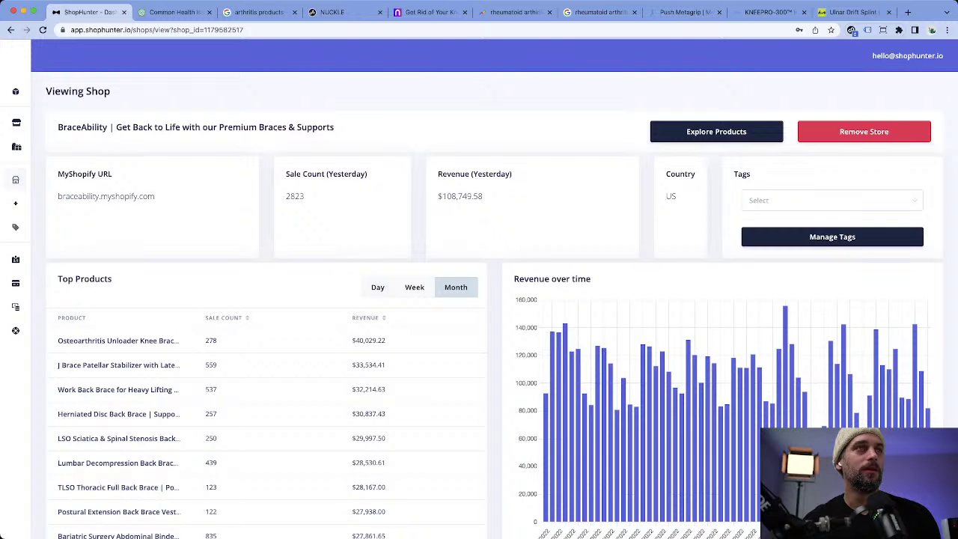
Examine BraceAbility's monthly top products with their sale counts and revenue, highlighting the first two knee braces.
{"action": "scroll", "coordinate": [581, 263], "scroll_direction": "down", "scroll_amount": 3}
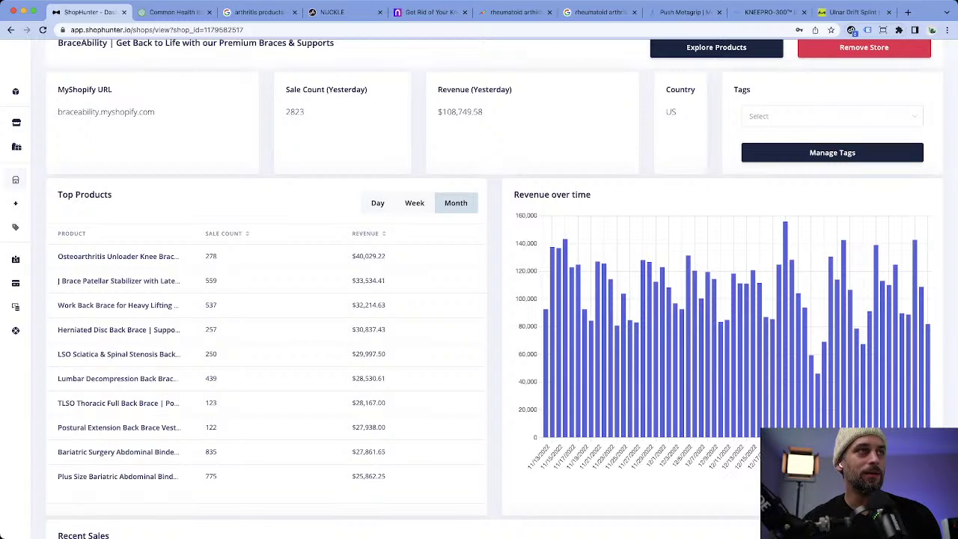
{"action": "key", "text": "super+minus"}
{"action": "key", "text": "super+minus"}
{"action": "key", "text": "super+minus"}
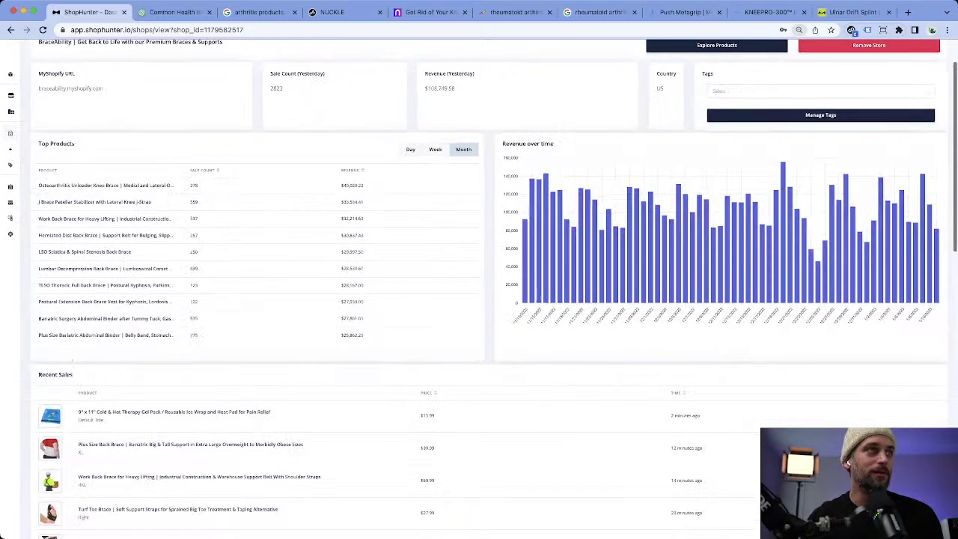
{"action": "scroll", "coordinate": [113, 209], "scroll_direction": "up", "scroll_amount": 5}
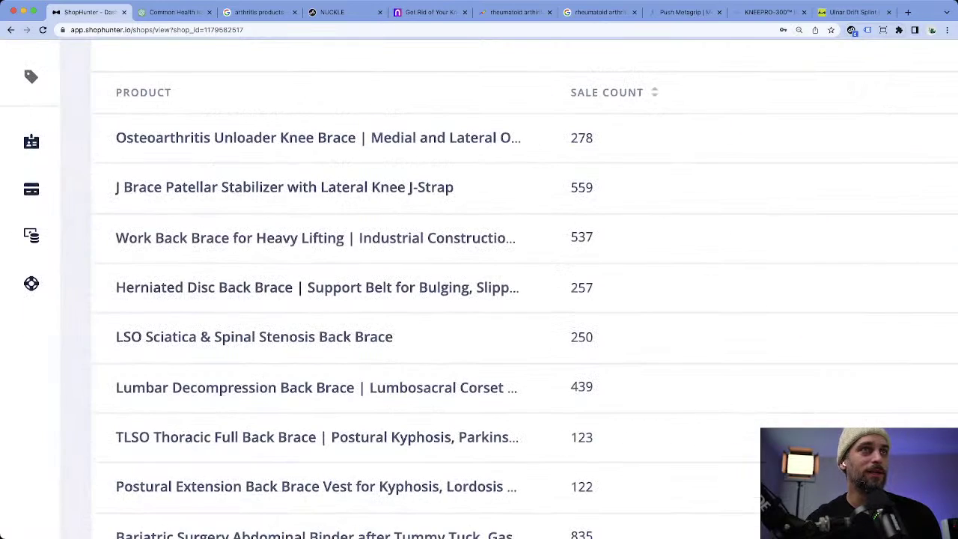
{"action": "scroll", "coordinate": [479, 288], "scroll_direction": "down", "scroll_amount": 3}
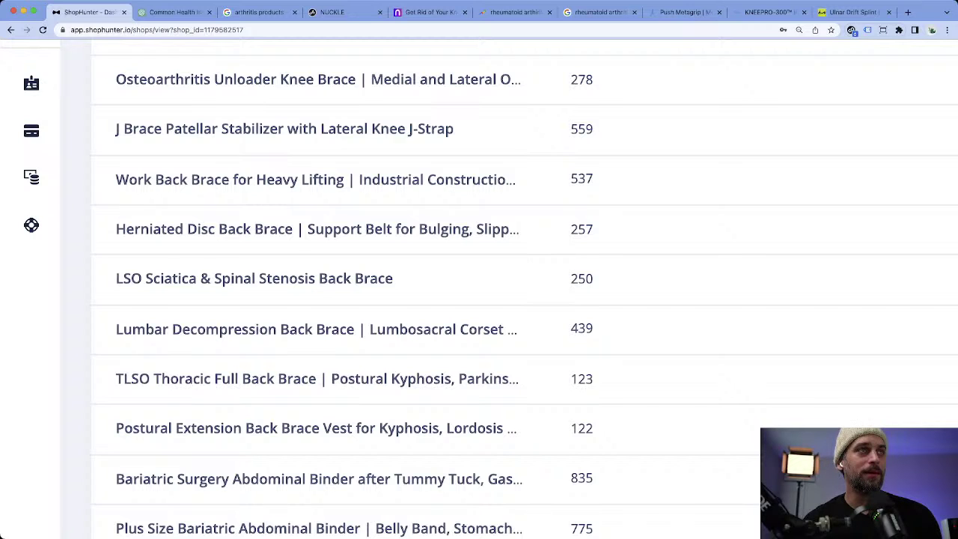
{"action": "scroll", "coordinate": [479, 300], "scroll_direction": "down", "scroll_amount": 2}
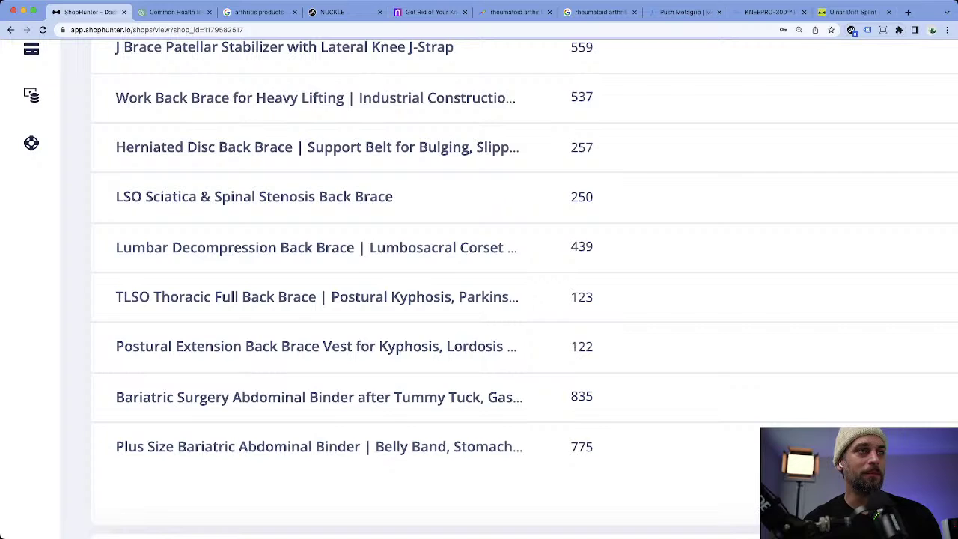
{"action": "scroll", "coordinate": [479, 289], "scroll_direction": "up", "scroll_amount": 3}
{"action": "scroll", "coordinate": [479, 289], "scroll_direction": "down", "scroll_amount": 5}
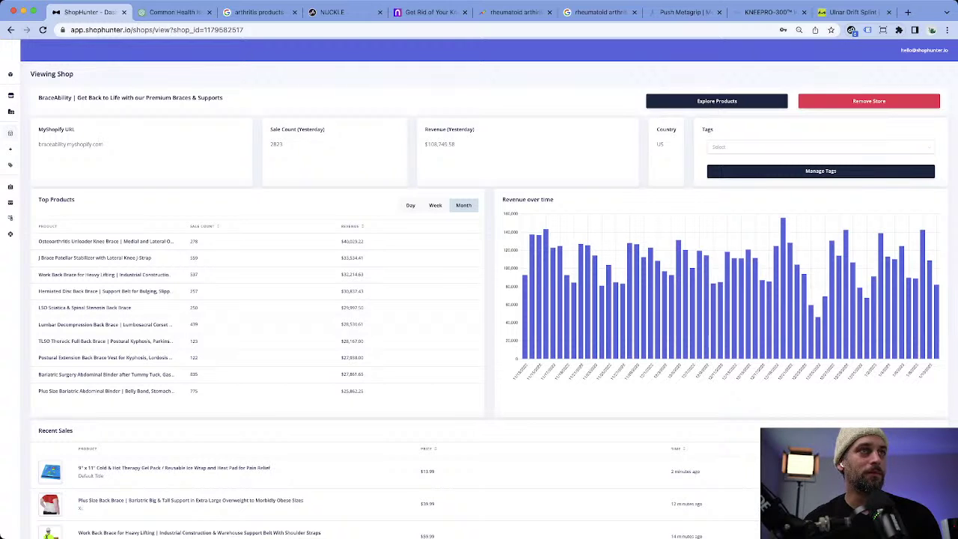
{"action": "left_click_drag", "start_coordinate": [364, 259], "coordinate": [41, 241]}
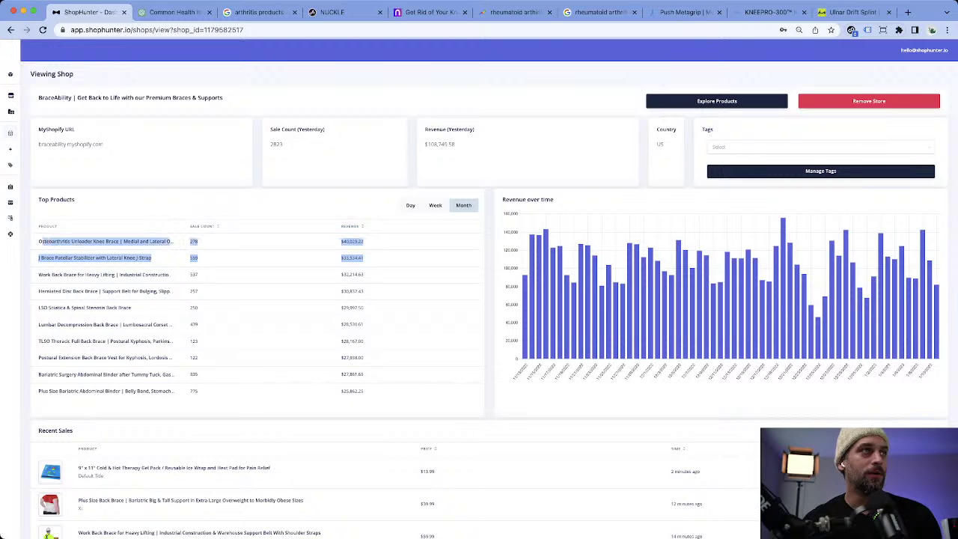
{"action": "key", "text": "super+plus"}
{"action": "key", "text": "super+plus"}
{"action": "key", "text": "super+plus"}
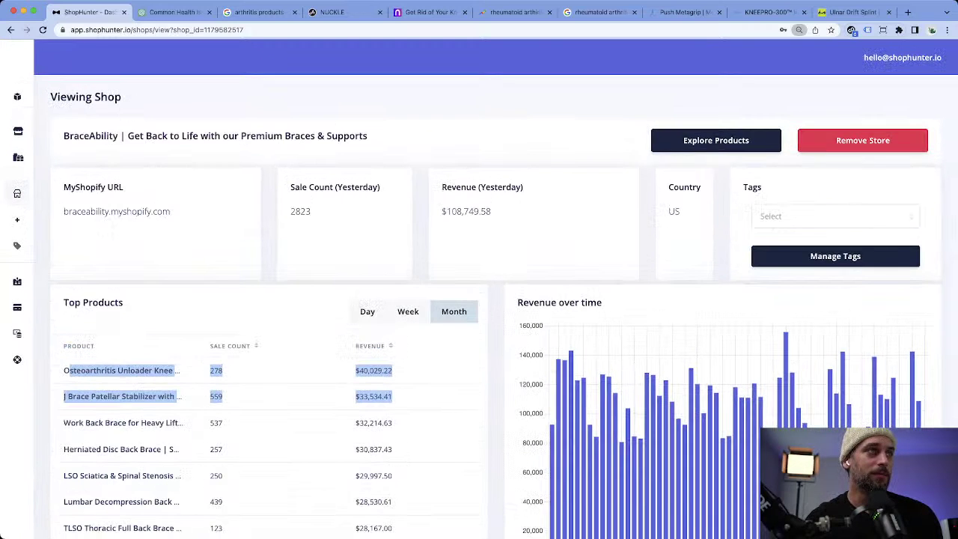
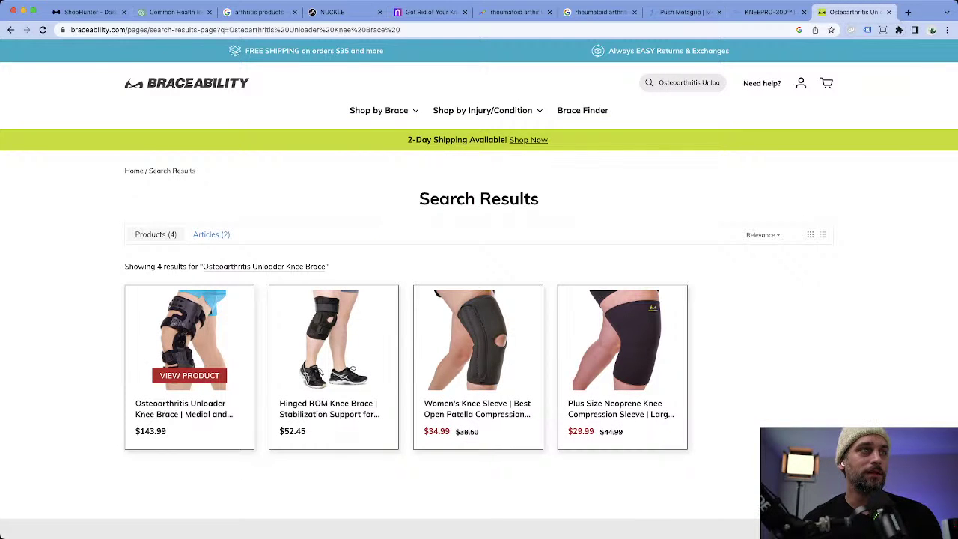
Open the Osteoarthritis Unloader Knee Brace product page on BraceAbility and load alibaba.com in a new tab.
{"action": "left_click", "coordinate": [171, 302]}
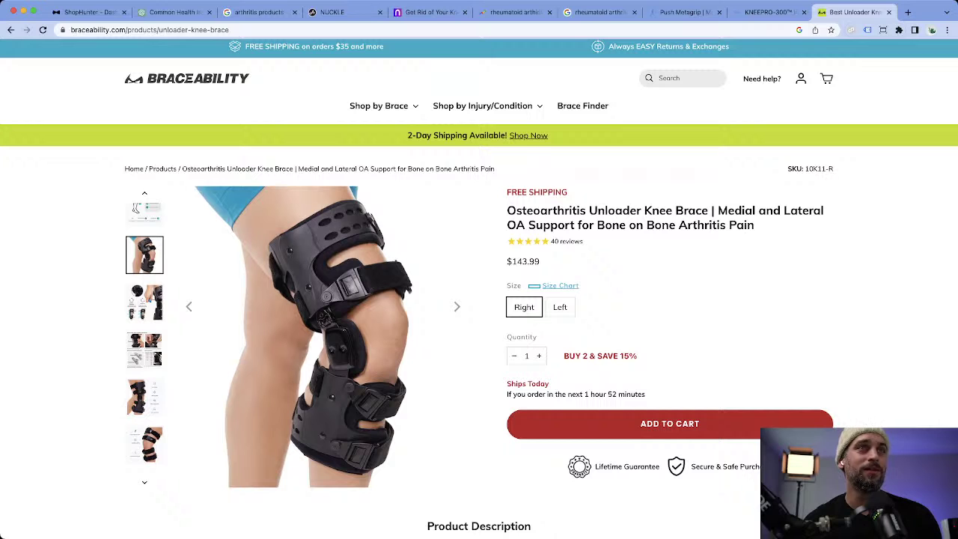
{"action": "key", "text": "super+t"}
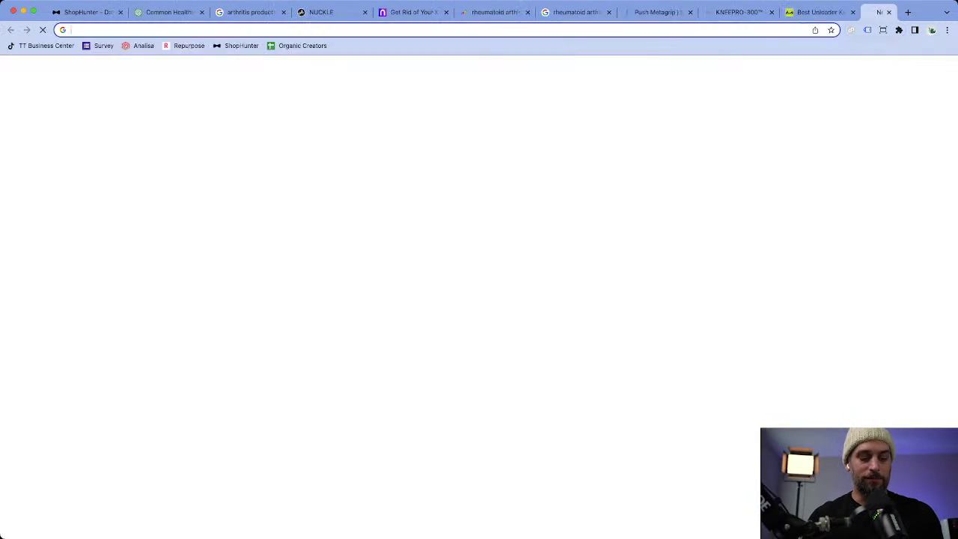
{"action": "type", "text": "alib"}
{"action": "key", "text": "Return"}
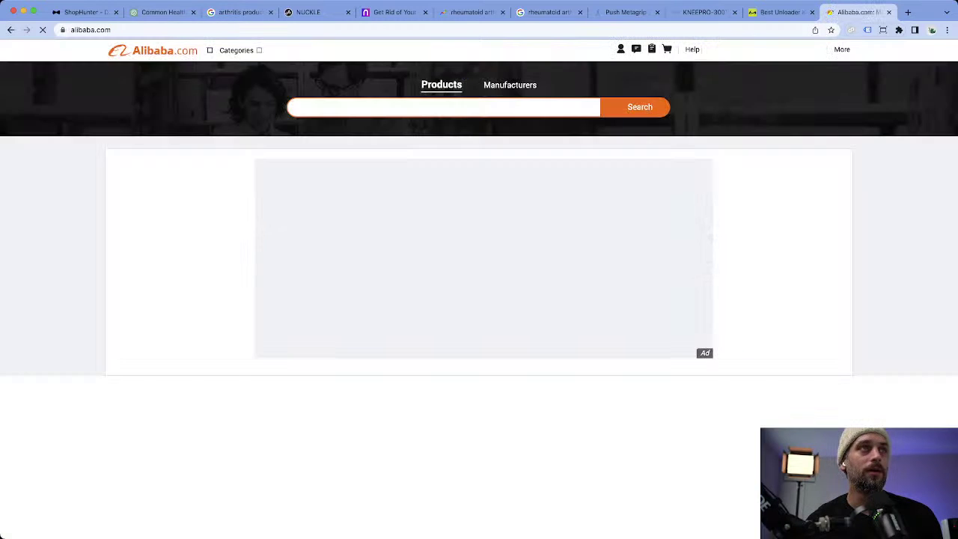
Search Alibaba for "Osteoarthritis Unloader Knee Brace".
{"action": "left_click", "coordinate": [343, 107]}
{"action": "type", "text": "Osteoarthritis Unloader Knee Brace"}
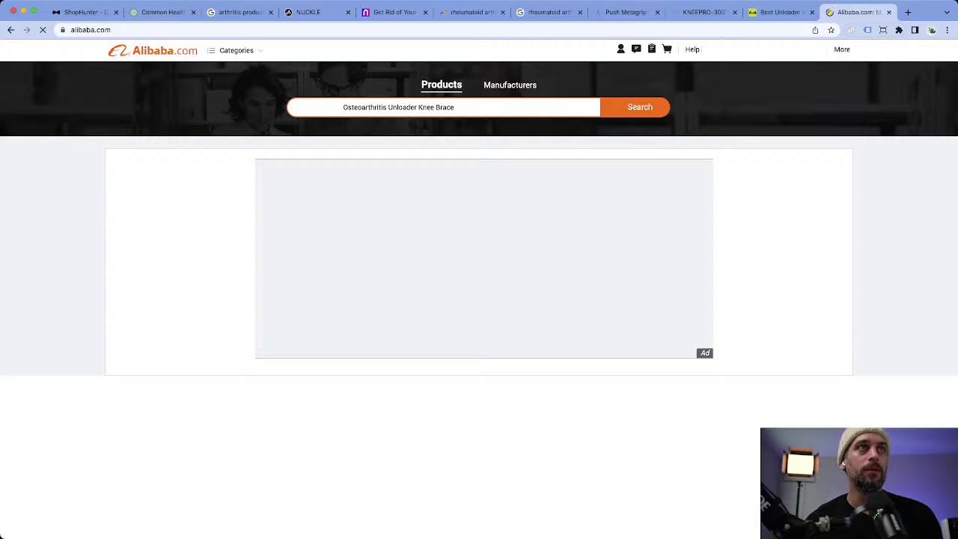
{"action": "key", "text": "Return"}
Examine the prices, minimum order quantities and photos of Alibaba's knee brace listings, comparing them with the BraceAbility product.
{"action": "scroll", "coordinate": [478, 299], "scroll_direction": "down", "scroll_amount": 3}
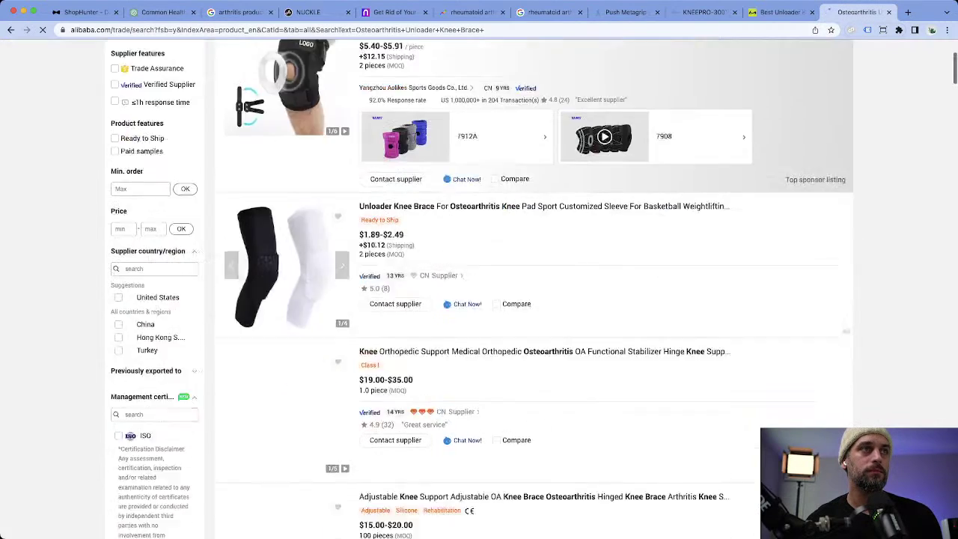
{"action": "scroll", "coordinate": [479, 299], "scroll_direction": "down", "scroll_amount": 3}
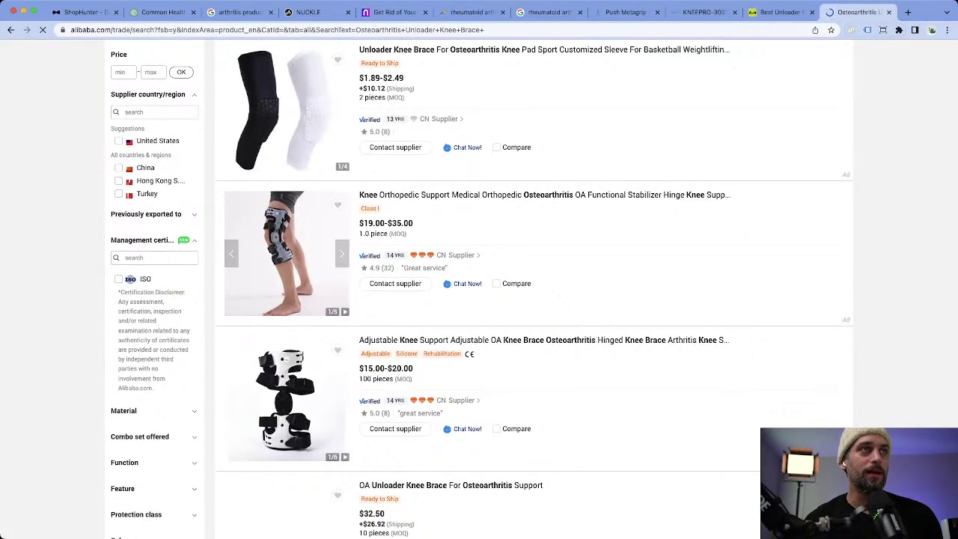
{"action": "scroll", "coordinate": [287, 253], "scroll_direction": "up", "scroll_amount": 5}
{"action": "scroll", "coordinate": [287, 253], "scroll_direction": "right", "scroll_amount": 1}
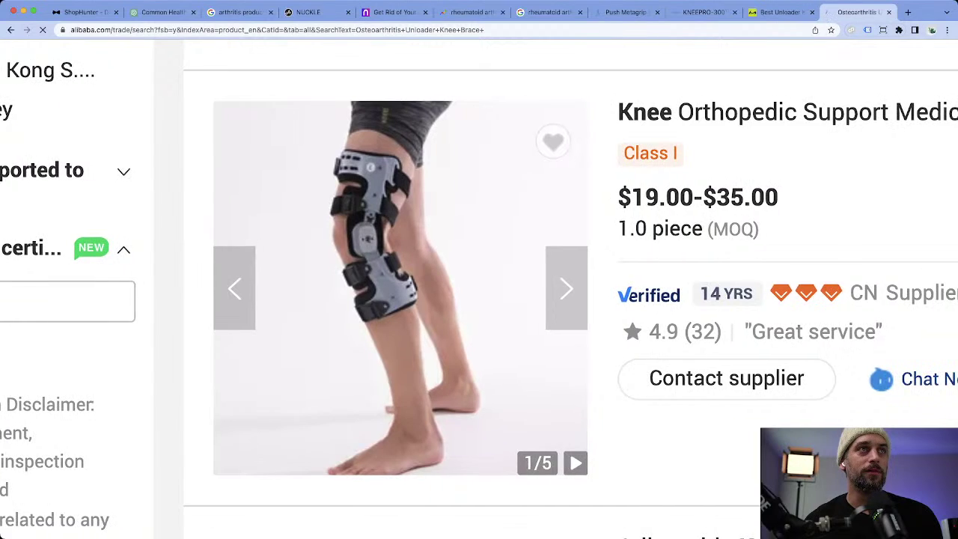
{"action": "scroll", "coordinate": [479, 300], "scroll_direction": "down", "scroll_amount": 5}
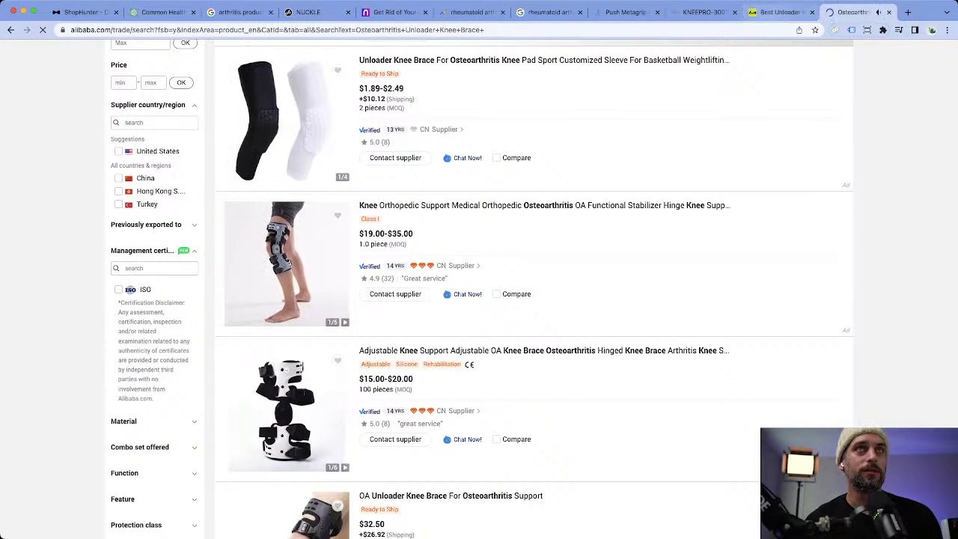
{"action": "left_click", "coordinate": [782, 12]}
{"action": "key", "text": "ctrl+Tab"}
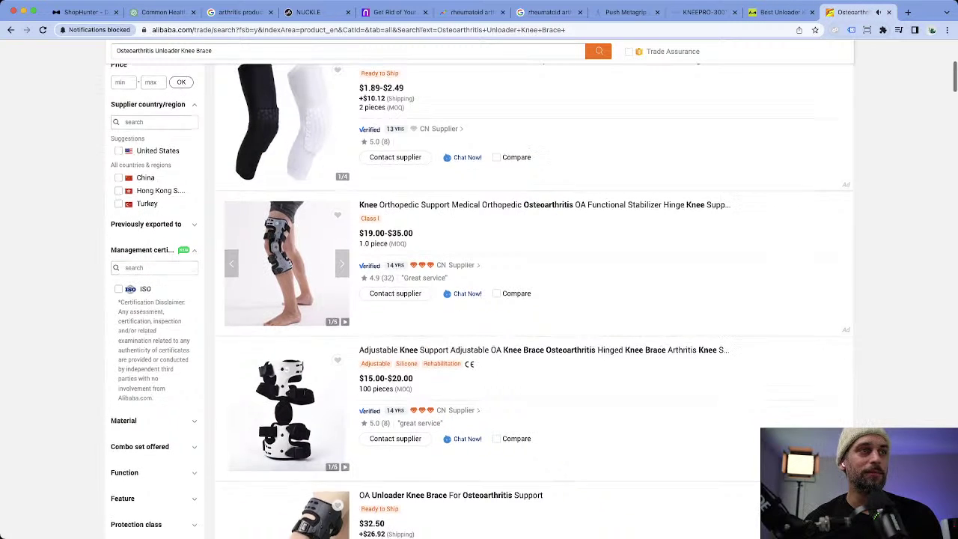
{"action": "scroll", "coordinate": [479, 300], "scroll_direction": "down", "scroll_amount": 3}
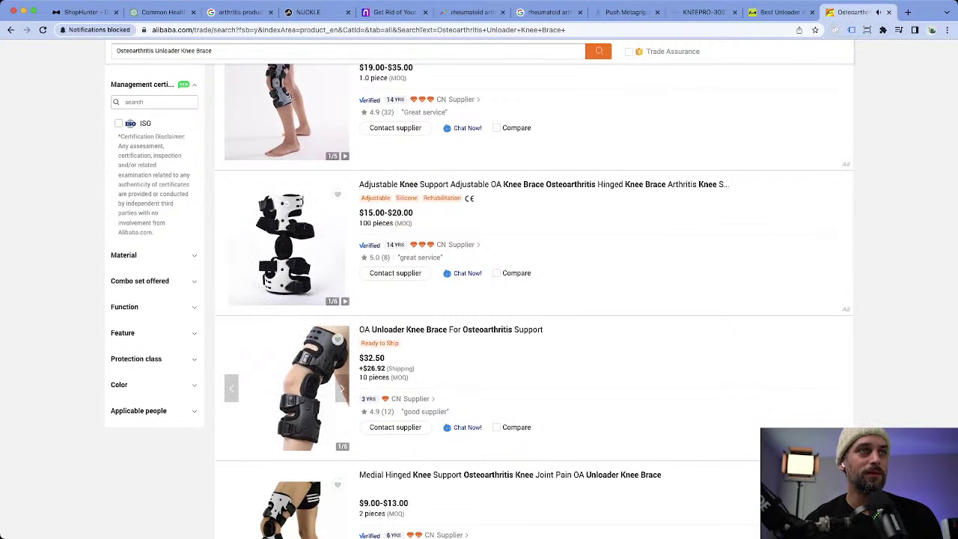
{"action": "scroll", "coordinate": [479, 299], "scroll_direction": "up", "scroll_amount": 6}
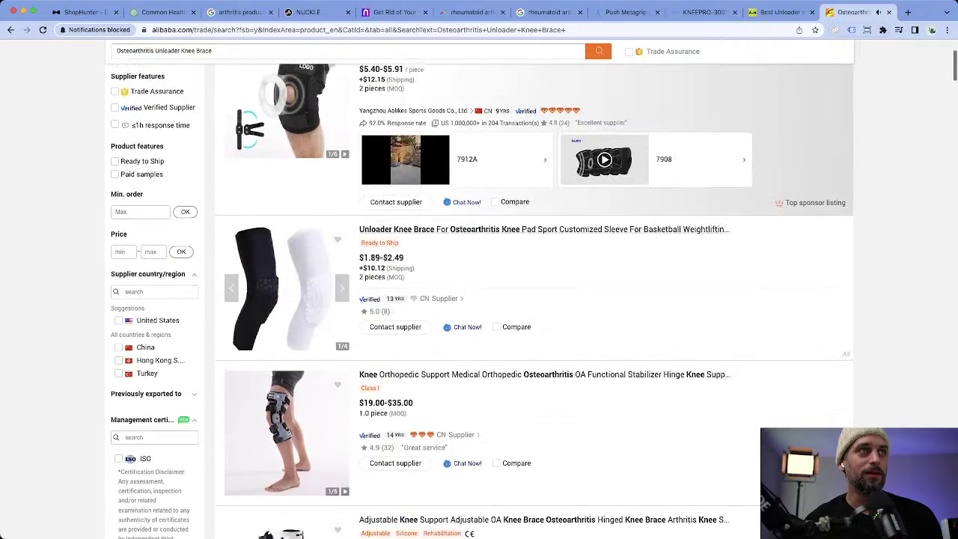
{"action": "scroll", "coordinate": [479, 299], "scroll_direction": "down", "scroll_amount": 3}
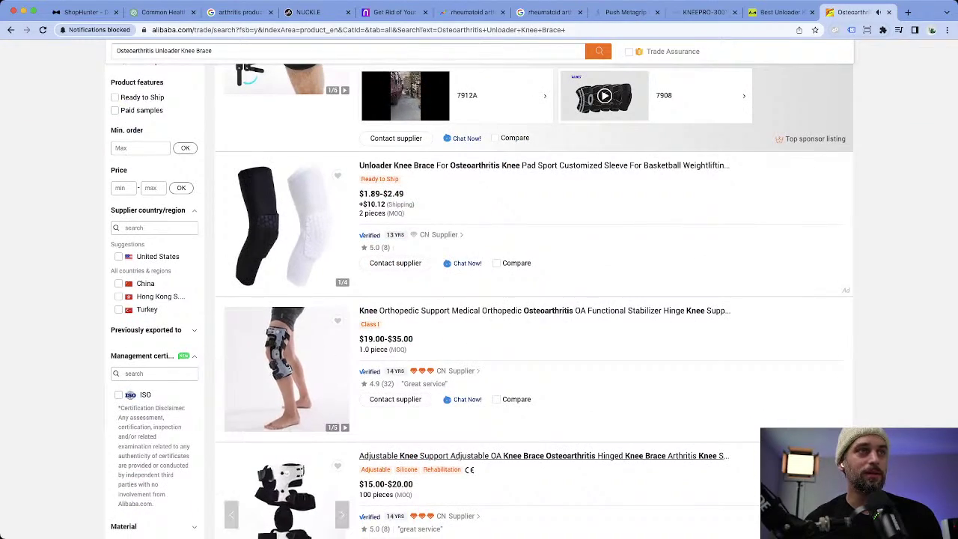
{"action": "scroll", "coordinate": [285, 337], "scroll_direction": "down", "scroll_amount": 5}
{"action": "scroll", "coordinate": [284, 327], "scroll_direction": "down", "scroll_amount": 3}
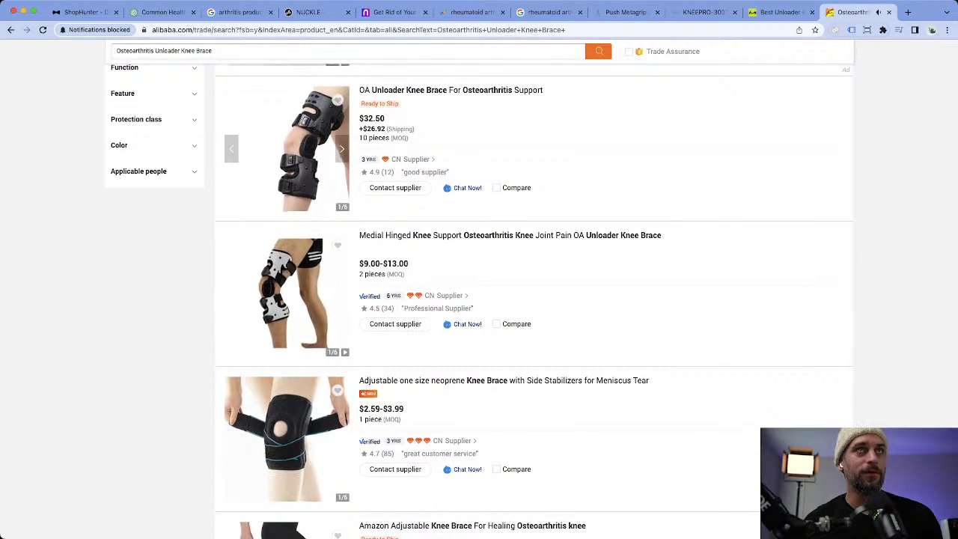
Copy the name "Osteoarthritis Unloader Knee Brace" from the BraceAbility product page and paste it as a query in a new browser tab.
{"action": "left_click", "coordinate": [778, 12]}
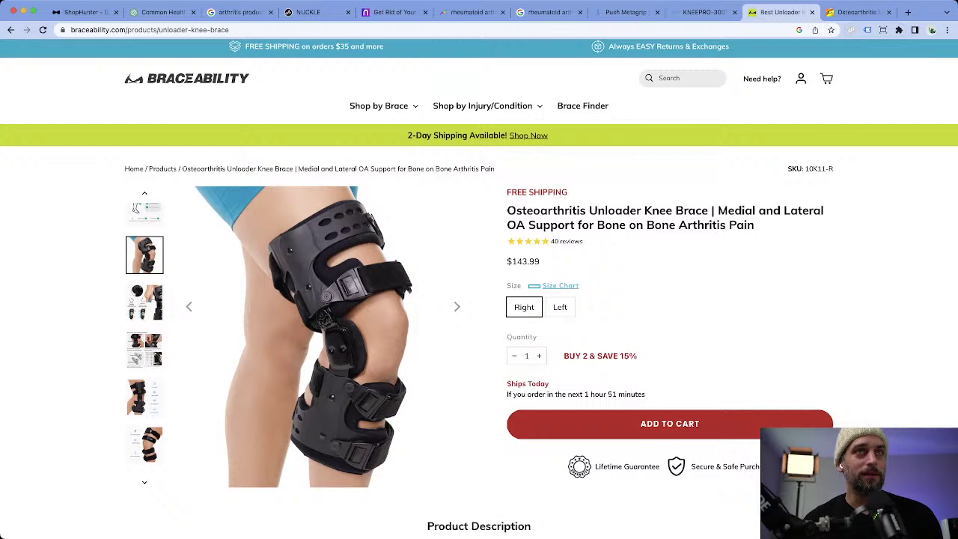
{"action": "left_click_drag", "start_coordinate": [708, 210], "coordinate": [507, 210]}
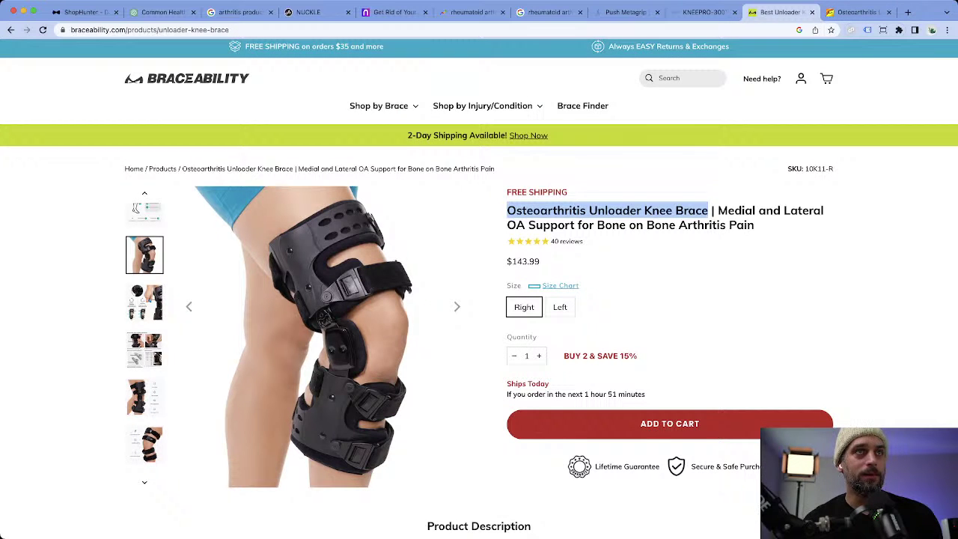
{"action": "left_click", "coordinate": [506, 210]}
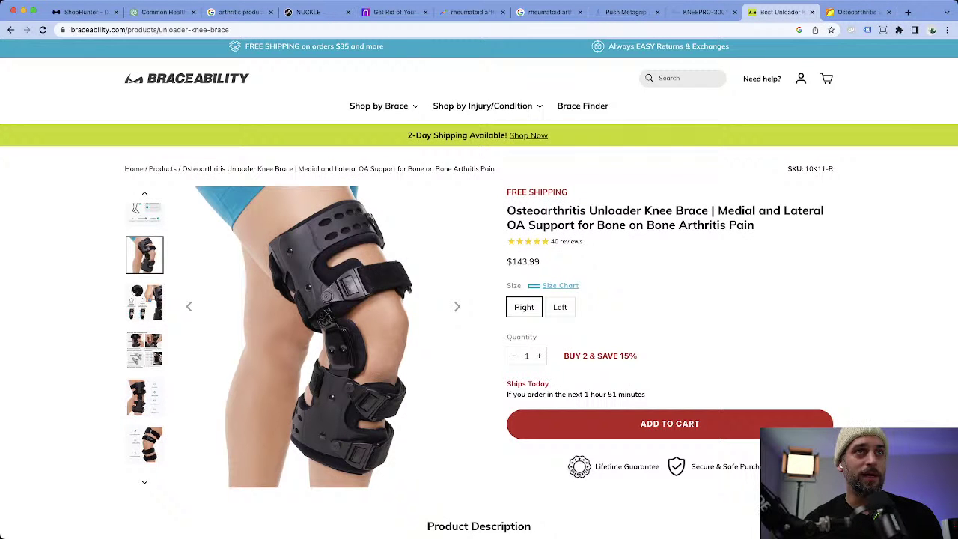
{"action": "left_click_drag", "start_coordinate": [708, 211], "coordinate": [507, 210]}
{"action": "key", "text": "super+c"}
{"action": "key", "text": "super+t"}
{"action": "key", "text": "super+v"}
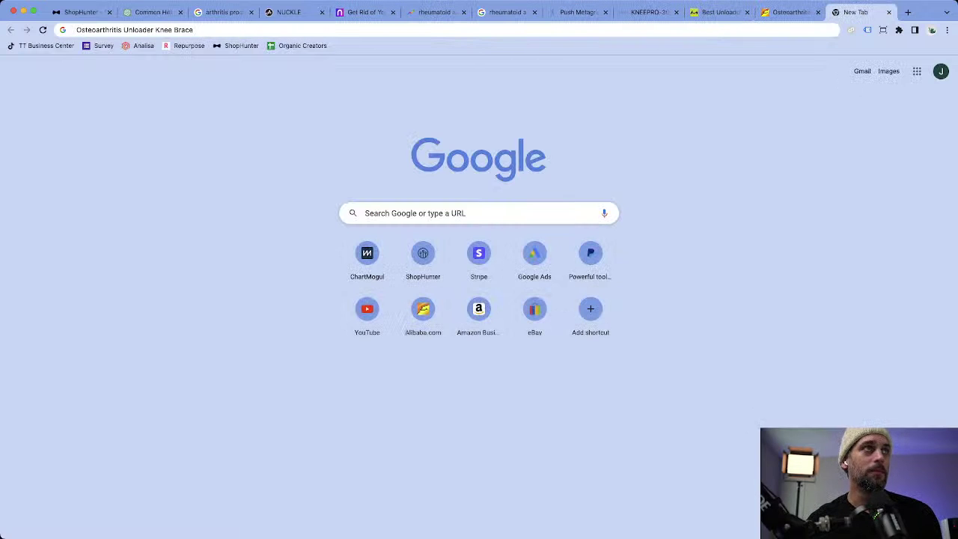
Remove "Unloader" from the query, search Google for "Osteoarthritis Knee Brace" and check the sponsored shopping products.
{"action": "double_click", "coordinate": [135, 30]}
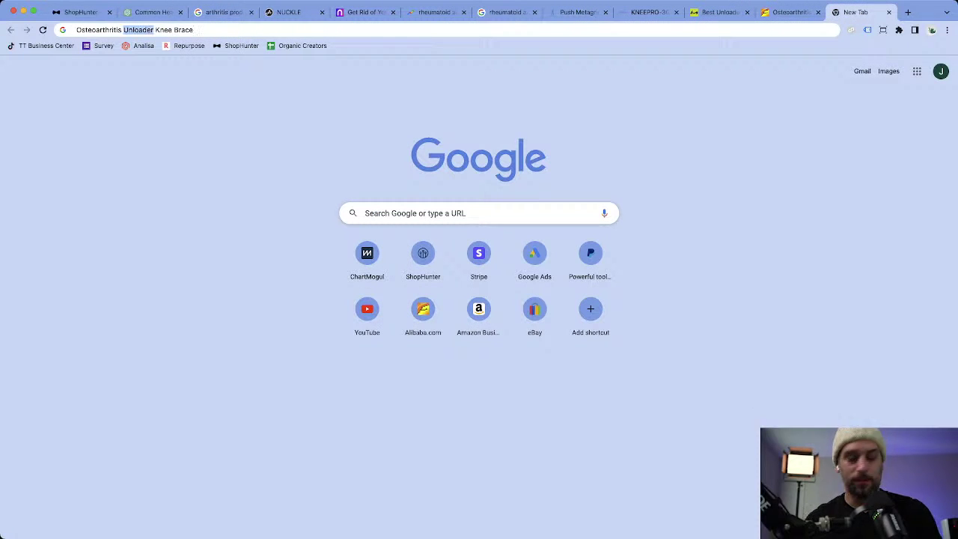
{"action": "key", "text": "BackSpace"}
{"action": "key", "text": "BackSpace"}
{"action": "key", "text": "Return"}
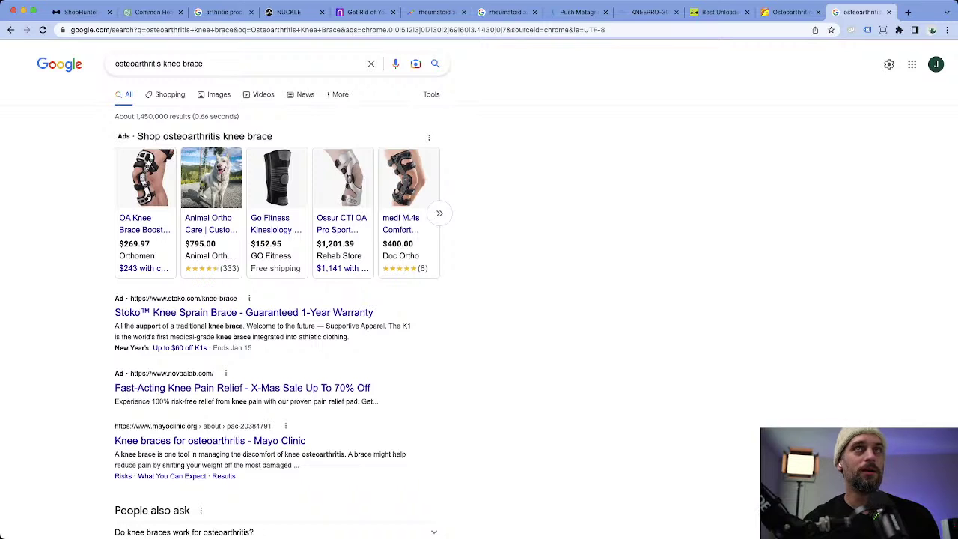
{"action": "mouse_move", "coordinate": [343, 180]}
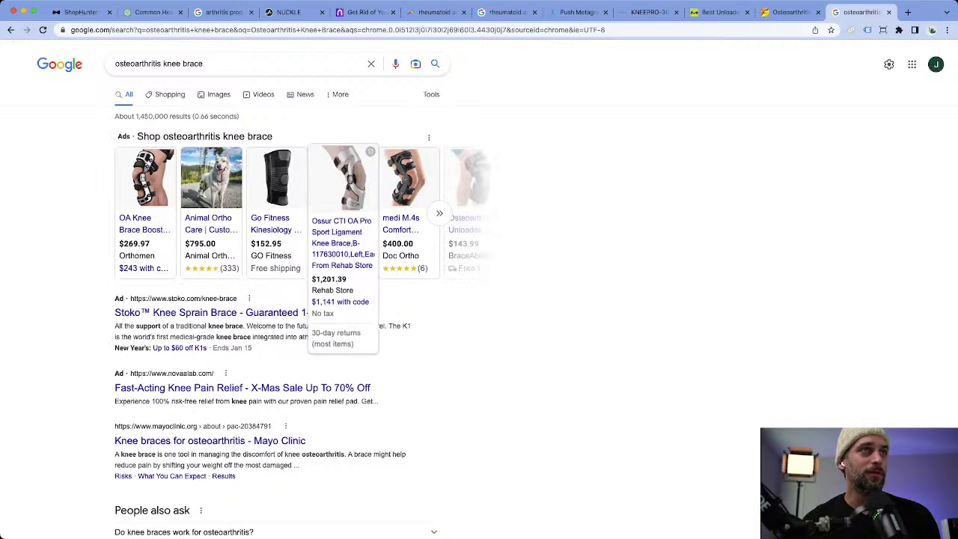
{"action": "mouse_move", "coordinate": [145, 180]}
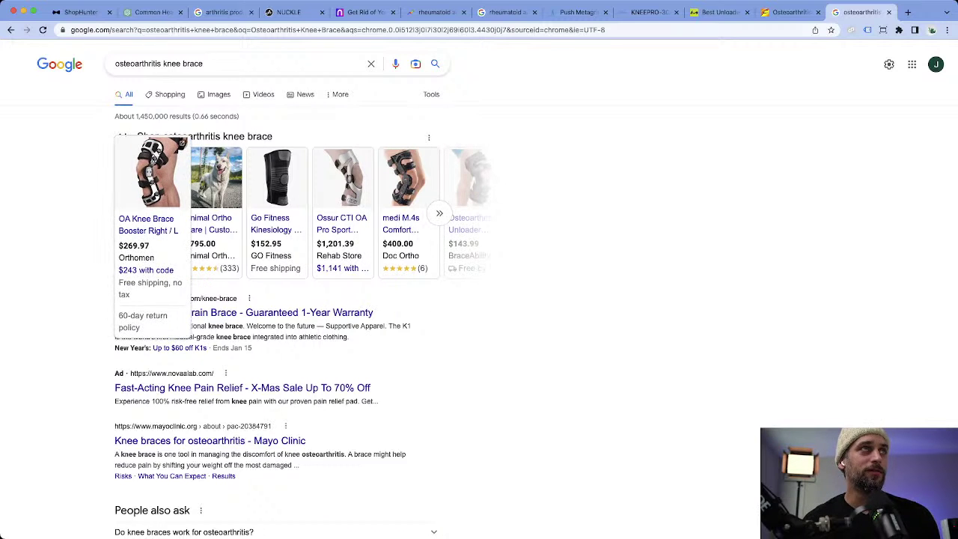
{"action": "mouse_move", "coordinate": [277, 179]}
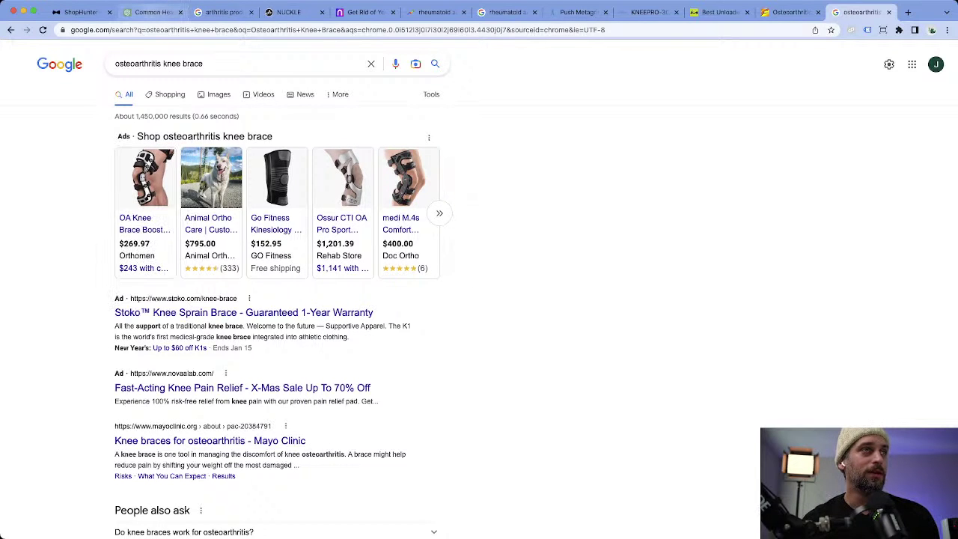
Switch to ChatGPT and draft a prompt asking what the top 10 arthritis conditions are called.
{"action": "left_click", "coordinate": [153, 12]}
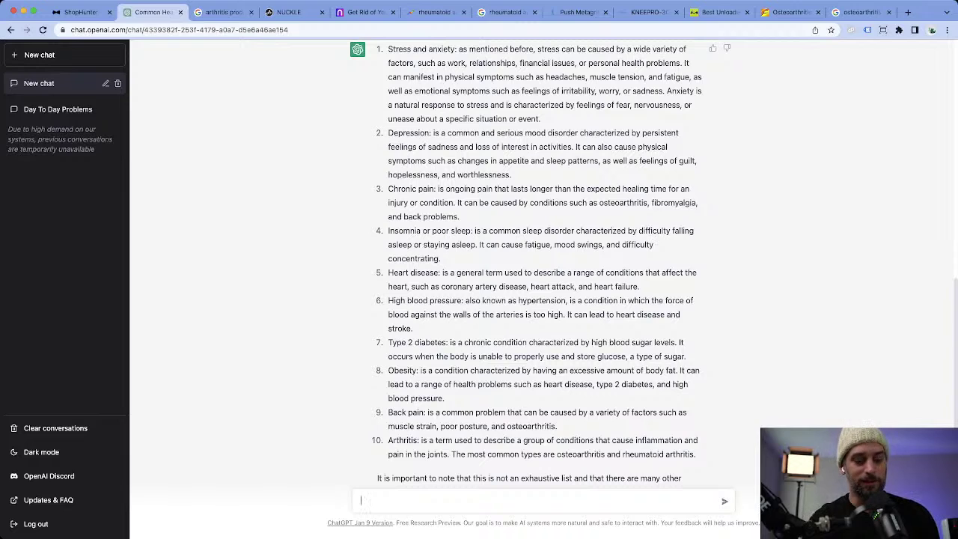
{"action": "type", "text": "what are the"}
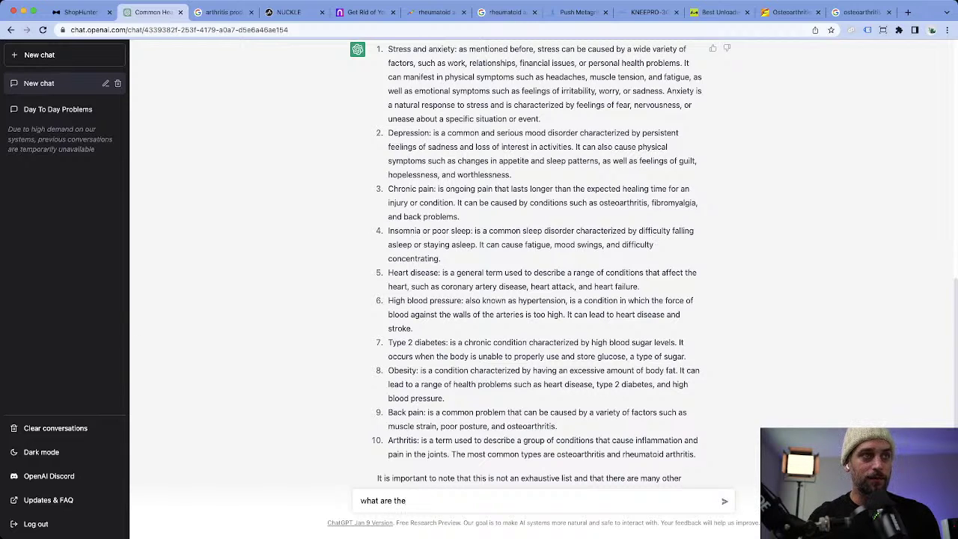
{"action": "type", "text": " top 10"}
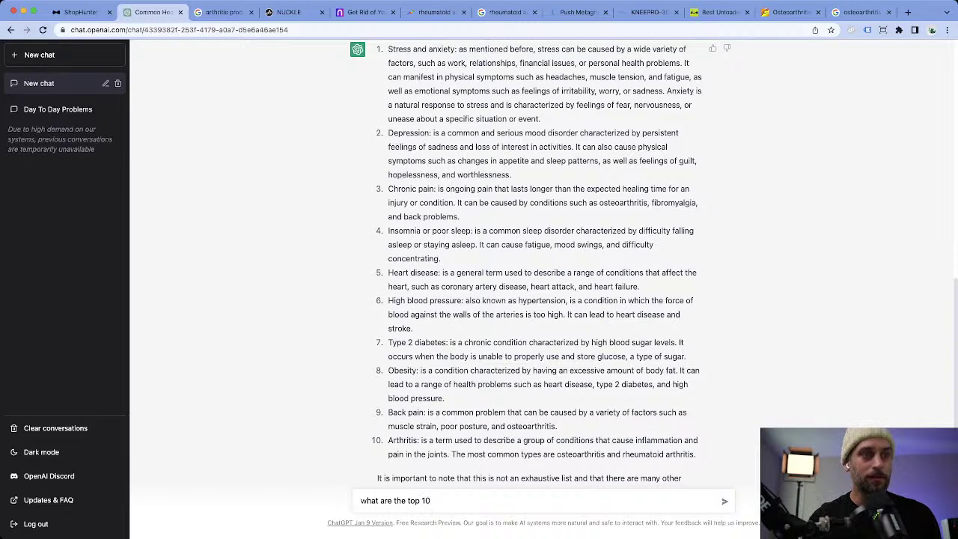
{"action": "type", "text": " arthiri"}
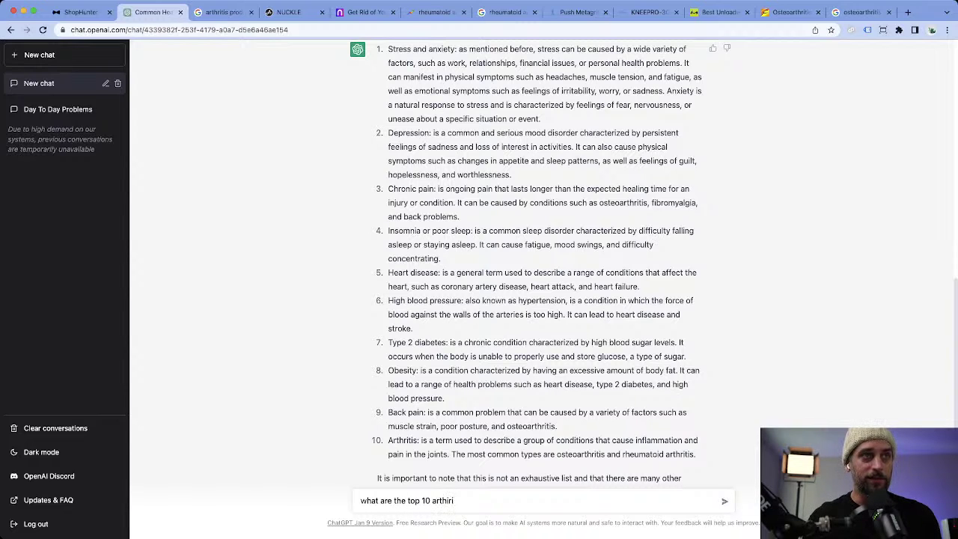
{"action": "type", "text": "tis pr"}
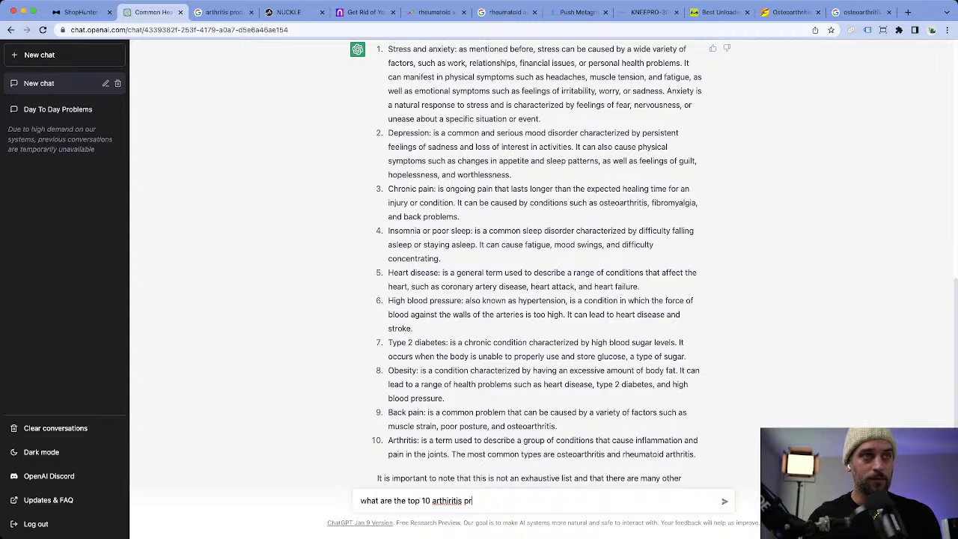
{"action": "type", "text": "oblem"}
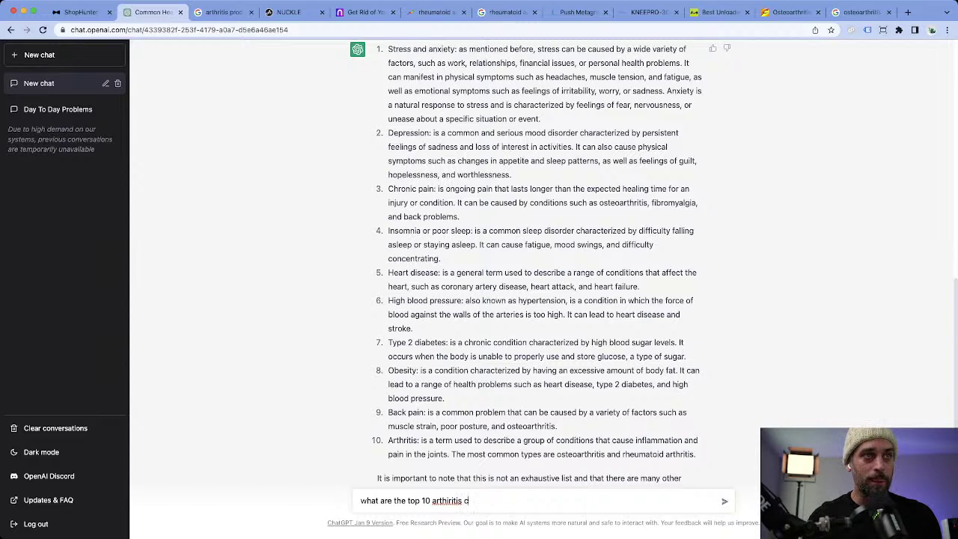
{"action": "type", "text": "conditions call"}
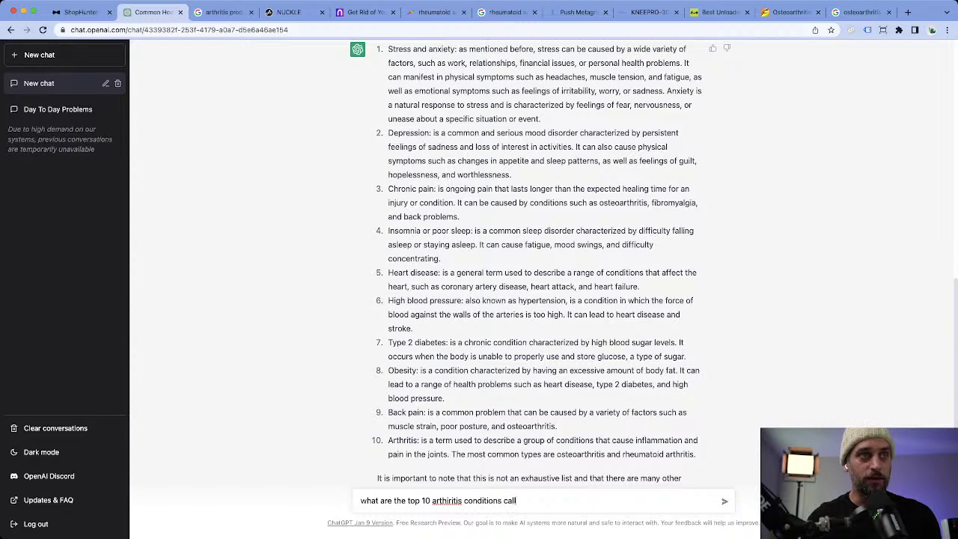
{"action": "type", "text": "ed"}
Correct the spelling of arthritis, reword the prompt as "list the top 10 arthritis conditions" and send it.
{"action": "right_click", "coordinate": [447, 500]}
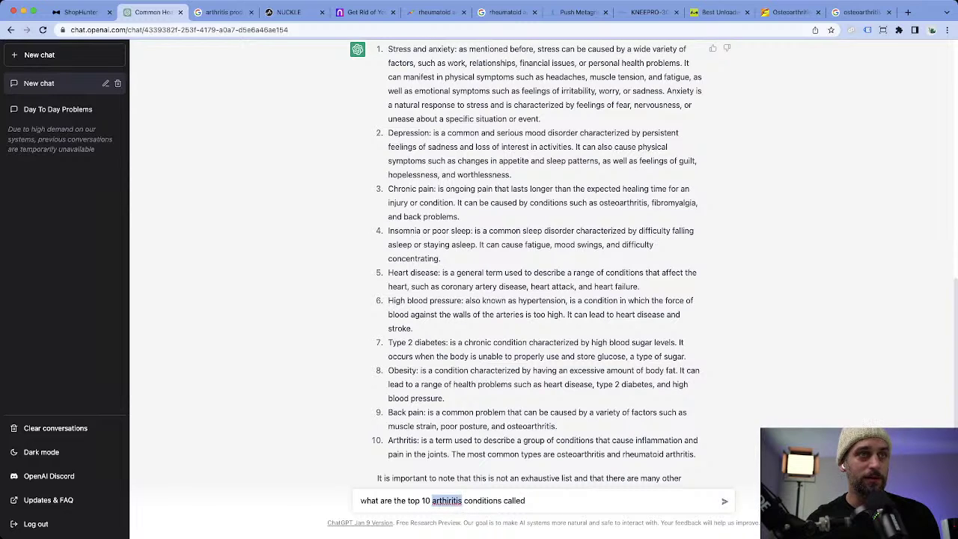
{"action": "type", "text": "arthritis"}
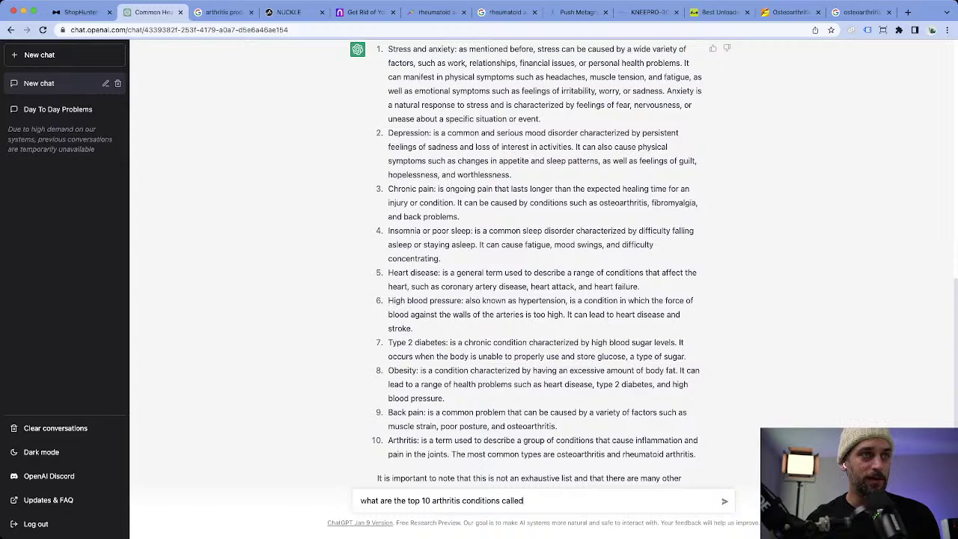
{"action": "left_click_drag", "start_coordinate": [360, 500], "coordinate": [392, 500]}
{"action": "type", "text": "list"}
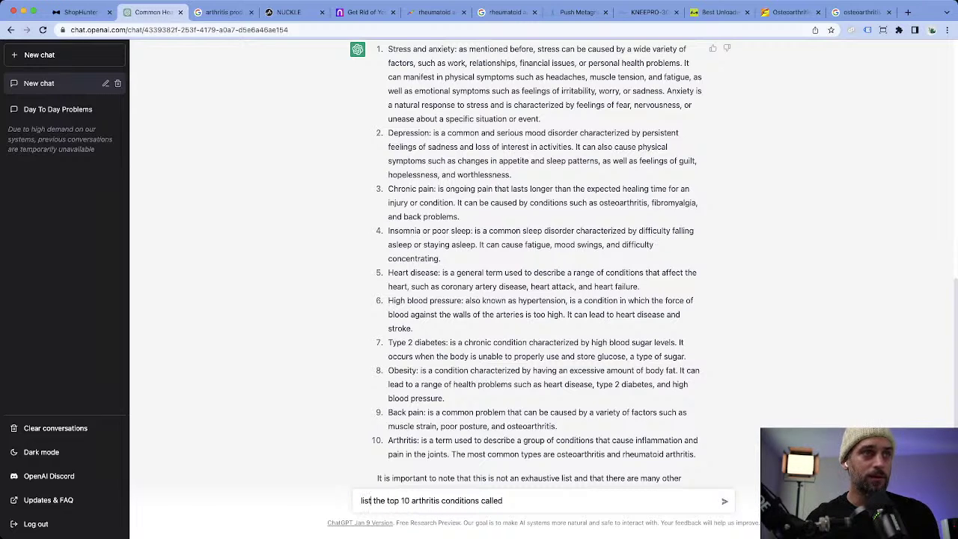
{"action": "double_click", "coordinate": [491, 500]}
{"action": "key", "text": "BackSpace"}
{"action": "key", "text": "Return"}
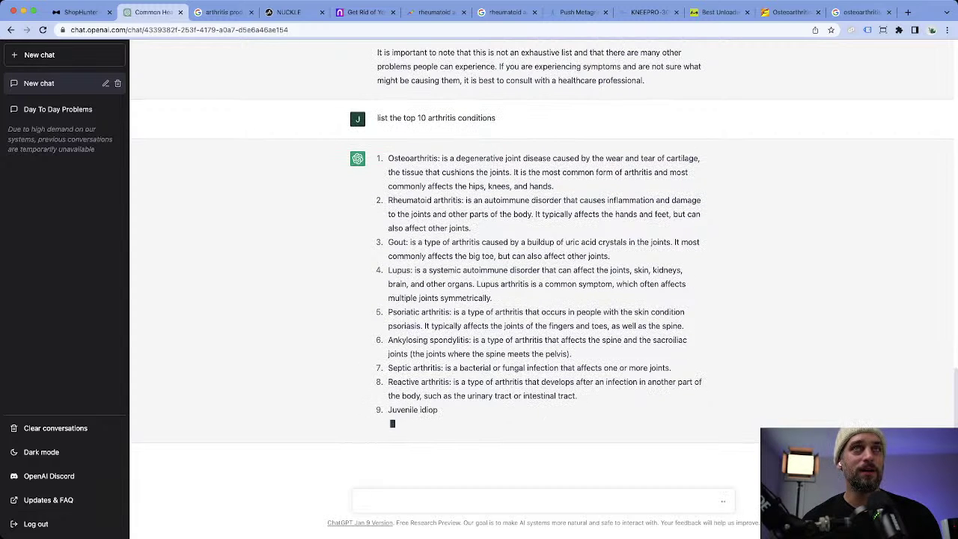
Review the Google results for osteoarthritis knee braces and read ChatGPT's list of the top arthritis conditions.
{"action": "left_click", "coordinate": [858, 12]}
{"action": "mouse_move", "coordinate": [150, 159]}
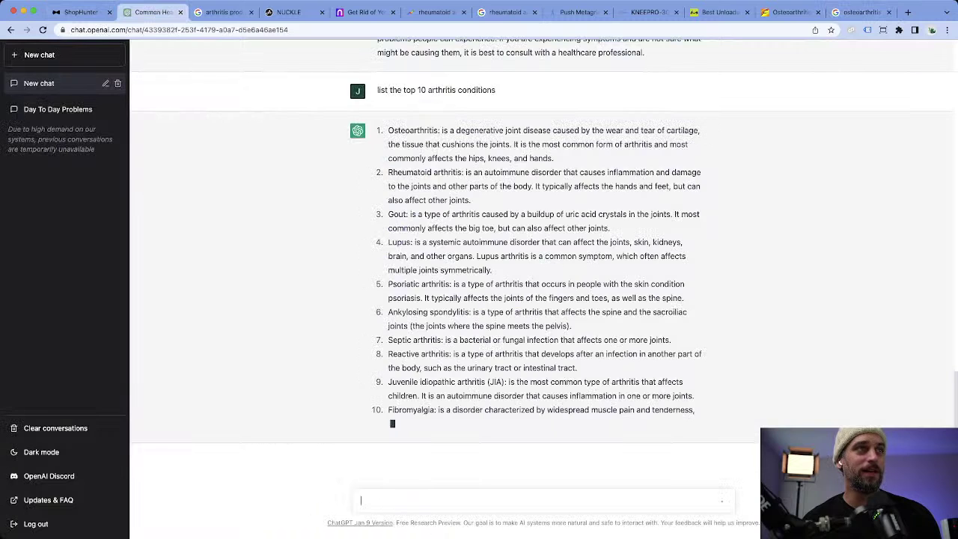
{"action": "left_click", "coordinate": [154, 12]}
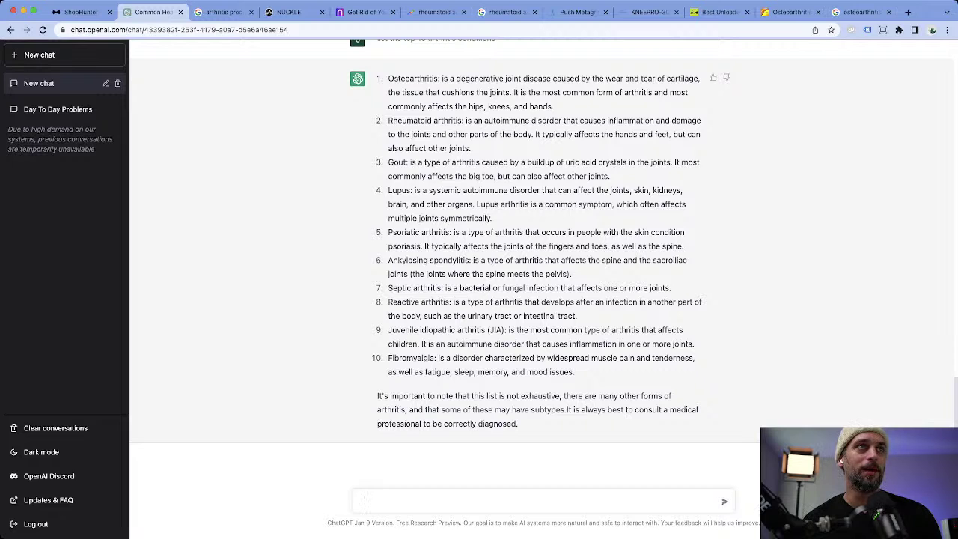
{"action": "left_click_drag", "start_coordinate": [388, 78], "coordinate": [517, 424]}
{"action": "left_click", "coordinate": [518, 424]}
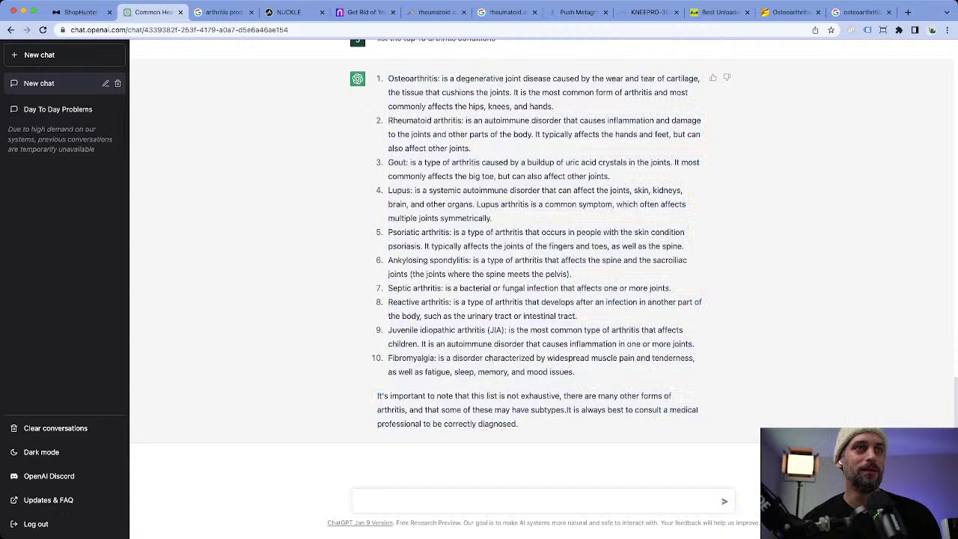
Highlight Osteoarthritis in ChatGPT's list and switch to ShopHunter's product details for the Osteoarthritis Unloader Knee Brace.
{"action": "double_click", "coordinate": [412, 79]}
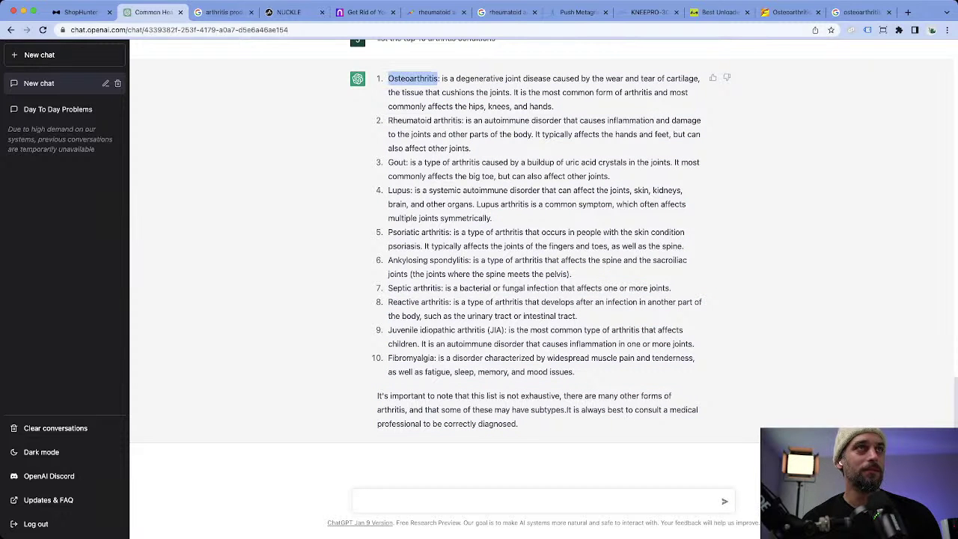
{"action": "left_click", "coordinate": [81, 12]}
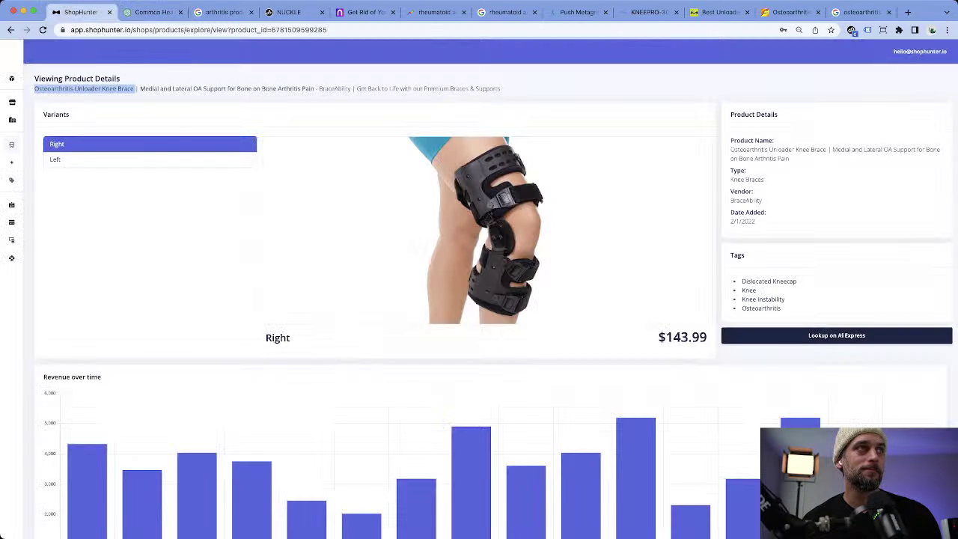
Return to BraceAbility's shop overview, then compare Alibaba's unloader knee brace listings with BraceAbility's Osteoarthritis Unloader Knee Brace page.
{"action": "key", "text": "super+Left"}
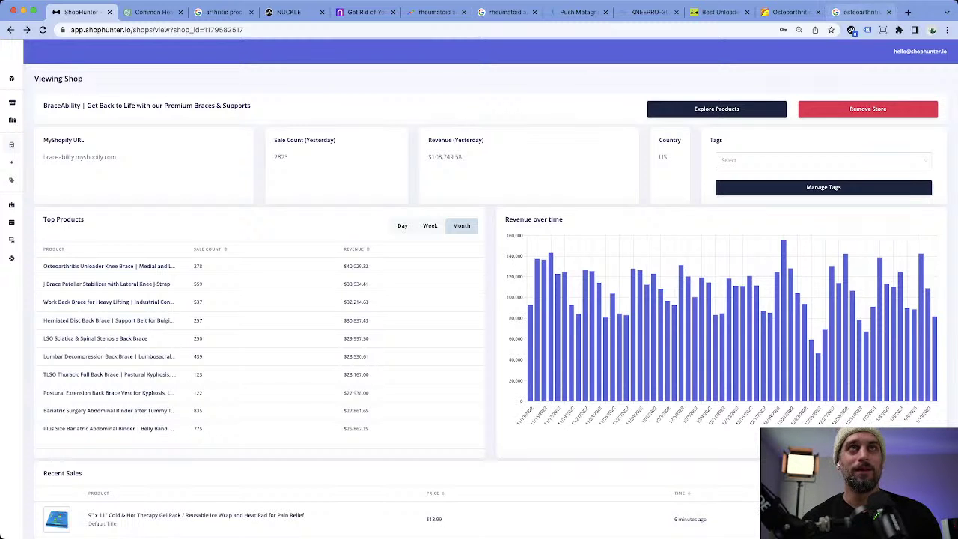
{"action": "left_click", "coordinate": [860, 12]}
{"action": "left_click", "coordinate": [786, 13]}
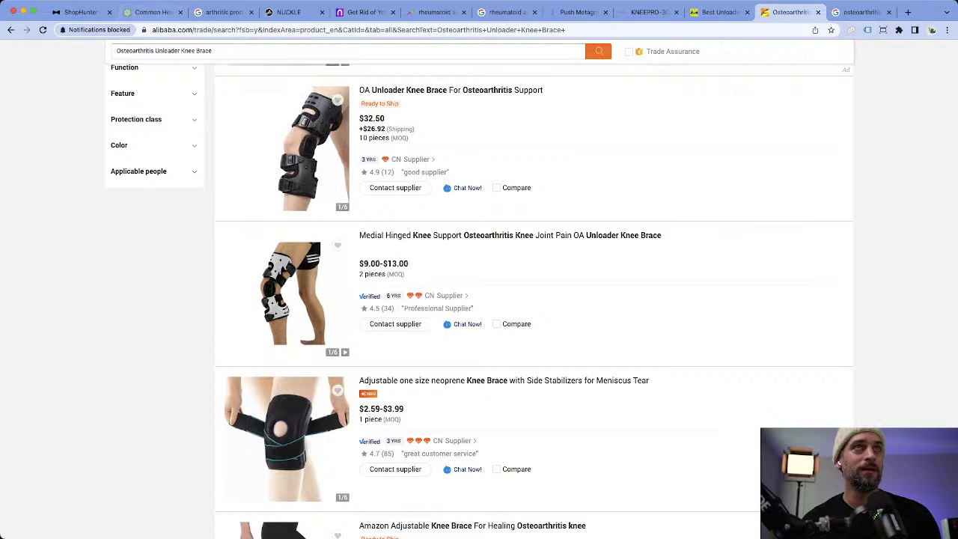
{"action": "left_click", "coordinate": [718, 12]}
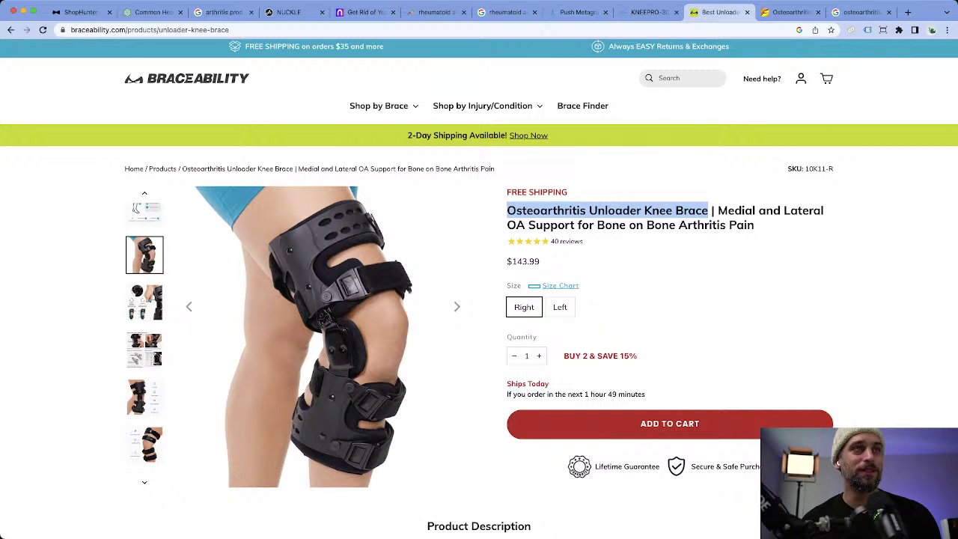
{"action": "left_click_drag", "start_coordinate": [711, 210], "coordinate": [507, 210]}
Open Animal Ortho Care's custom dog knee brace ad from the Google results for osteoarthritis knee brace.
{"action": "left_click", "coordinate": [860, 12]}
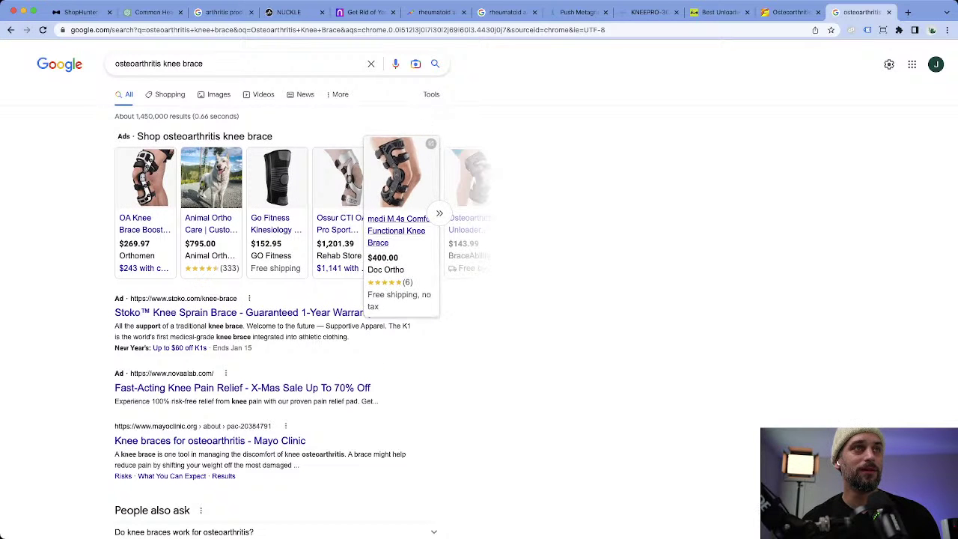
{"action": "scroll", "coordinate": [401, 225], "scroll_direction": "down", "scroll_amount": 1}
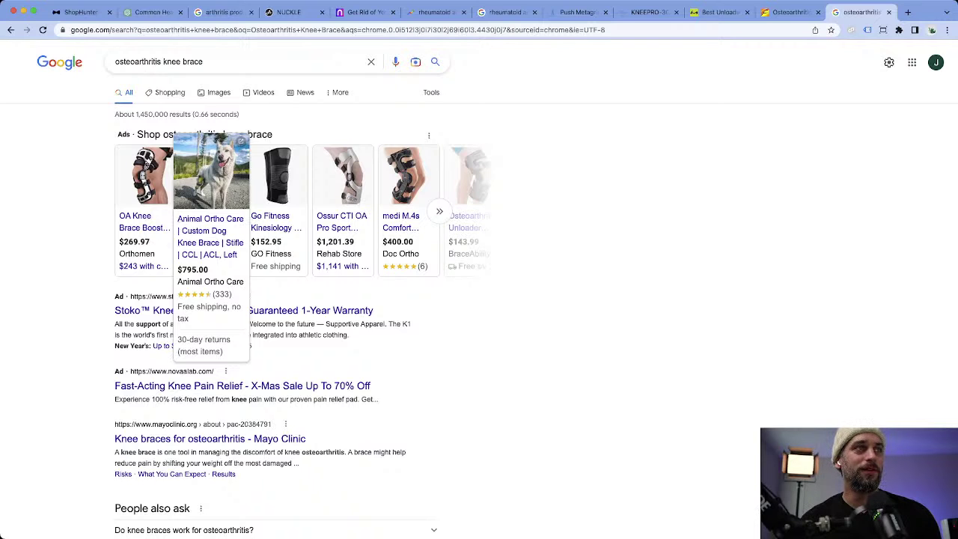
{"action": "left_click", "coordinate": [210, 231]}
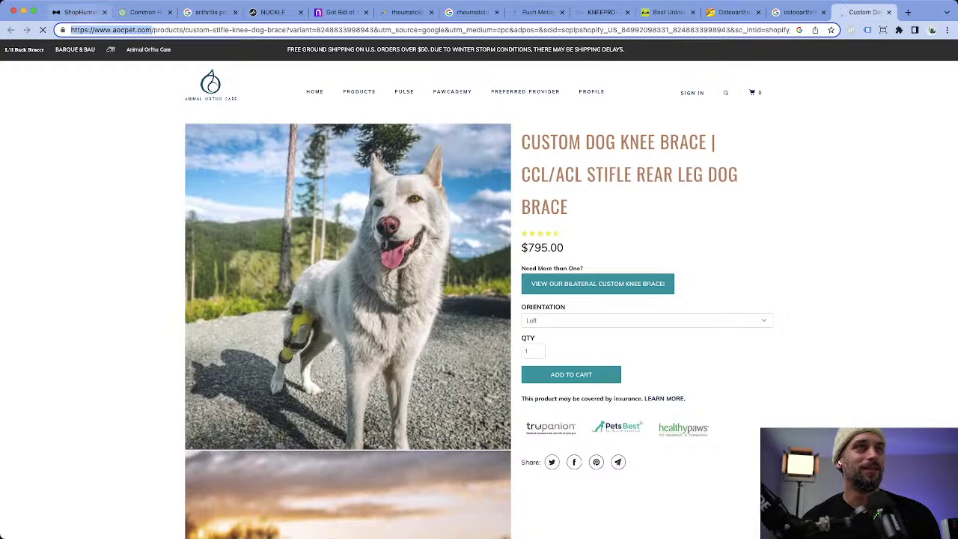
Switch to ShopHunter and create a new shop tag named "arthritis".
{"action": "left_click", "coordinate": [81, 12]}
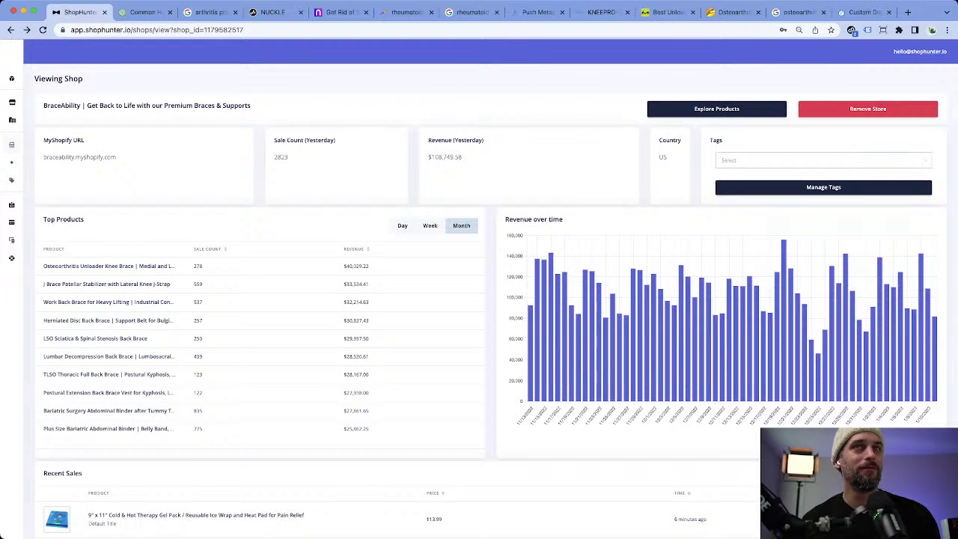
{"action": "left_click", "coordinate": [824, 187]}
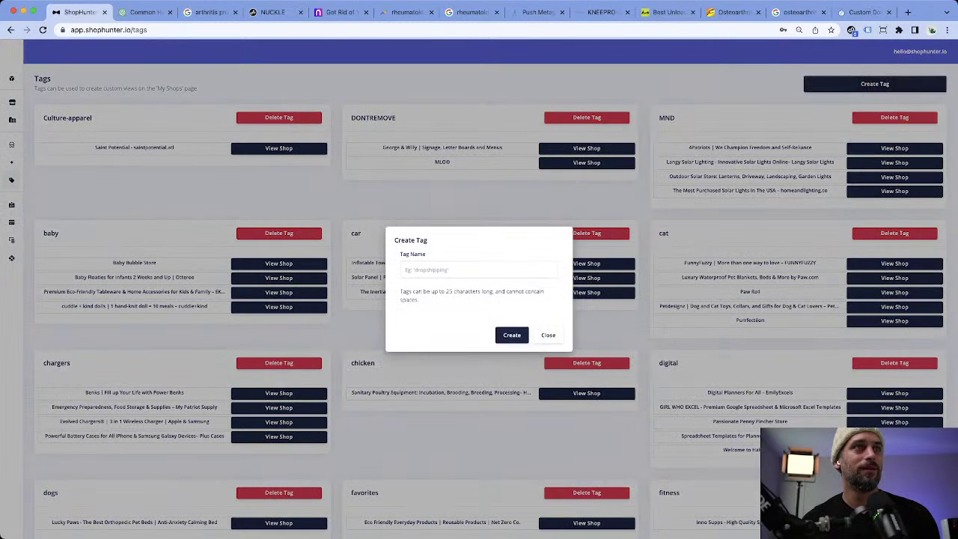
{"action": "type", "text": "arthritis"}
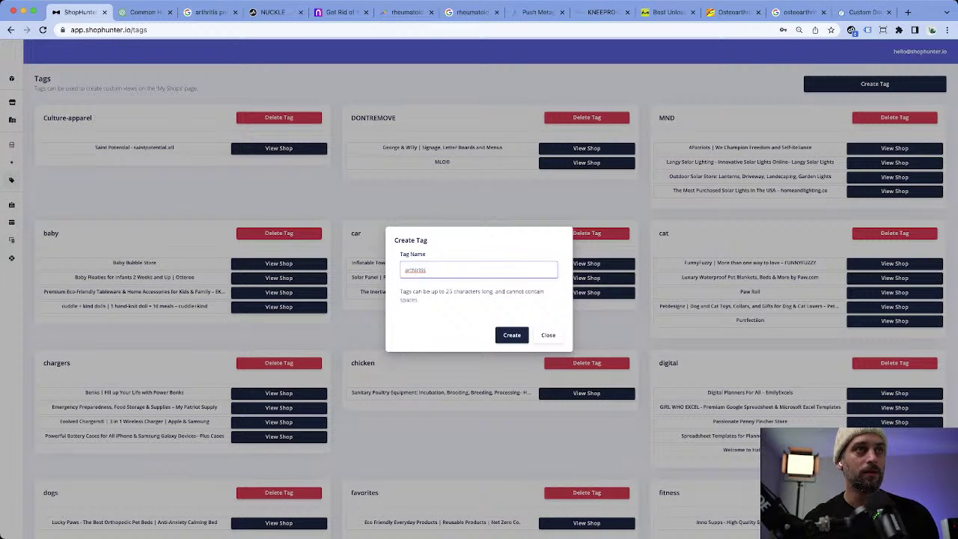
{"action": "key", "text": "super+a"}
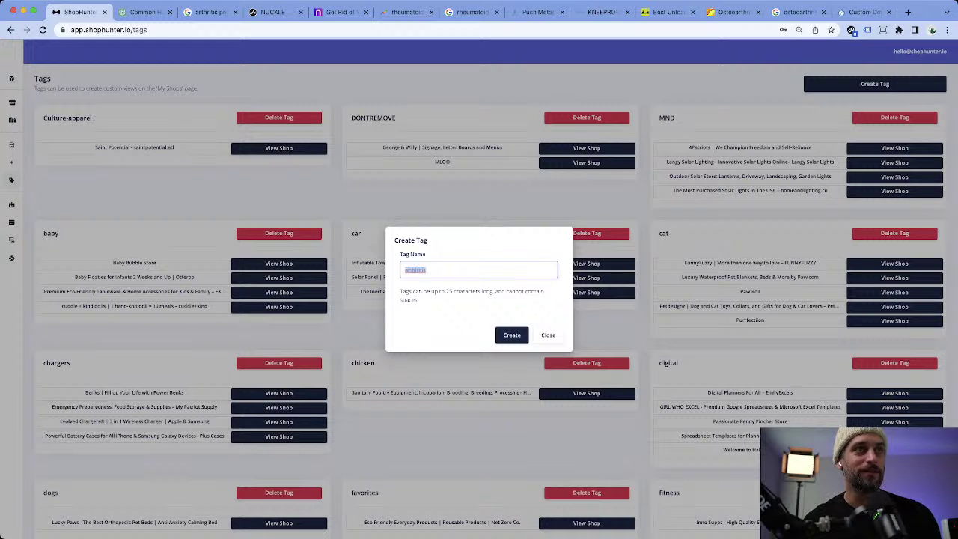
{"action": "left_click", "coordinate": [426, 270]}
{"action": "left_click", "coordinate": [512, 335]}
{"action": "key", "text": "Return"}
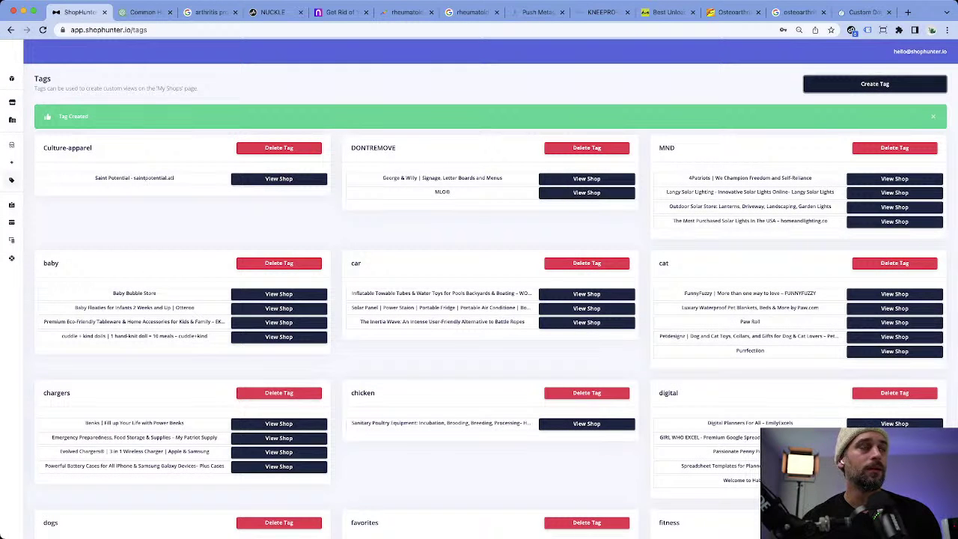
Return to the BraceAbility shop page and assign it the arthritis tag.
{"action": "scroll", "coordinate": [15, 292], "scroll_direction": "left", "scroll_amount": 5}
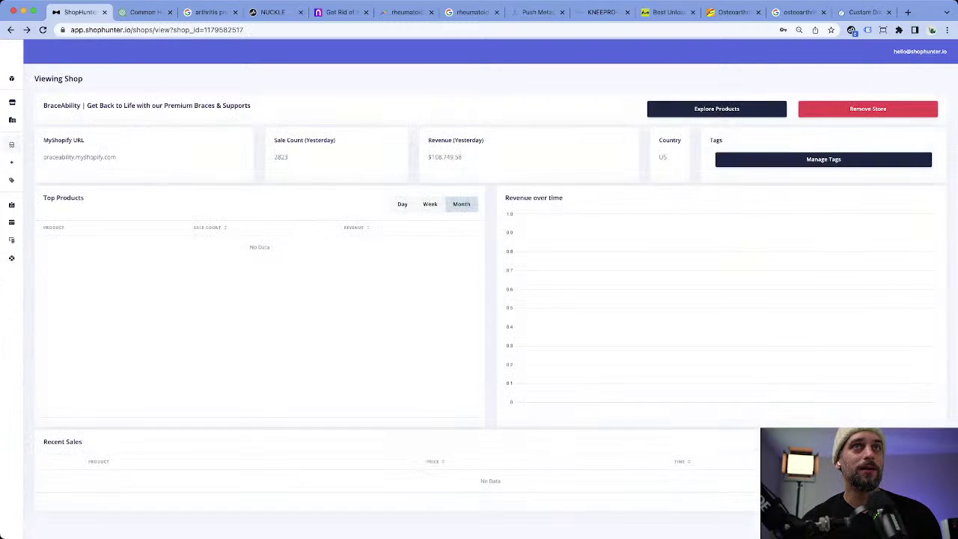
{"action": "left_click", "coordinate": [822, 160]}
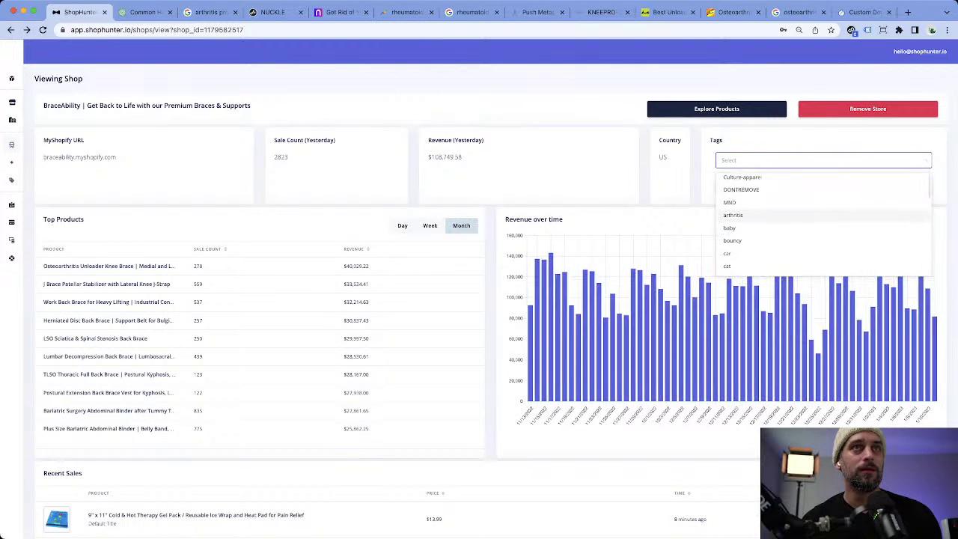
{"action": "left_click", "coordinate": [822, 214]}
{"action": "key", "text": "Escape"}
{"action": "mouse_move", "coordinate": [11, 144]}
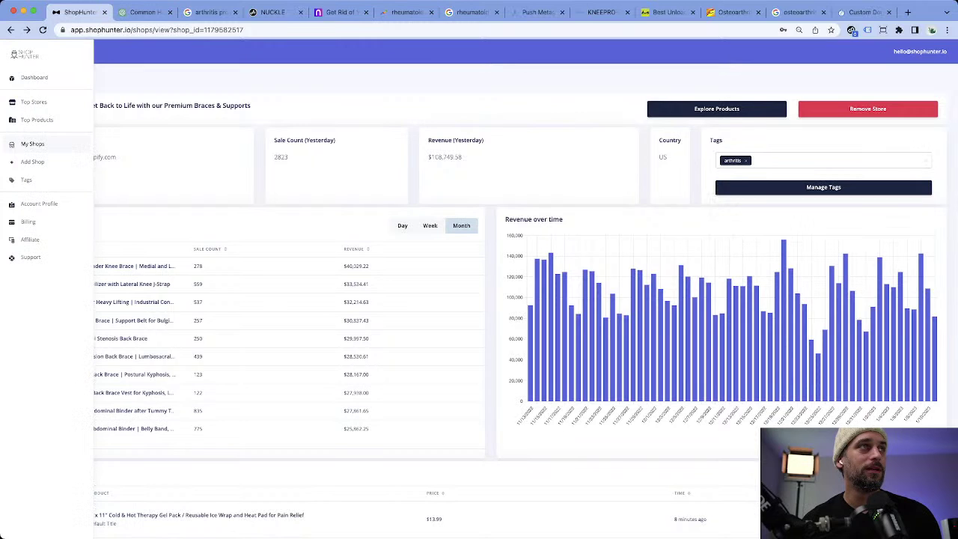
{"action": "left_click", "coordinate": [32, 162]}
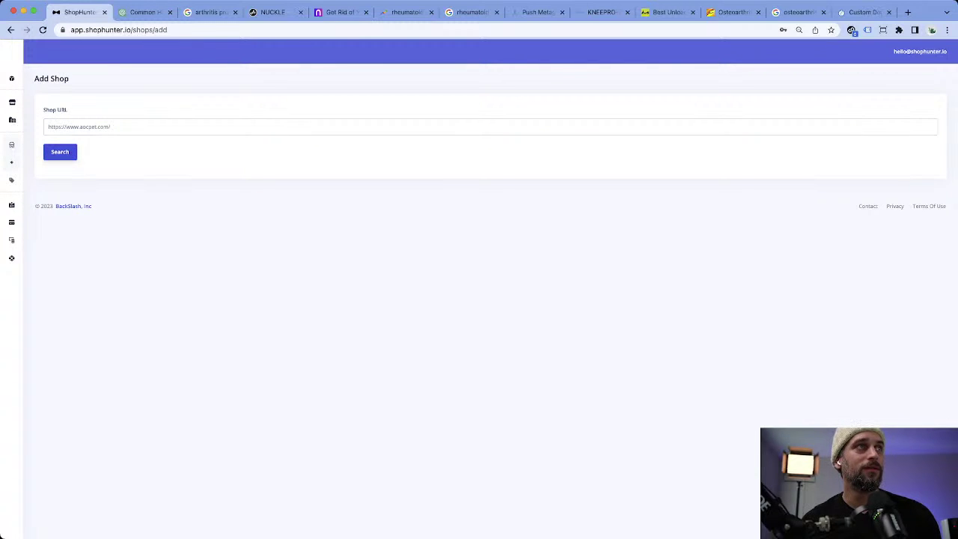
{"action": "left_click", "coordinate": [60, 152]}
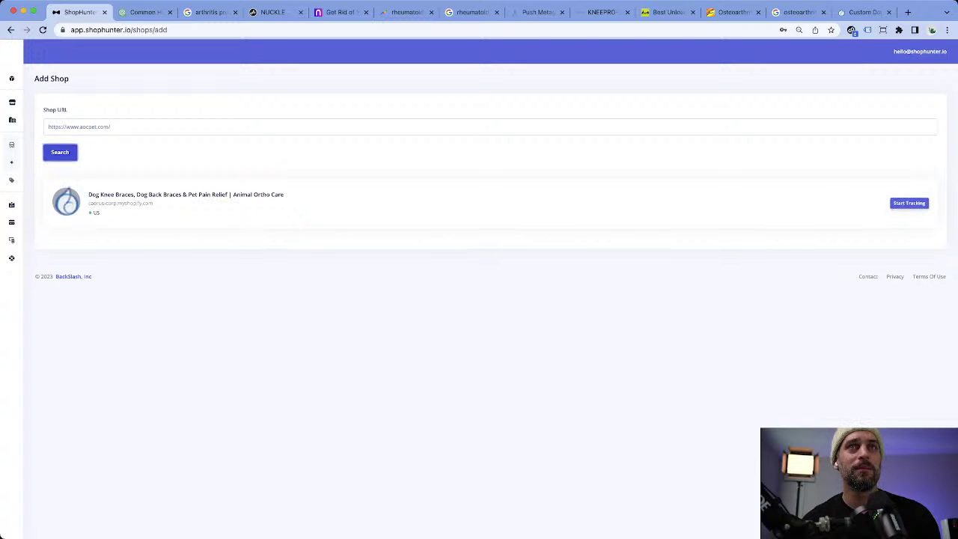
{"action": "left_click", "coordinate": [908, 202]}
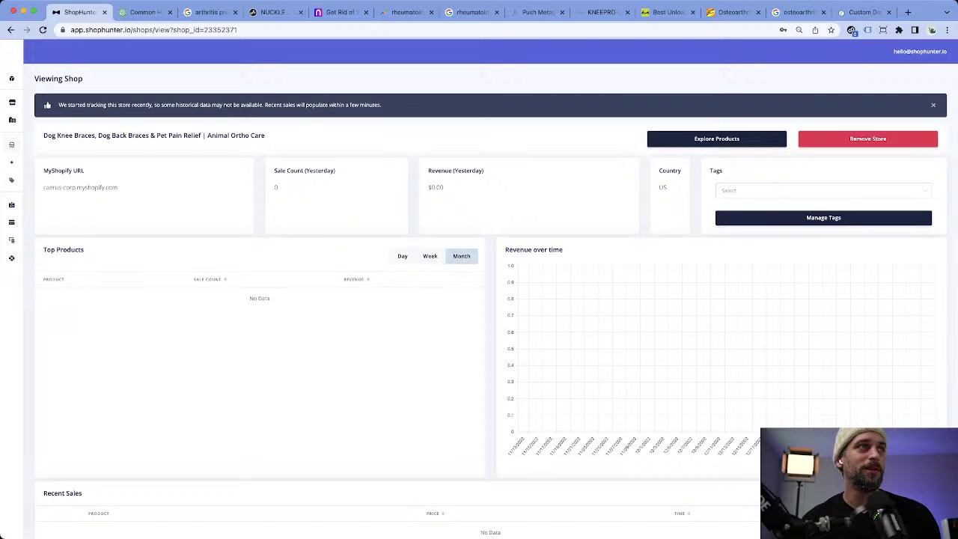
Assign the arthritis tag to the Animal Ortho Care shop.
{"action": "left_click", "coordinate": [822, 191]}
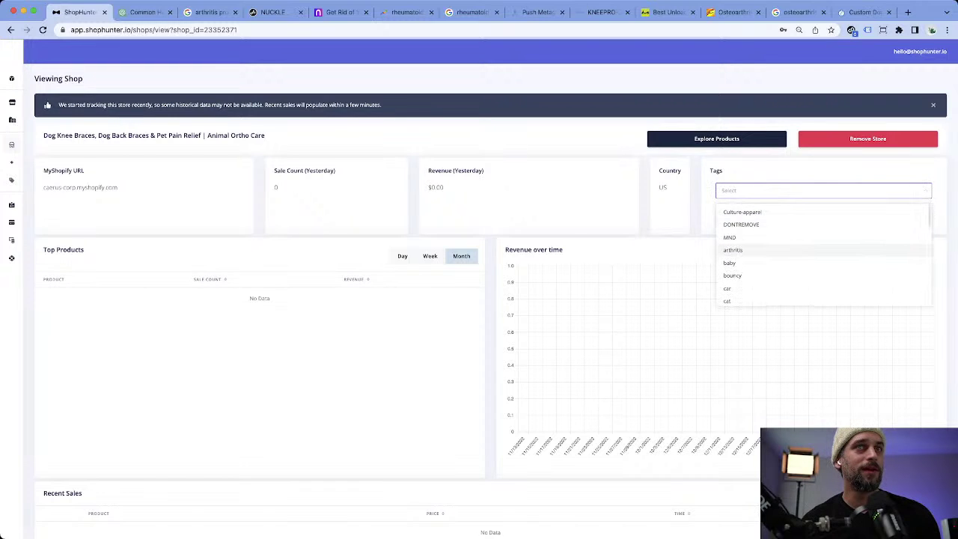
{"action": "left_click", "coordinate": [732, 250]}
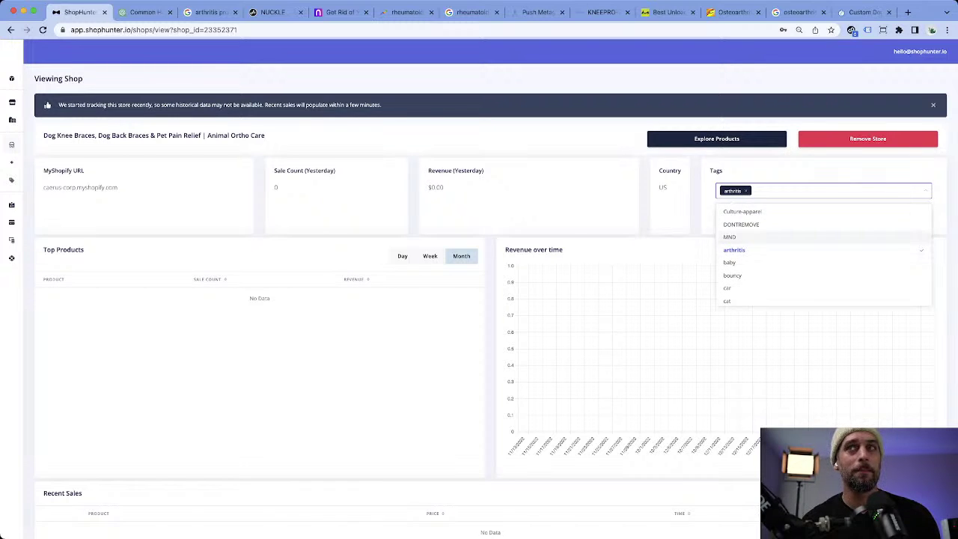
{"action": "key", "text": "Escape"}
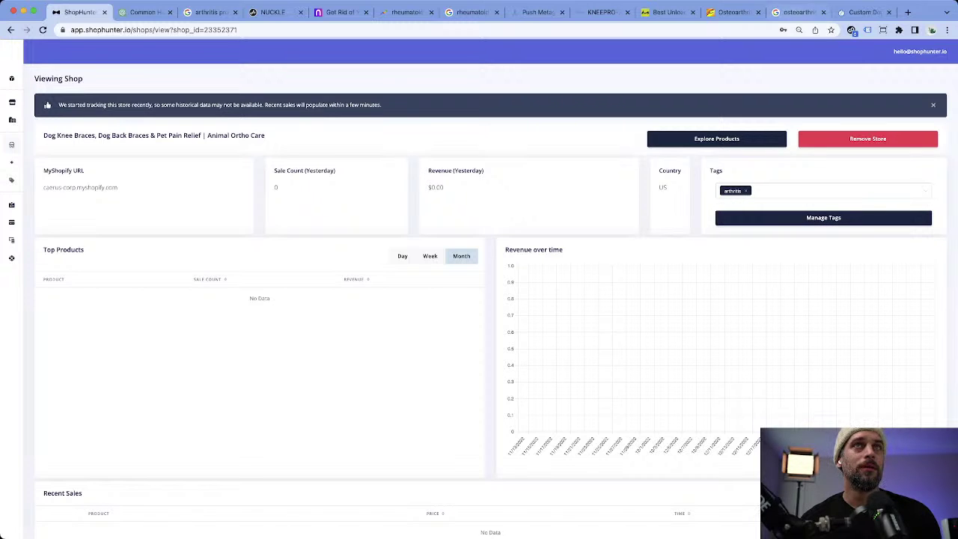
Review Animal Ortho Care's custom dog knee brace page and search Google for "dog knee brace" in a new tab.
{"action": "left_click", "coordinate": [861, 12]}
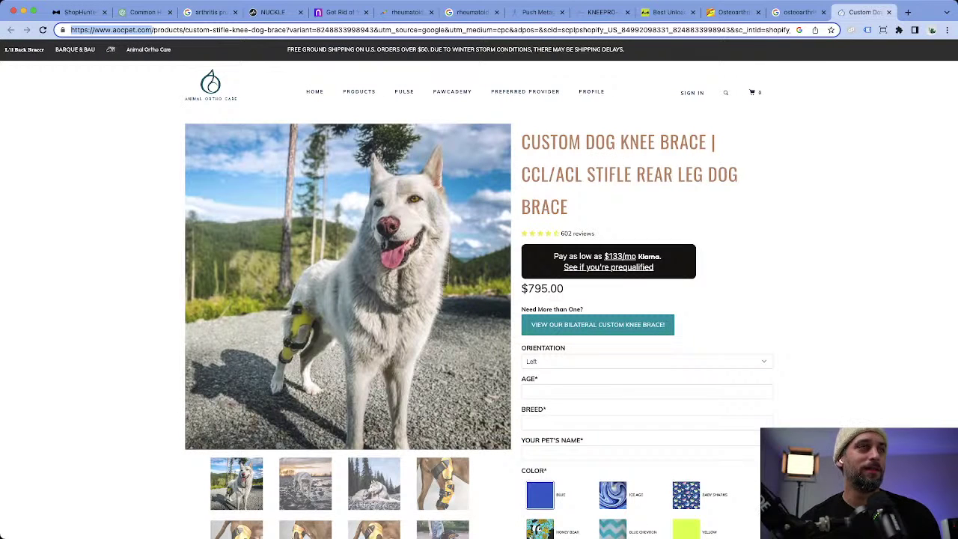
{"action": "scroll", "coordinate": [478, 285], "scroll_direction": "down", "scroll_amount": 3}
{"action": "scroll", "coordinate": [479, 285], "scroll_direction": "down", "scroll_amount": 3}
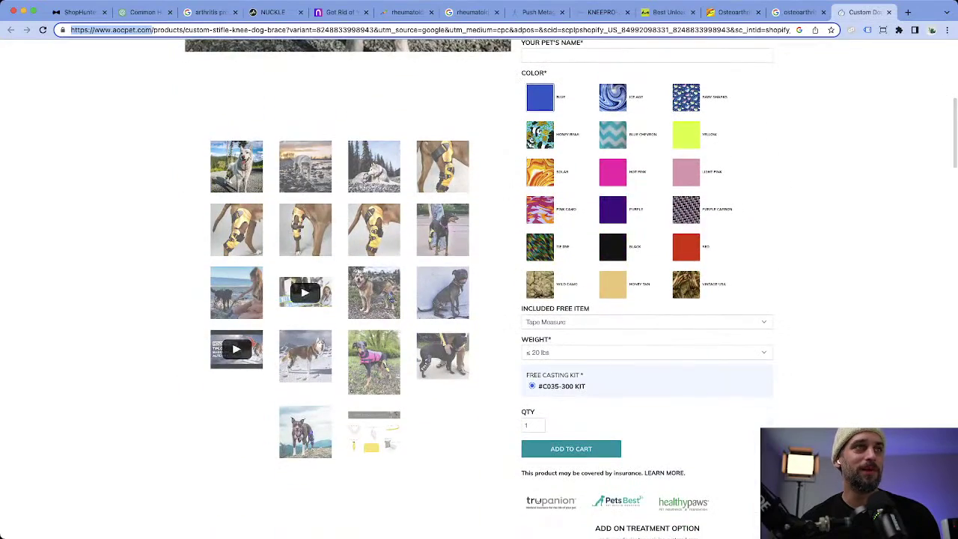
{"action": "scroll", "coordinate": [479, 284], "scroll_direction": "up", "scroll_amount": 3}
{"action": "scroll", "coordinate": [479, 285], "scroll_direction": "up", "scroll_amount": 3}
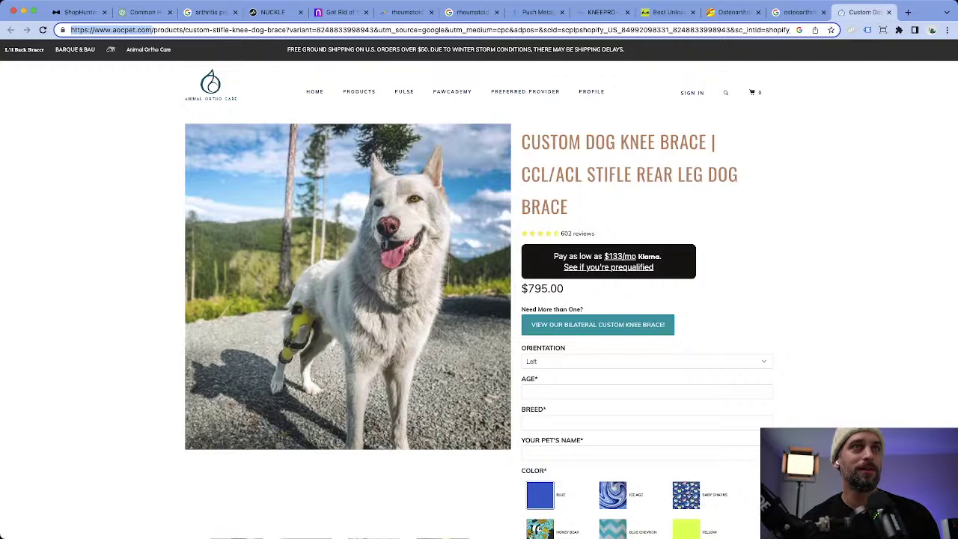
{"action": "left_click_drag", "start_coordinate": [586, 141], "coordinate": [707, 142]}
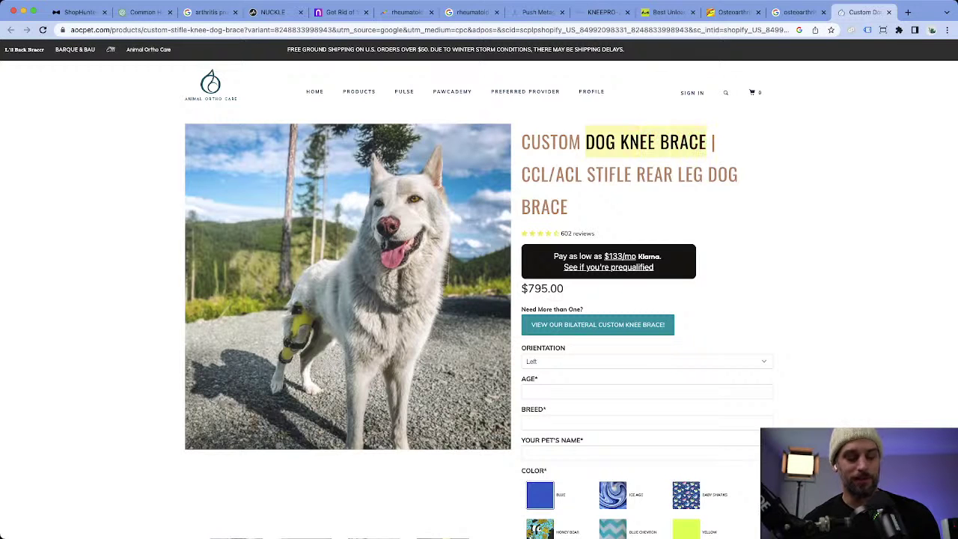
{"action": "key", "text": "ctrl+c"}
{"action": "key", "text": "ctrl+t"}
{"action": "key", "text": "ctrl+v"}
{"action": "key", "text": "Return"}
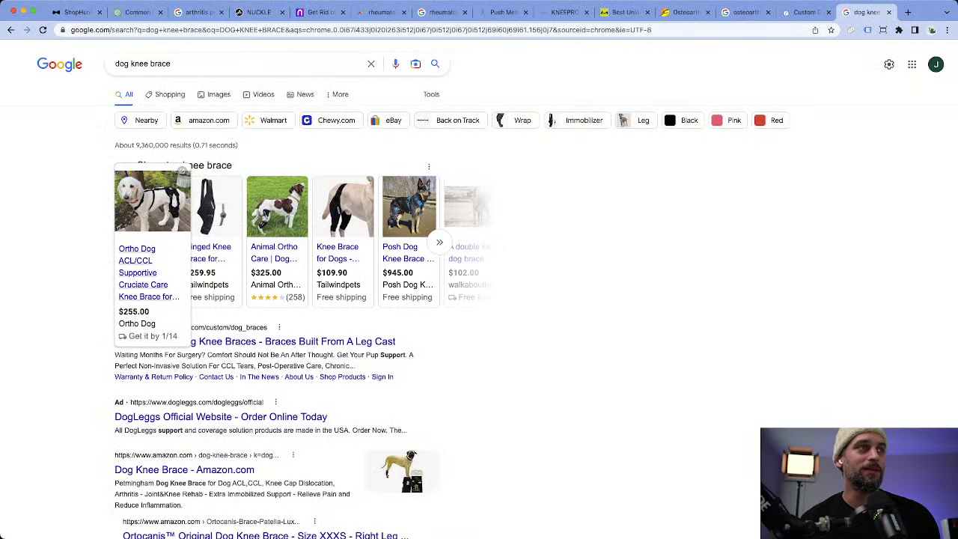
Open the Ortho Dog, Tailwindpets, Animal Ortho Care and Posh Dog knee brace ads in separate tabs.
{"action": "left_click", "coordinate": [152, 225], "text": "super"}
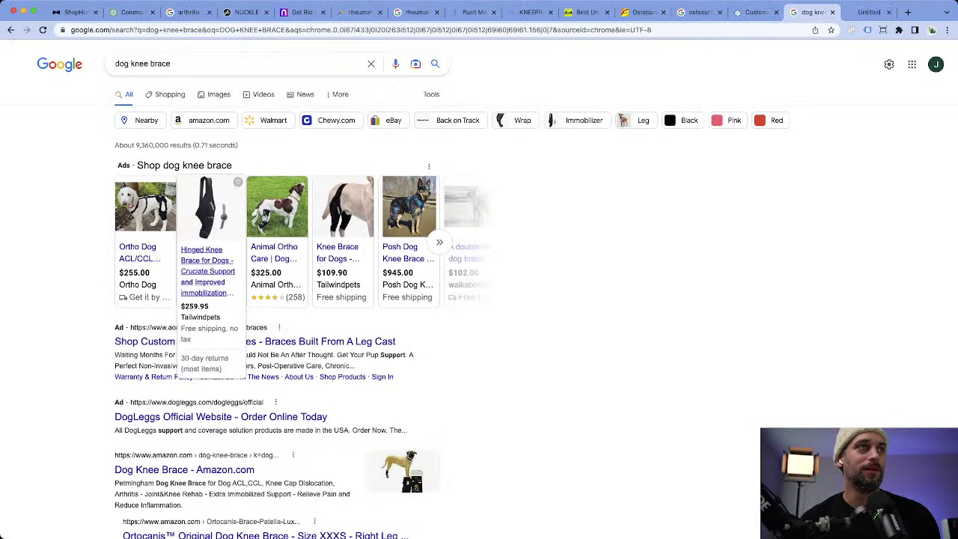
{"action": "right_click", "coordinate": [208, 270]}
{"action": "left_click", "coordinate": [252, 278]}
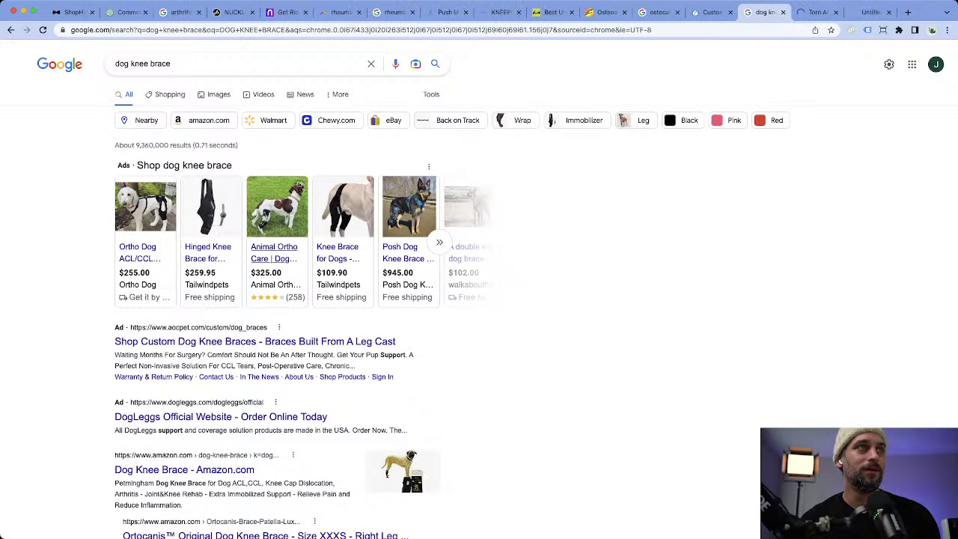
{"action": "right_click", "coordinate": [274, 252]}
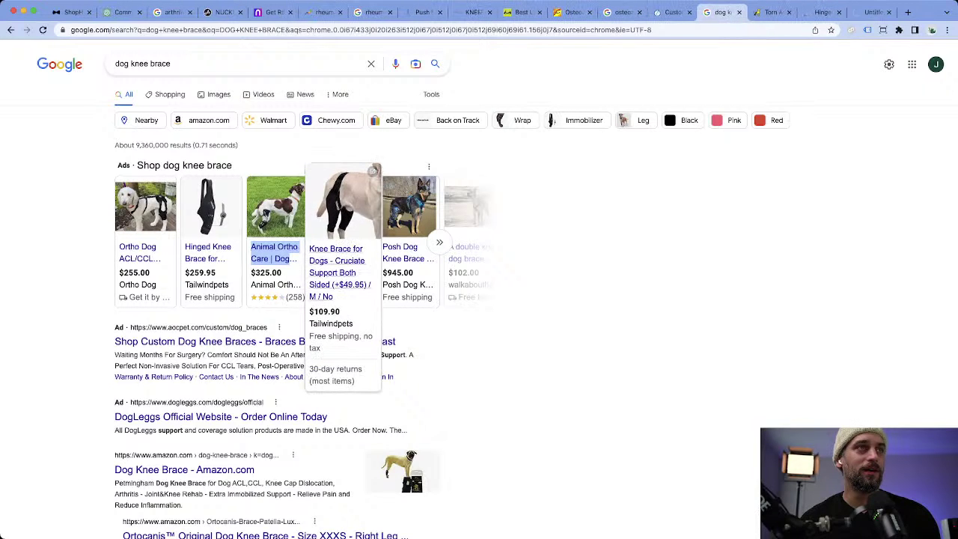
{"action": "left_click", "coordinate": [352, 187], "text": "super"}
{"action": "left_click", "coordinate": [430, 183], "text": "super"}
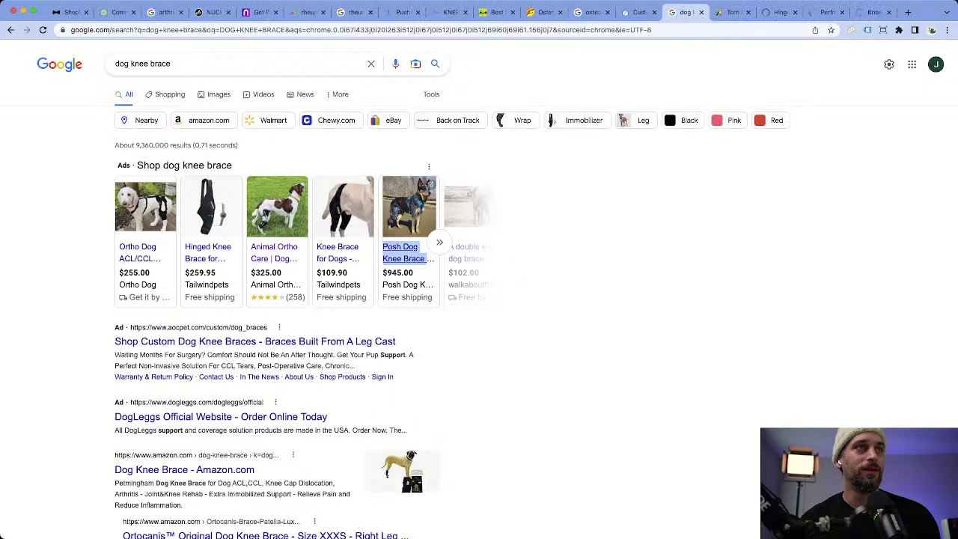
{"action": "left_click", "coordinate": [447, 262]}
{"action": "left_click", "coordinate": [694, 12]}
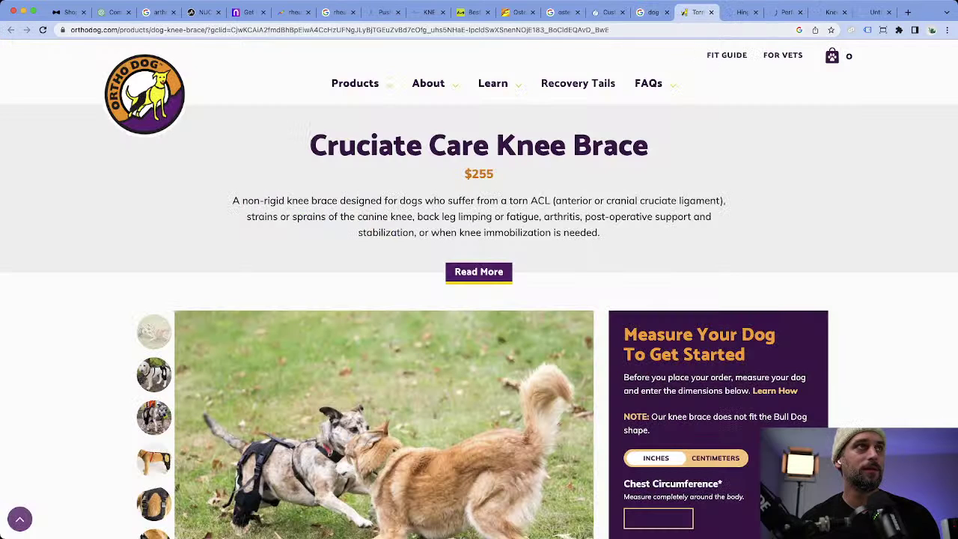
{"action": "left_click", "coordinate": [441, 30]}
{"action": "left_click", "coordinate": [69, 12]}
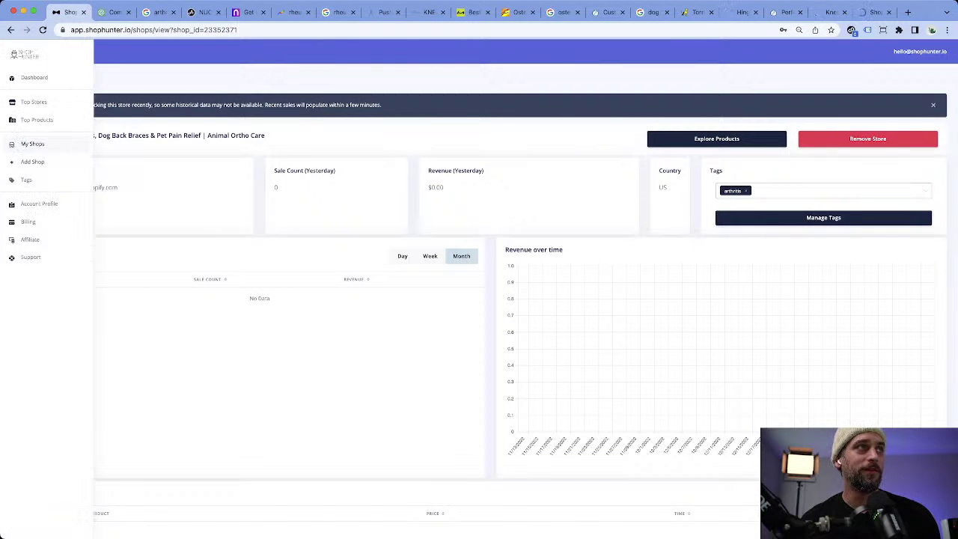
{"action": "left_click", "coordinate": [32, 162]}
{"action": "left_click", "coordinate": [101, 126]}
{"action": "key", "text": "super+v"}
{"action": "left_click", "coordinate": [59, 152]}
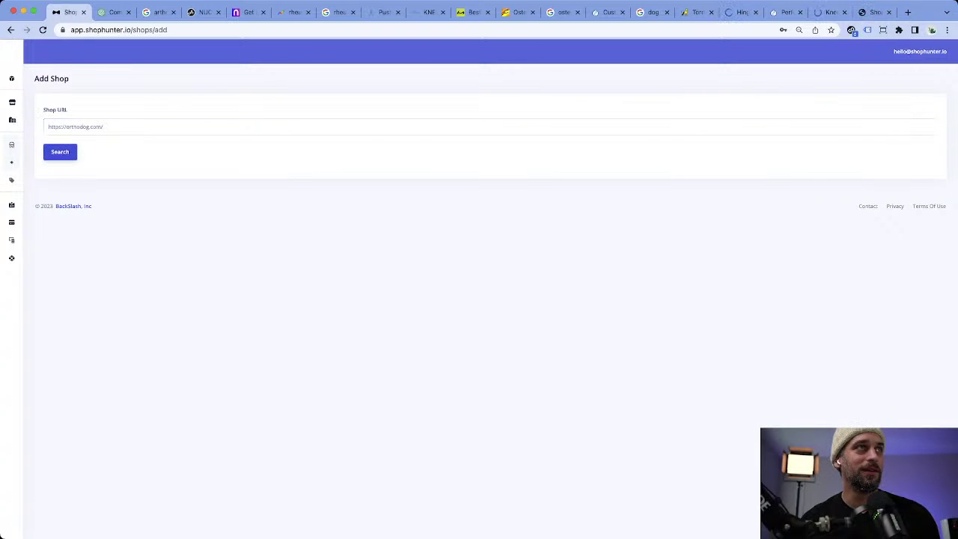
{"action": "left_click", "coordinate": [868, 12]}
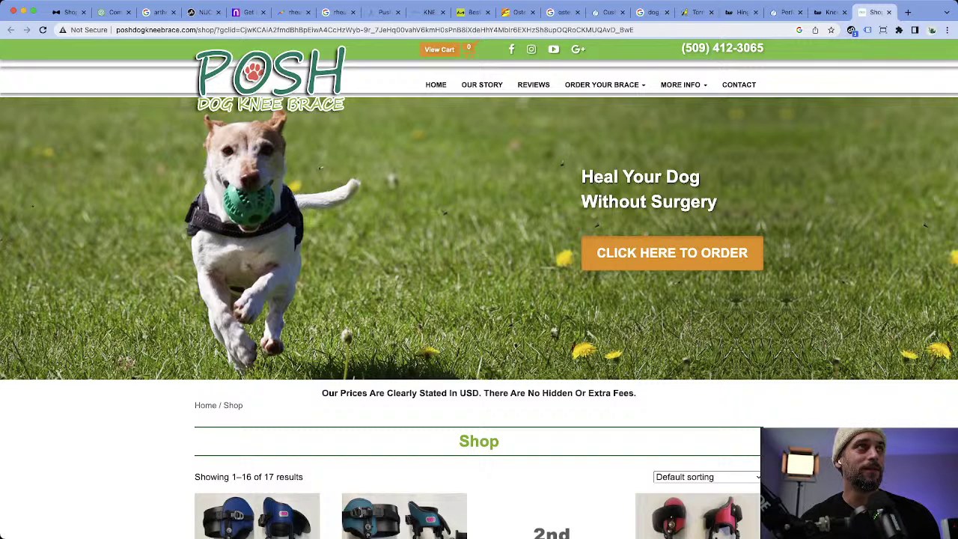
{"action": "left_click_drag", "start_coordinate": [196, 30], "coordinate": [116, 30]}
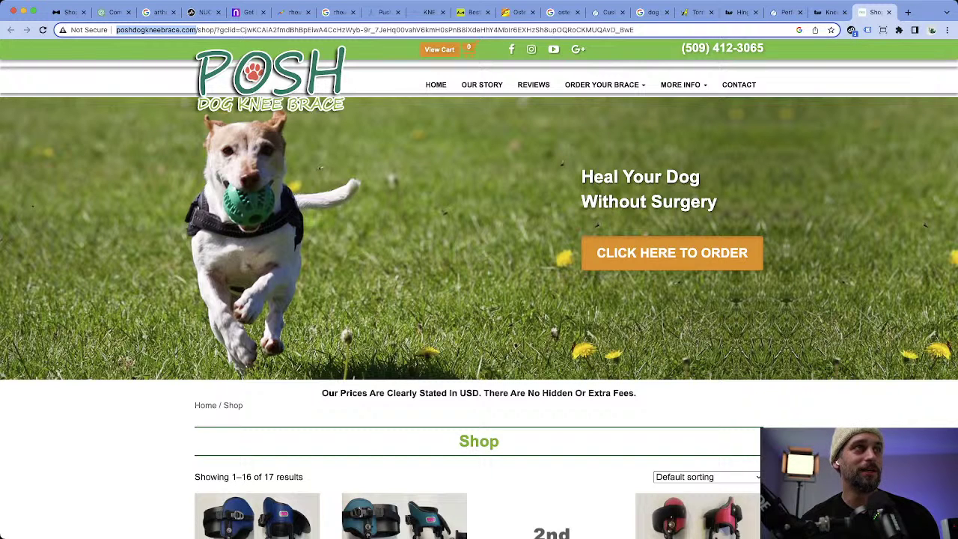
{"action": "key", "text": "super+1"}
{"action": "left_click", "coordinate": [116, 154]}
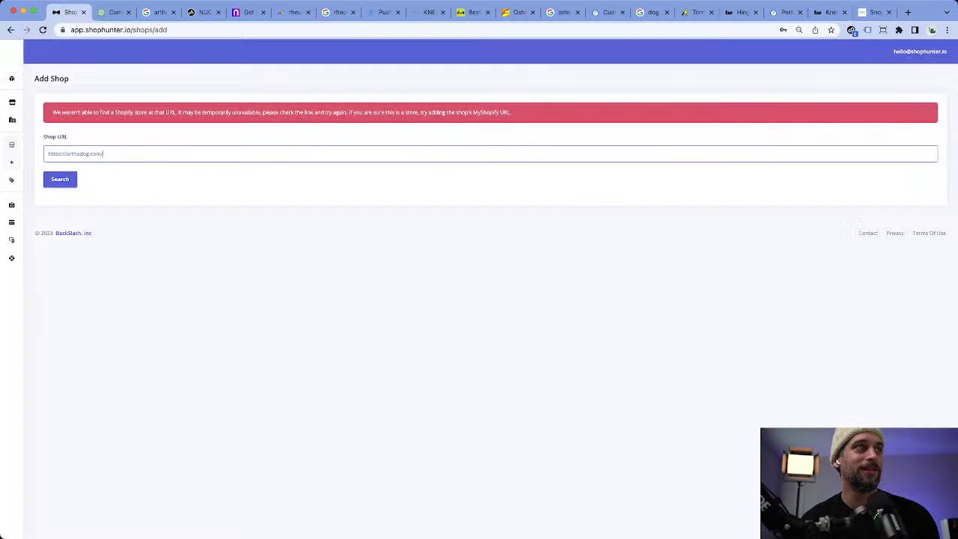
{"action": "key", "text": "super+a"}
{"action": "key", "text": "super+v"}
{"action": "key", "text": "Return"}
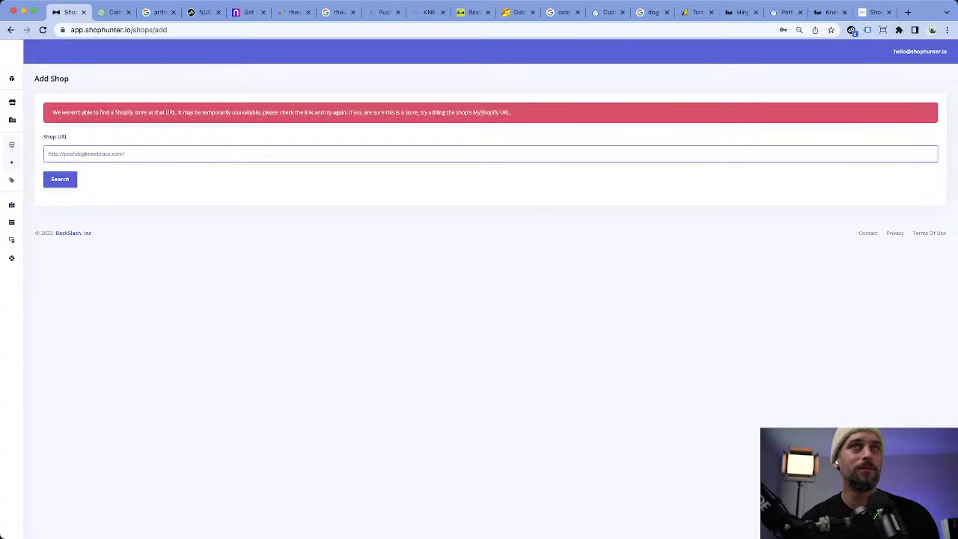
{"action": "left_click", "coordinate": [868, 12]}
{"action": "left_click", "coordinate": [889, 12]}
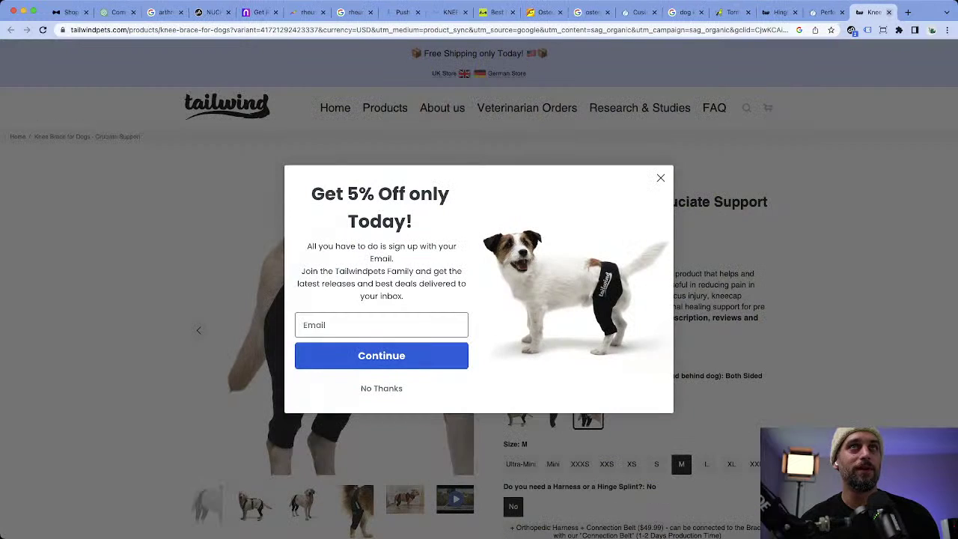
{"action": "left_click_drag", "start_coordinate": [131, 30], "coordinate": [66, 30]}
{"action": "key", "text": "super+c"}
{"action": "left_click", "coordinate": [71, 12]}
{"action": "left_click", "coordinate": [67, 153]}
{"action": "key", "text": "super+a"}
{"action": "key", "text": "super+v"}
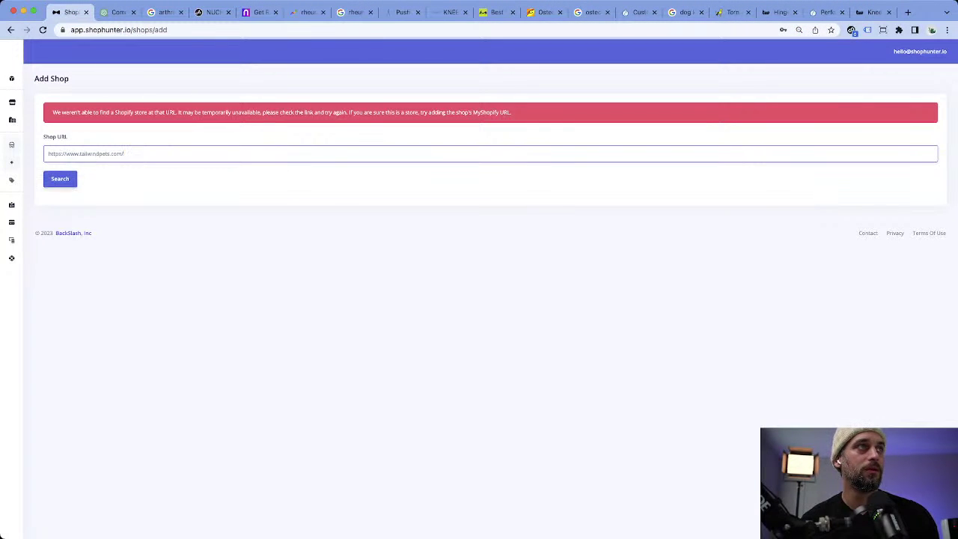
{"action": "key", "text": "Return"}
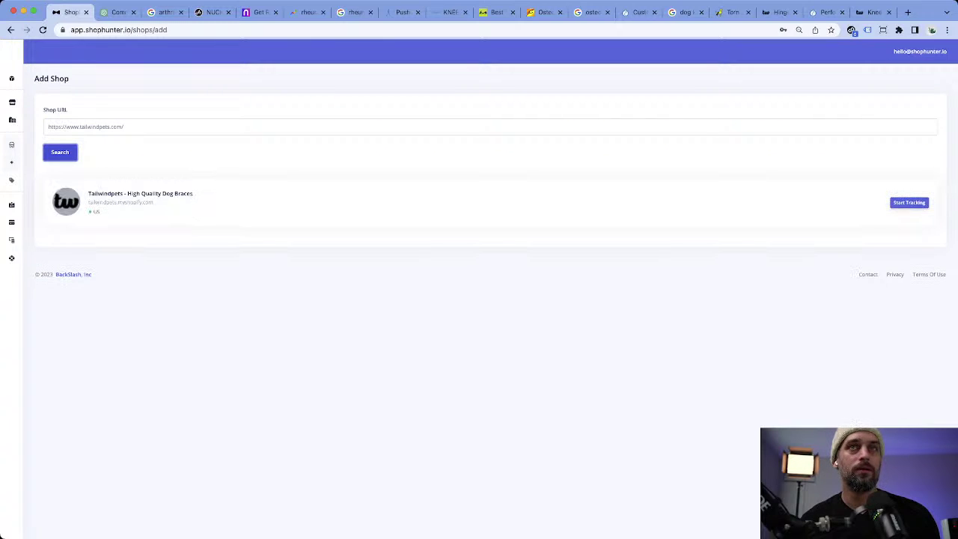
{"action": "left_click", "coordinate": [909, 203]}
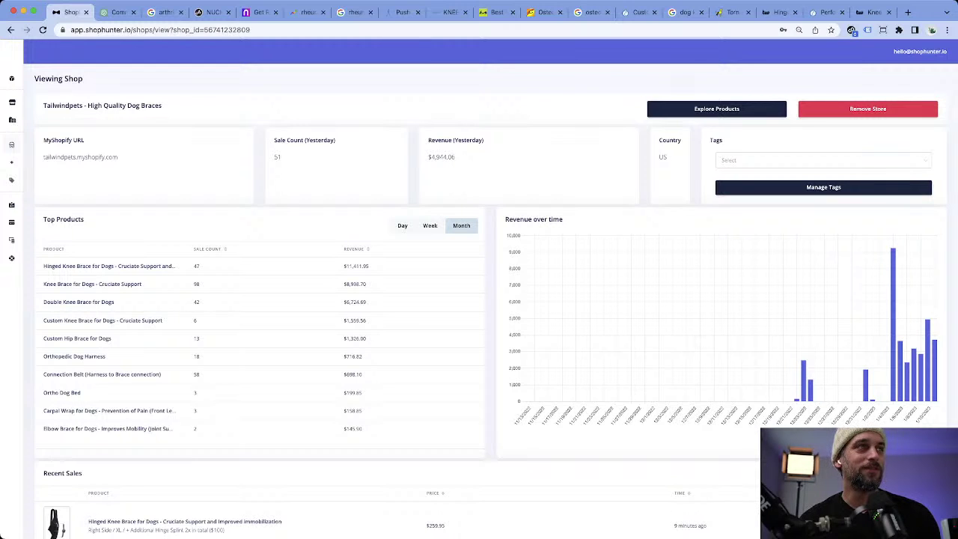
Review Tailwindpets' top product sales and revenue over time, and assign the arthritis tag to the shop.
{"action": "left_click_drag", "start_coordinate": [369, 265], "coordinate": [193, 266]}
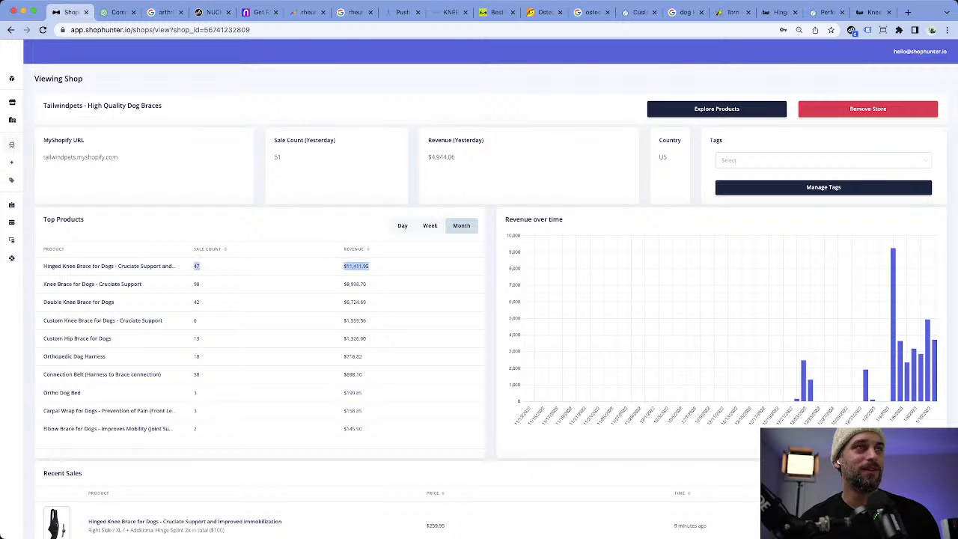
{"action": "left_click", "coordinate": [193, 266]}
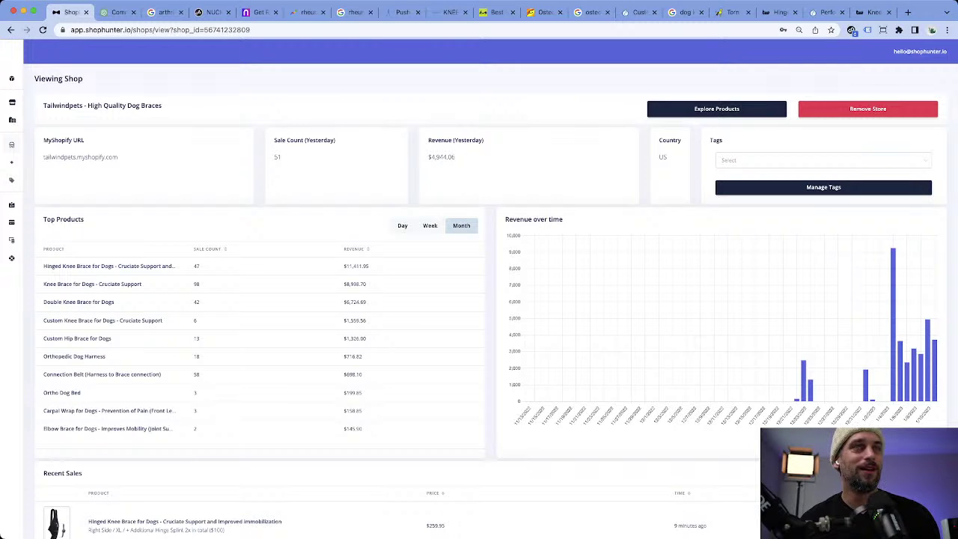
{"action": "mouse_move", "coordinate": [901, 349]}
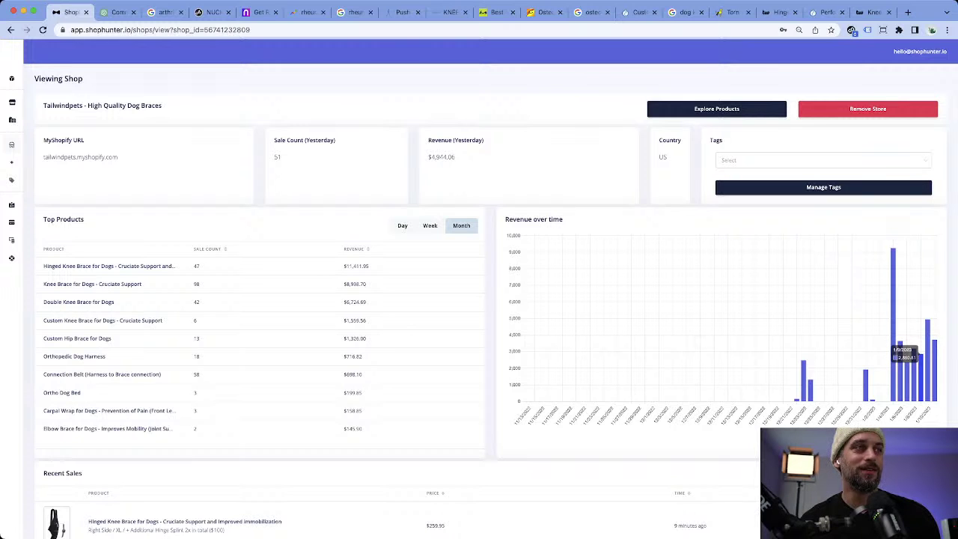
{"action": "scroll", "coordinate": [901, 349], "scroll_direction": "down", "scroll_amount": 4}
{"action": "scroll", "coordinate": [900, 349], "scroll_direction": "up", "scroll_amount": 3}
{"action": "scroll", "coordinate": [490, 288], "scroll_direction": "up", "scroll_amount": 1}
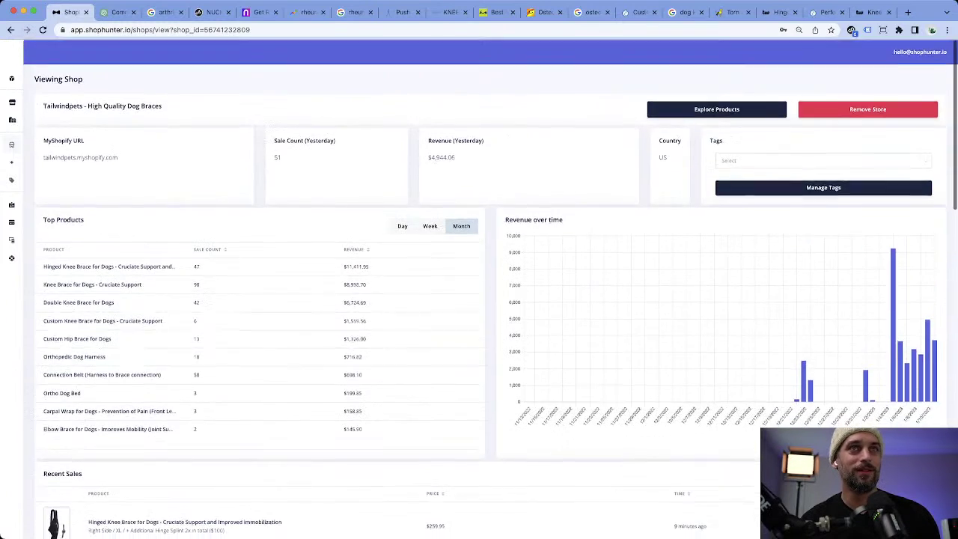
{"action": "left_click", "coordinate": [823, 159]}
{"action": "left_click", "coordinate": [732, 219]}
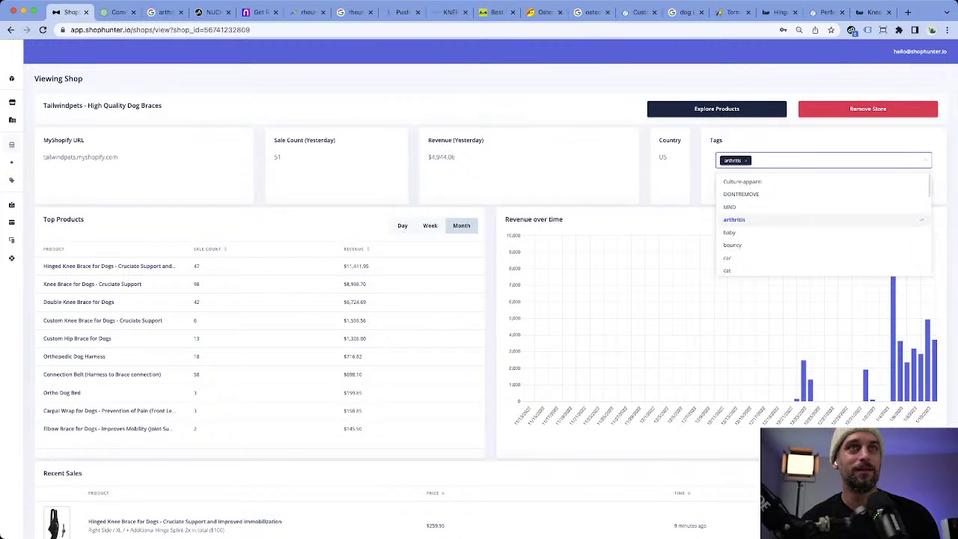
{"action": "scroll", "coordinate": [490, 289], "scroll_direction": "up", "scroll_amount": 1}
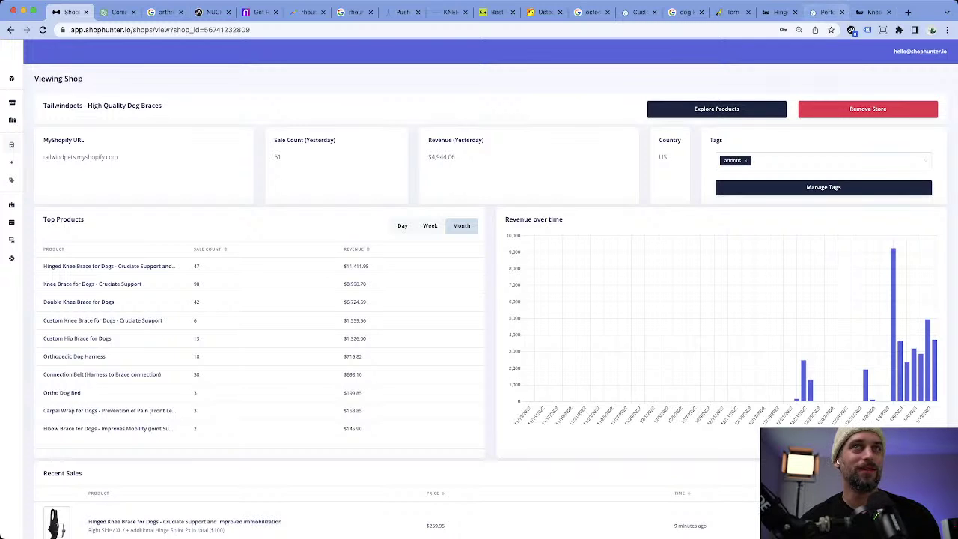
Dismiss the discount pop-up on Tailwindpets' dog knee brace page and search Alibaba for "dog knee brace".
{"action": "left_click", "coordinate": [871, 12]}
{"action": "key", "text": "Escape"}
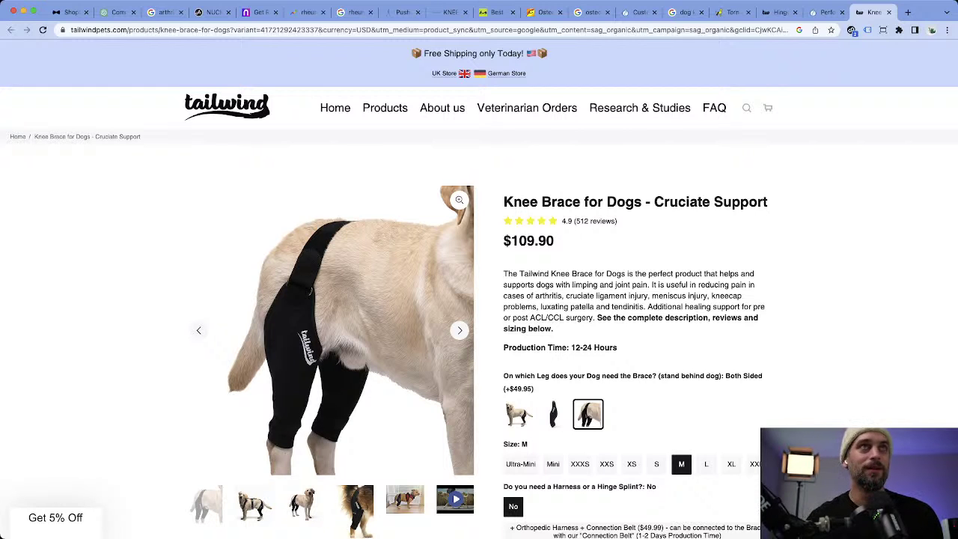
{"action": "left_click", "coordinate": [540, 12]}
{"action": "left_click_drag", "start_coordinate": [541, 12], "coordinate": [857, 12]}
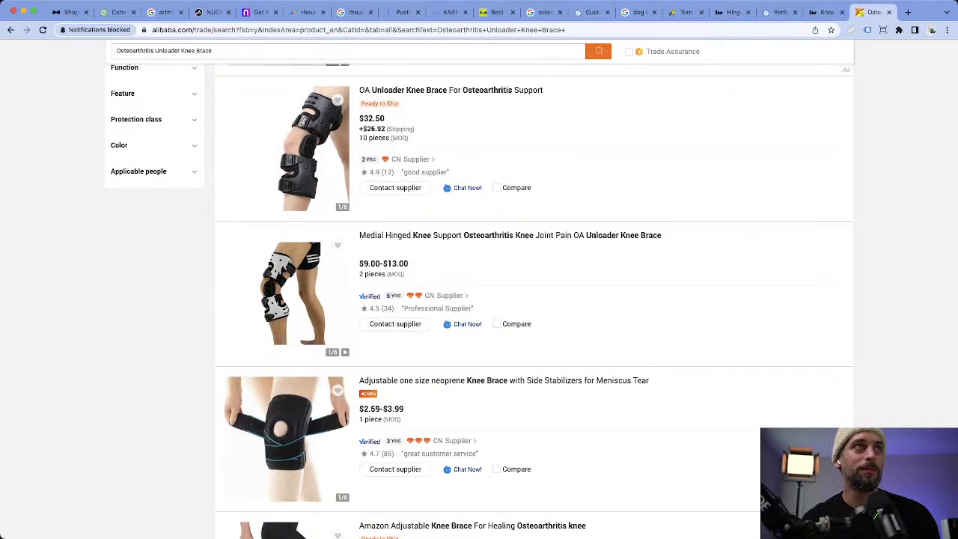
{"action": "triple_click", "coordinate": [164, 51]}
{"action": "type", "text": "dog kneee b"}
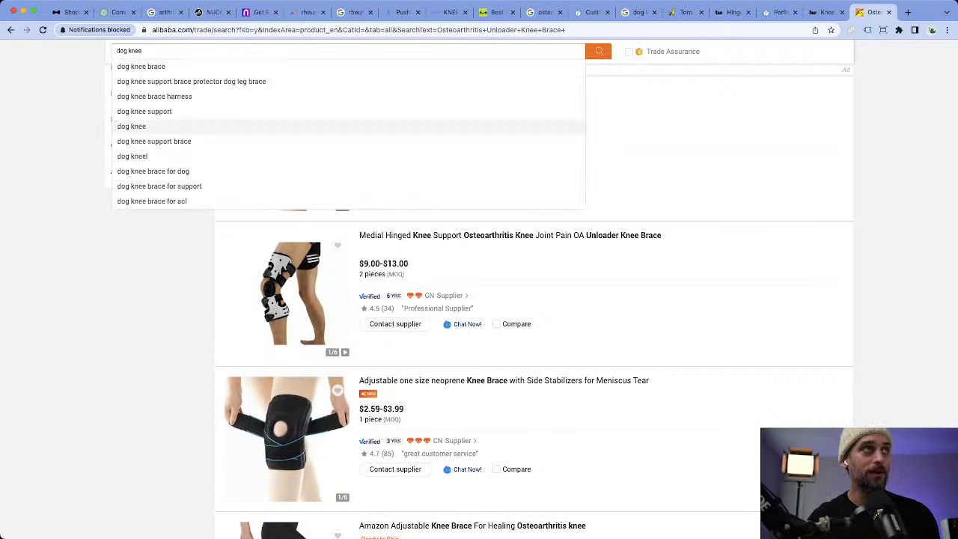
{"action": "key", "text": "BackSpace"}
{"action": "key", "text": "BackSpace"}
{"action": "key", "text": "BackSpace"}
{"action": "key", "text": "BackSpace"}
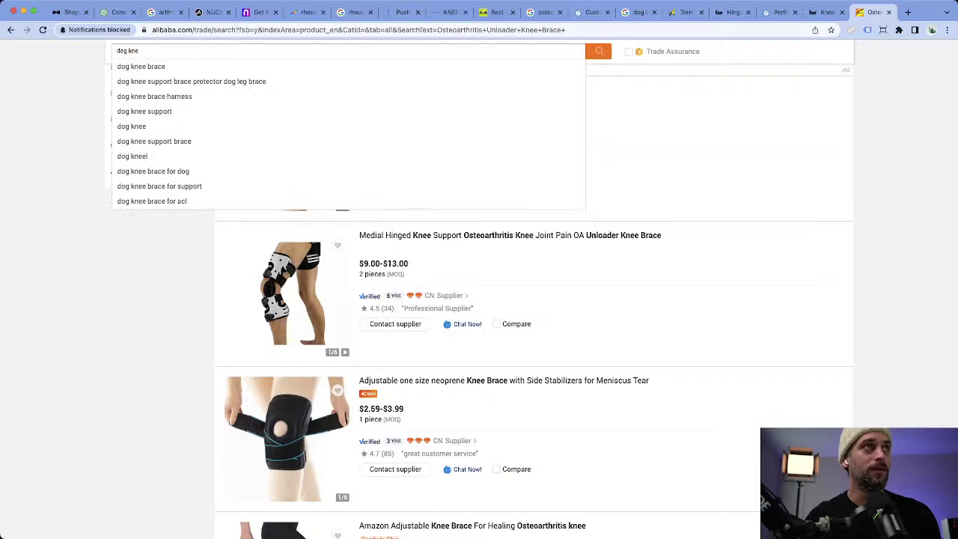
{"action": "type", "text": "e brace"}
{"action": "key", "text": "Return"}
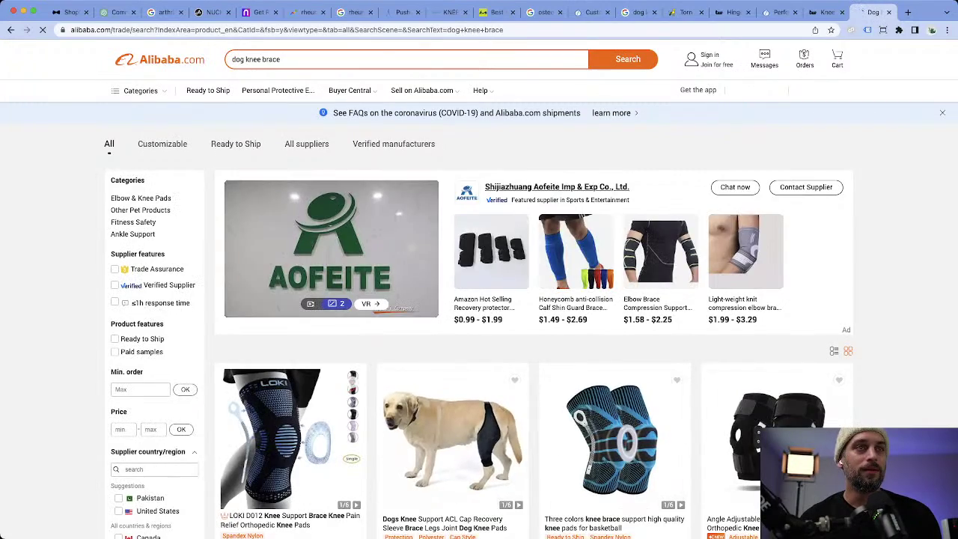
Browse the dog knee brace listings on Alibaba and compare them with the Tailwindpets and Animal Ortho Care knee brace pages.
{"action": "scroll", "coordinate": [479, 300], "scroll_direction": "down", "scroll_amount": 2}
{"action": "scroll", "coordinate": [479, 299], "scroll_direction": "down", "scroll_amount": 3}
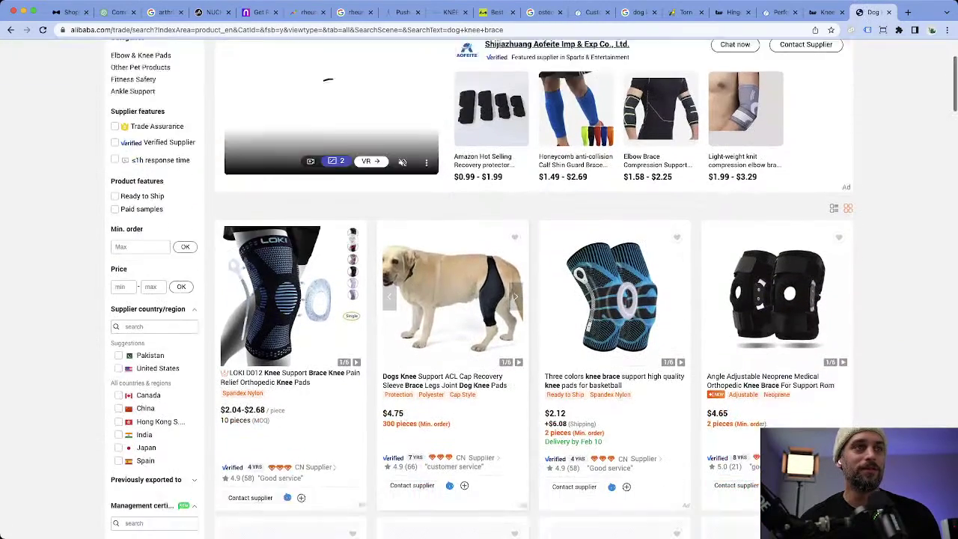
{"action": "scroll", "coordinate": [479, 300], "scroll_direction": "down", "scroll_amount": 5}
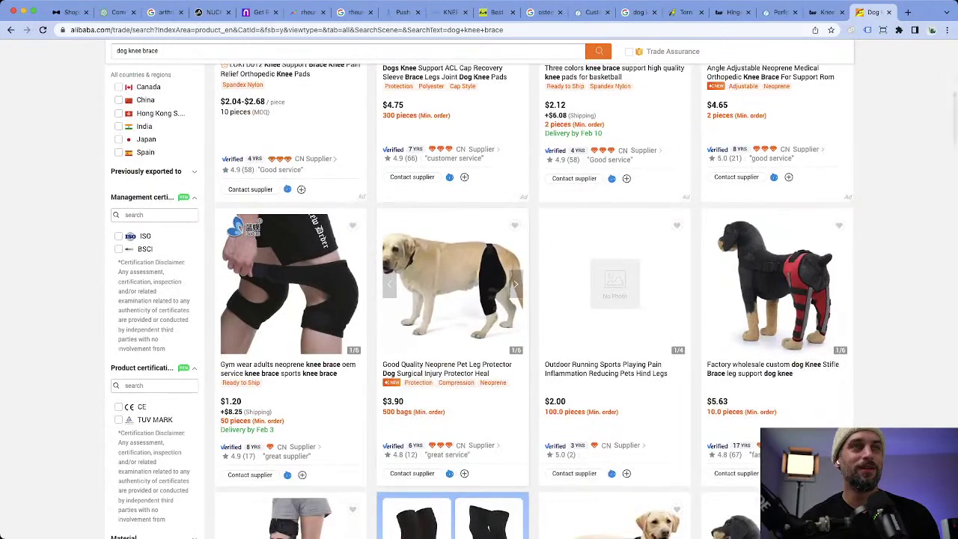
{"action": "scroll", "coordinate": [479, 300], "scroll_direction": "down", "scroll_amount": 4}
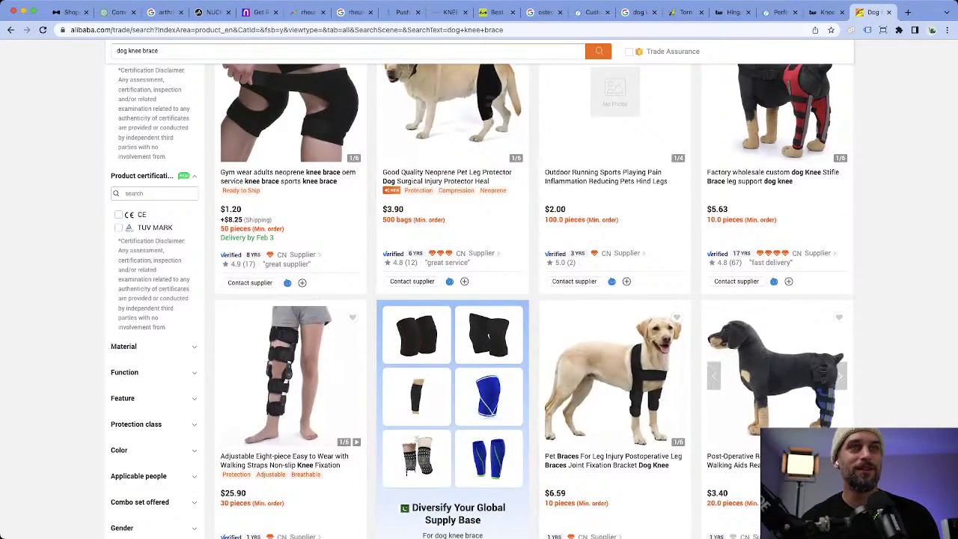
{"action": "scroll", "coordinate": [479, 299], "scroll_direction": "down", "scroll_amount": 6}
{"action": "scroll", "coordinate": [478, 299], "scroll_direction": "down", "scroll_amount": 7}
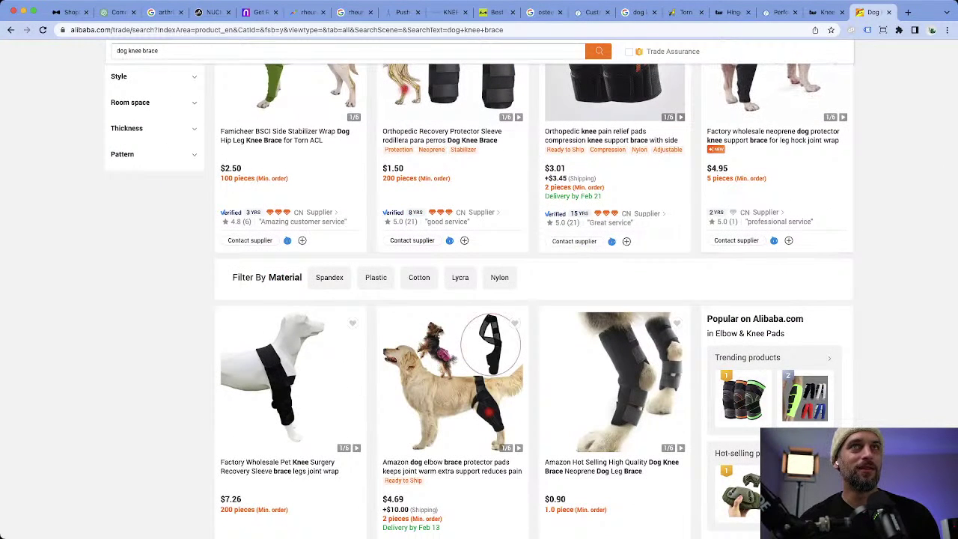
{"action": "left_click", "coordinate": [831, 13]}
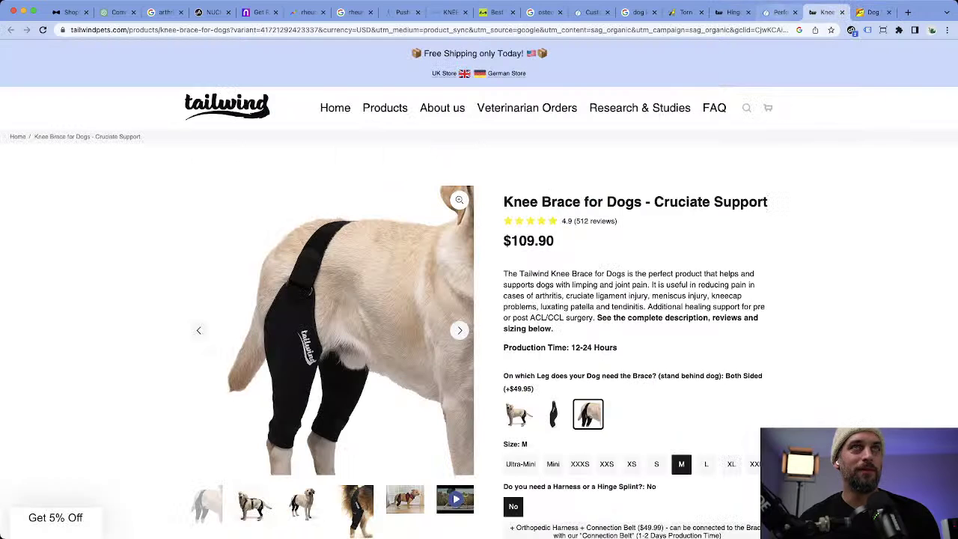
{"action": "left_click", "coordinate": [778, 13]}
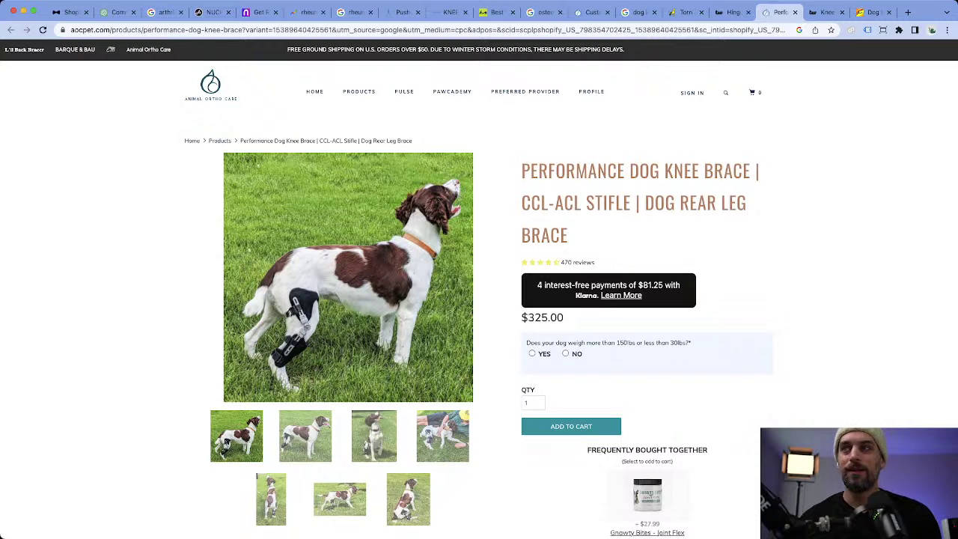
{"action": "scroll", "coordinate": [479, 287], "scroll_direction": "down", "scroll_amount": 10}
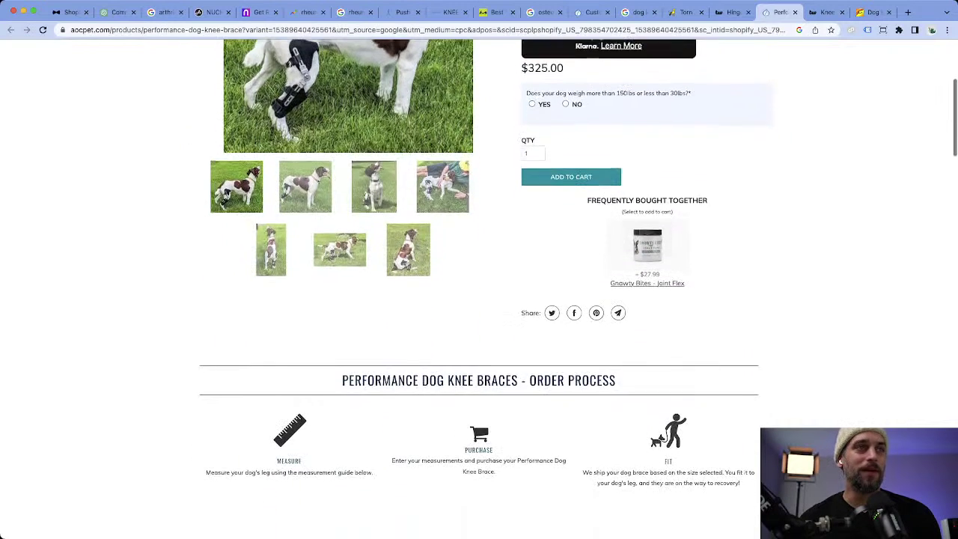
{"action": "scroll", "coordinate": [479, 288], "scroll_direction": "up", "scroll_amount": 15}
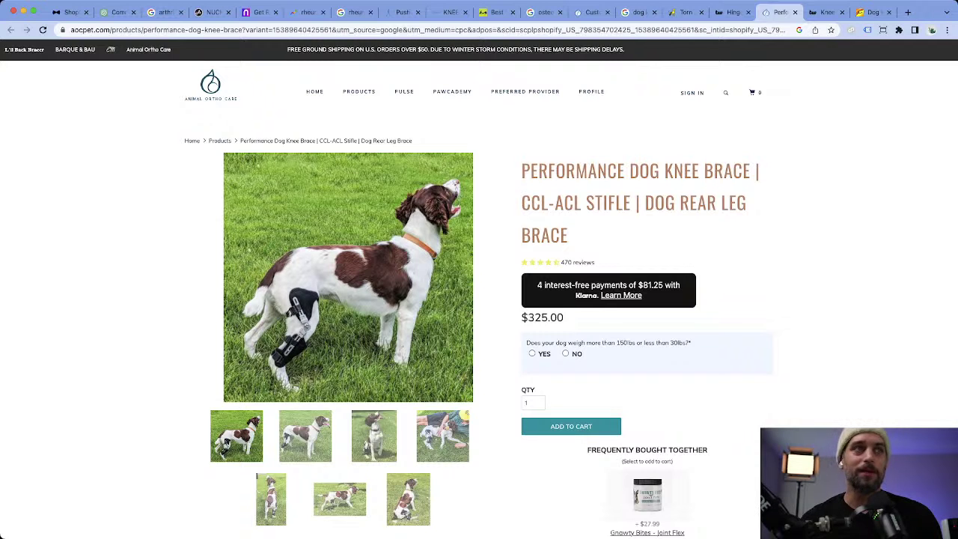
Return to the Alibaba results and examine the prices, minimum orders and photos of the dog leg braces.
{"action": "key", "text": "ctrl+Tab"}
{"action": "key", "text": "ctrl+Tab"}
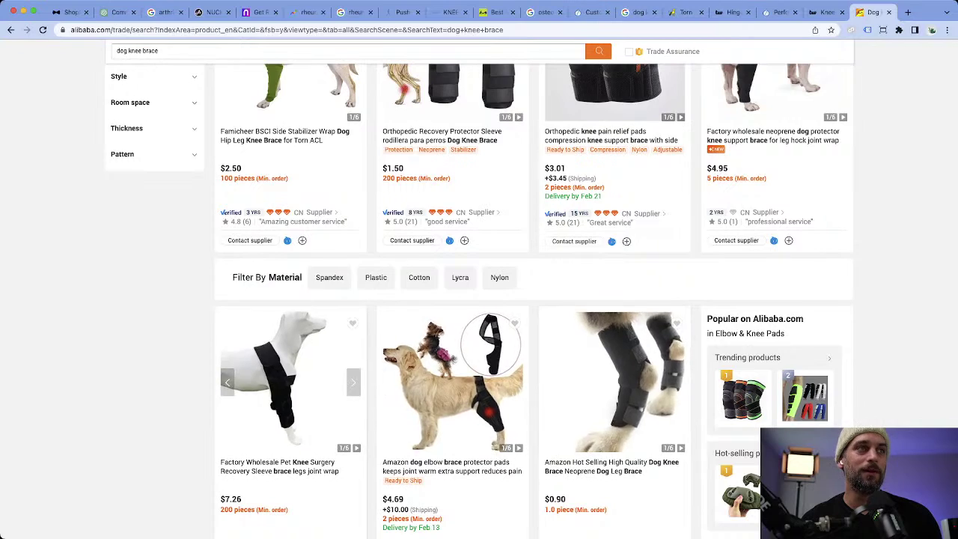
{"action": "scroll", "coordinate": [524, 300], "scroll_direction": "up", "scroll_amount": 5}
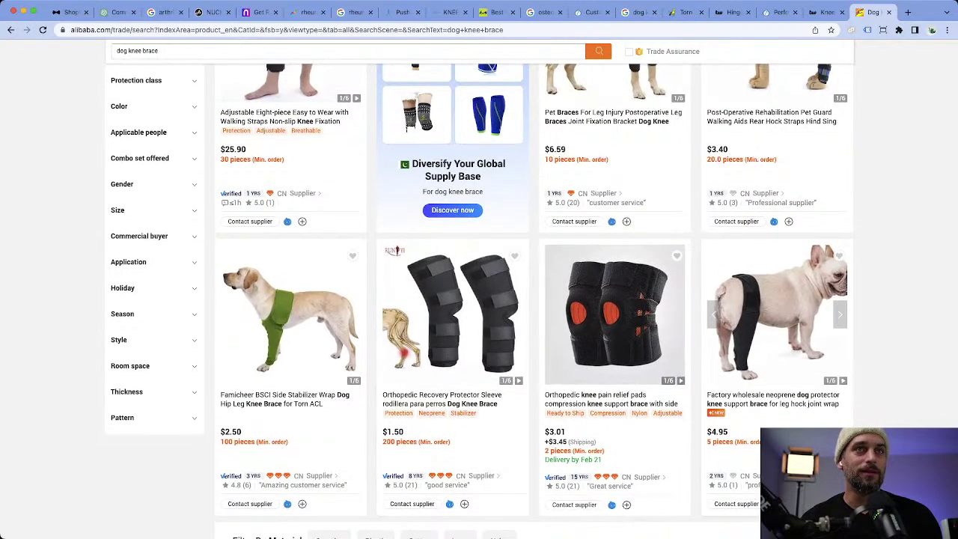
{"action": "scroll", "coordinate": [524, 299], "scroll_direction": "up", "scroll_amount": 5}
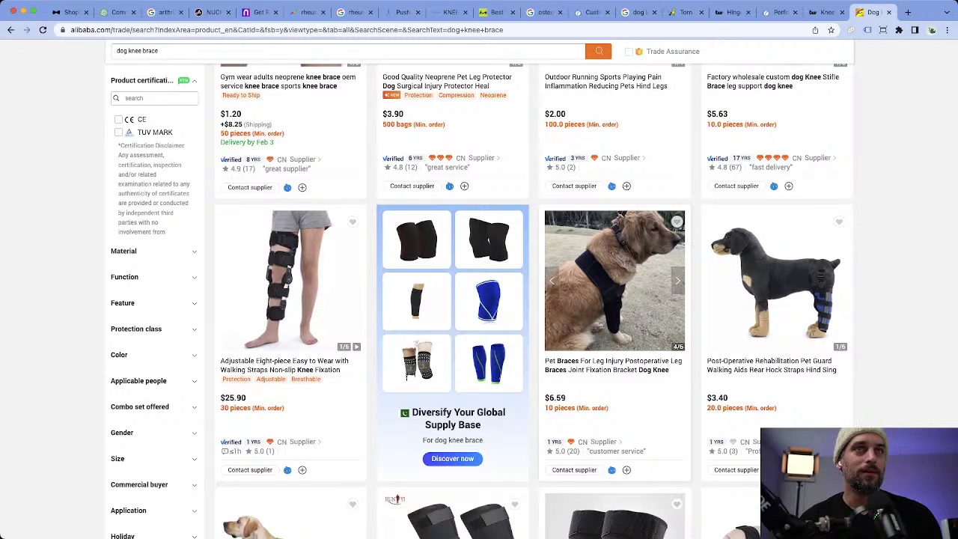
{"action": "scroll", "coordinate": [614, 281], "scroll_direction": "up", "scroll_amount": 3}
{"action": "scroll", "coordinate": [614, 280], "scroll_direction": "down", "scroll_amount": 3}
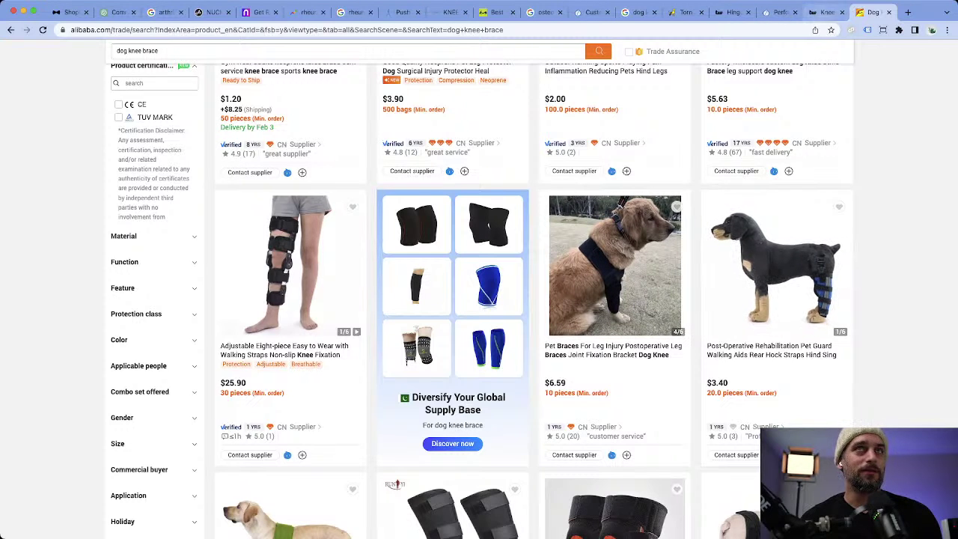
Switch to the ChatGPT conversation and submit the prompt "write a product title for dog knee braces".
{"action": "left_click", "coordinate": [823, 12]}
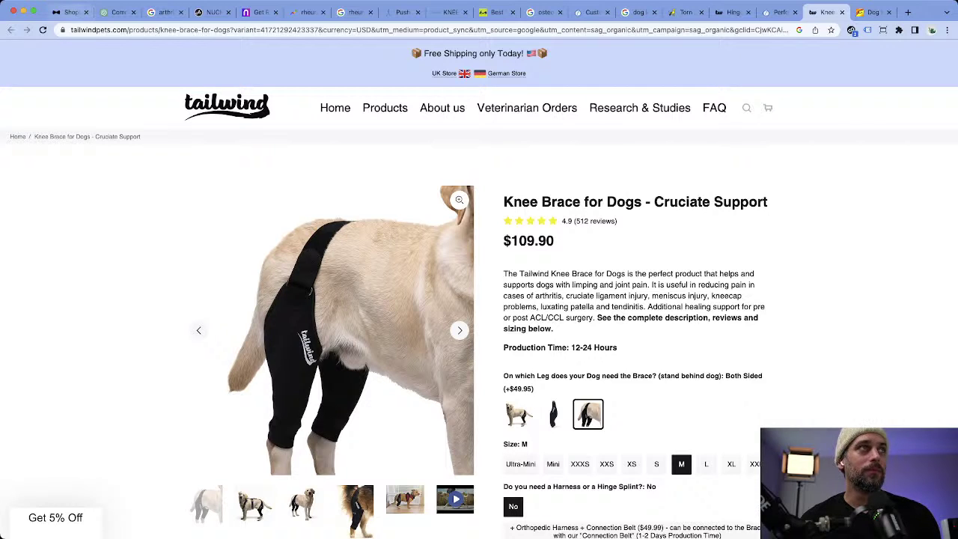
{"action": "left_click", "coordinate": [116, 12]}
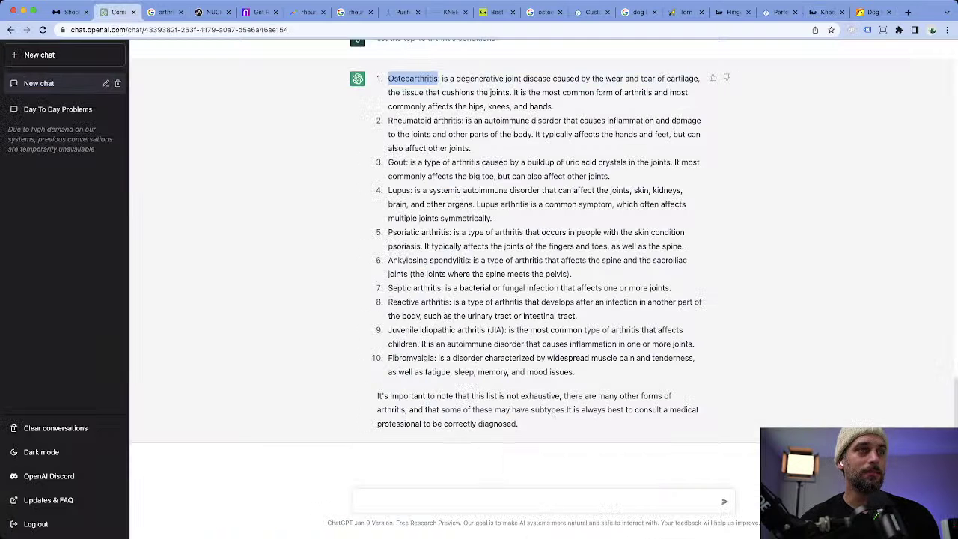
{"action": "type", "text": "write"}
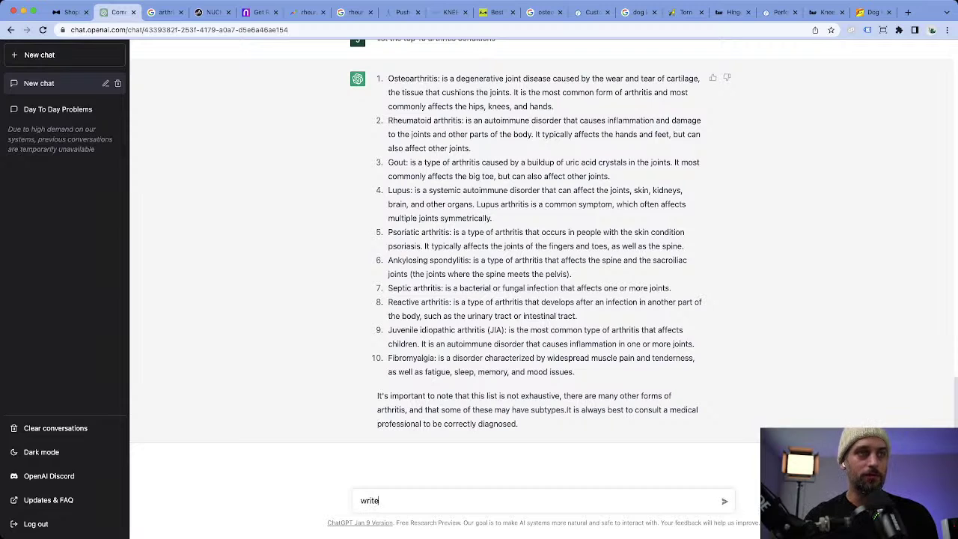
{"action": "type", "text": " a product title fo"}
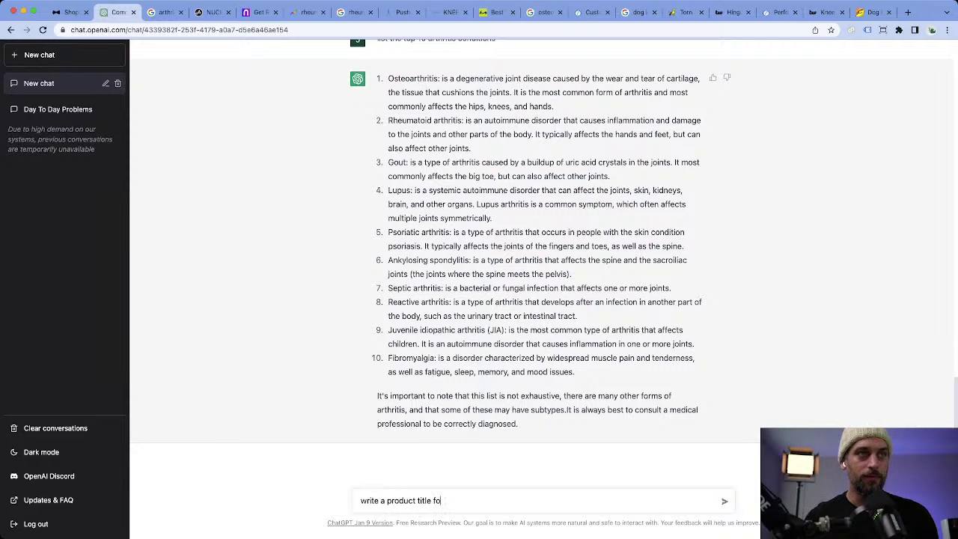
{"action": "type", "text": "r dog knew"}
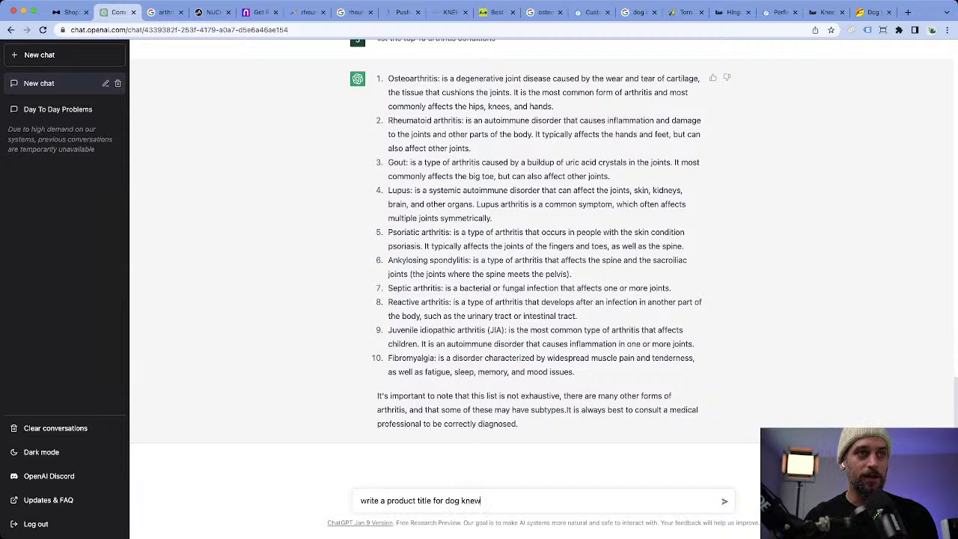
{"action": "key", "text": "BackSpace"}
{"action": "type", "text": "e braces"}
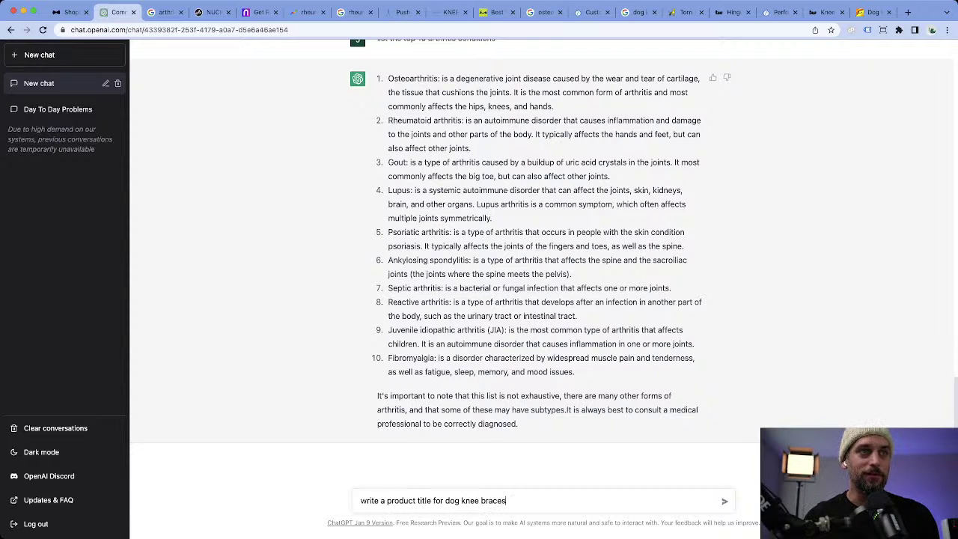
{"action": "key", "text": "Return"}
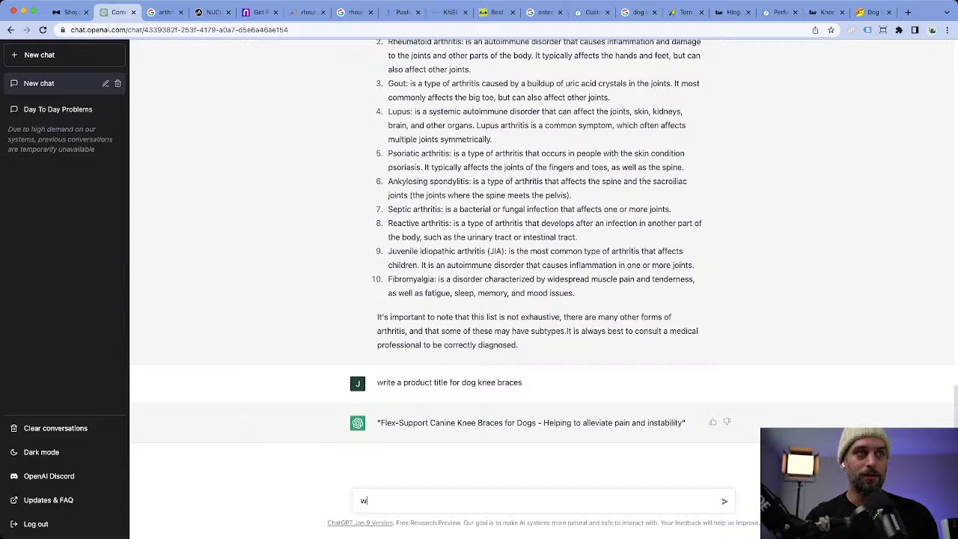
Ask ChatGPT for product benefits with the prompt "also write 5 key benefits that solve a problem for it".
{"action": "type", "text": "also wrt"}
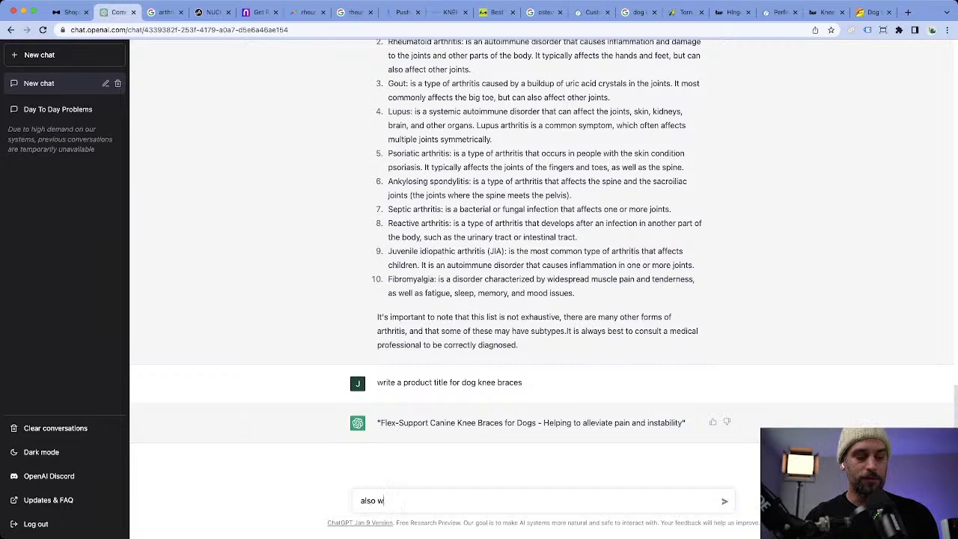
{"action": "type", "text": "e"}
{"action": "key", "text": "BackSpace"}
{"action": "key", "text": "BackSpace"}
{"action": "type", "text": "ite"}
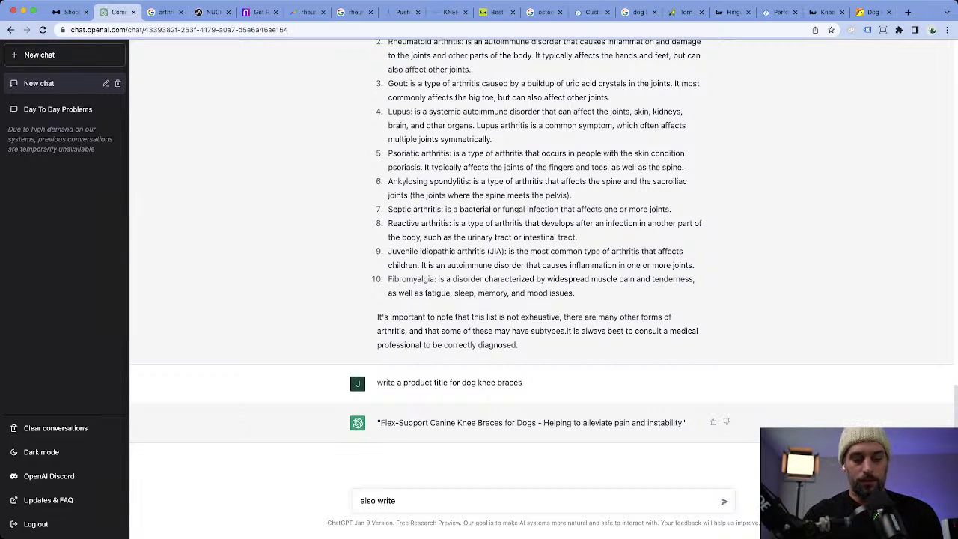
{"action": "type", "text": " 5 "}
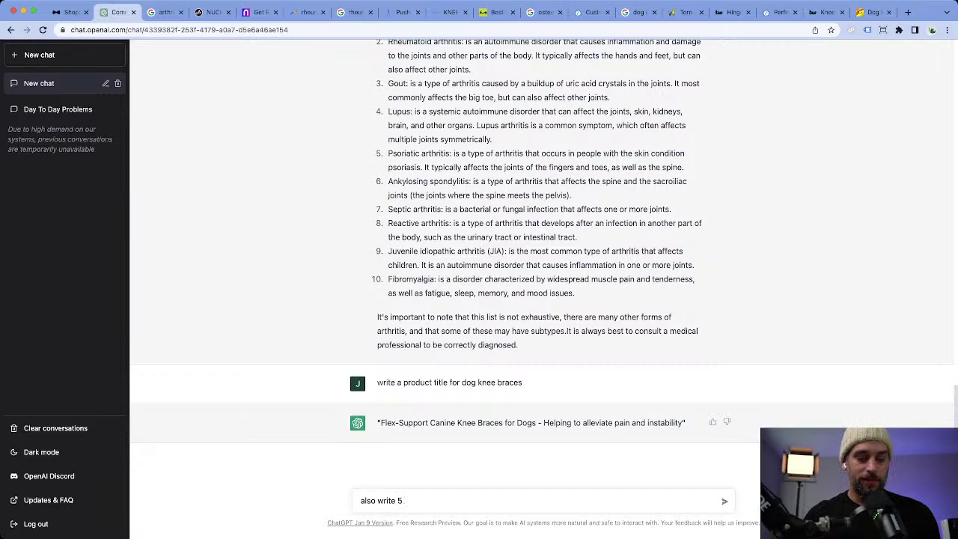
{"action": "type", "text": "key benefits a"}
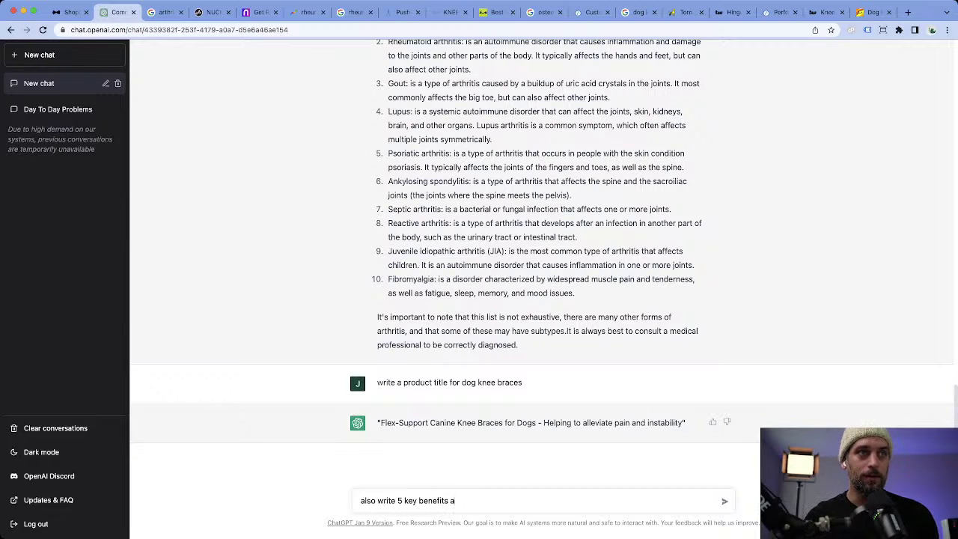
{"action": "type", "text": "n"}
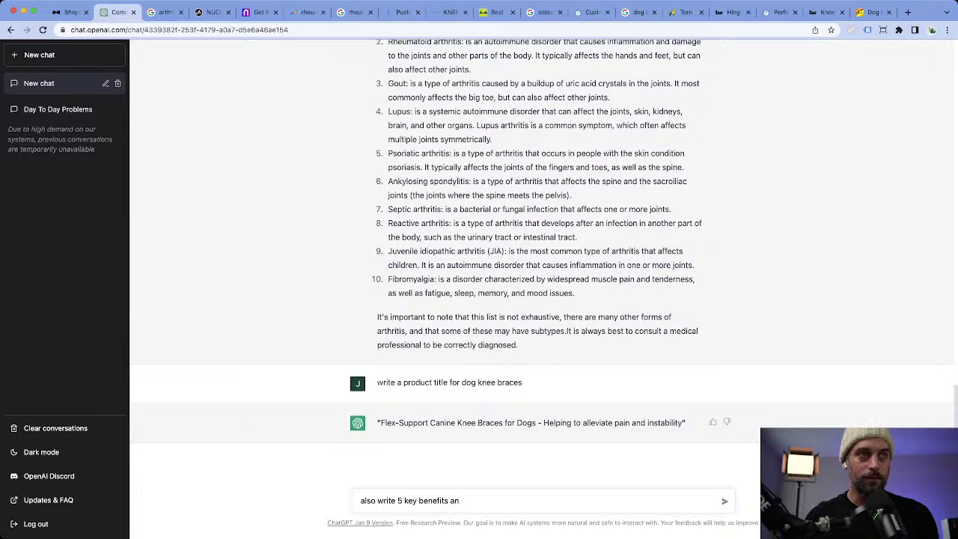
{"action": "type", "text": "d hat solve "}
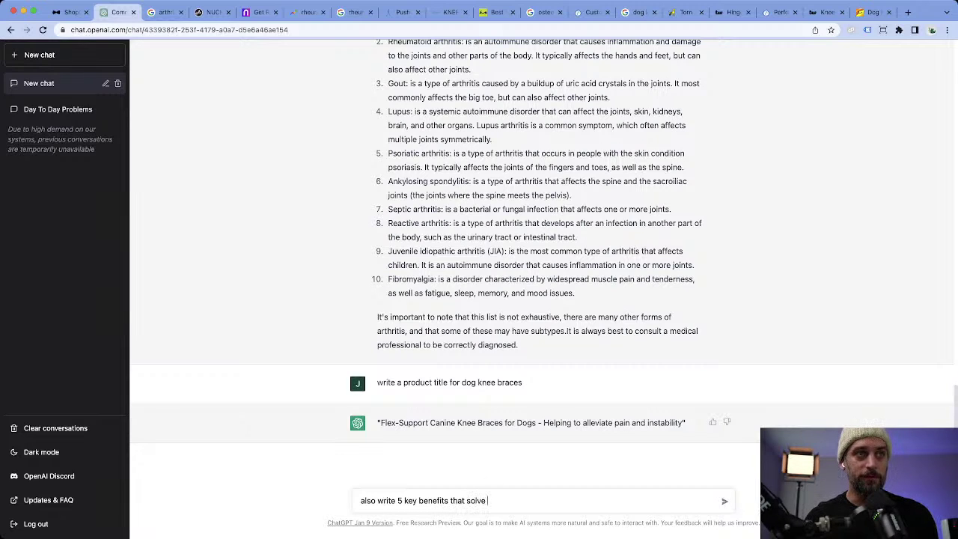
{"action": "type", "text": "a provlem"}
{"action": "key", "text": "BackSpace"}
{"action": "key", "text": "BackSpace"}
{"action": "type", "text": "blem for it"}
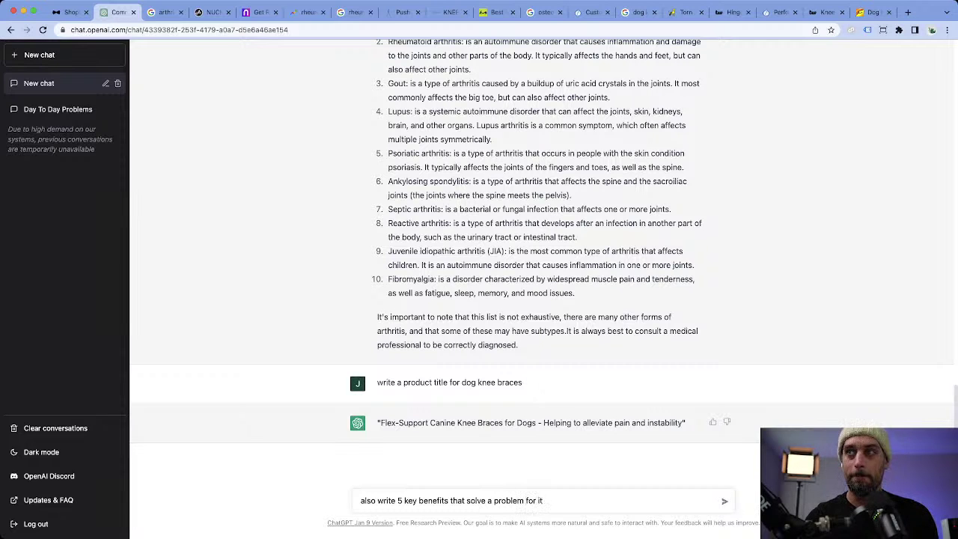
{"action": "key", "text": "Return"}
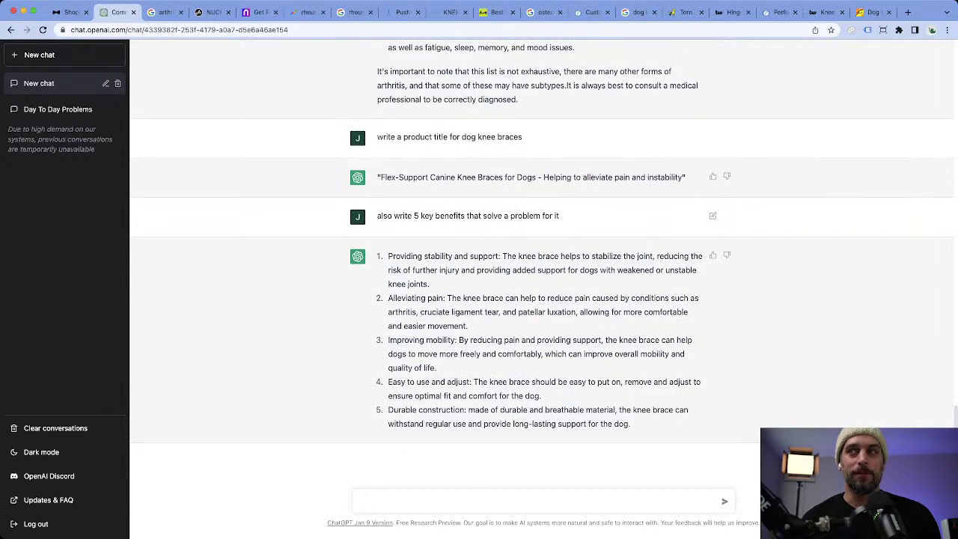
Write a follow-up prompt asking ChatGPT to make the listed benefits shorter.
{"action": "type", "text": "make shor"}
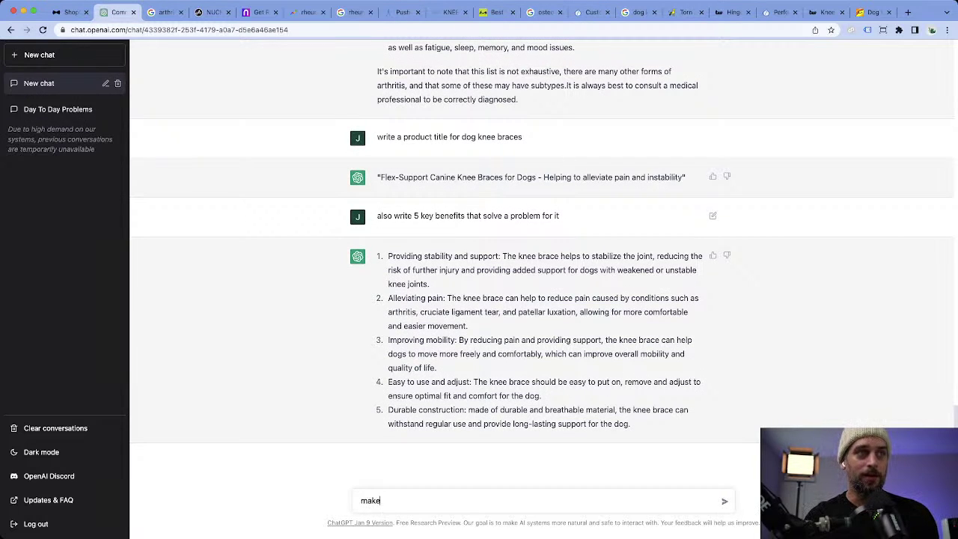
Ask the chatbot to shorten the five knee brace benefits with the prompt "make them shorter".
{"action": "key", "text": "BackSpace"}
{"action": "key", "text": "BackSpace"}
{"action": "key", "text": "BackSpace"}
{"action": "key", "text": "BackSpace"}
{"action": "type", "text": "th"}
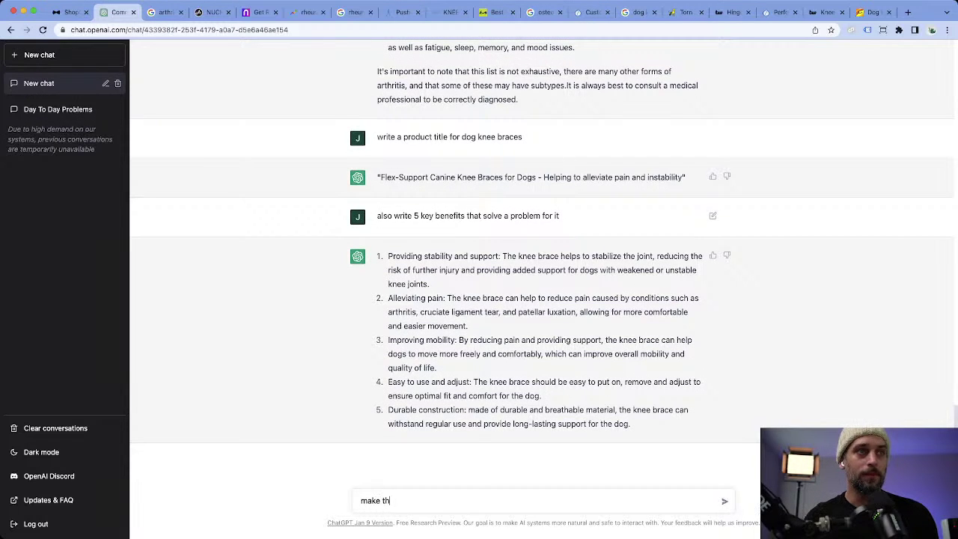
{"action": "type", "text": "em shorter"}
{"action": "key", "text": "Return"}
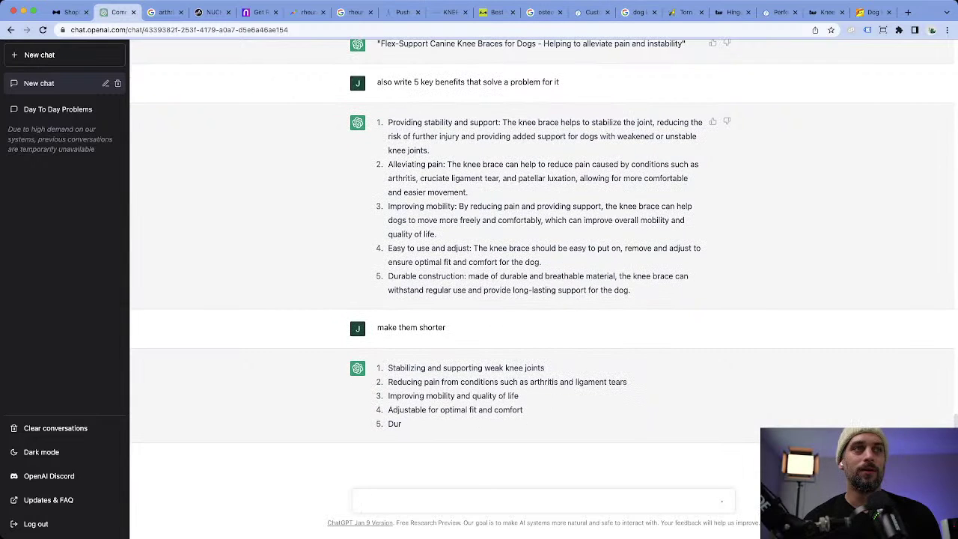
Send the follow-up prompt "add some emojis" for the shortened benefits list.
{"action": "type", "text": "ad"}
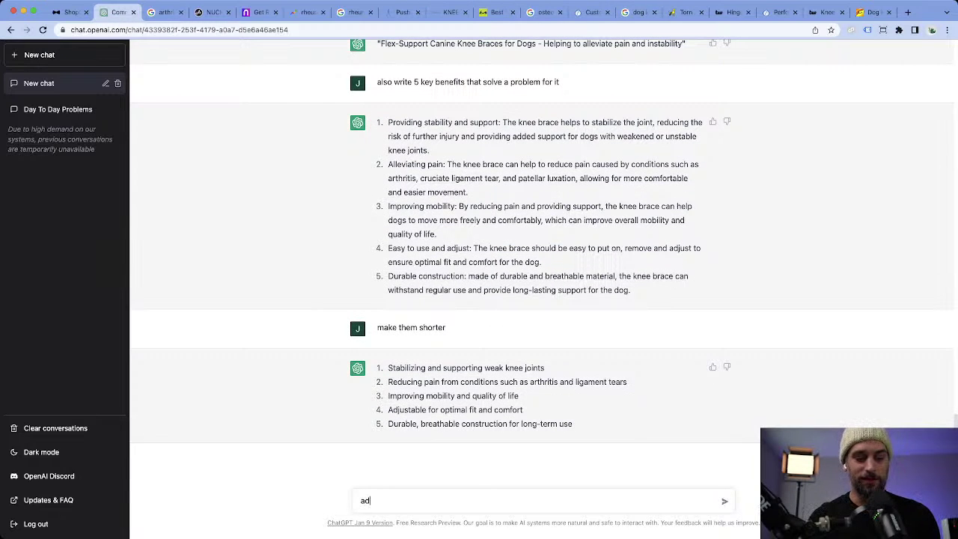
{"action": "type", "text": "d some emojis"}
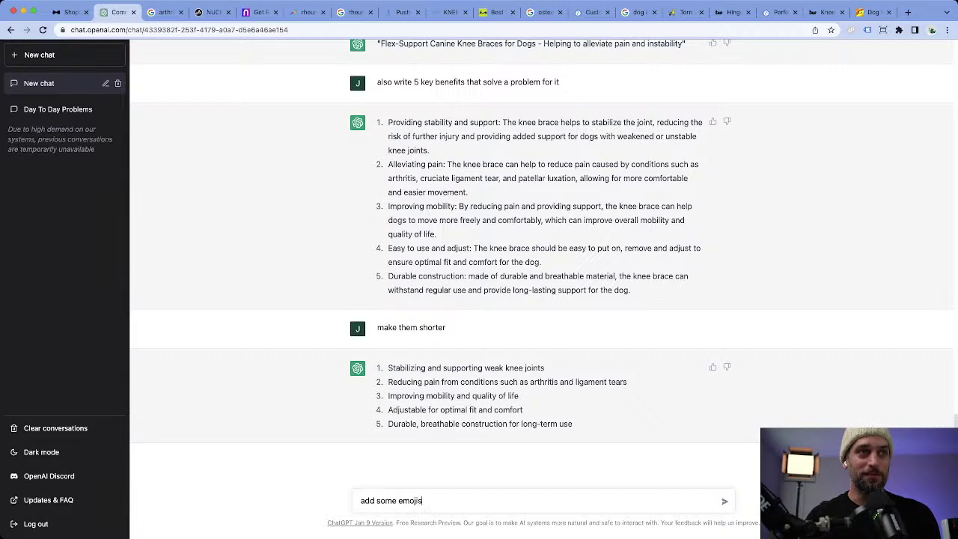
{"action": "key", "text": "Return"}
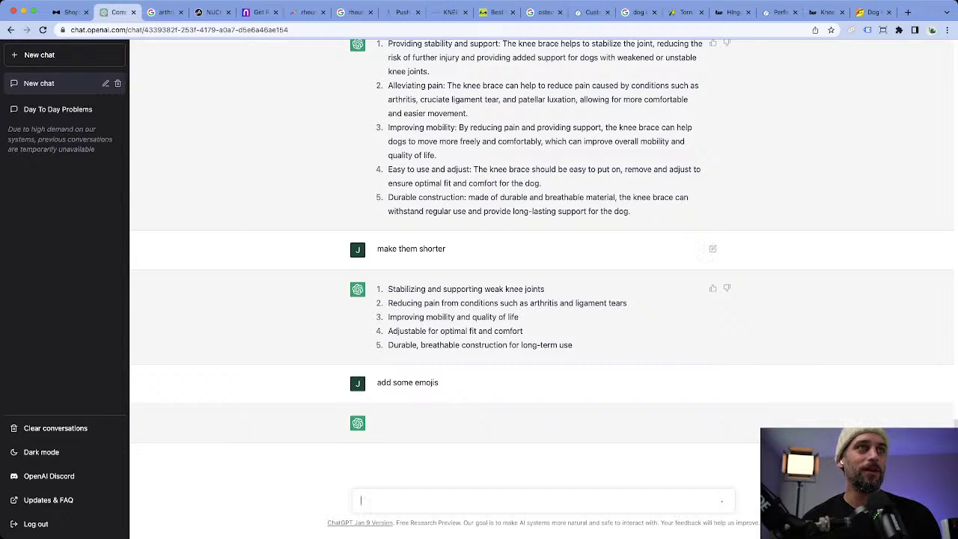
Review the generated product title, the five key benefits, their shortened version and the reply to the emoji request.
{"action": "scroll", "coordinate": [544, 271], "scroll_direction": "up", "scroll_amount": 3}
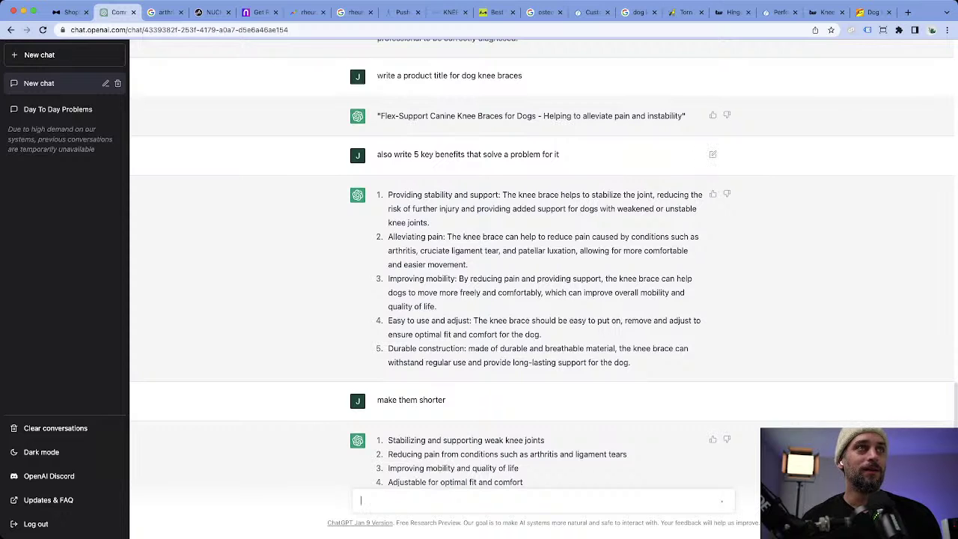
{"action": "scroll", "coordinate": [543, 262], "scroll_direction": "up", "scroll_amount": 3}
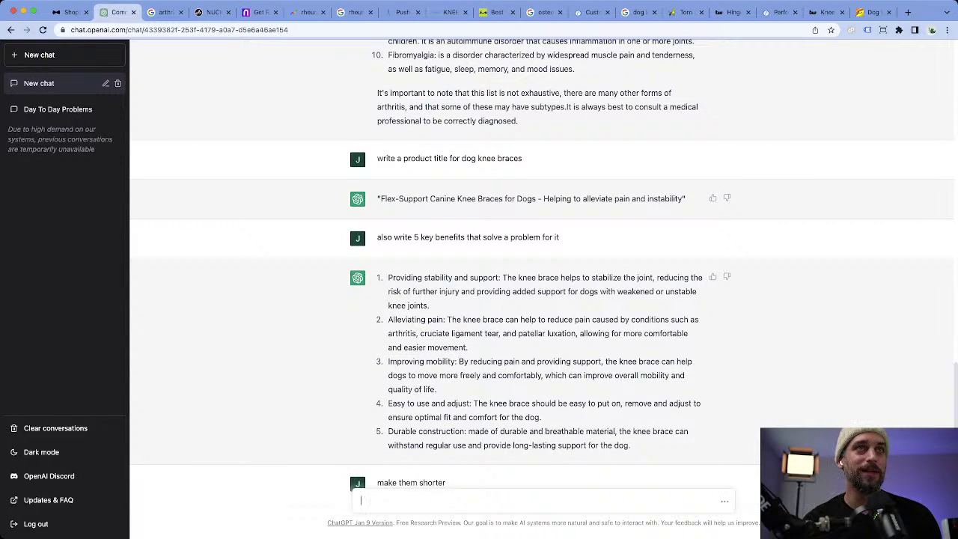
{"action": "left_click_drag", "start_coordinate": [683, 198], "coordinate": [381, 198]}
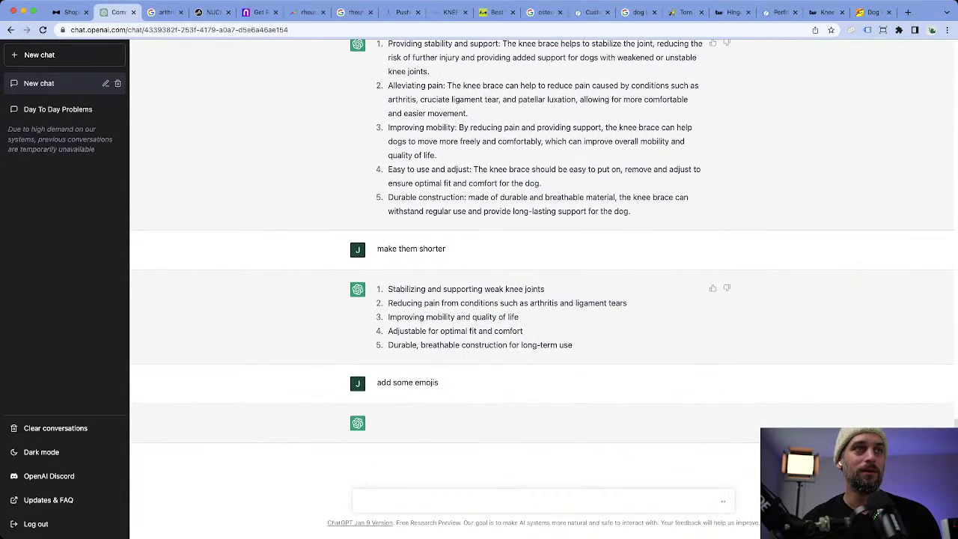
{"action": "left_click_drag", "start_coordinate": [572, 345], "coordinate": [388, 289]}
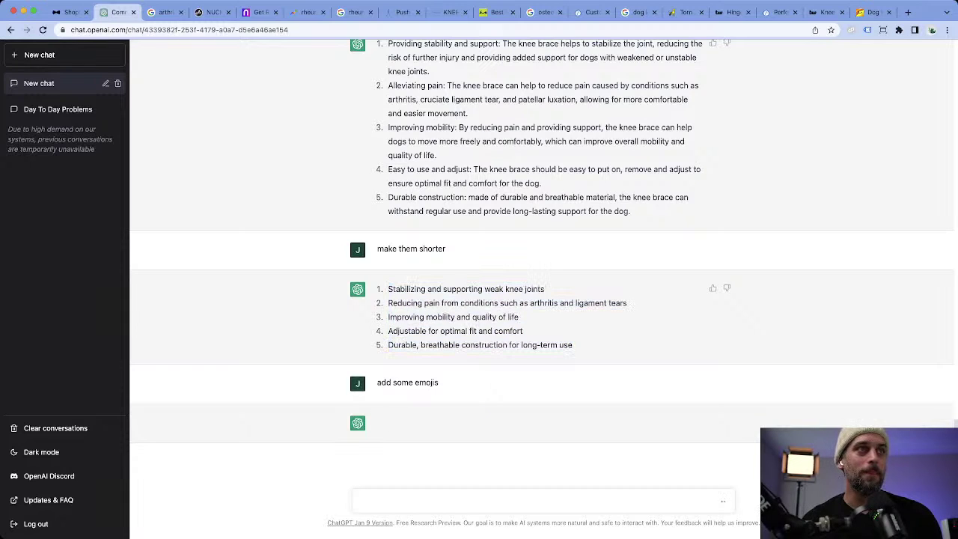
{"action": "scroll", "coordinate": [542, 262], "scroll_direction": "up", "scroll_amount": 5}
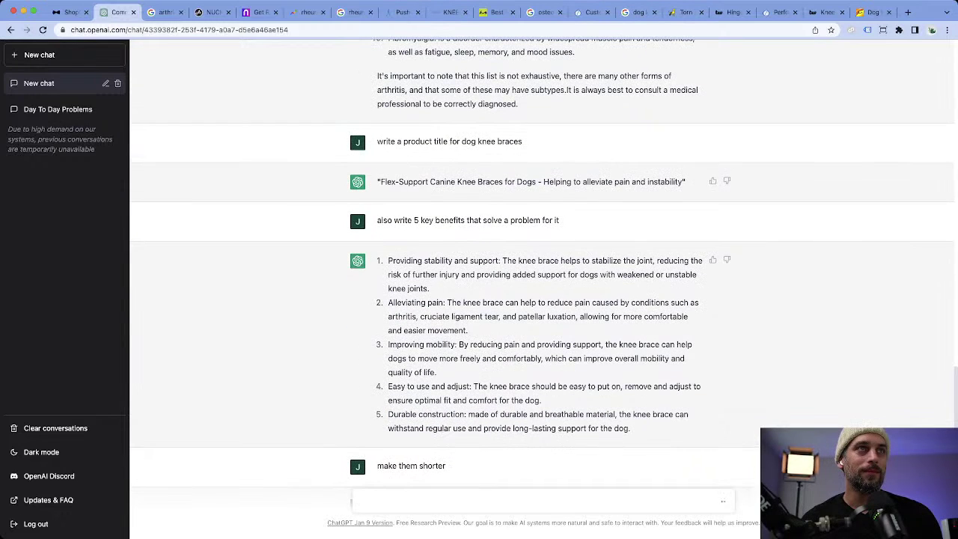
{"action": "scroll", "coordinate": [542, 269], "scroll_direction": "down", "scroll_amount": 5}
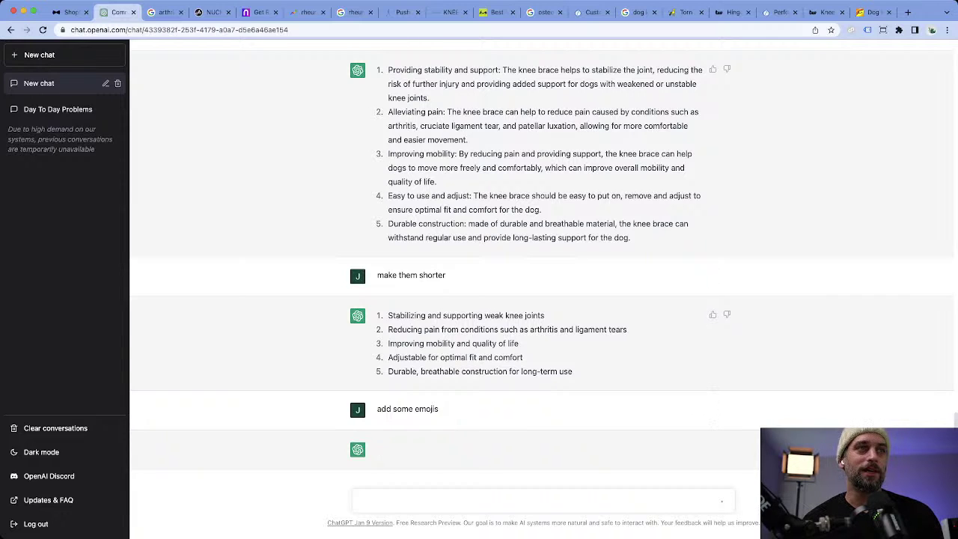
{"action": "scroll", "coordinate": [542, 255], "scroll_direction": "down", "scroll_amount": 1}
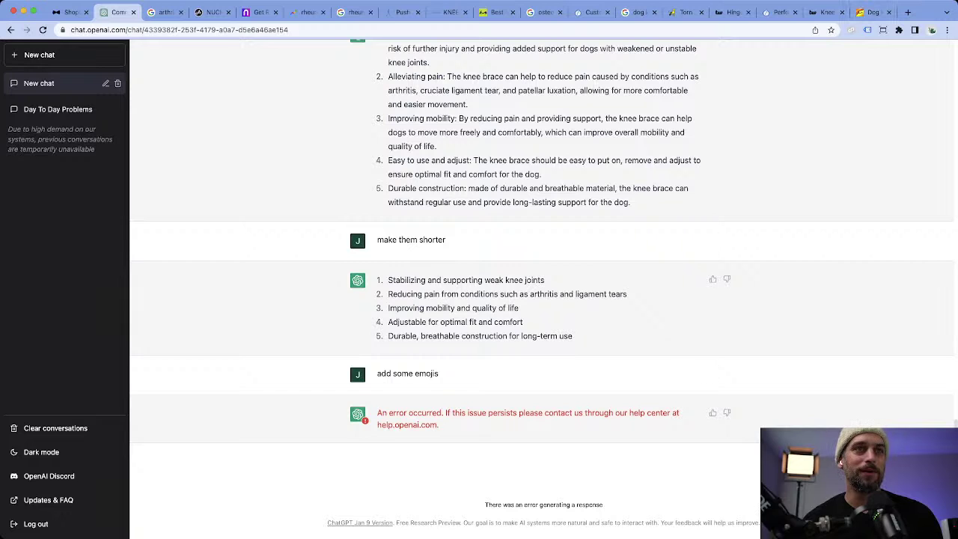
{"action": "scroll", "coordinate": [712, 464], "scroll_direction": "up", "scroll_amount": 3}
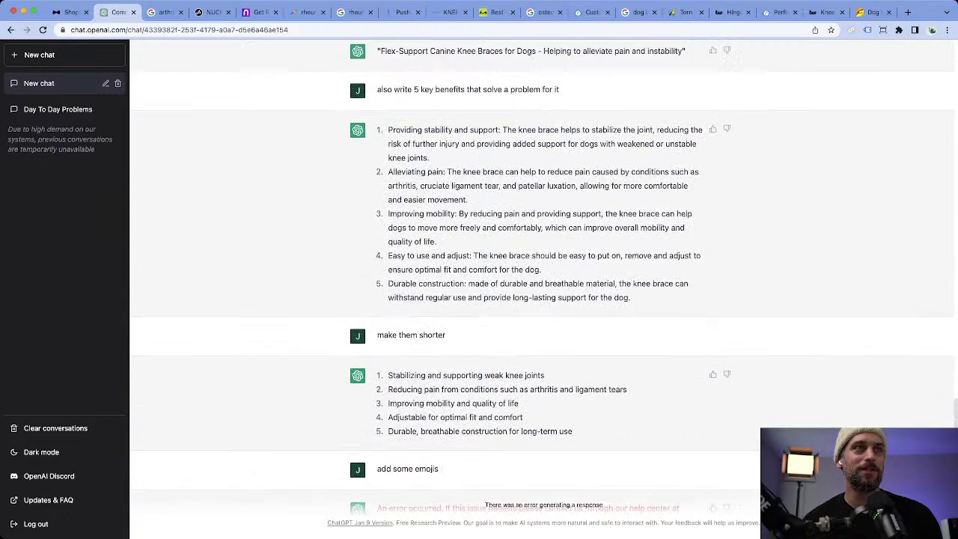
{"action": "scroll", "coordinate": [712, 464], "scroll_direction": "down", "scroll_amount": 1}
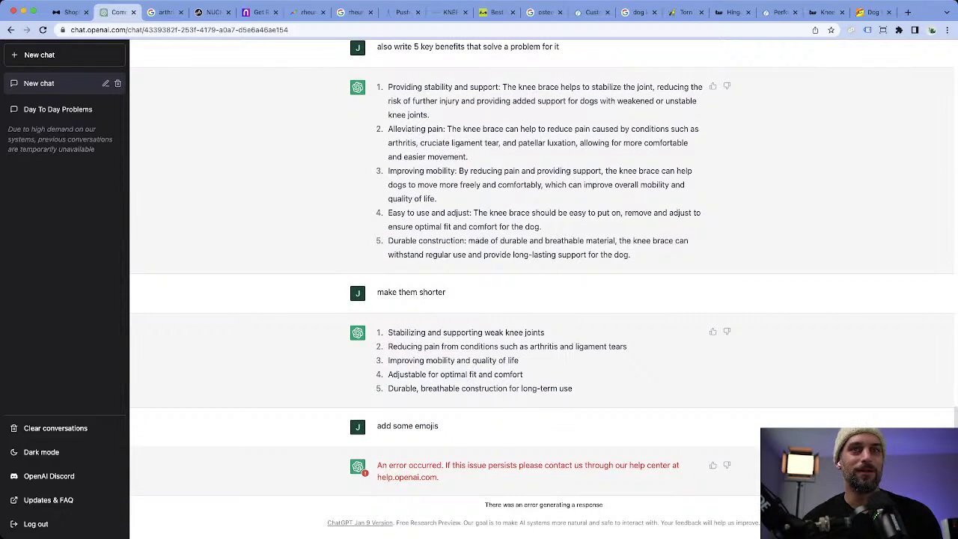
{"action": "scroll", "coordinate": [713, 463], "scroll_direction": "down", "scroll_amount": 1}
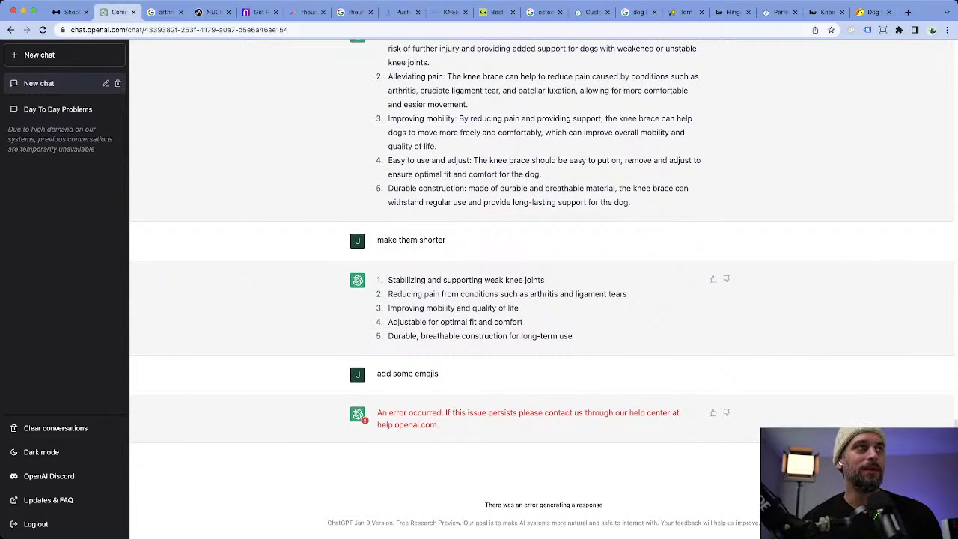
{"action": "scroll", "coordinate": [542, 247], "scroll_direction": "up", "scroll_amount": 1}
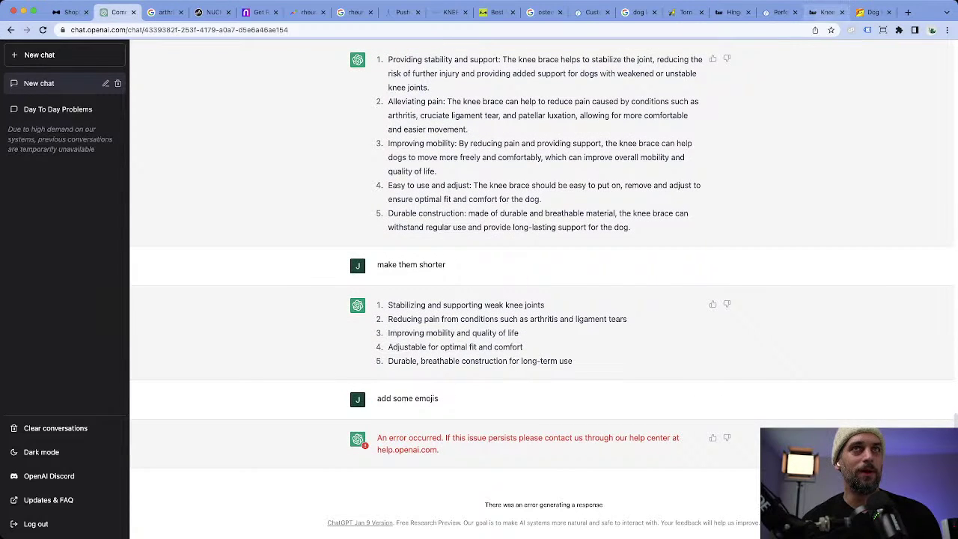
Copy the description on Tailwind's Knee Brace for Dogs product page, up to "ACL/CCL surgery." and without the bold closing sentence.
{"action": "left_click", "coordinate": [823, 13]}
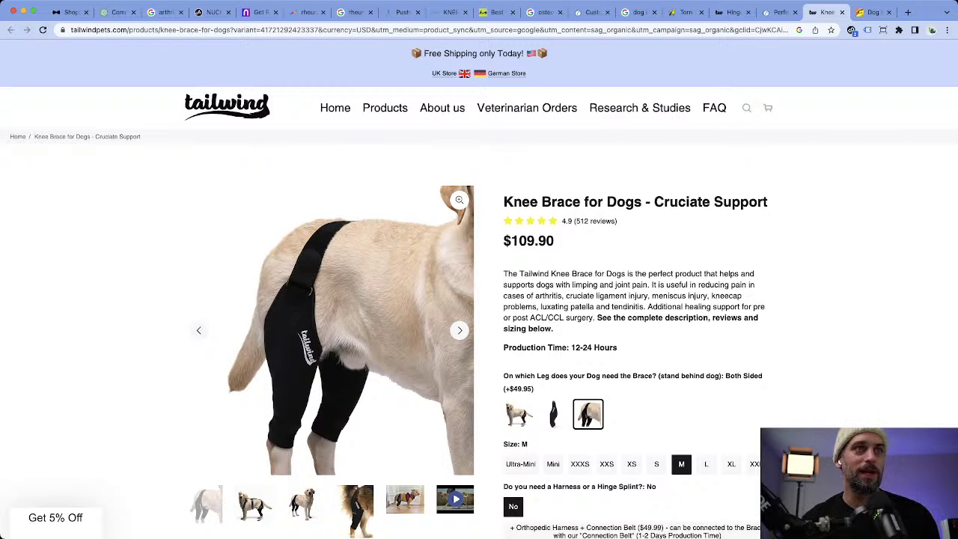
{"action": "left_click_drag", "start_coordinate": [553, 329], "coordinate": [503, 273]}
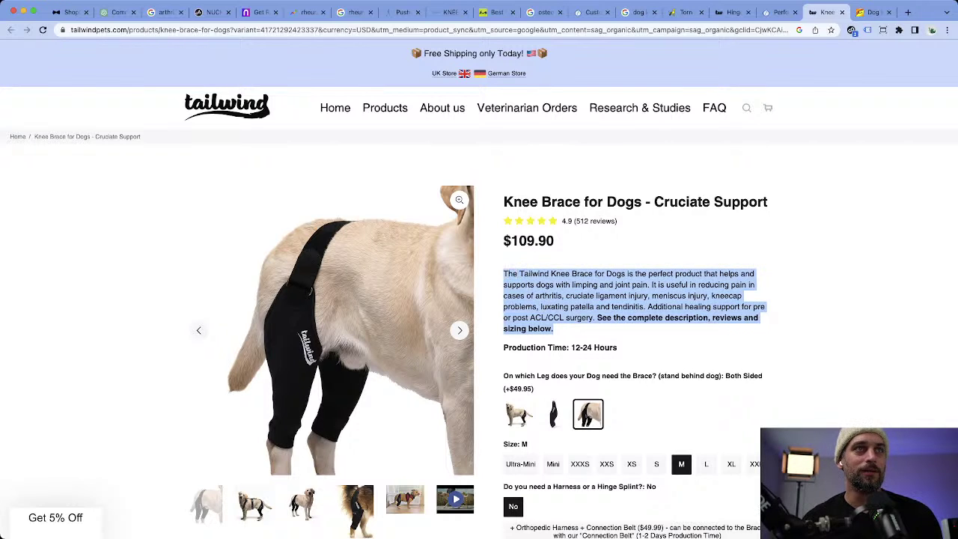
{"action": "left_click", "coordinate": [504, 274]}
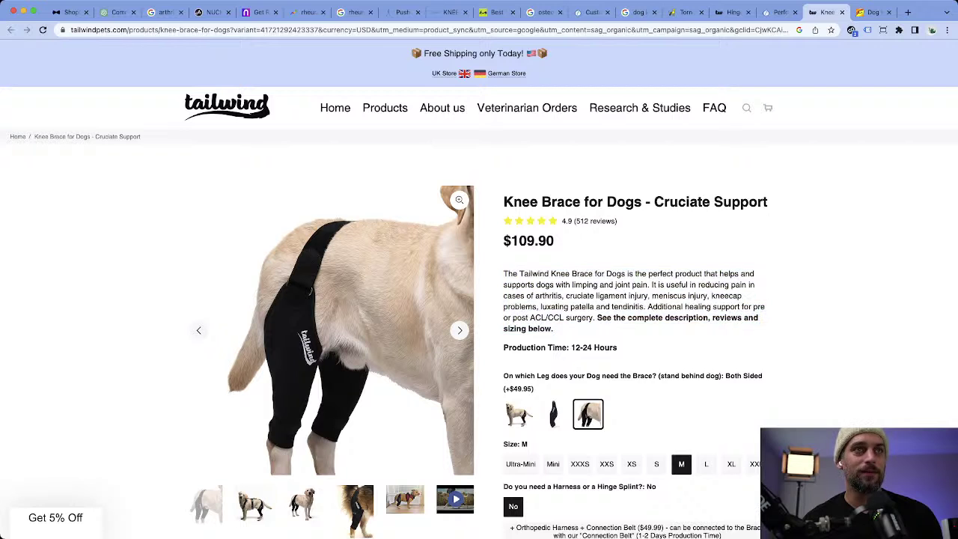
{"action": "left_click_drag", "start_coordinate": [595, 317], "coordinate": [503, 274]}
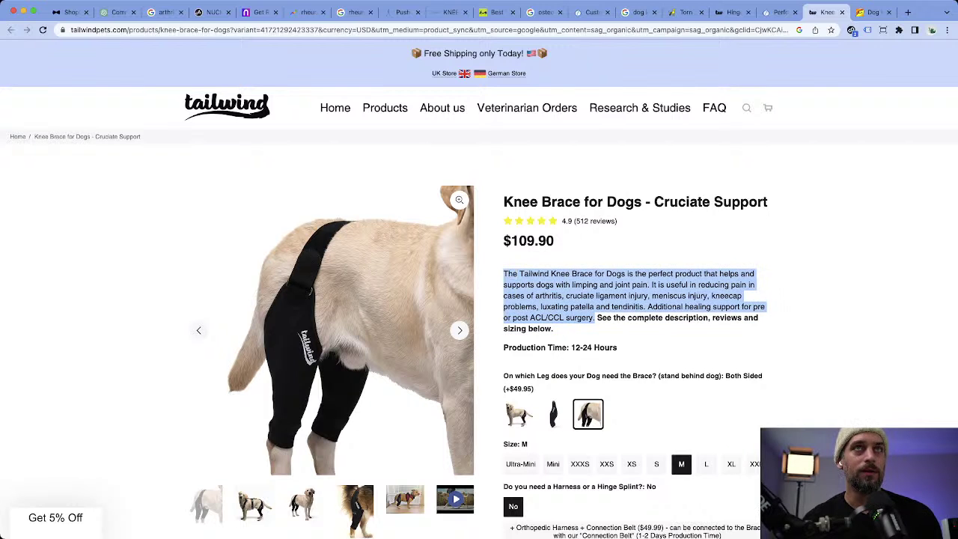
{"action": "left_click", "coordinate": [871, 12]}
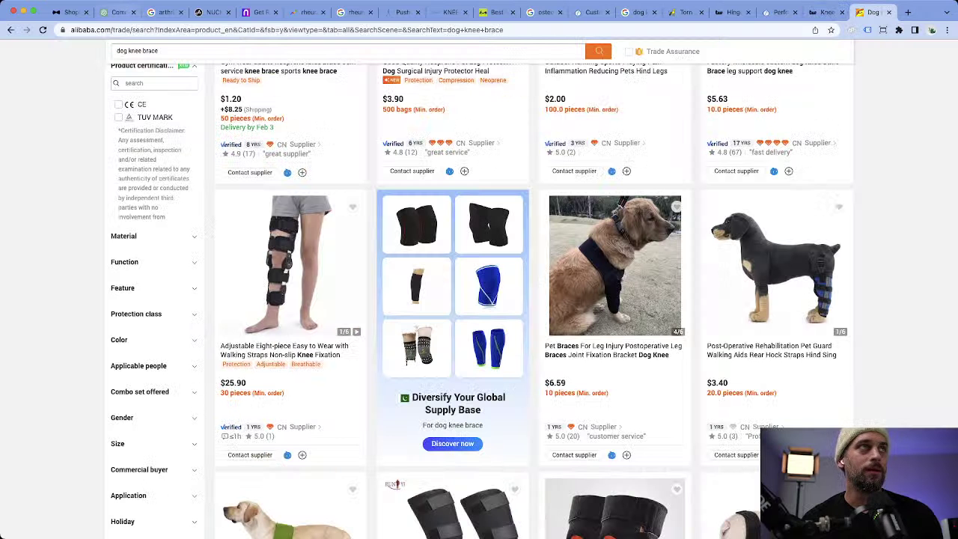
Start a new ChatGPT conversation and write the prompt "improve this product description text and make it simpler and sympathetic".
{"action": "left_click", "coordinate": [116, 12]}
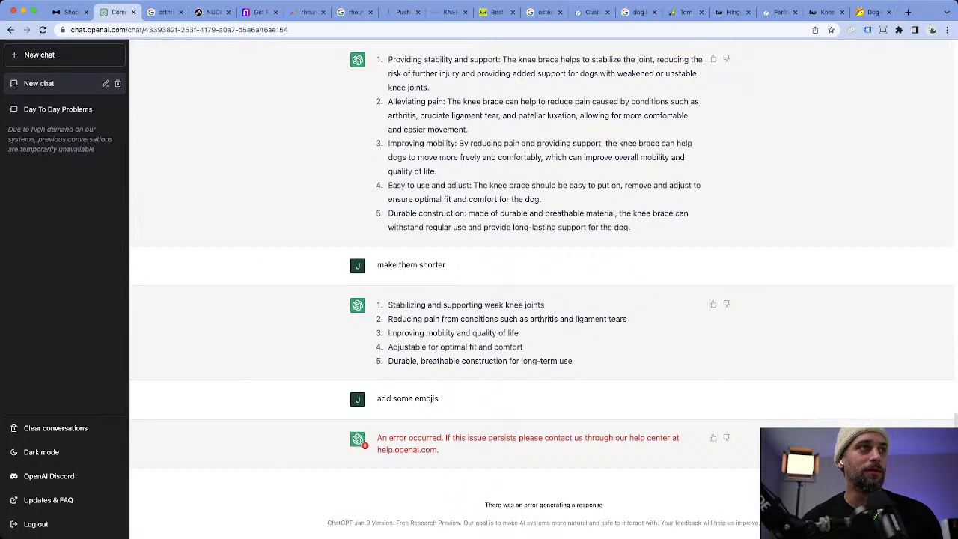
{"action": "left_click", "coordinate": [39, 55]}
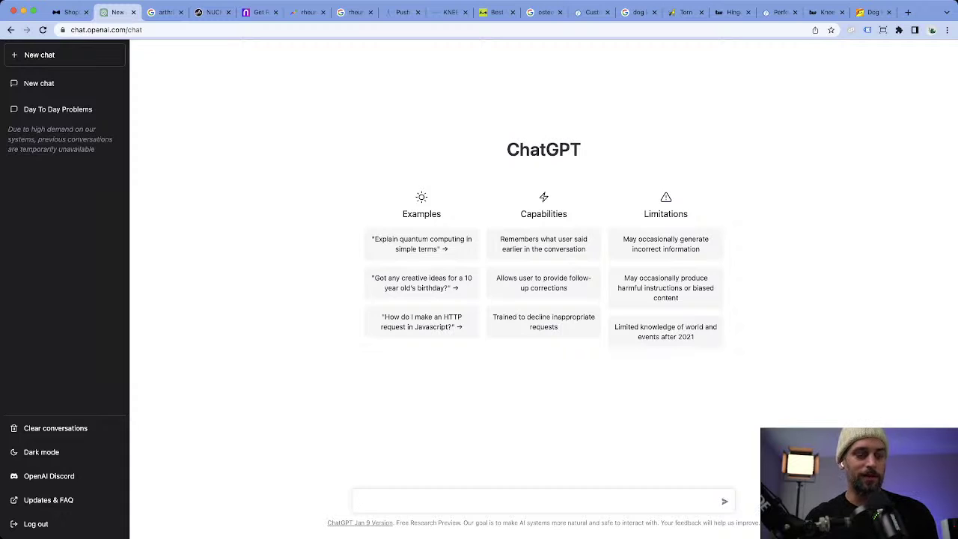
{"action": "type", "text": "improve this p"}
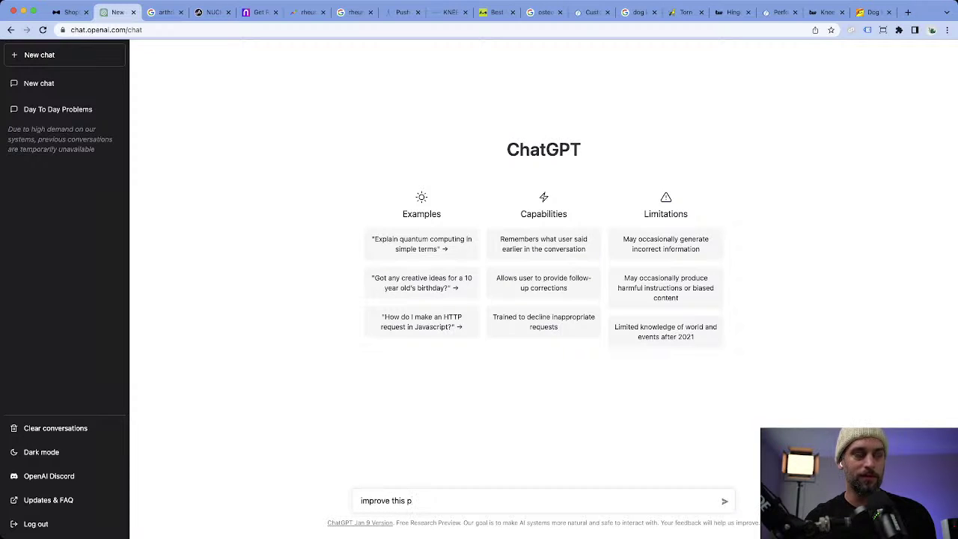
{"action": "key", "text": "BackSpace"}
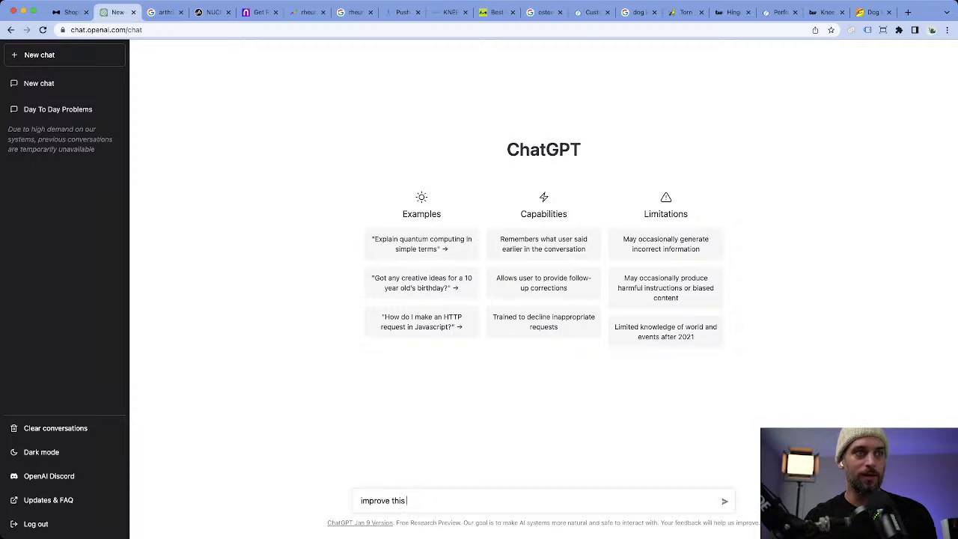
{"action": "type", "text": "produvt"}
{"action": "key", "text": "BackSpace"}
{"action": "key", "text": "BackSpace"}
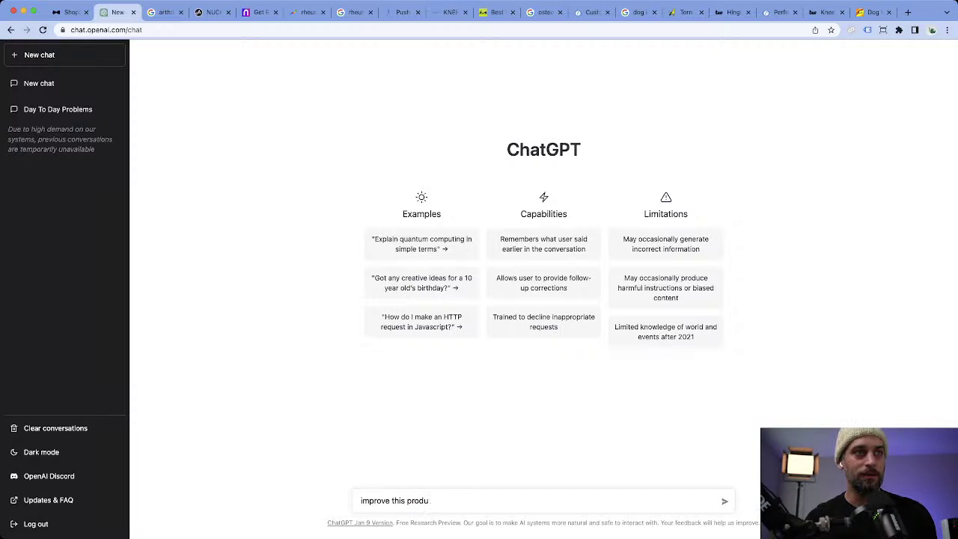
{"action": "type", "text": "ct descript"}
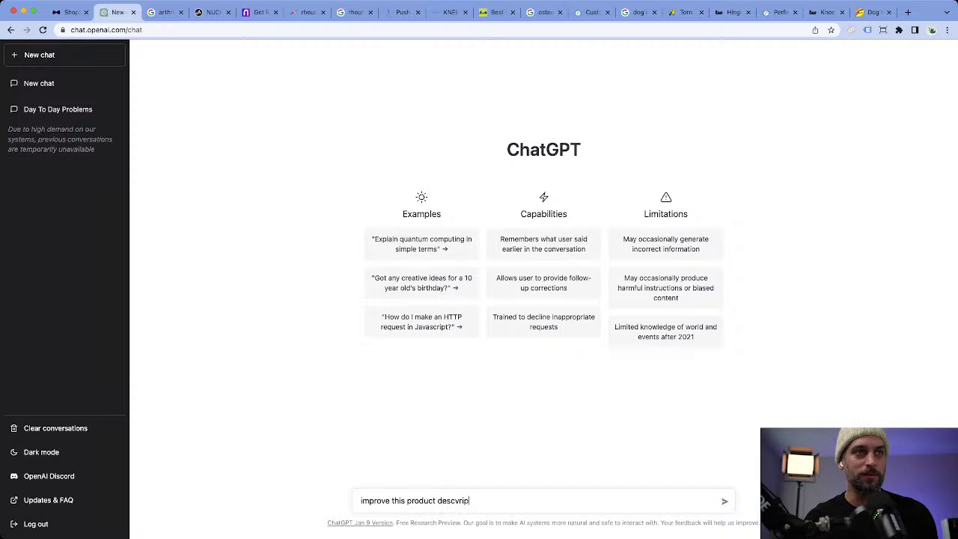
{"action": "key", "text": "BackSpace"}
{"action": "key", "text": "BackSpace"}
{"action": "key", "text": "BackSpace"}
{"action": "key", "text": "BackSpace"}
{"action": "type", "text": "ription text"}
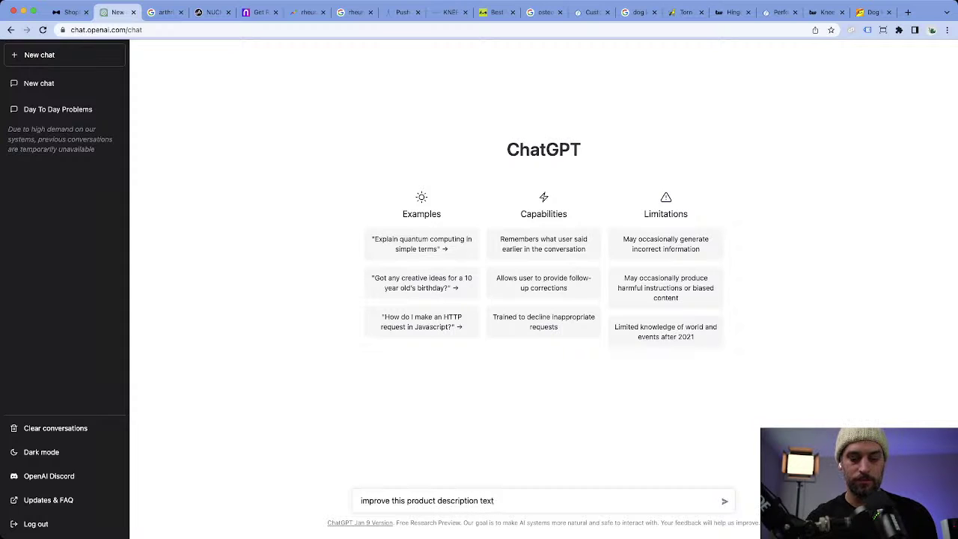
{"action": "type", "text": " and make it"}
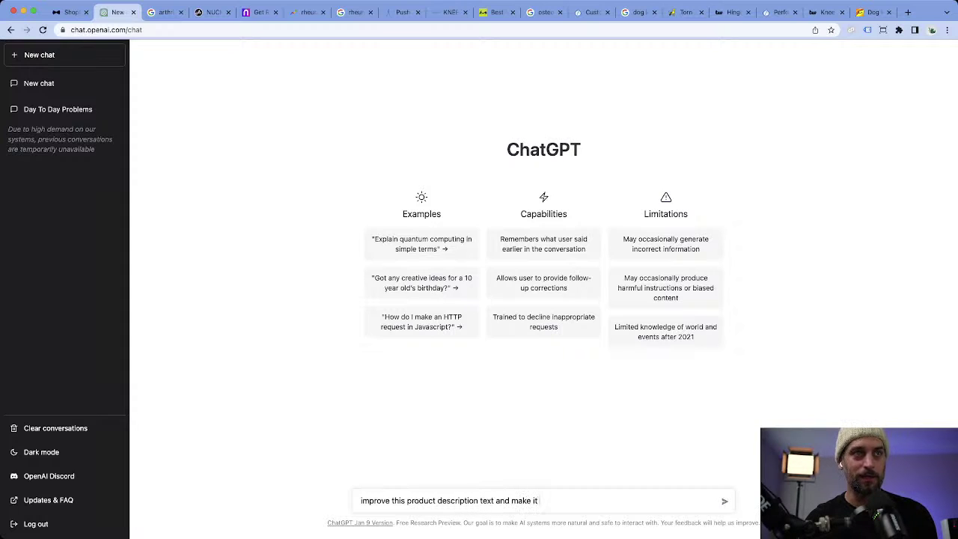
{"action": "type", "text": " simpler"}
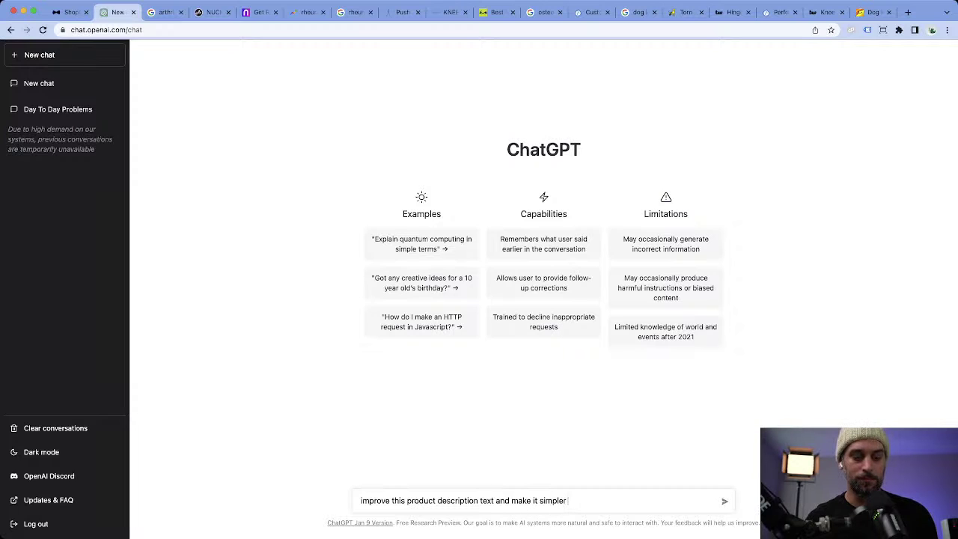
{"action": "type", "text": " and"}
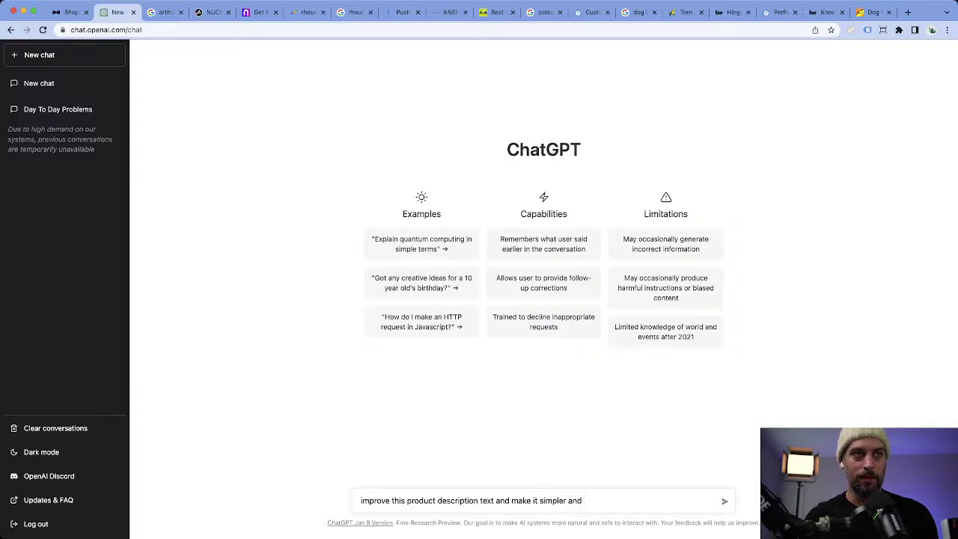
{"action": "type", "text": " sympathetic"}
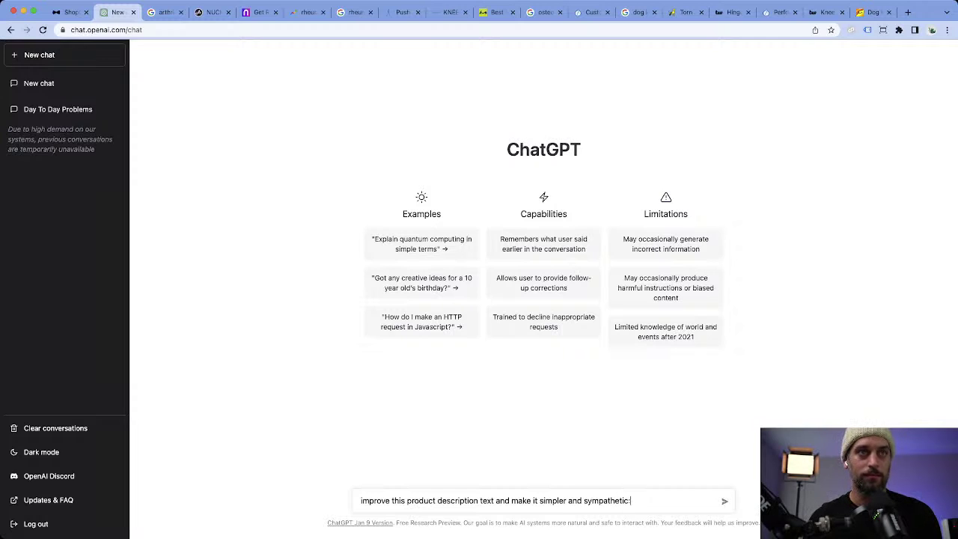
Add a colon and the copied Tailwind Knee Brace description to the prompt, and submit it.
{"action": "type", "text": ":"}
{"action": "type", "text": "The Tailwind Knee Brace for Dogs is the perfect product that helps and supports dogs with limping and joint pain. It is useful in reducing pain in cases of arthritis, cruciate ligament injury, meniscus injury, kneecap problems, luxating patella and tendinitis. Additional healing support for pre or post ACL/CCL surgery."}
{"action": "key", "text": "Return"}
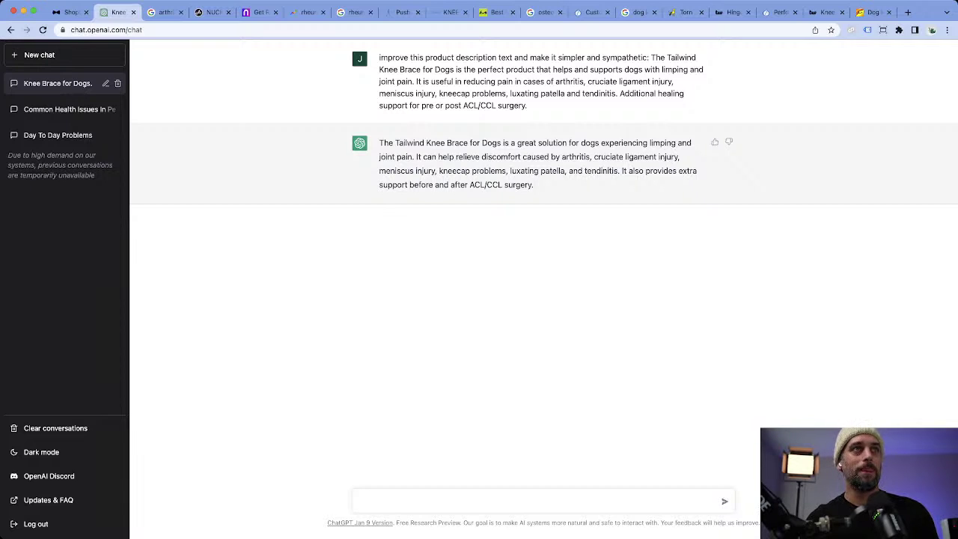
Submit the follow-up prompt "sympathize more with the dog owner" in the current ChatGPT conversation.
{"action": "type", "text": "symnpa"}
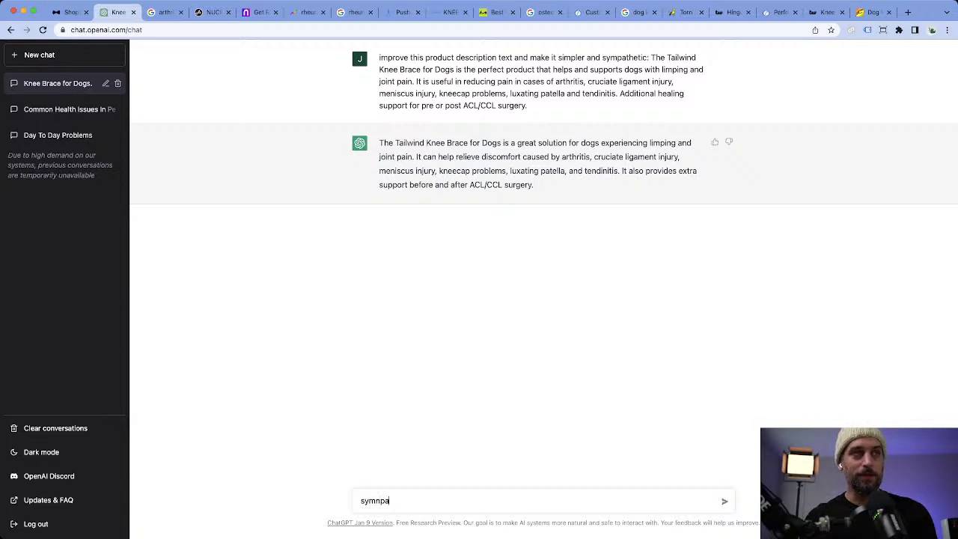
{"action": "key", "text": "BackSpace"}
{"action": "key", "text": "BackSpace"}
{"action": "key", "text": "BackSpace"}
{"action": "type", "text": "pat"}
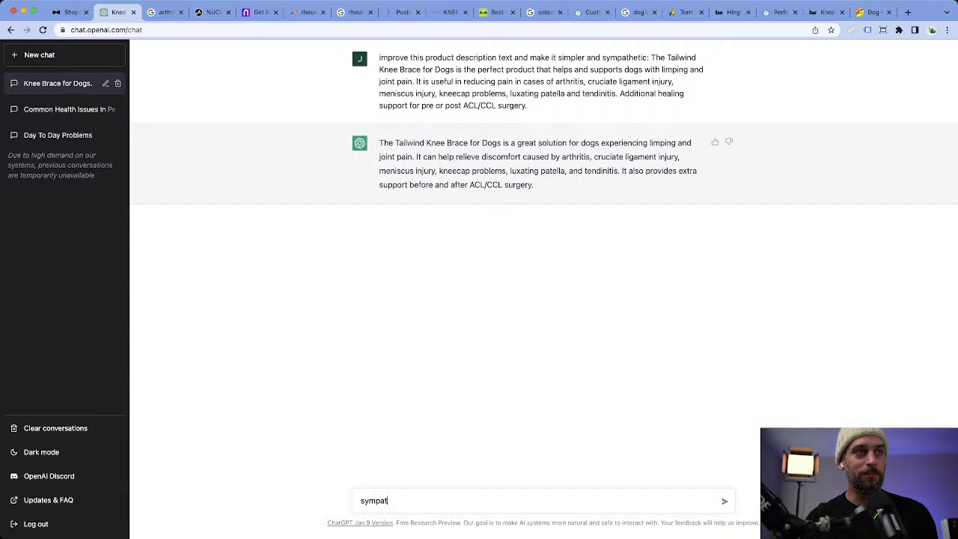
{"action": "type", "text": "hize"}
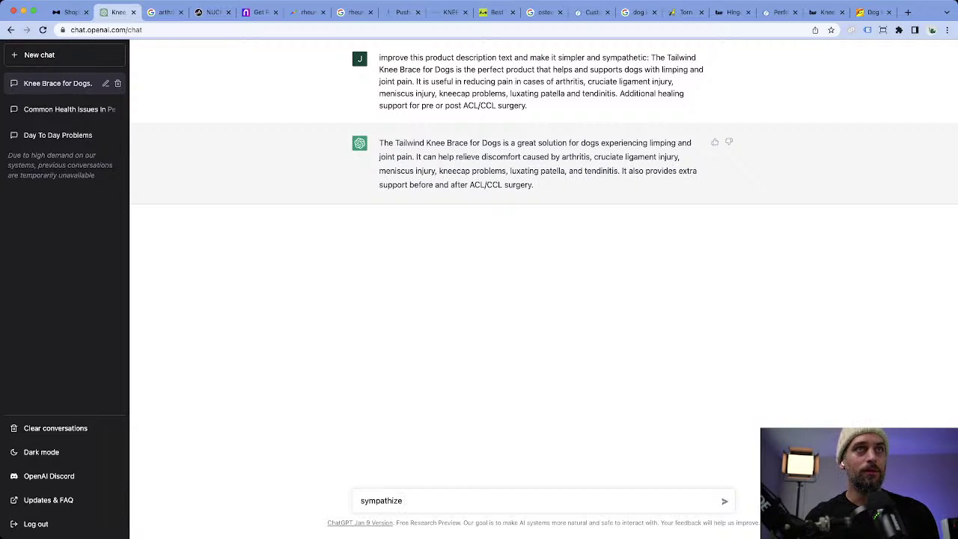
{"action": "type", "text": " more"}
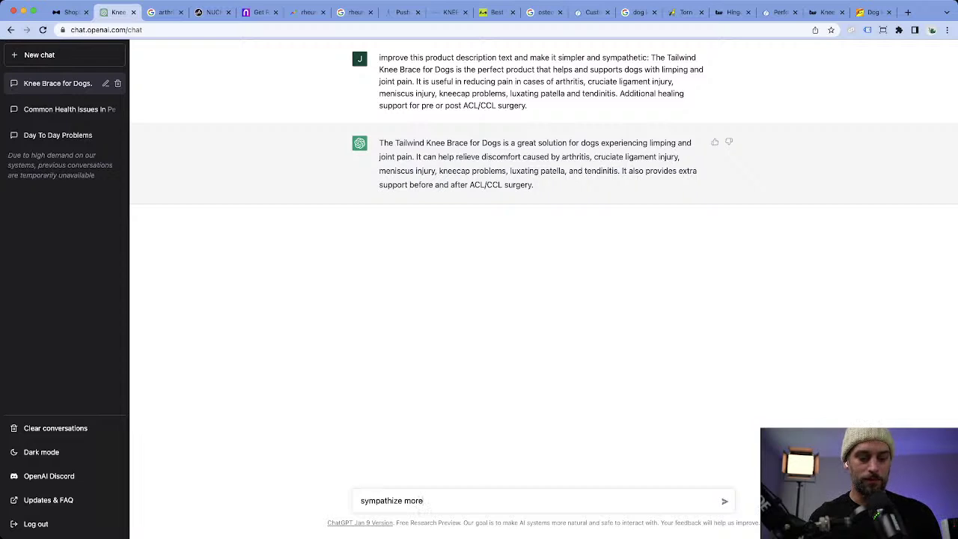
{"action": "type", "text": " wi"}
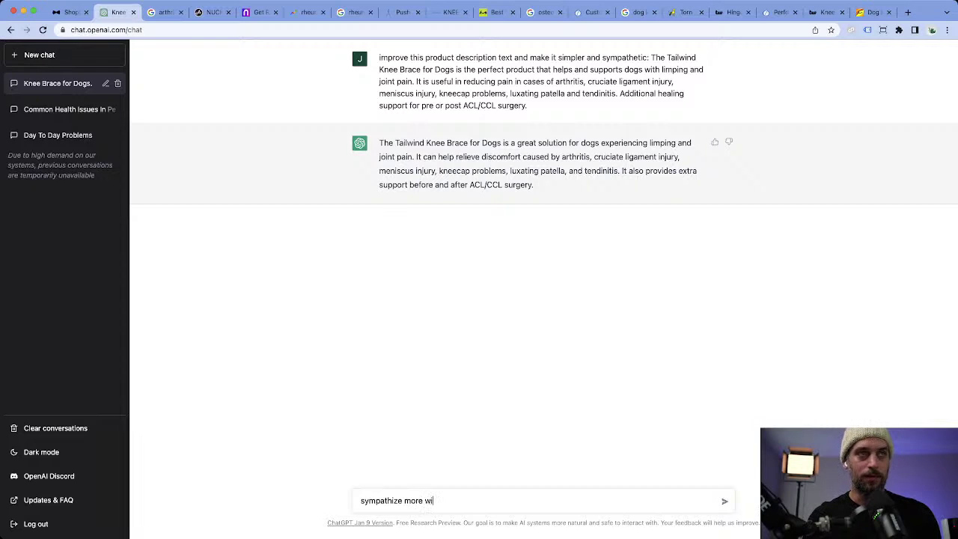
{"action": "type", "text": "with the"}
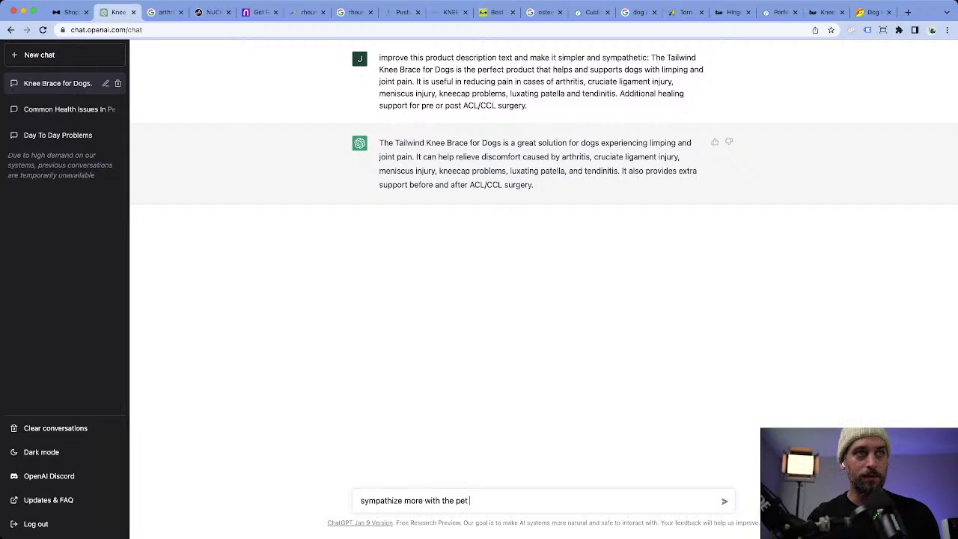
{"action": "type", "text": " pe"}
{"action": "key", "text": "BackSpace"}
{"action": "key", "text": "BackSpace"}
{"action": "type", "text": "dog owner"}
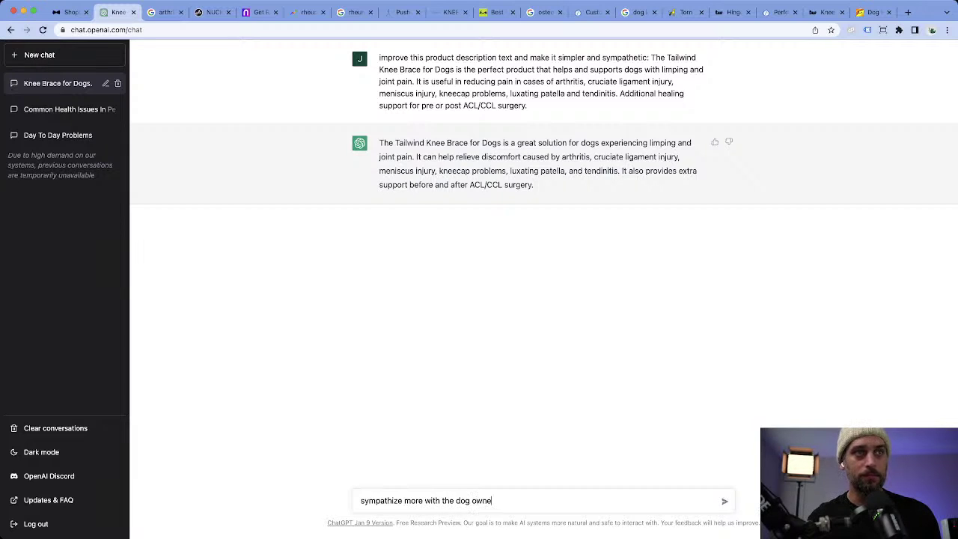
{"action": "key", "text": "Return"}
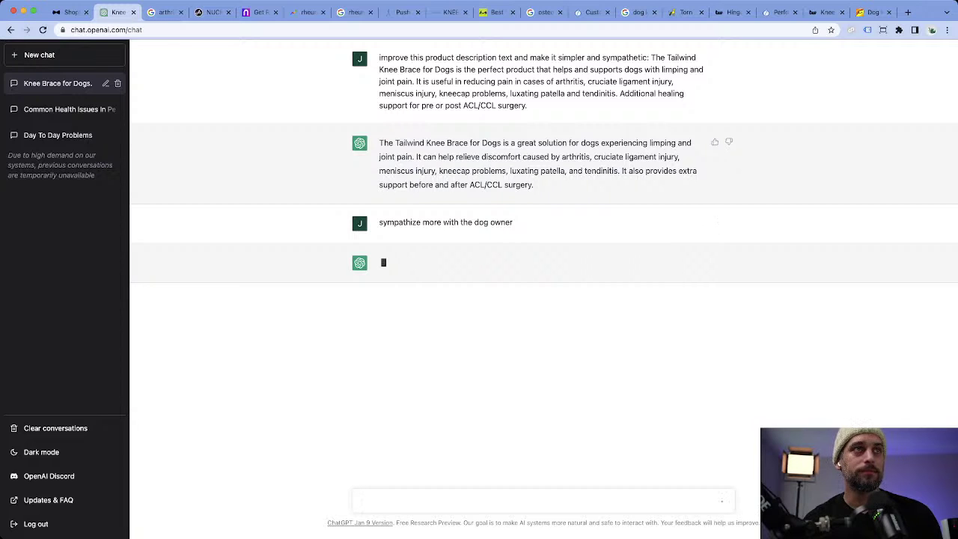
{"action": "triple_click", "coordinate": [537, 163]}
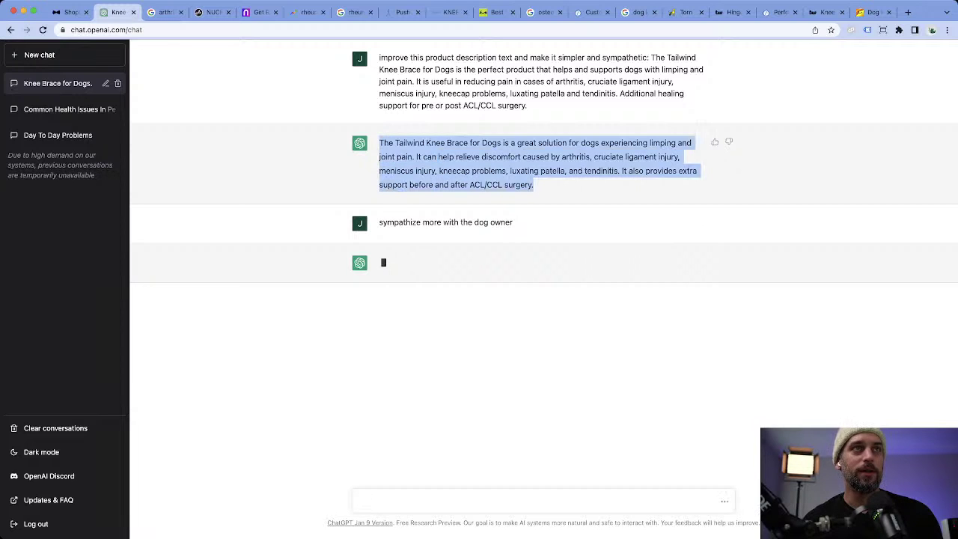
{"action": "left_click", "coordinate": [537, 163]}
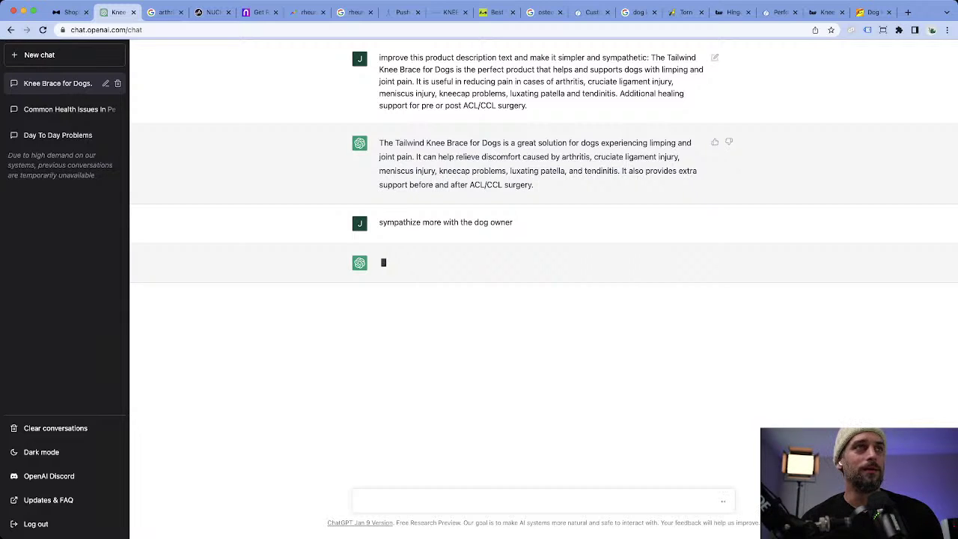
Review the description, sizing guide, measuring instructions and size chart on Tailwind's Knee Brace for Dogs product page.
{"action": "left_click", "coordinate": [822, 12]}
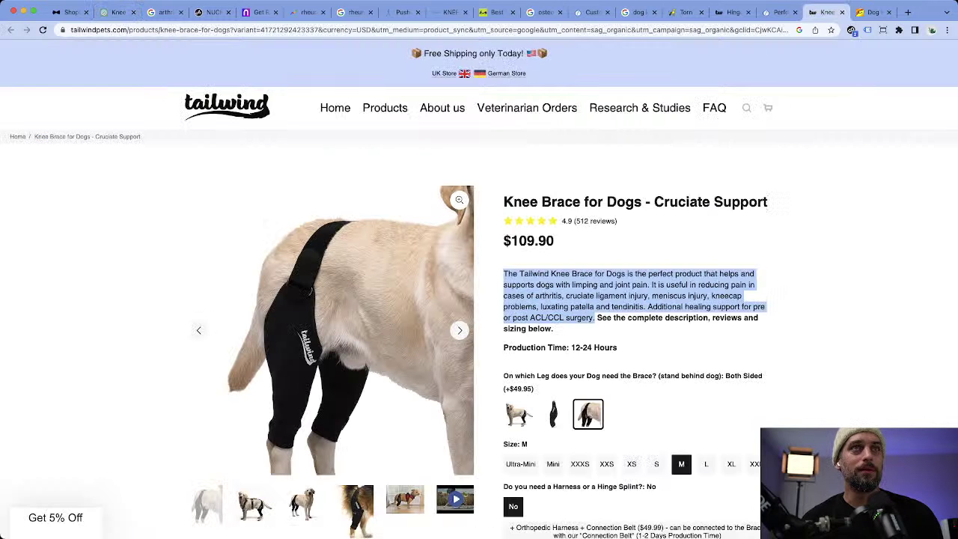
{"action": "scroll", "coordinate": [478, 299], "scroll_direction": "down", "scroll_amount": 5}
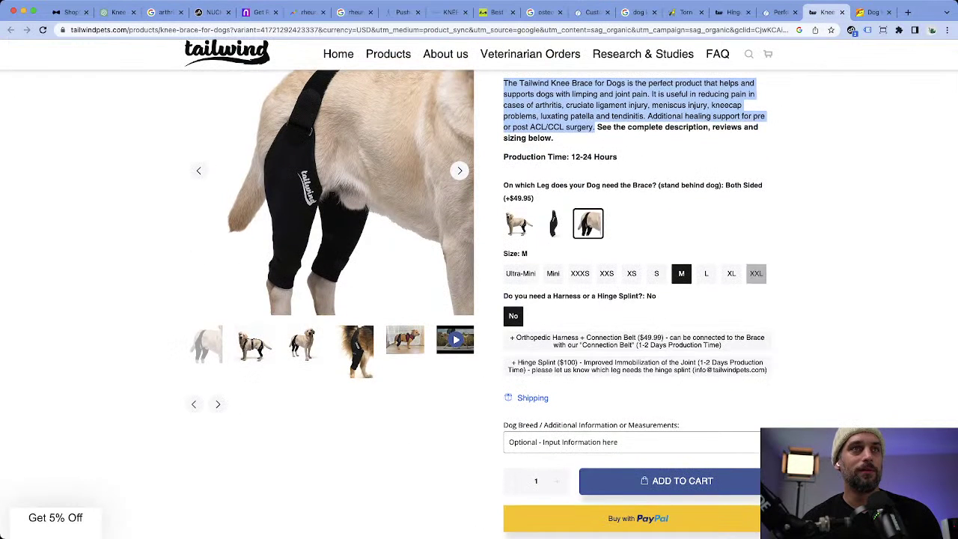
{"action": "scroll", "coordinate": [479, 299], "scroll_direction": "down", "scroll_amount": 5}
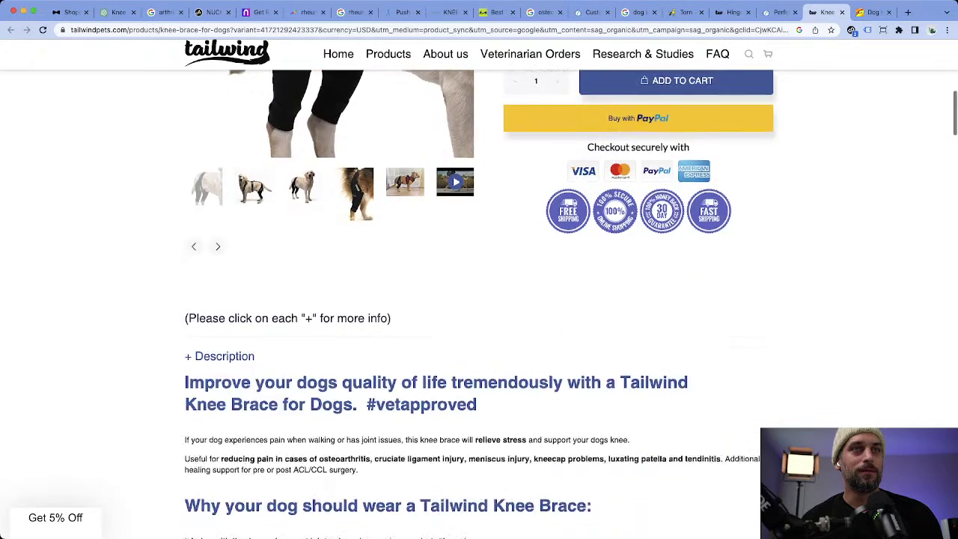
{"action": "scroll", "coordinate": [479, 299], "scroll_direction": "down", "scroll_amount": 5}
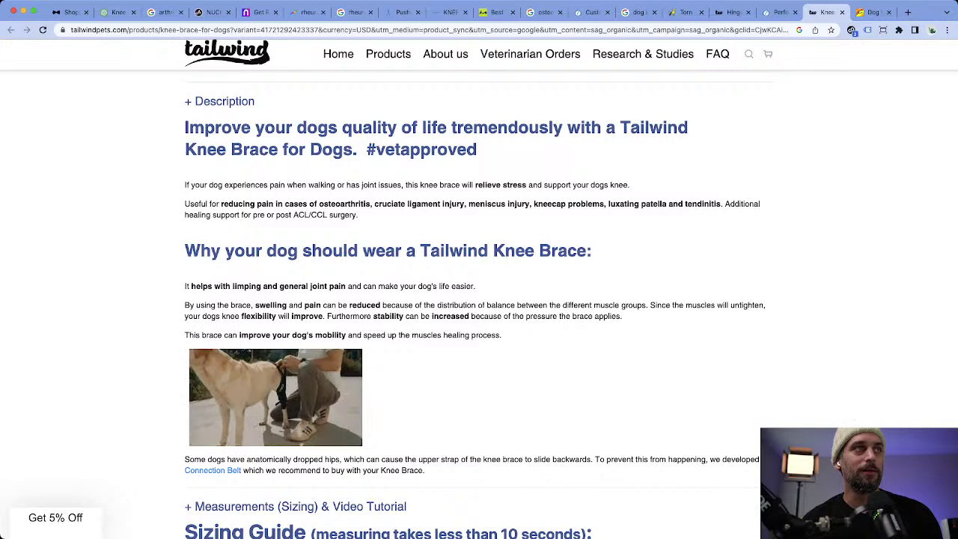
{"action": "scroll", "coordinate": [479, 300], "scroll_direction": "down", "scroll_amount": 3}
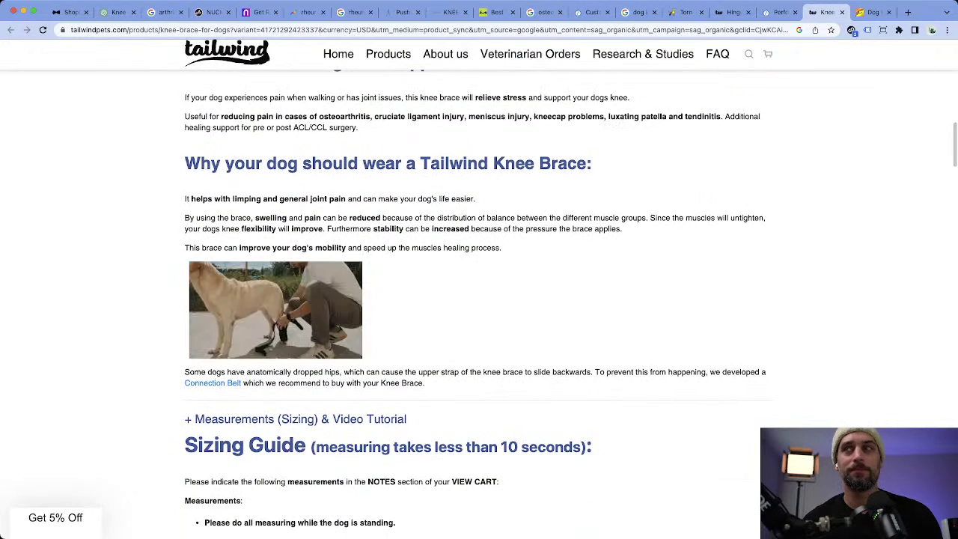
{"action": "scroll", "coordinate": [479, 299], "scroll_direction": "down", "scroll_amount": 10}
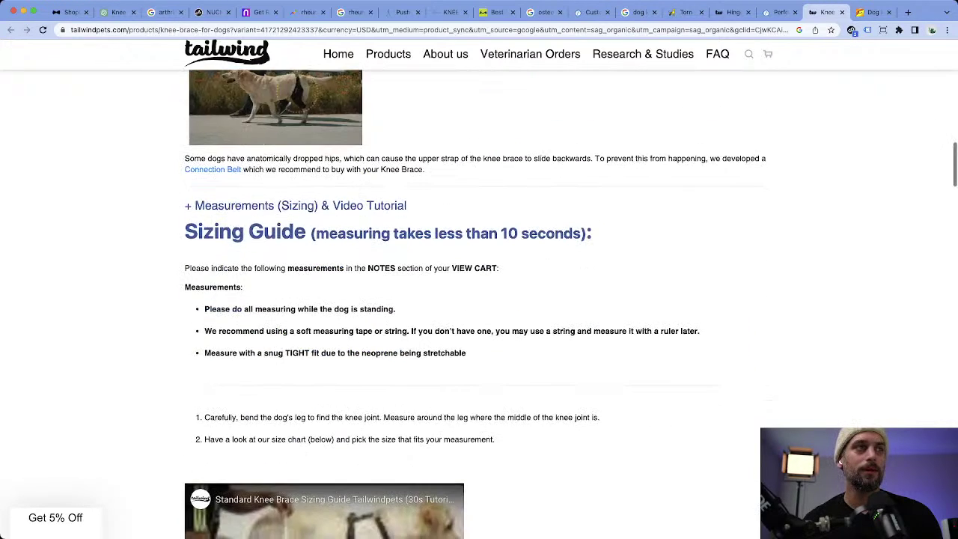
{"action": "scroll", "coordinate": [479, 300], "scroll_direction": "up", "scroll_amount": 3}
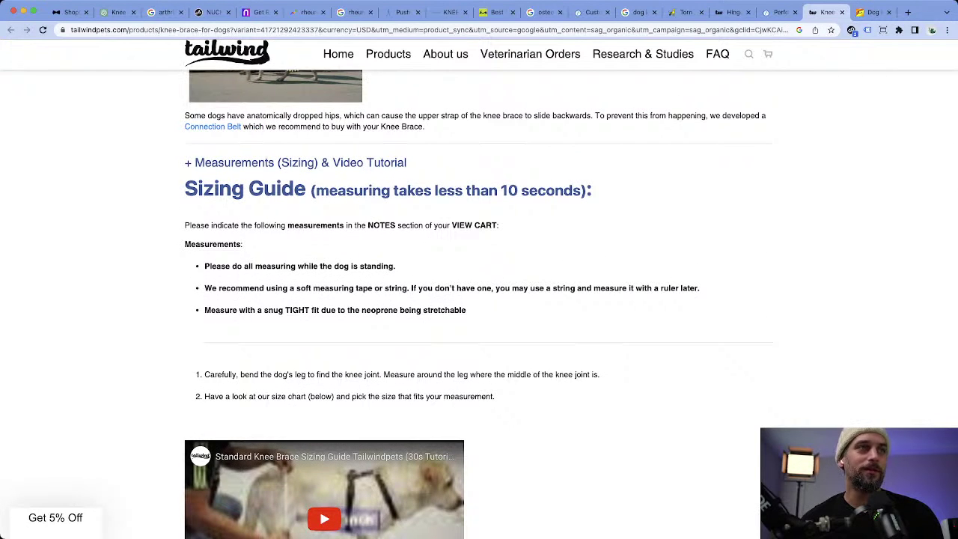
{"action": "scroll", "coordinate": [479, 300], "scroll_direction": "down", "scroll_amount": 11}
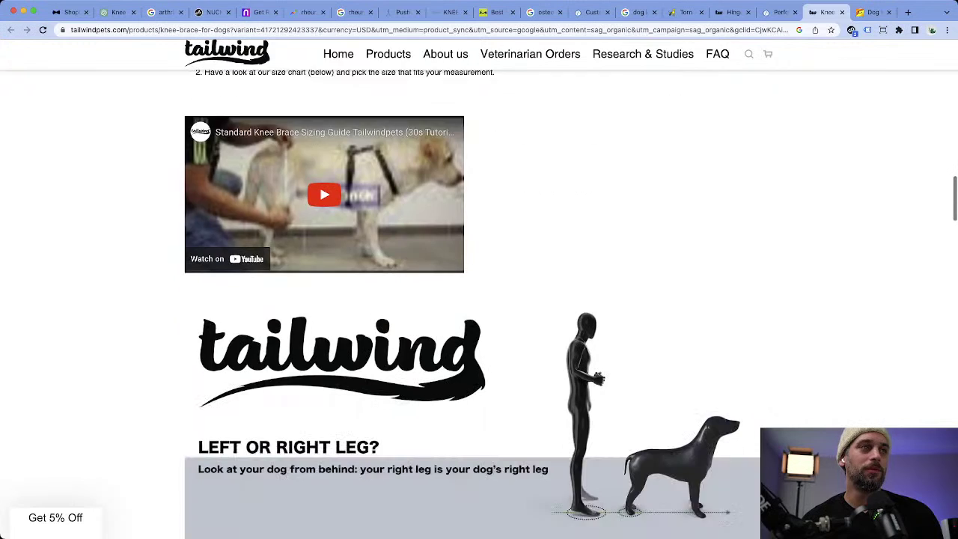
{"action": "scroll", "coordinate": [479, 299], "scroll_direction": "down", "scroll_amount": 6}
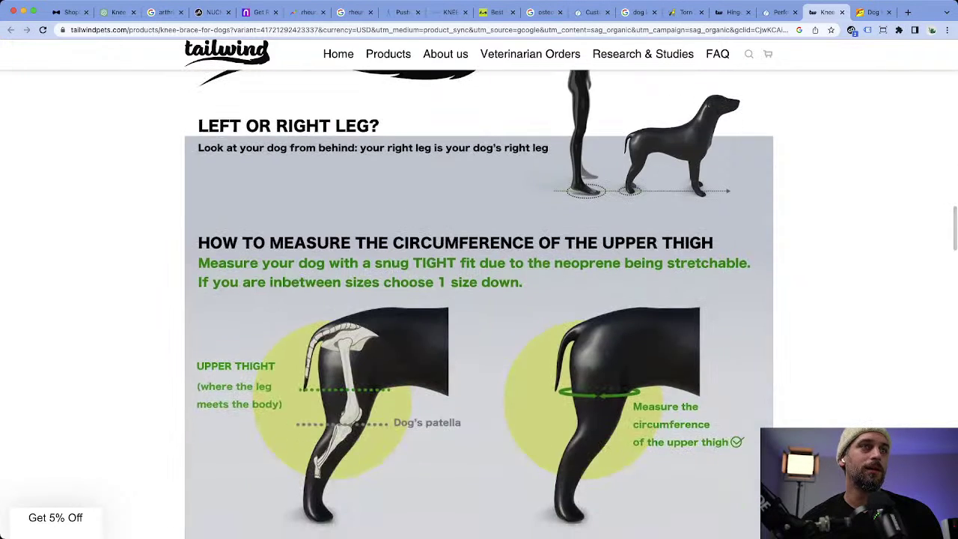
{"action": "scroll", "coordinate": [479, 299], "scroll_direction": "down", "scroll_amount": 11}
{"action": "scroll", "coordinate": [479, 299], "scroll_direction": "down", "scroll_amount": 12}
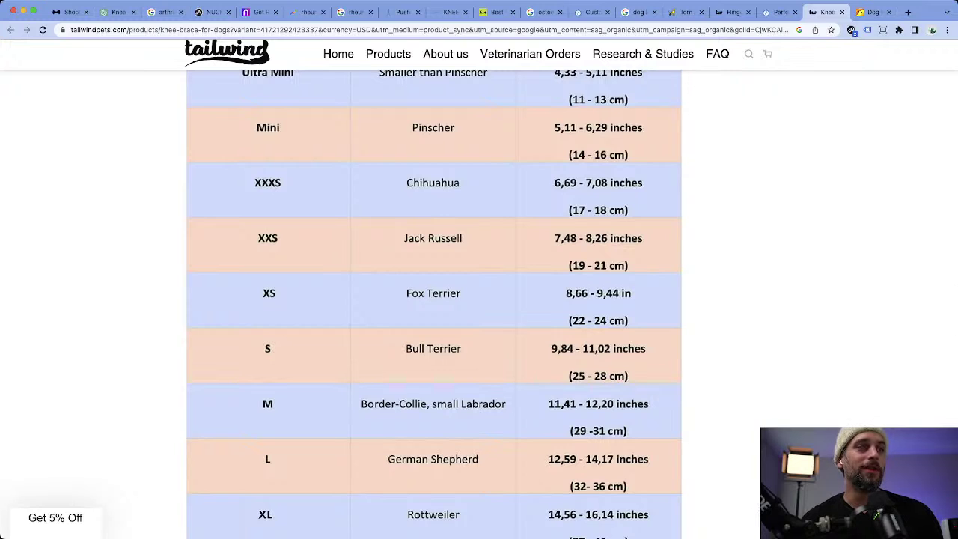
Check ChatGPT's reply and the Tailwindpets shop overview in ShopHunter, and return to the product details on Tailwind's Knee Brace page.
{"action": "left_click", "coordinate": [117, 12]}
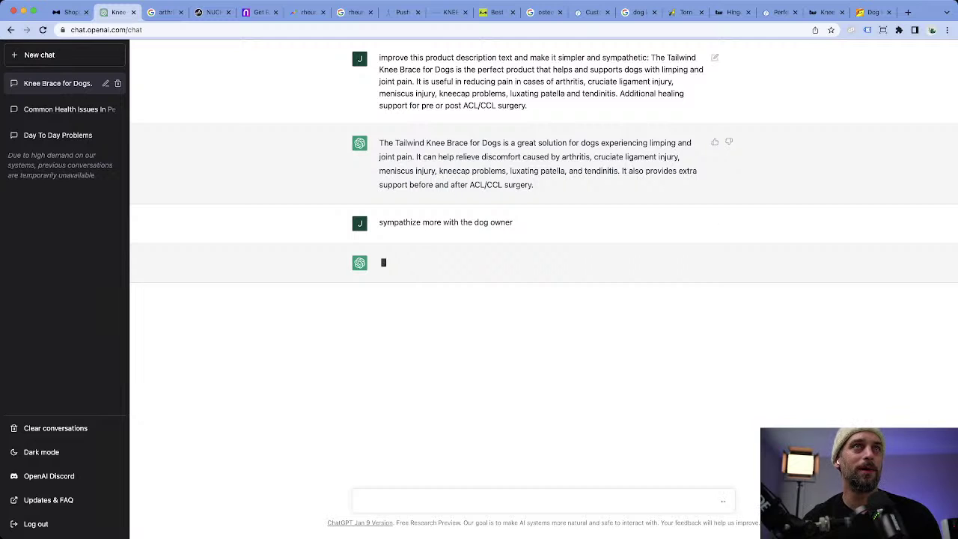
{"action": "left_click", "coordinate": [69, 12]}
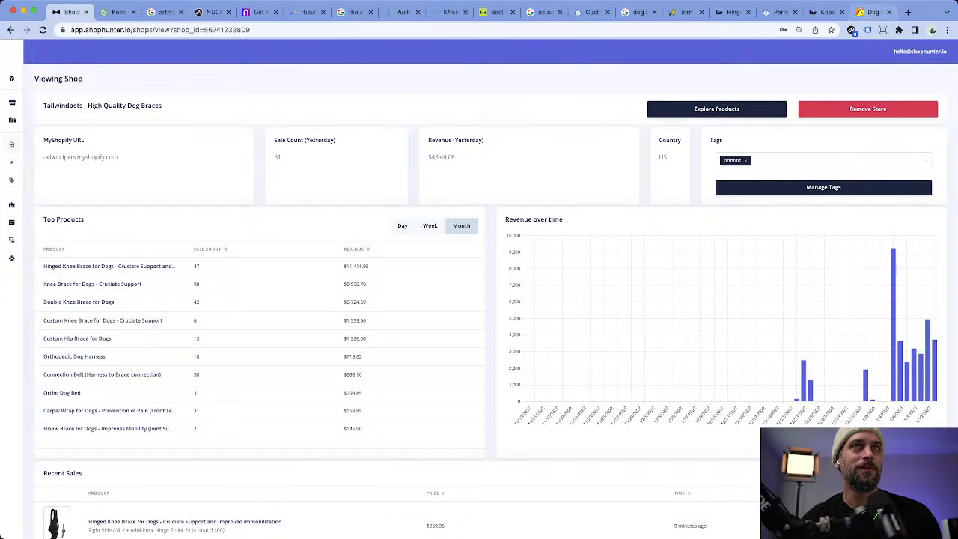
{"action": "left_click", "coordinate": [873, 12]}
{"action": "left_click", "coordinate": [822, 12]}
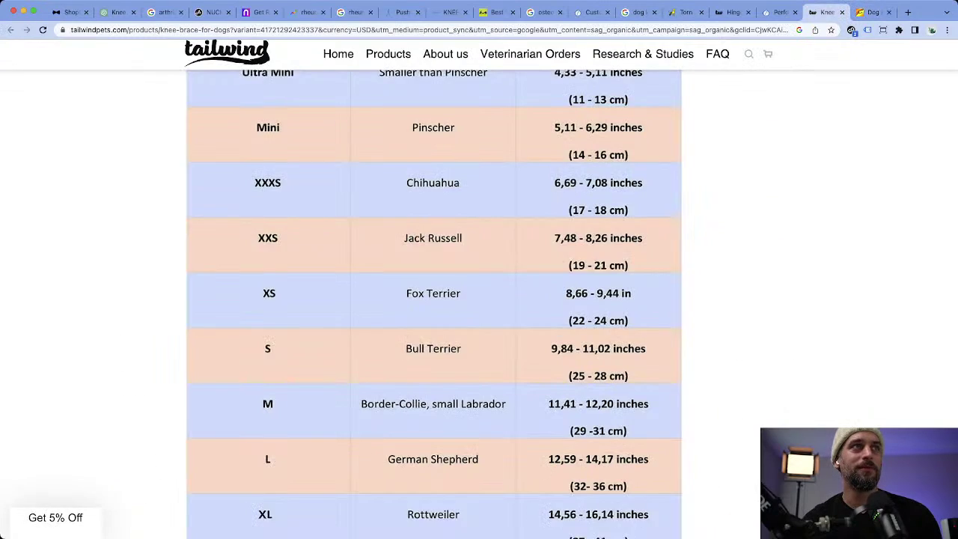
{"action": "scroll", "coordinate": [479, 299], "scroll_direction": "up", "scroll_amount": 15}
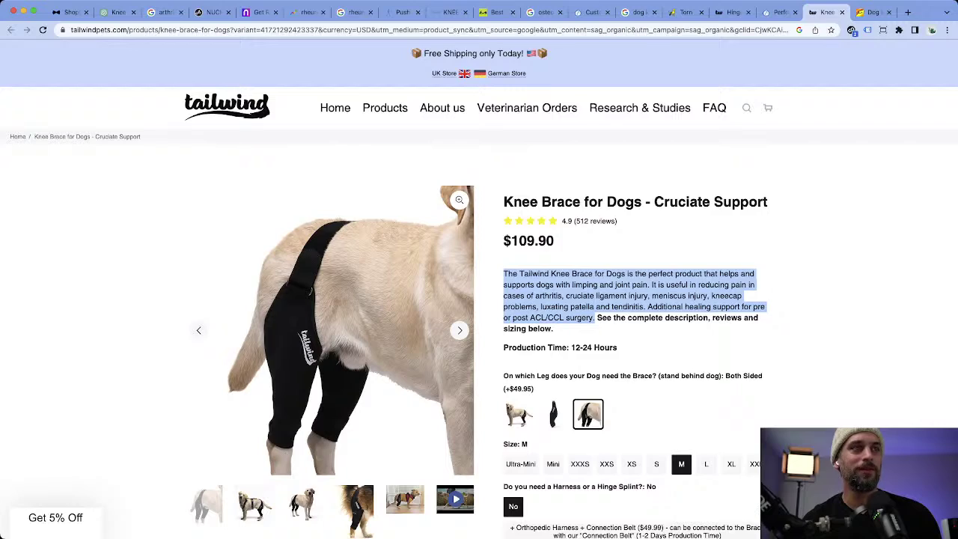
Browse Alibaba's "dog knee brace" search results, examining the brace designs, prices and minimum order quantities.
{"action": "key", "text": "ctrl+Tab"}
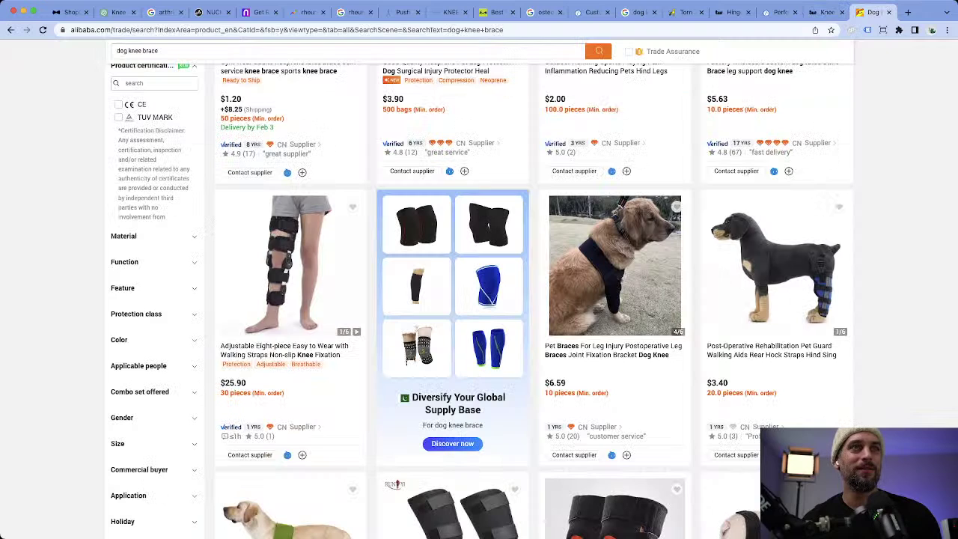
{"action": "scroll", "coordinate": [479, 300], "scroll_direction": "down", "scroll_amount": 4}
{"action": "scroll", "coordinate": [479, 299], "scroll_direction": "up", "scroll_amount": 10}
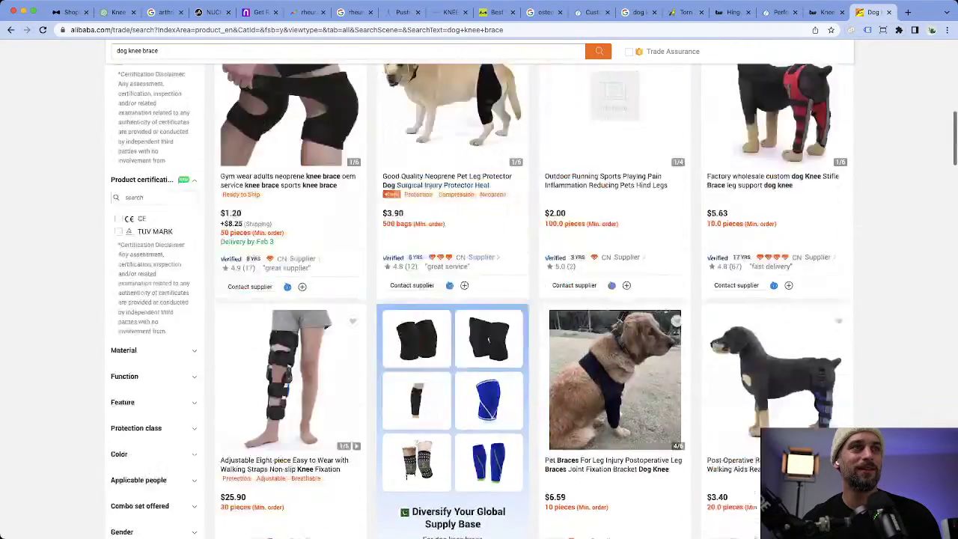
{"action": "scroll", "coordinate": [479, 299], "scroll_direction": "down", "scroll_amount": 5}
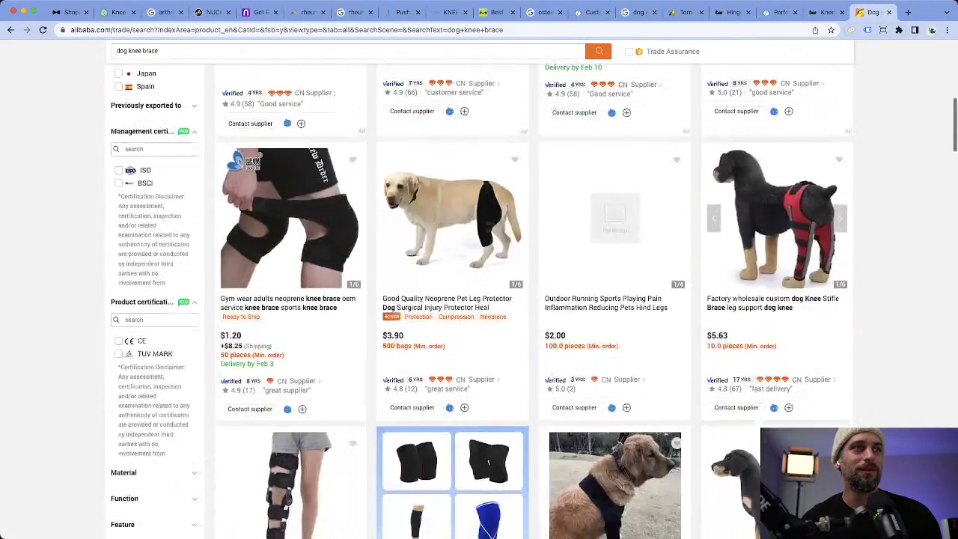
{"action": "scroll", "coordinate": [479, 299], "scroll_direction": "down", "scroll_amount": 2}
{"action": "scroll", "coordinate": [479, 300], "scroll_direction": "down", "scroll_amount": 3}
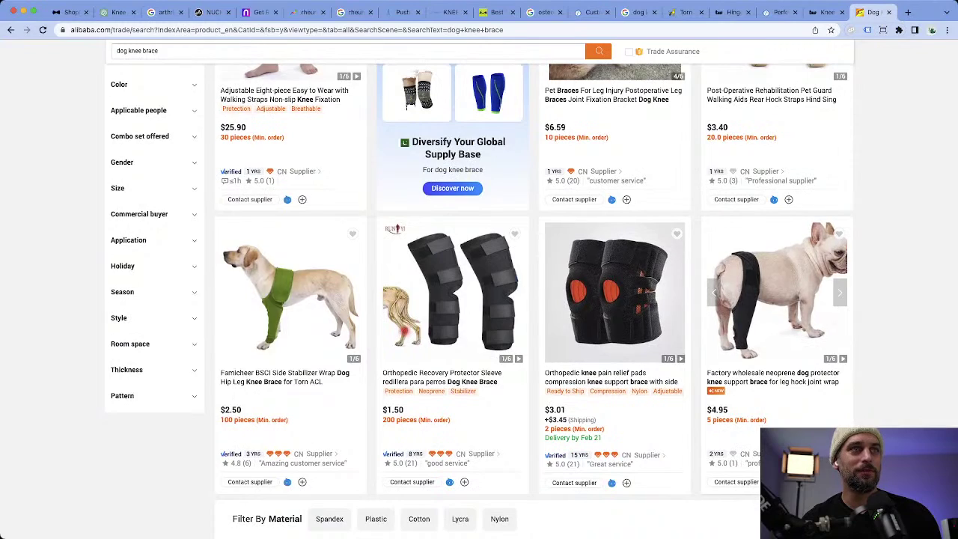
{"action": "scroll", "coordinate": [479, 299], "scroll_direction": "down", "scroll_amount": 3}
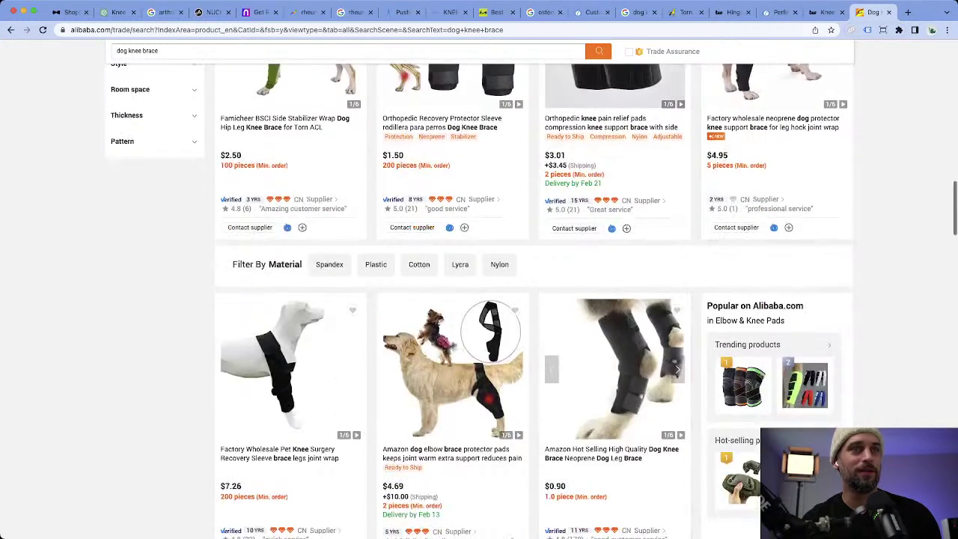
{"action": "scroll", "coordinate": [479, 300], "scroll_direction": "down", "scroll_amount": 3}
{"action": "scroll", "coordinate": [613, 344], "scroll_direction": "down", "scroll_amount": 3}
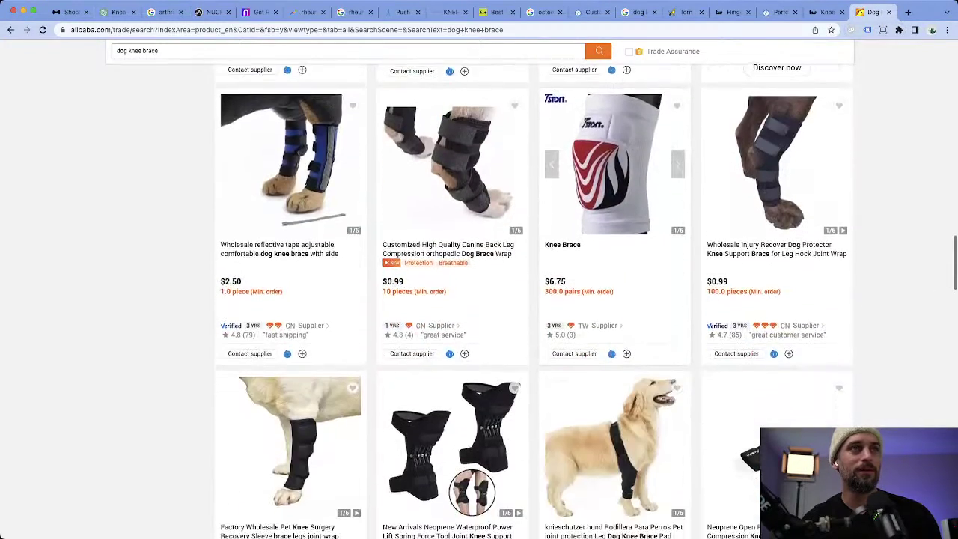
{"action": "scroll", "coordinate": [614, 344], "scroll_direction": "down", "scroll_amount": 5}
{"action": "scroll", "coordinate": [614, 299], "scroll_direction": "down", "scroll_amount": 7}
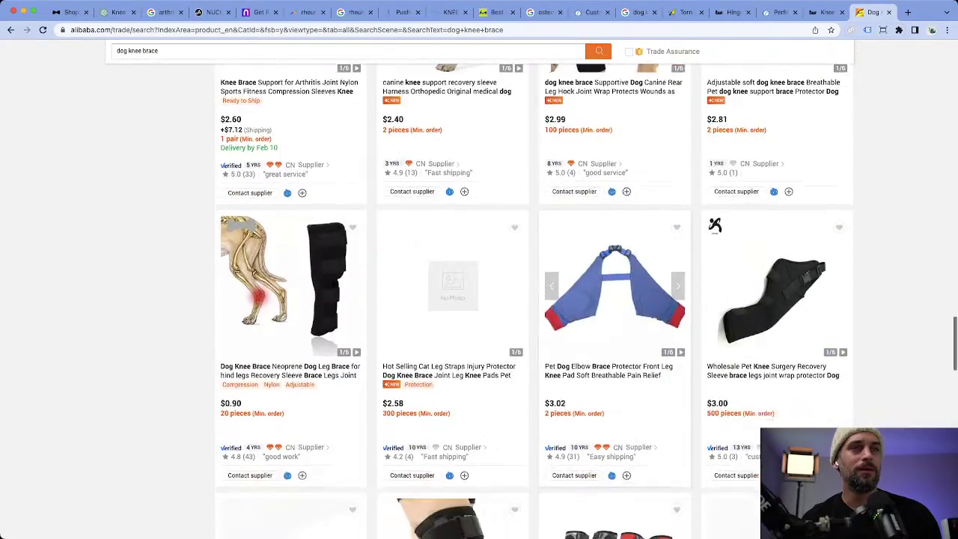
{"action": "scroll", "coordinate": [292, 255], "scroll_direction": "up", "scroll_amount": 2}
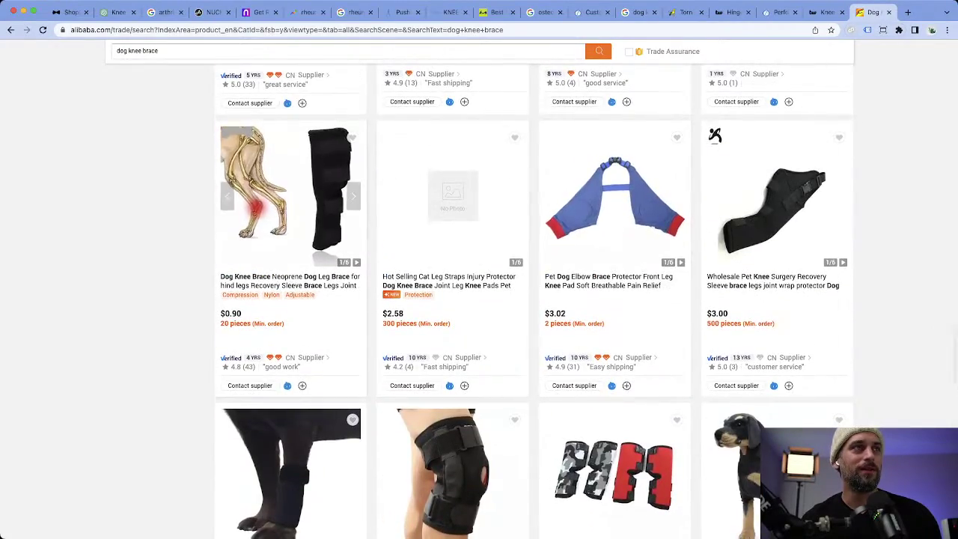
{"action": "scroll", "coordinate": [292, 254], "scroll_direction": "down", "scroll_amount": 3}
{"action": "scroll", "coordinate": [535, 300], "scroll_direction": "down", "scroll_amount": 6}
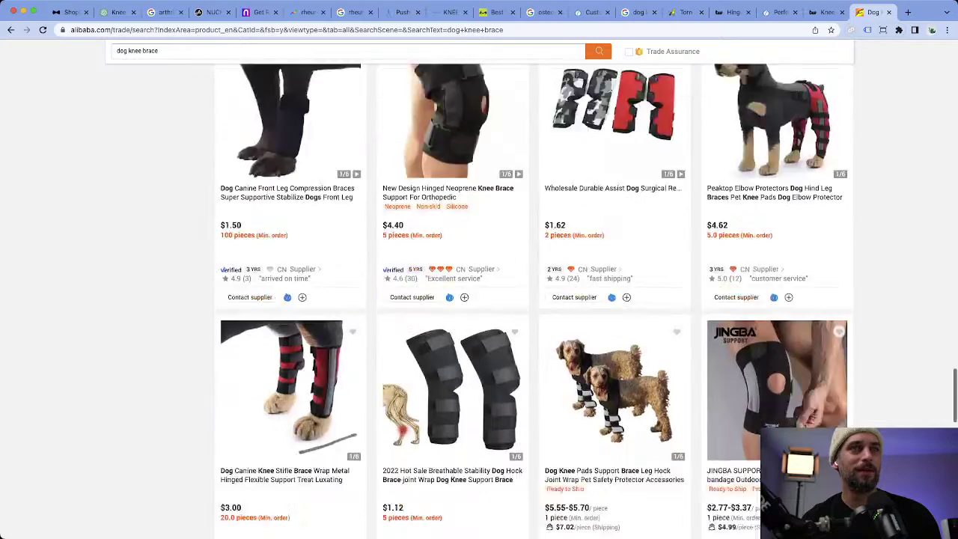
{"action": "scroll", "coordinate": [535, 299], "scroll_direction": "down", "scroll_amount": 4}
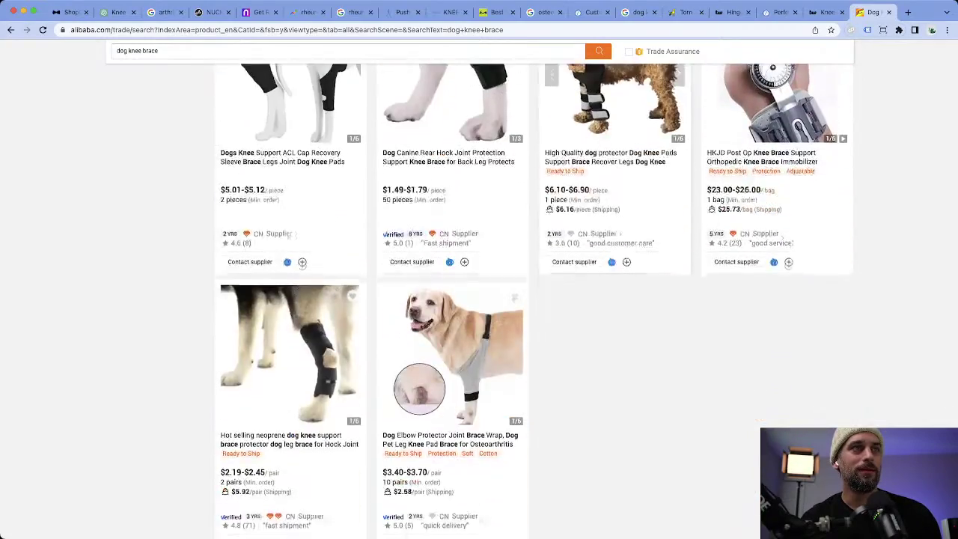
{"action": "scroll", "coordinate": [535, 300], "scroll_direction": "down", "scroll_amount": 6}
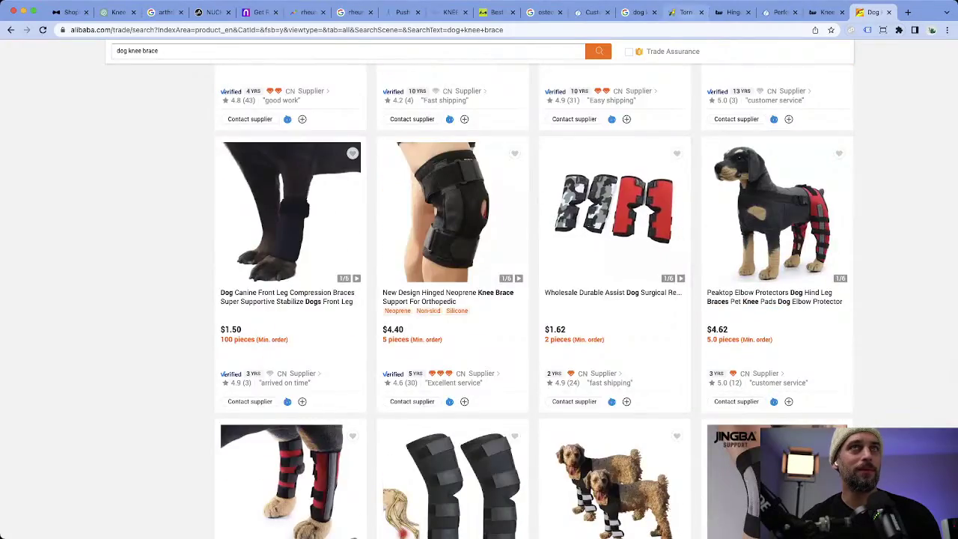
Return to the Google results for "dog knee brace", expand the shopping ads, and open the $325.00 Animal Ortho Care knee brace listing.
{"action": "left_click", "coordinate": [730, 12]}
{"action": "left_click", "coordinate": [638, 12]}
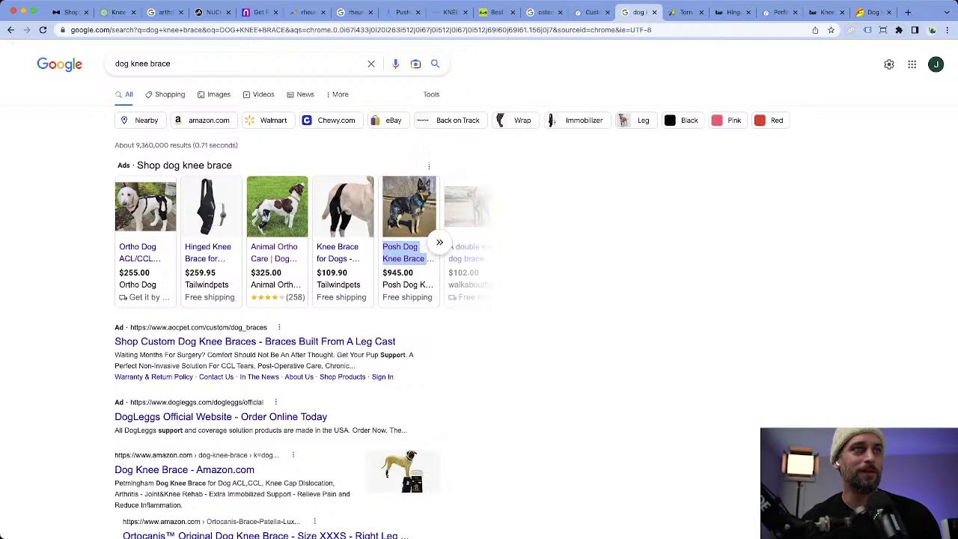
{"action": "left_click", "coordinate": [440, 242]}
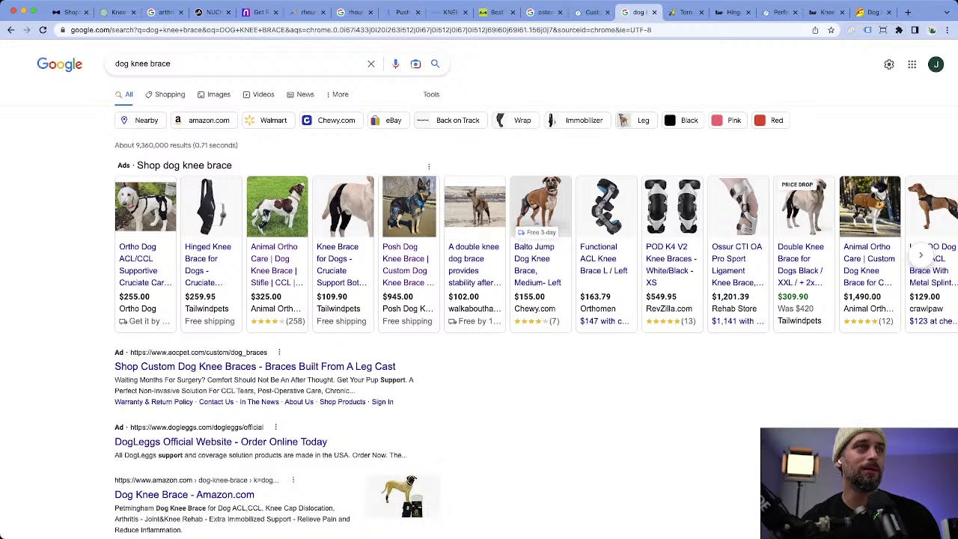
{"action": "mouse_move", "coordinate": [277, 246]}
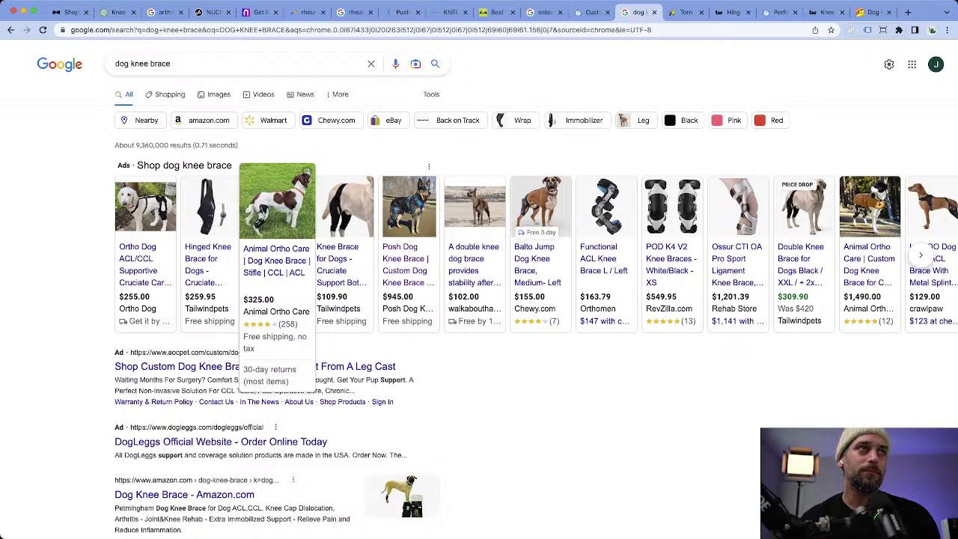
{"action": "left_click", "coordinate": [276, 224]}
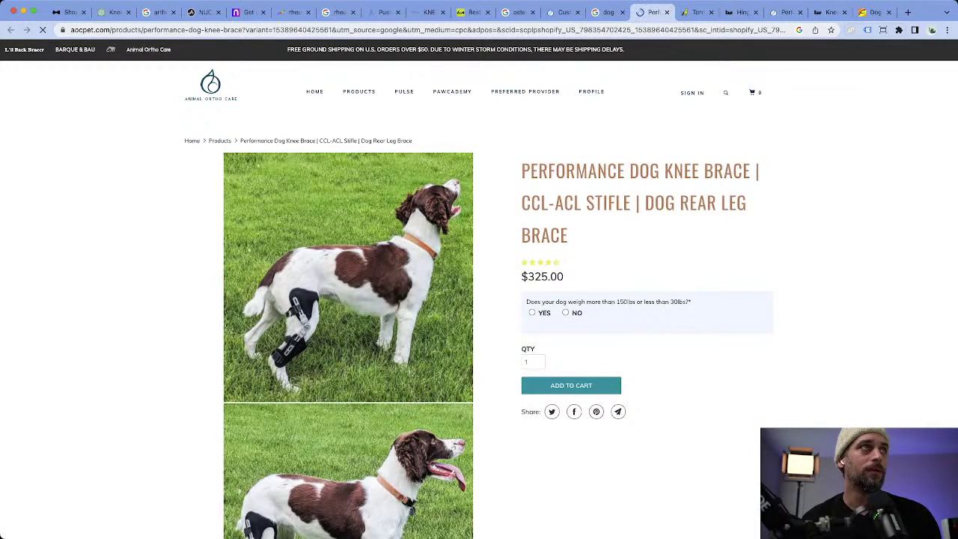
{"action": "left_click_drag", "start_coordinate": [112, 30], "coordinate": [60, 30]}
{"action": "key", "text": "super+c"}
{"action": "left_click", "coordinate": [67, 11]}
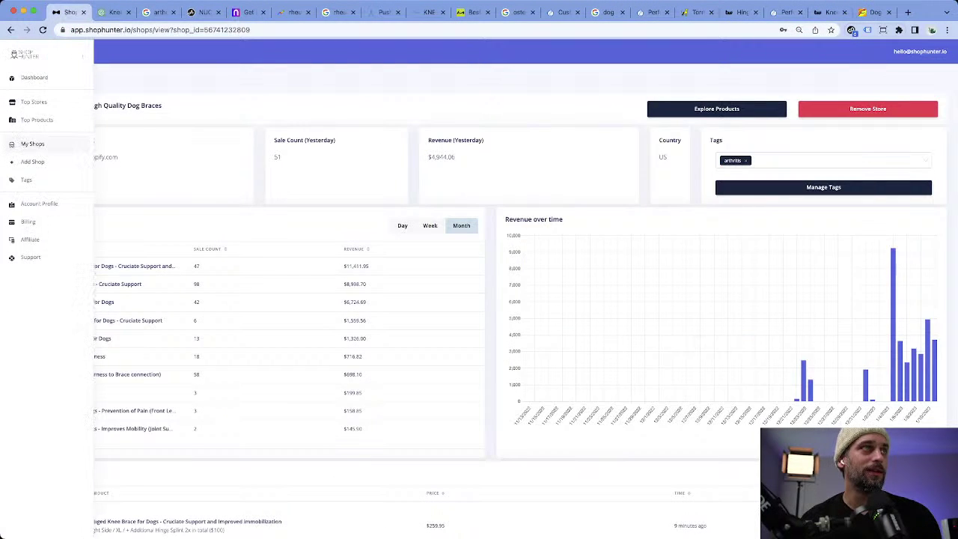
{"action": "left_click", "coordinate": [32, 161]}
{"action": "key", "text": "super+v"}
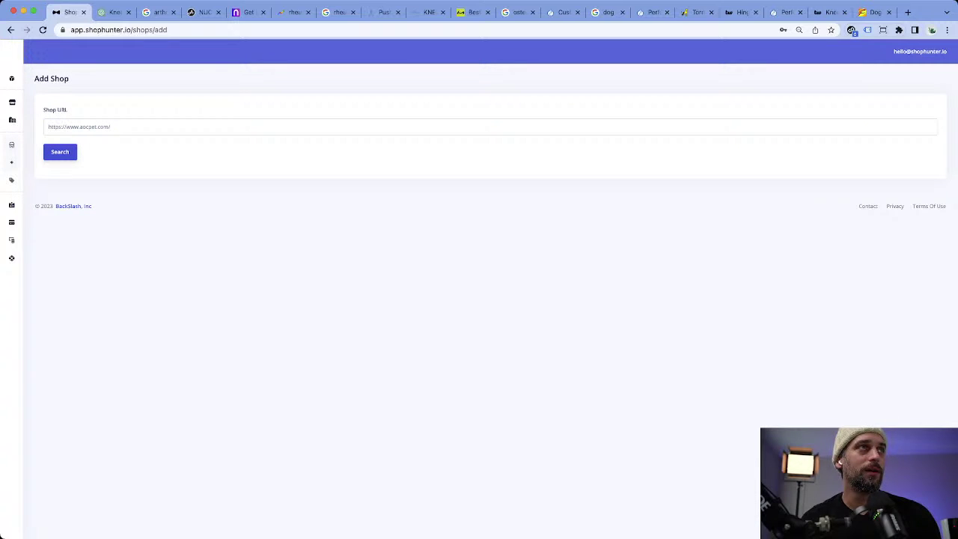
{"action": "left_click", "coordinate": [59, 151]}
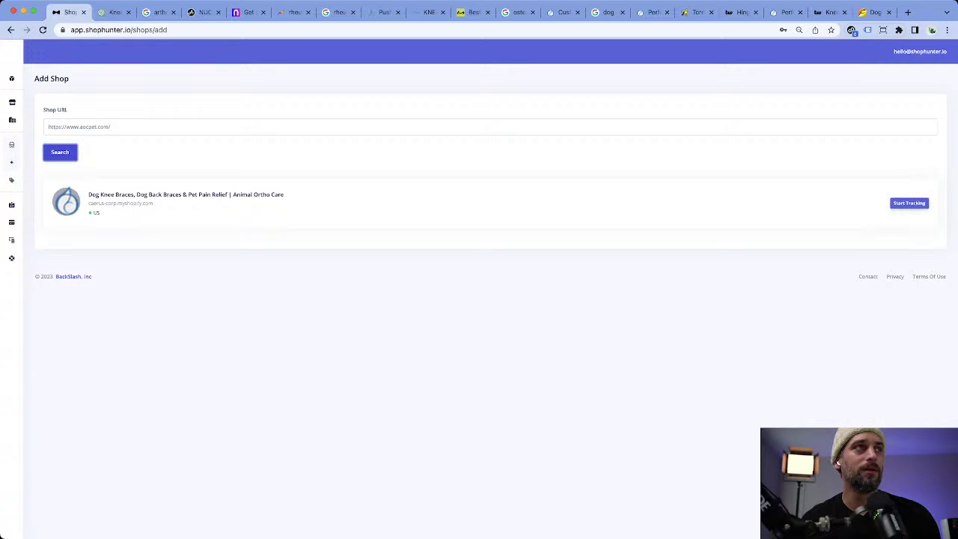
{"action": "key", "text": "Tab"}
{"action": "key", "text": "Return"}
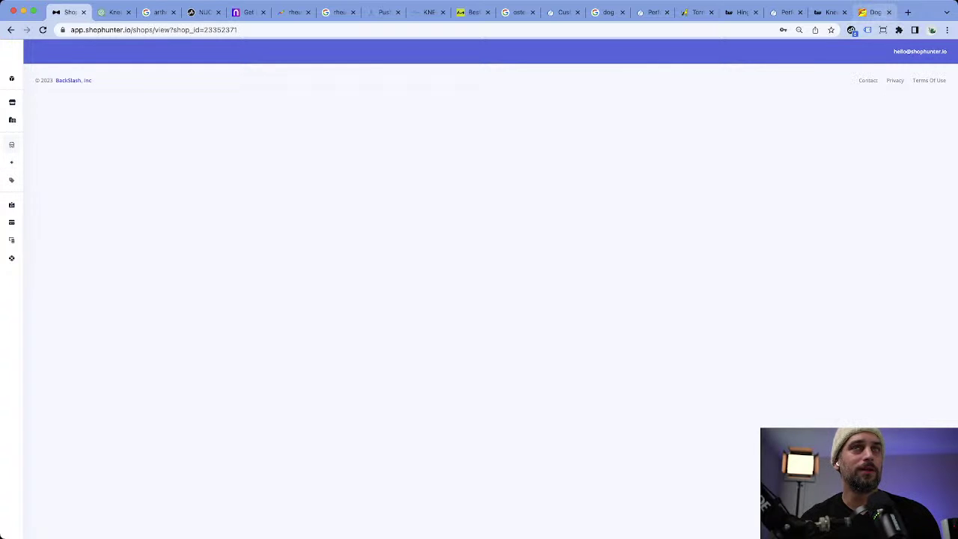
Close the Alibaba results, Tailwind's Knee Brace for Dogs page, and the older Performance Dog Knee Brace page beside it.
{"action": "left_click", "coordinate": [868, 12]}
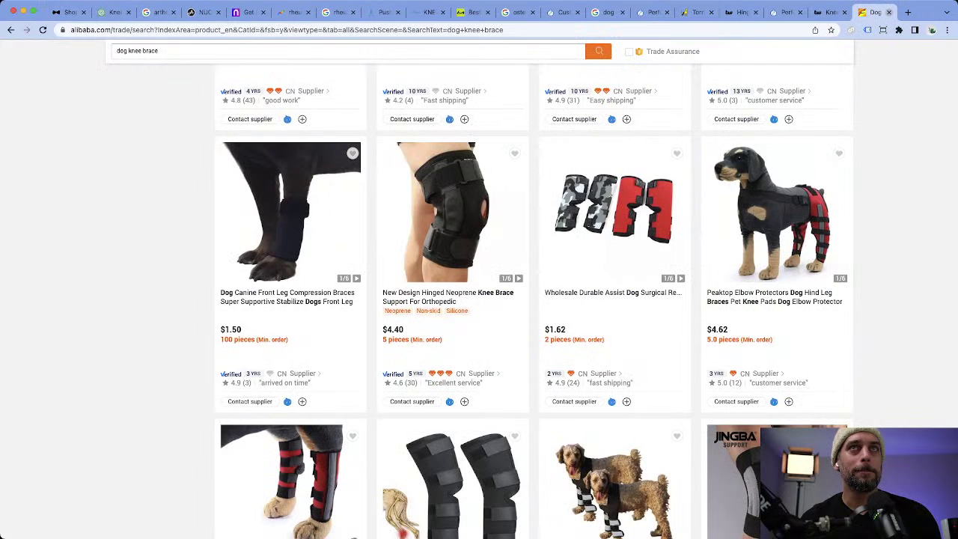
{"action": "key", "text": "ctrl+w"}
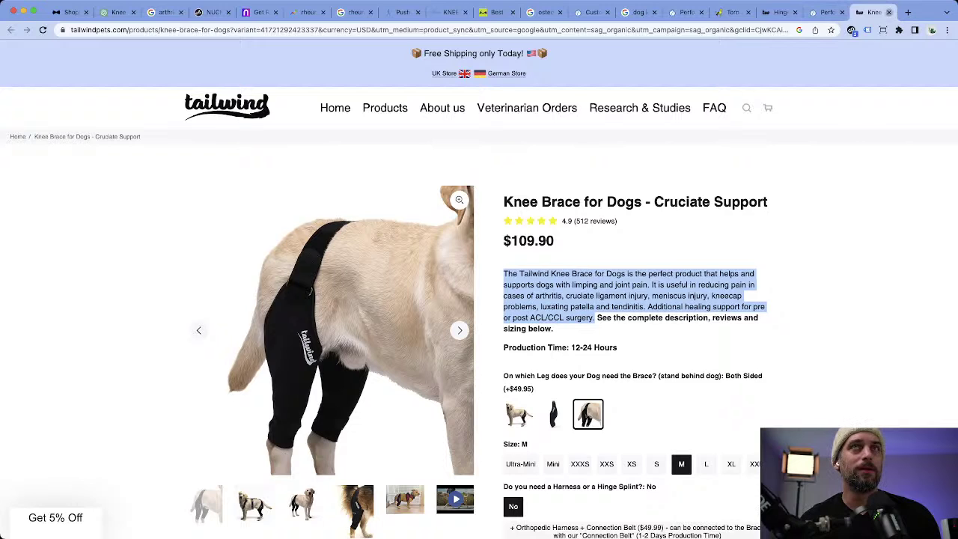
{"action": "key", "text": "ctrl+w"}
{"action": "key", "text": "ctrl+w"}
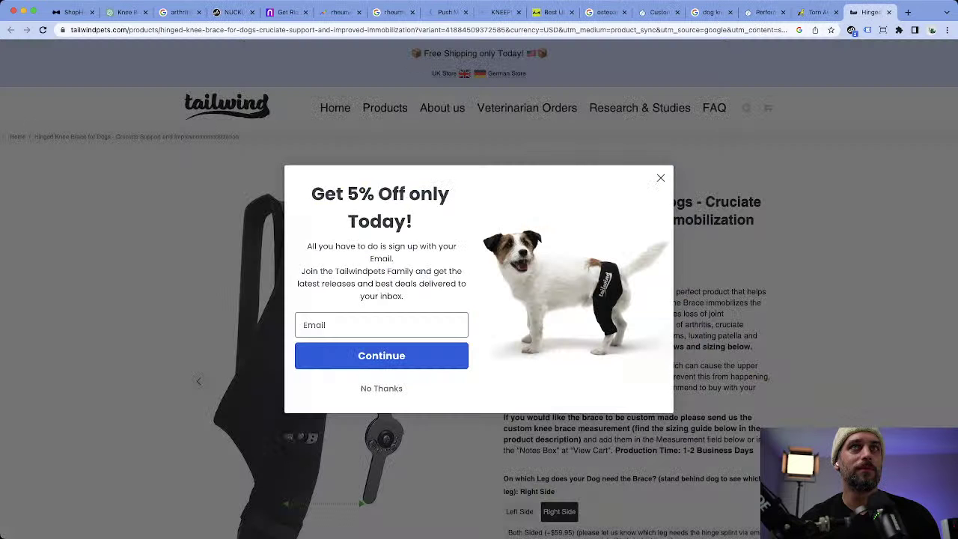
{"action": "left_click", "coordinate": [170, 30]}
{"action": "left_click_drag", "start_coordinate": [168, 30], "coordinate": [92, 30]}
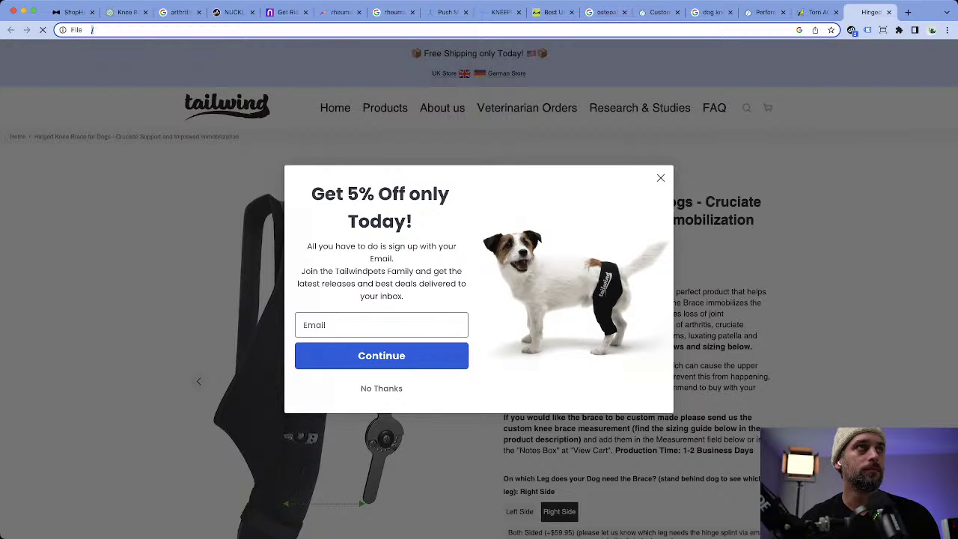
{"action": "key", "text": "super+bracketleft"}
{"action": "key", "text": "Return"}
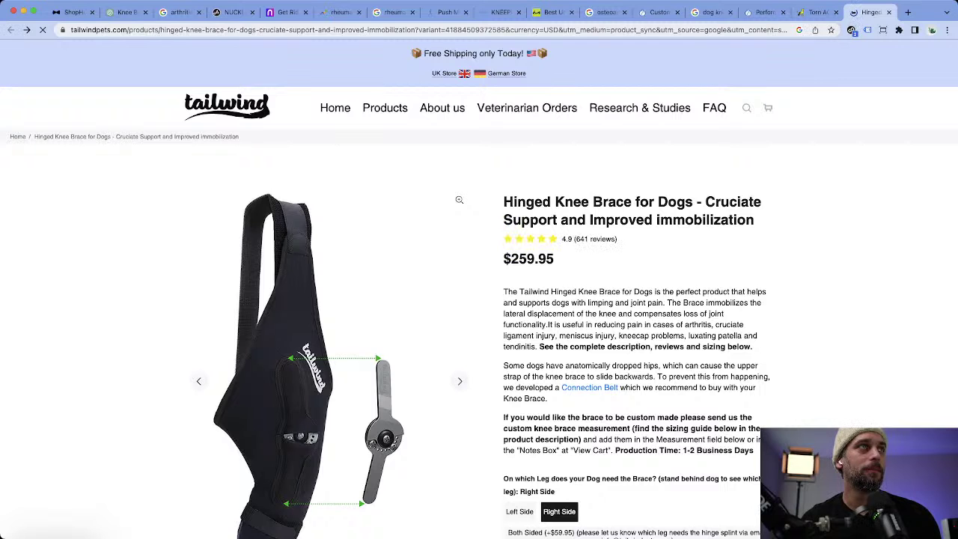
{"action": "key", "text": "super+1"}
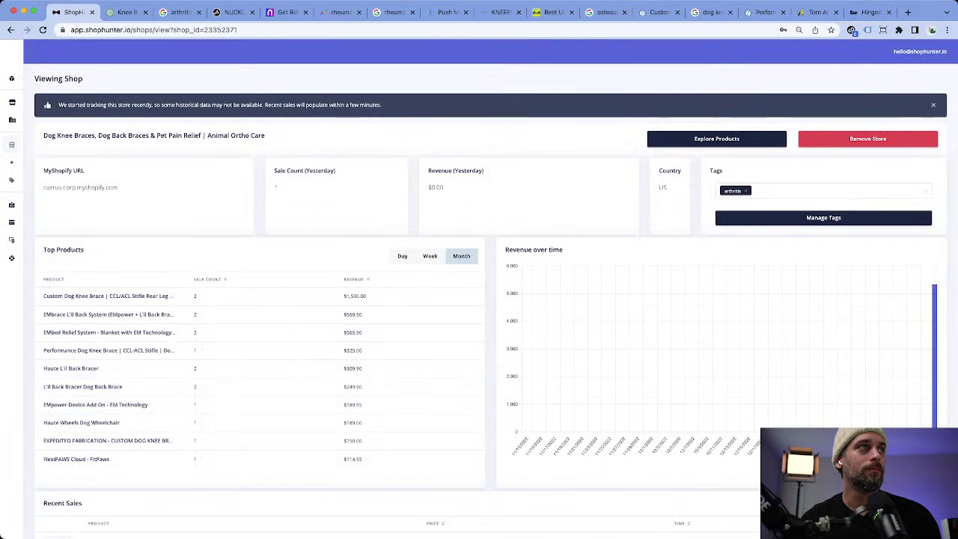
{"action": "left_click", "coordinate": [12, 163]}
{"action": "left_click", "coordinate": [86, 127]}
{"action": "type", "text": "https://www.tailwindpets.com/"}
{"action": "left_click", "coordinate": [60, 152]}
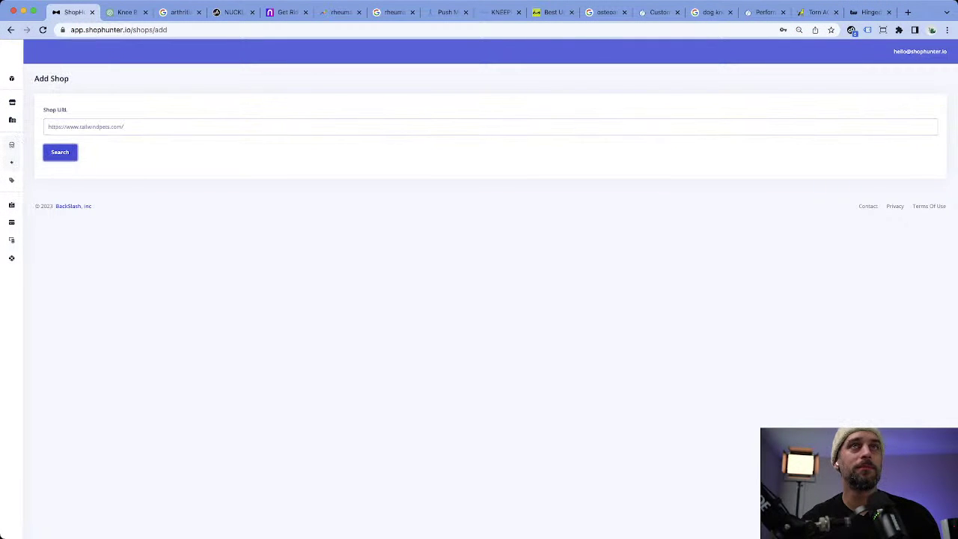
{"action": "key", "text": "Return"}
{"action": "left_click", "coordinate": [909, 203]}
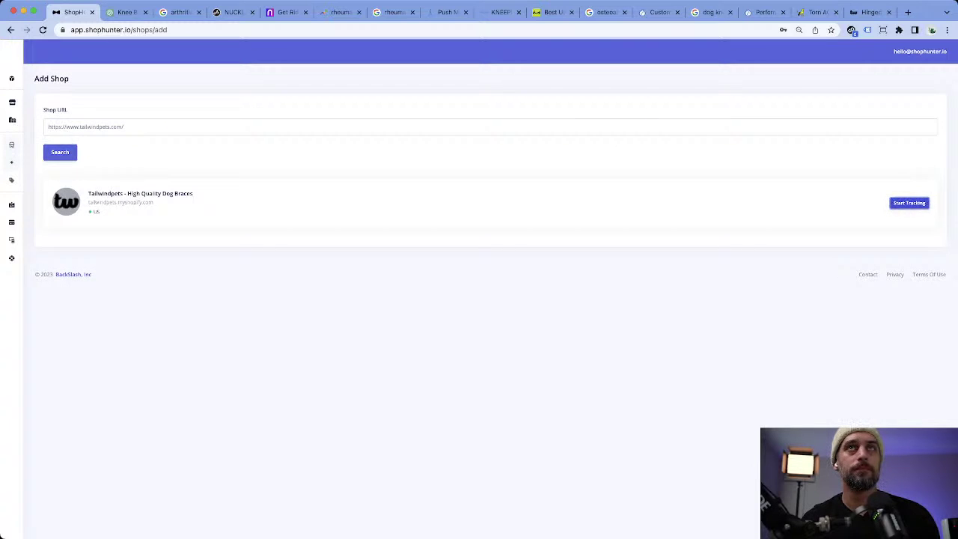
Close Tailwind's Hinged Knee Brace page, and copy Ortho Dog's shop address before closing its Cruciate Care Knee Brace page.
{"action": "left_click", "coordinate": [864, 12]}
{"action": "key", "text": "super+w"}
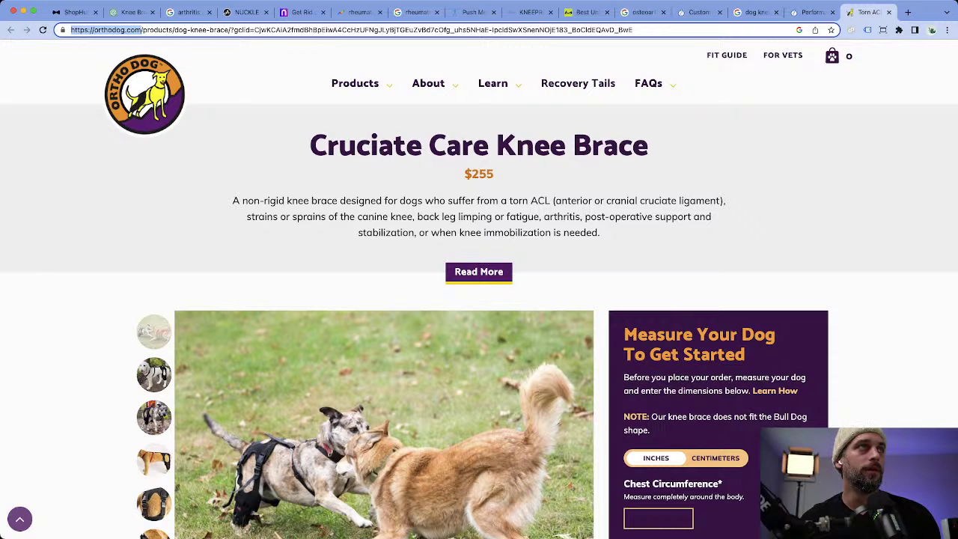
{"action": "key", "text": "super+w"}
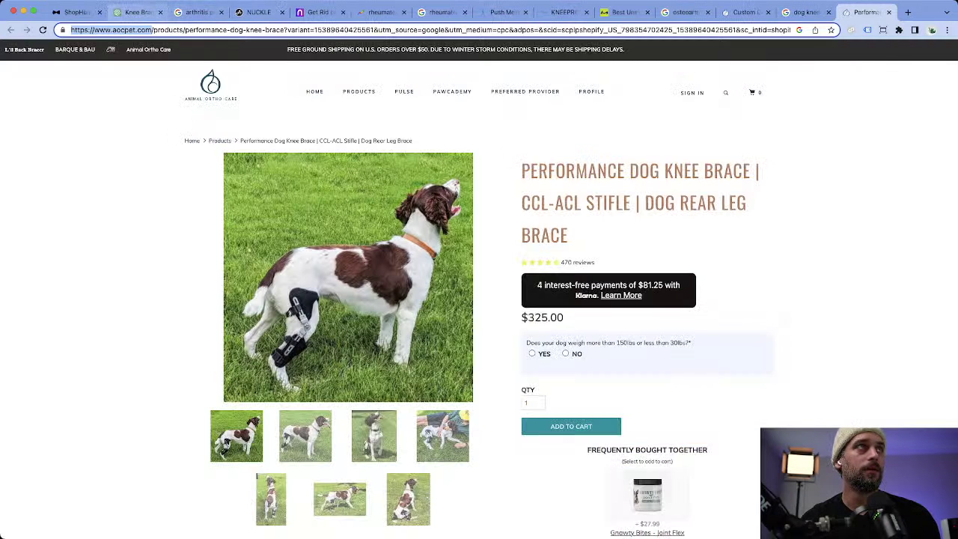
{"action": "key", "text": "super+1"}
{"action": "left_click", "coordinate": [30, 162]}
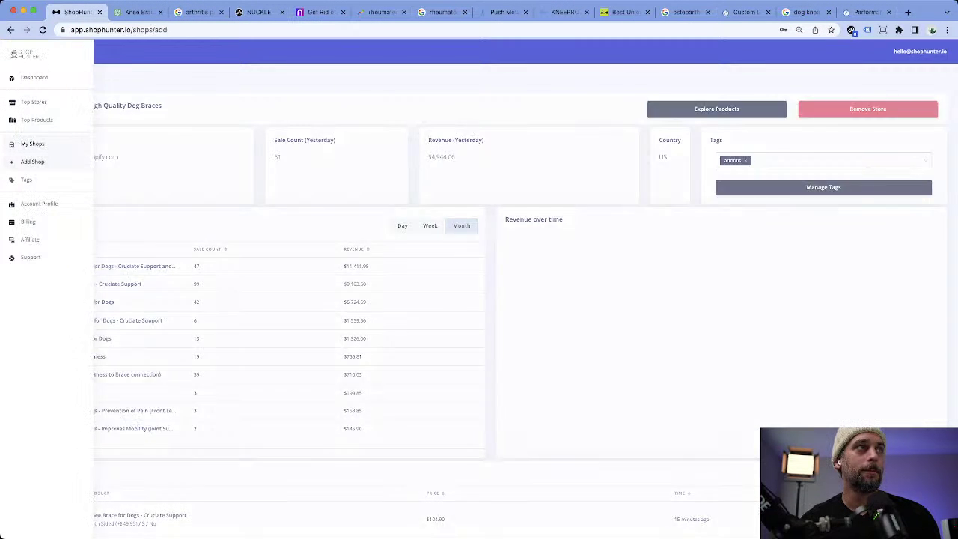
{"action": "left_click", "coordinate": [491, 127]}
{"action": "type", "text": "https://orthodog.com/"}
{"action": "key", "text": "Return"}
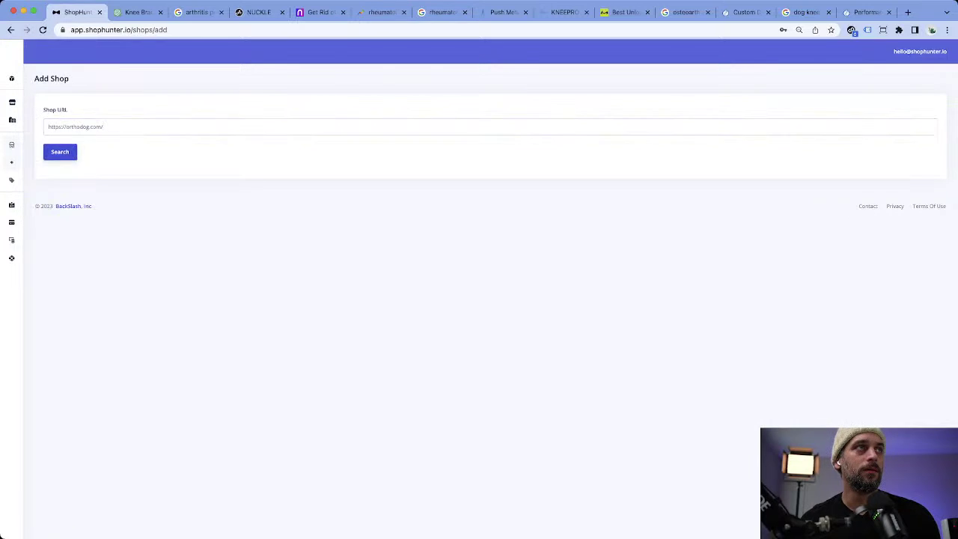
Close the Animal Ortho Care product page and open the $945.00 Posh Dog Knee Brace listing from the Google shopping ads.
{"action": "key", "text": "super+9"}
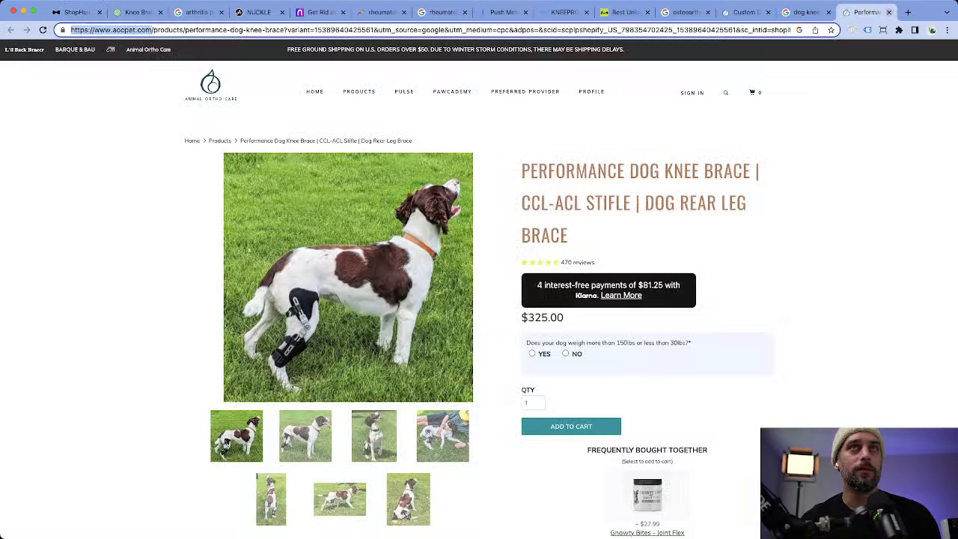
{"action": "left_click", "coordinate": [888, 12]}
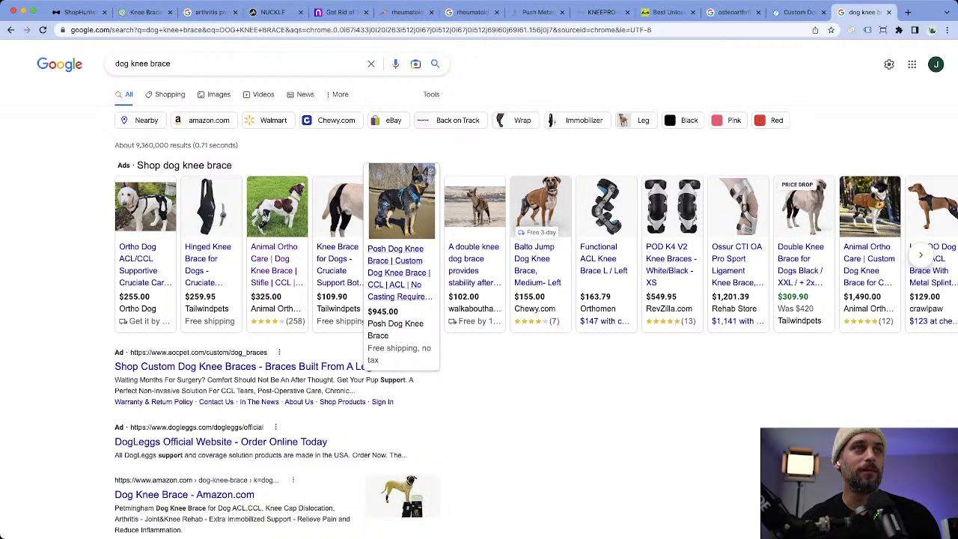
{"action": "left_click", "coordinate": [397, 270]}
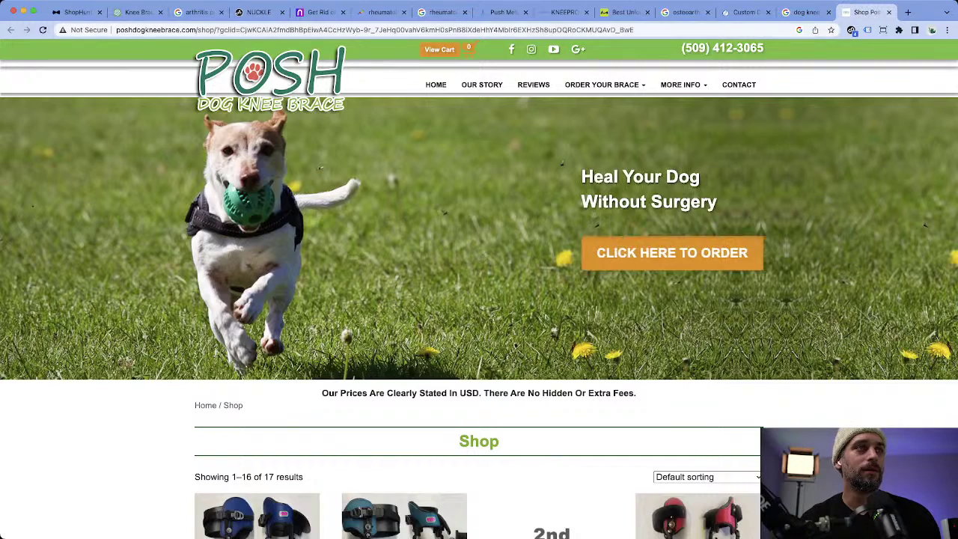
Examine the braces, spare parts and prices in Posh Dog Knee Brace's shop catalogue.
{"action": "scroll", "coordinate": [479, 299], "scroll_direction": "down", "scroll_amount": 3}
{"action": "scroll", "coordinate": [479, 299], "scroll_direction": "down", "scroll_amount": 3}
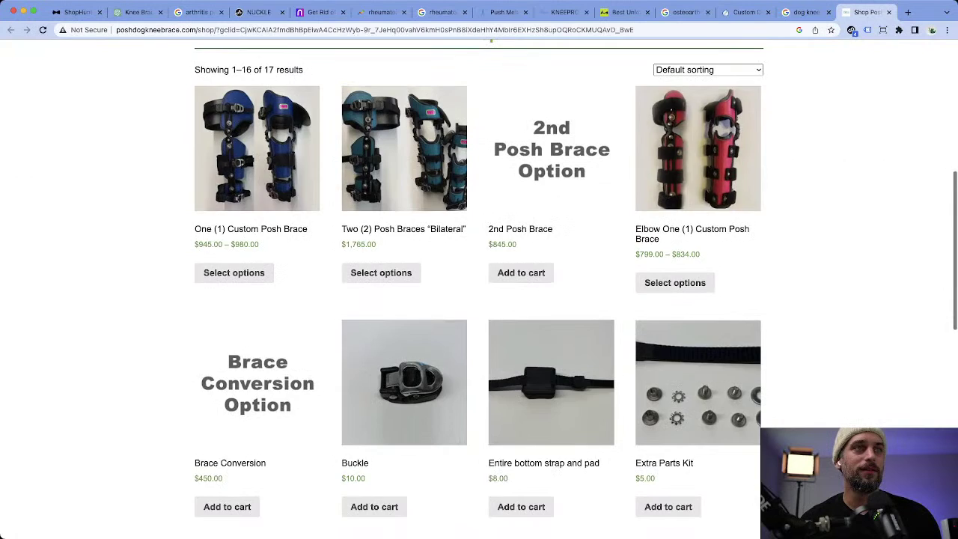
{"action": "scroll", "coordinate": [479, 300], "scroll_direction": "down", "scroll_amount": 3}
{"action": "scroll", "coordinate": [479, 300], "scroll_direction": "down", "scroll_amount": 3}
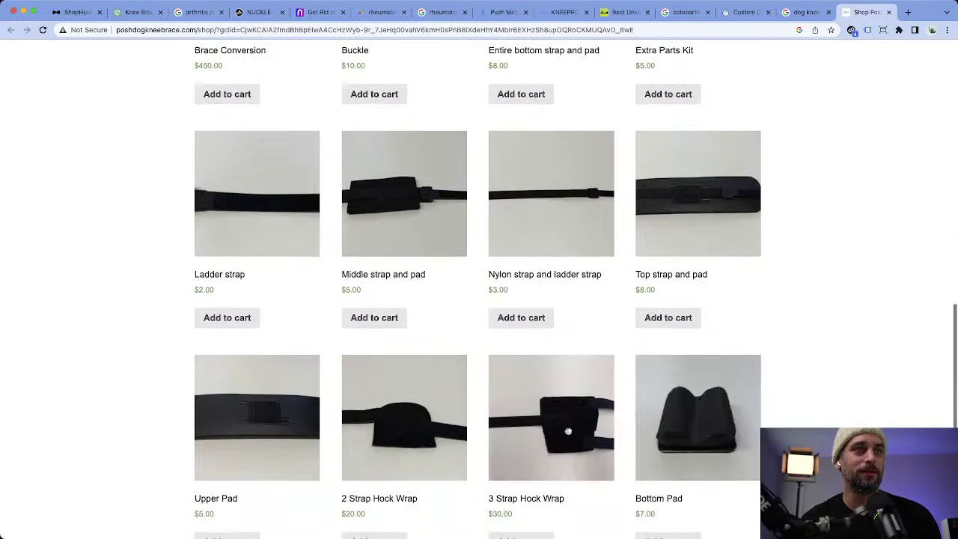
{"action": "scroll", "coordinate": [479, 300], "scroll_direction": "down", "scroll_amount": 3}
{"action": "scroll", "coordinate": [479, 299], "scroll_direction": "up", "scroll_amount": 6}
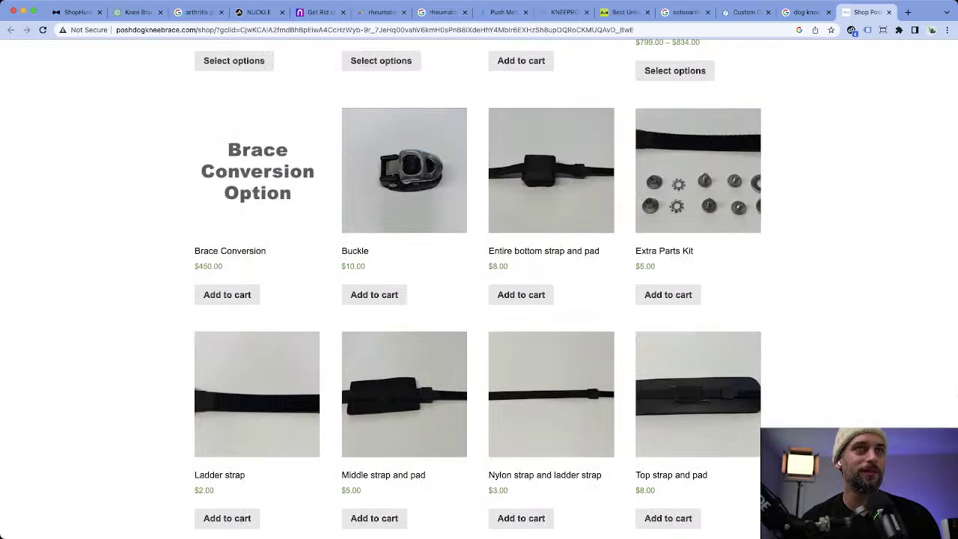
{"action": "scroll", "coordinate": [479, 299], "scroll_direction": "up", "scroll_amount": 4}
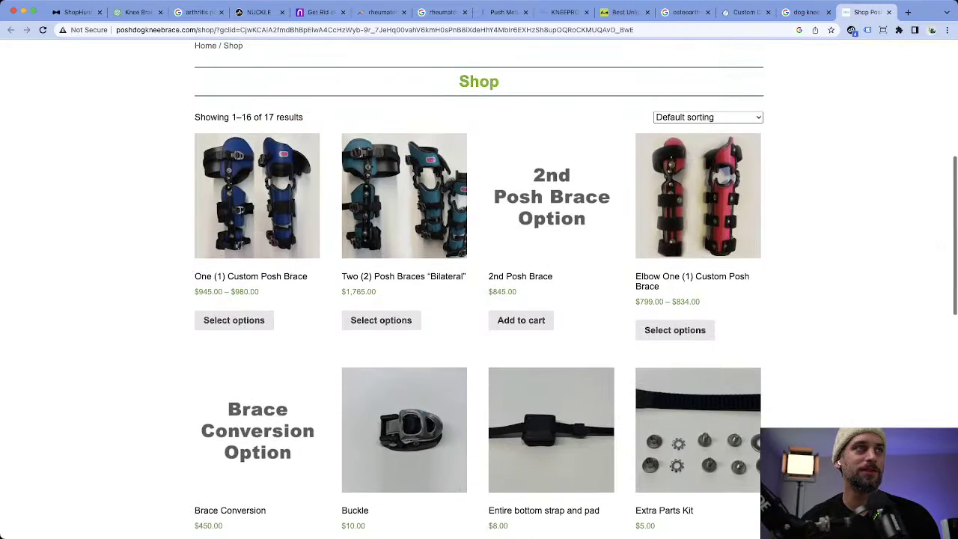
Review the options and description of the One (1) Custom Posh Brace, and return to the Posh shop catalogue.
{"action": "left_click", "coordinate": [257, 195]}
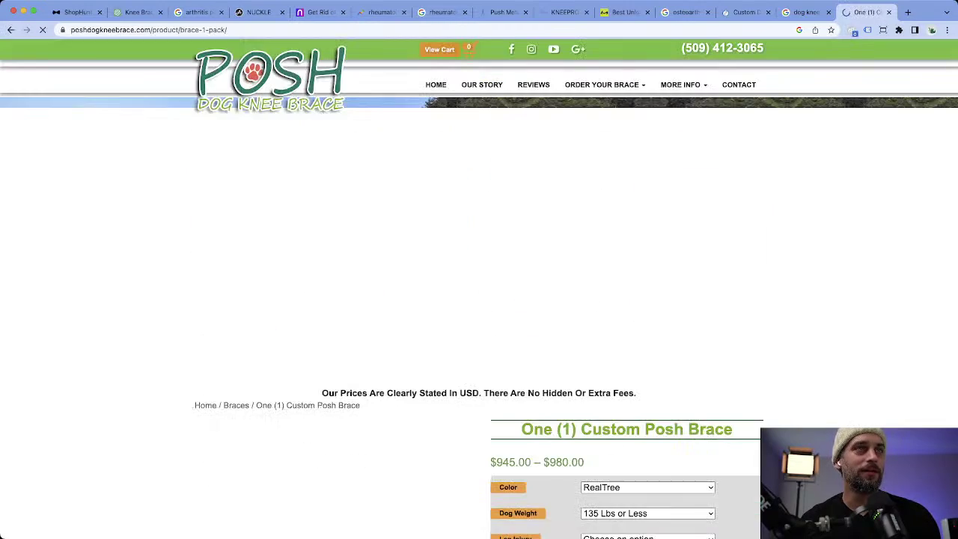
{"action": "scroll", "coordinate": [479, 300], "scroll_direction": "down", "scroll_amount": 3}
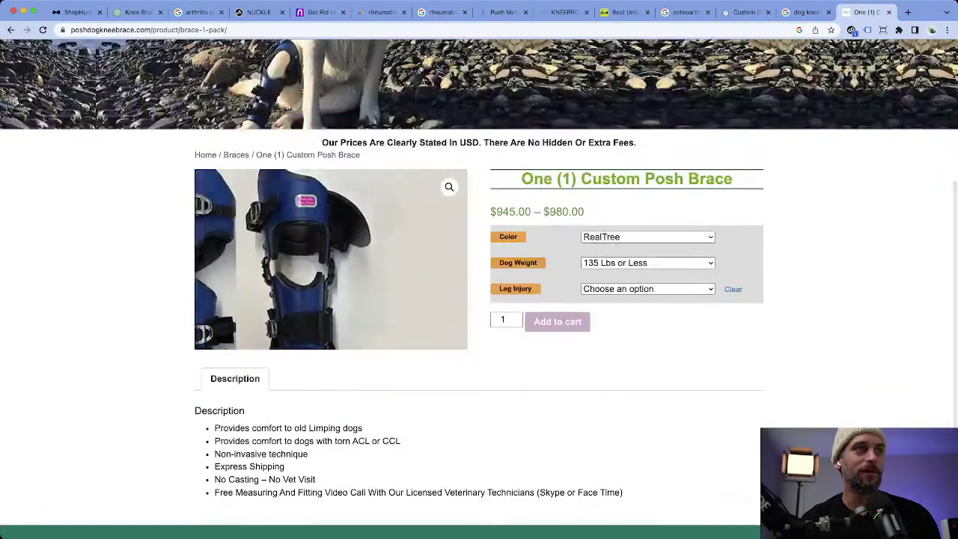
{"action": "scroll", "coordinate": [479, 300], "scroll_direction": "left", "scroll_amount": 5}
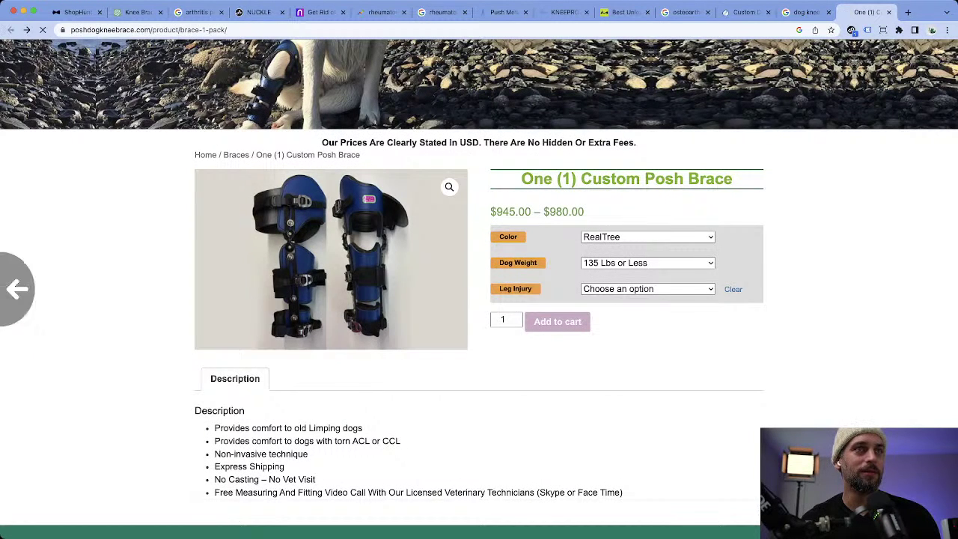
{"action": "scroll", "coordinate": [479, 300], "scroll_direction": "down", "scroll_amount": 7}
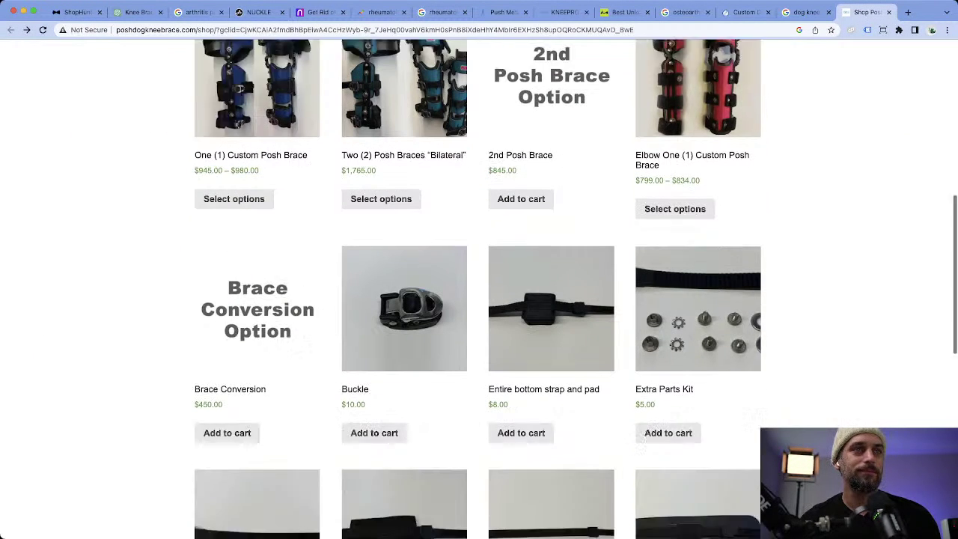
{"action": "scroll", "coordinate": [478, 299], "scroll_direction": "up", "scroll_amount": 10}
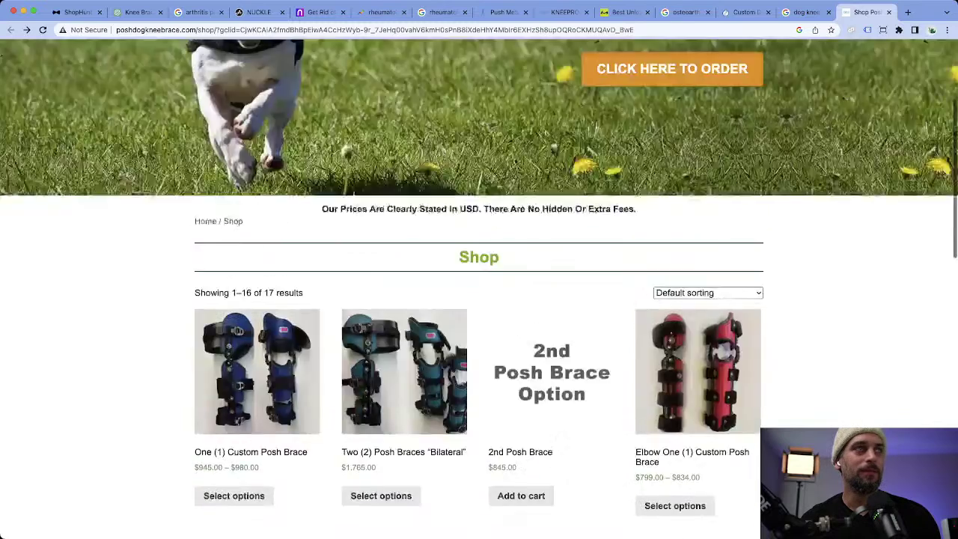
Check the orthodog.com search outcome in ShopHunter and ChatGPT's reply to the sympathy prompt, and return to the Posh shop page.
{"action": "left_click", "coordinate": [77, 12]}
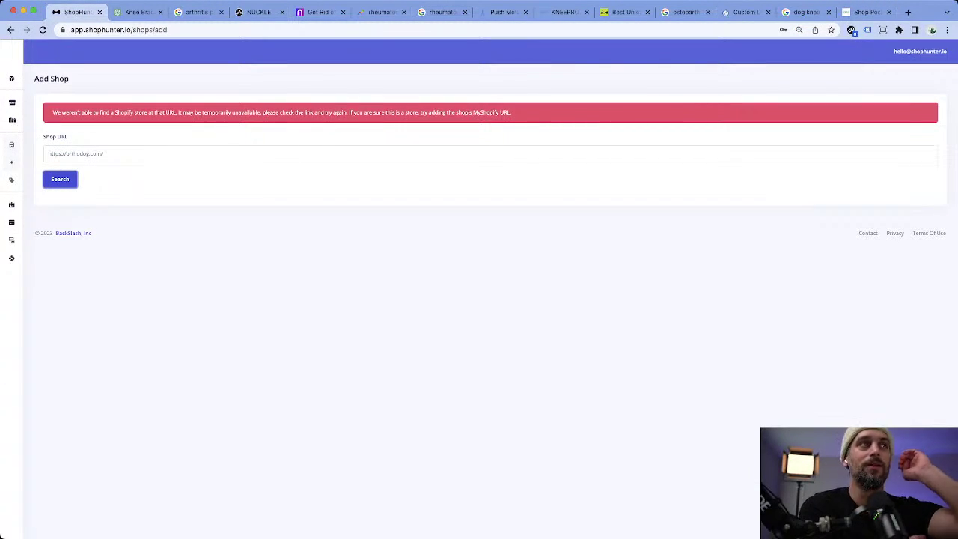
{"action": "left_click", "coordinate": [134, 12]}
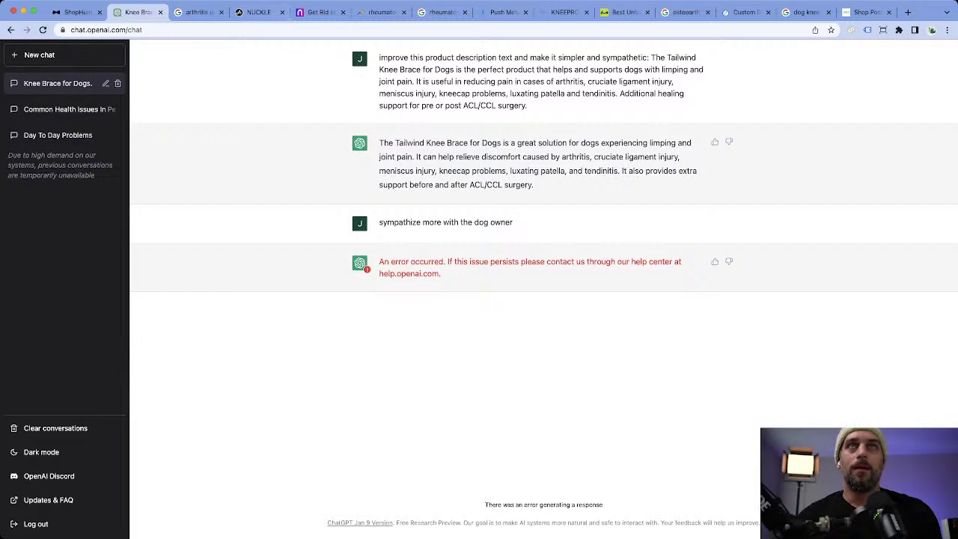
{"action": "left_click", "coordinate": [862, 12]}
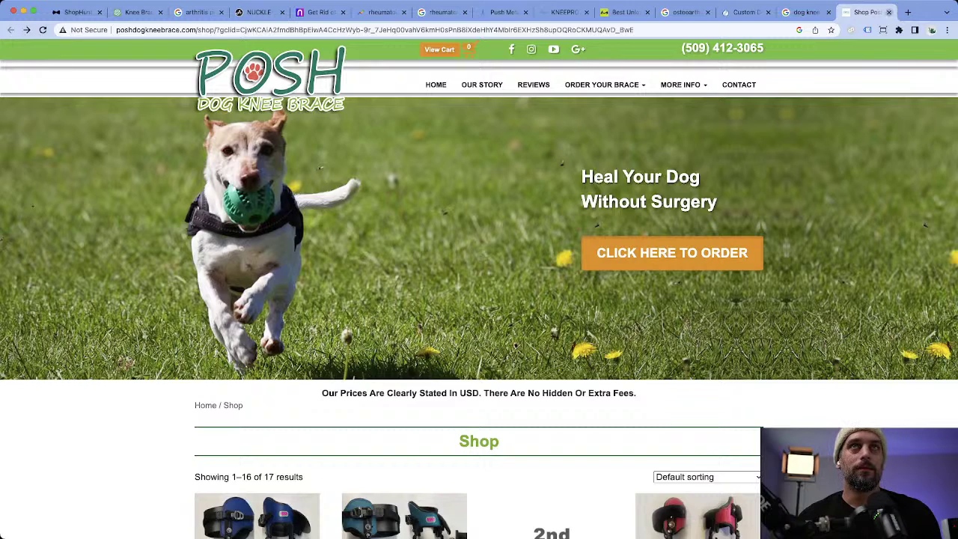
Close the Posh Dog Knee Brace shop page and start a new conversation in ChatGPT.
{"action": "left_click", "coordinate": [889, 12]}
{"action": "left_click", "coordinate": [142, 12]}
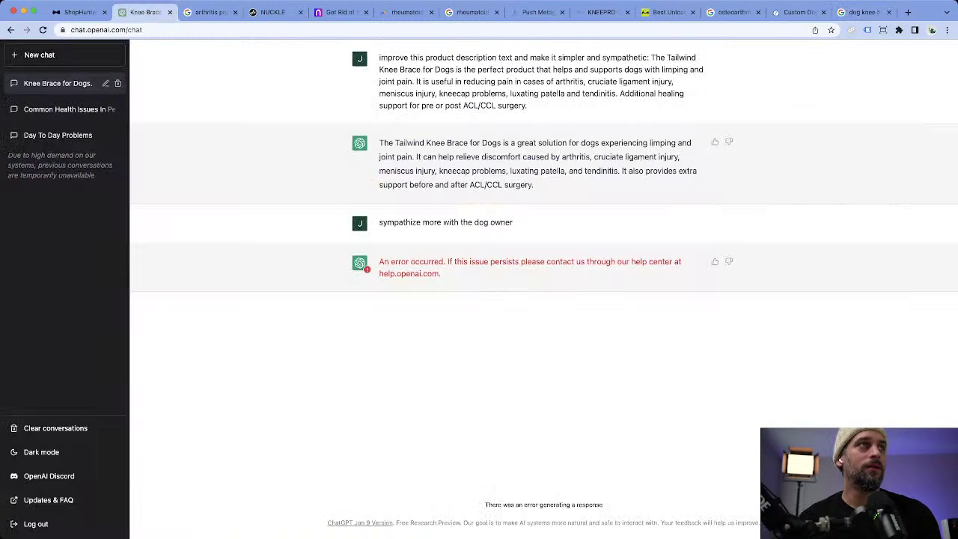
{"action": "left_click", "coordinate": [34, 55]}
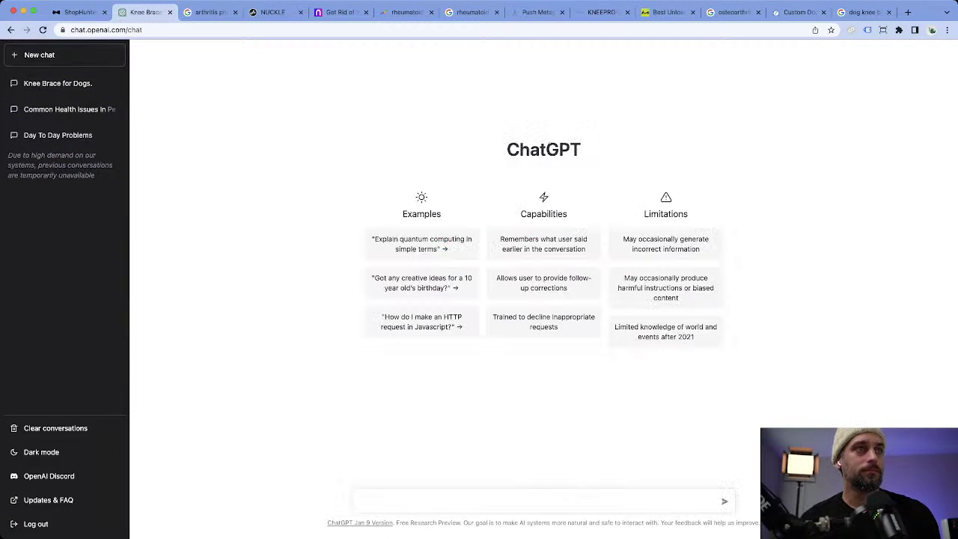
{"action": "type", "text": "write a"}
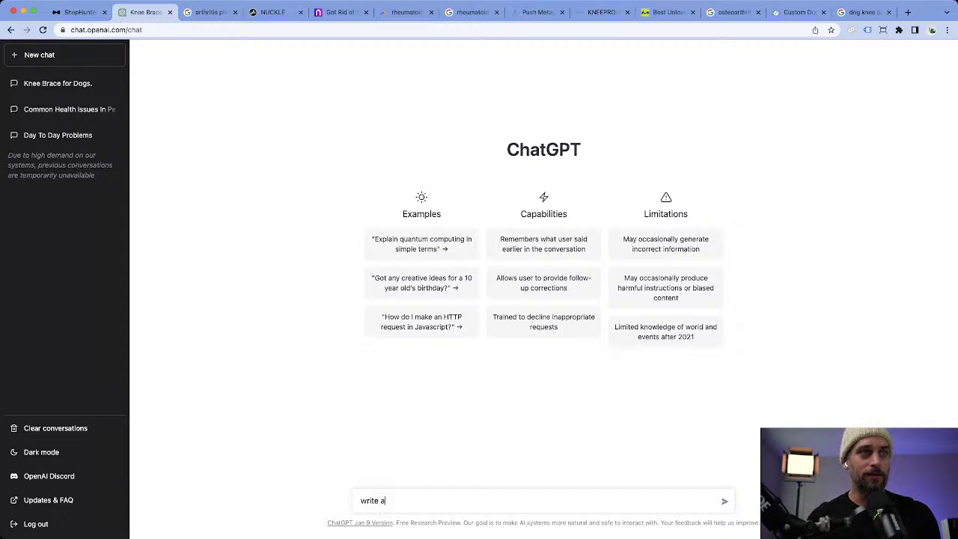
{"action": "key", "text": "BackSpace"}
{"action": "key", "text": "BackSpace"}
{"action": "key", "text": "BackSpace"}
{"action": "key", "text": "BackSpace"}
{"action": "key", "text": "BackSpace"}
{"action": "key", "text": "BackSpace"}
{"action": "key", "text": "BackSpace"}
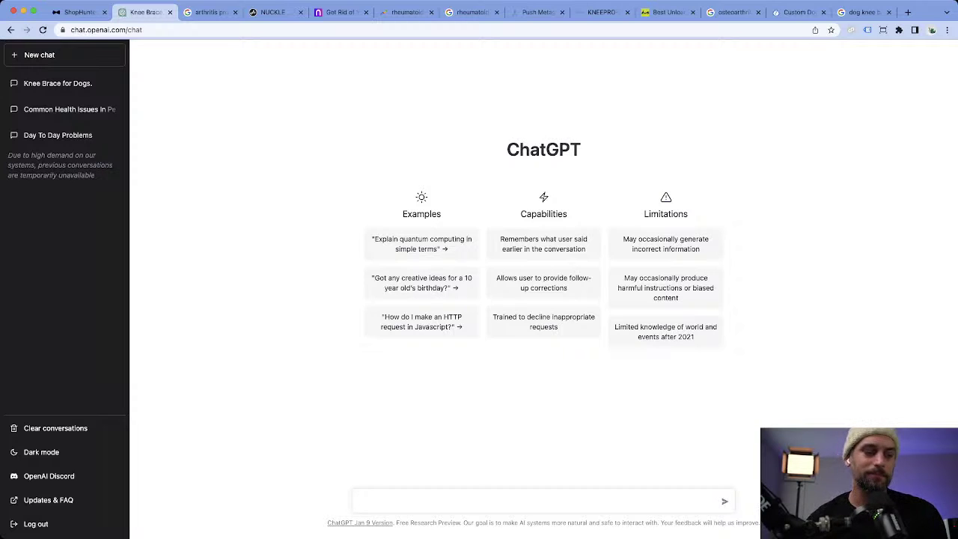
Begin a ChatGPT prompt reading "write a abandon cart email for a orthopedic dog website".
{"action": "type", "text": "write a"}
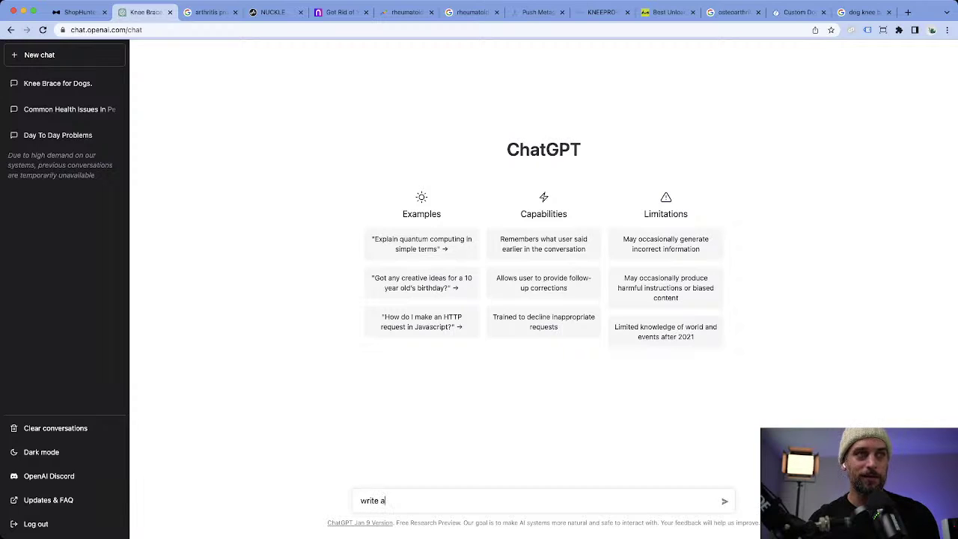
{"action": "type", "text": " abandon cart email"}
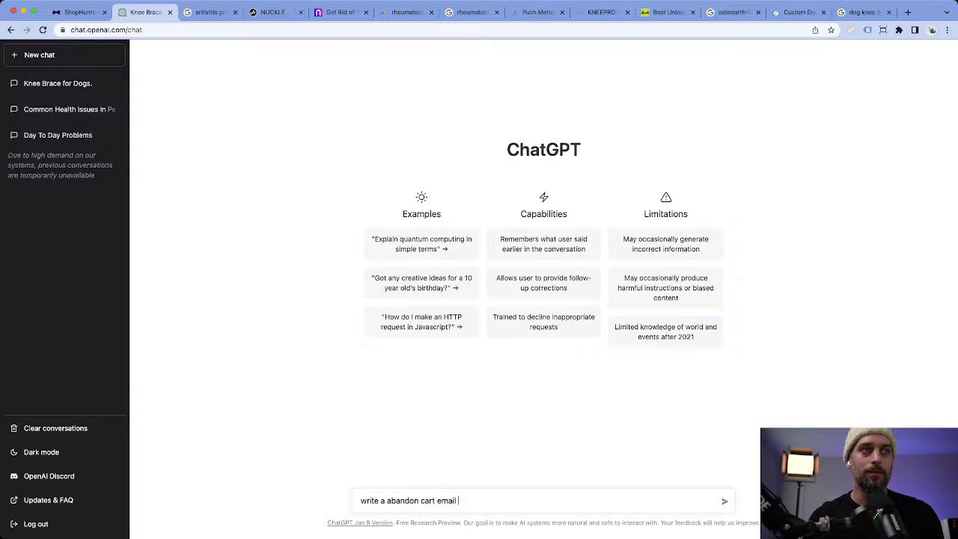
{"action": "type", "text": "for a"}
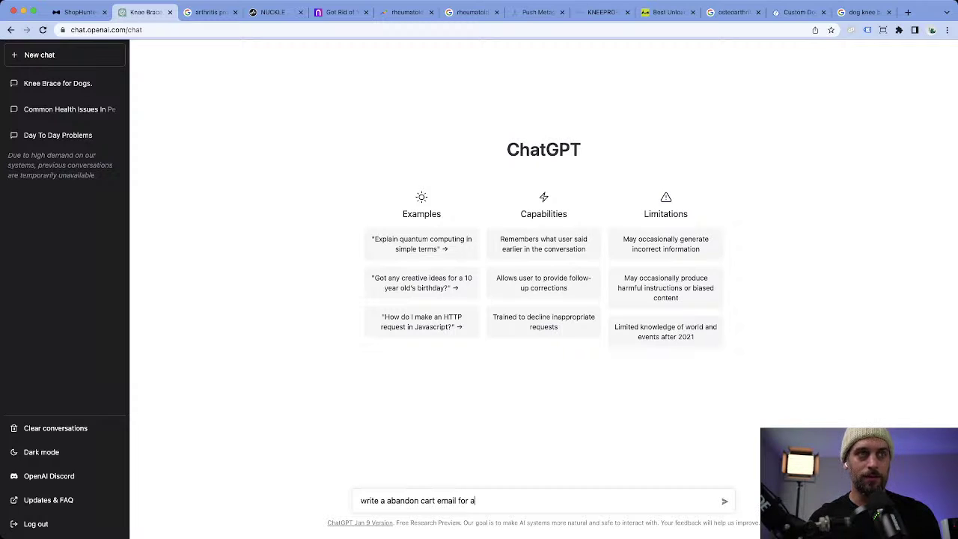
{"action": "type", "text": " orthopedic "}
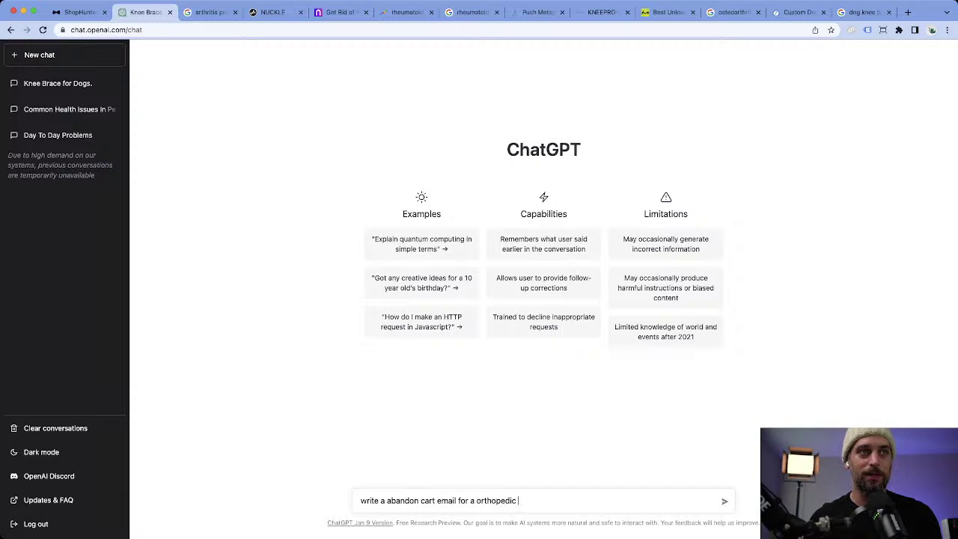
{"action": "type", "text": "dog pro"}
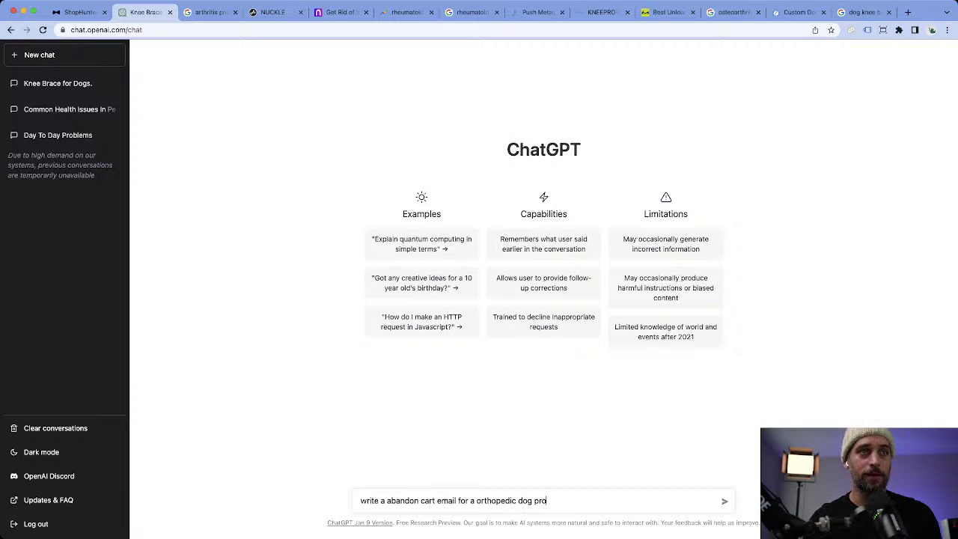
{"action": "key", "text": "BackSpace"}
{"action": "type", "text": "br"}
{"action": "key", "text": "BackSpace"}
{"action": "key", "text": "BackSpace"}
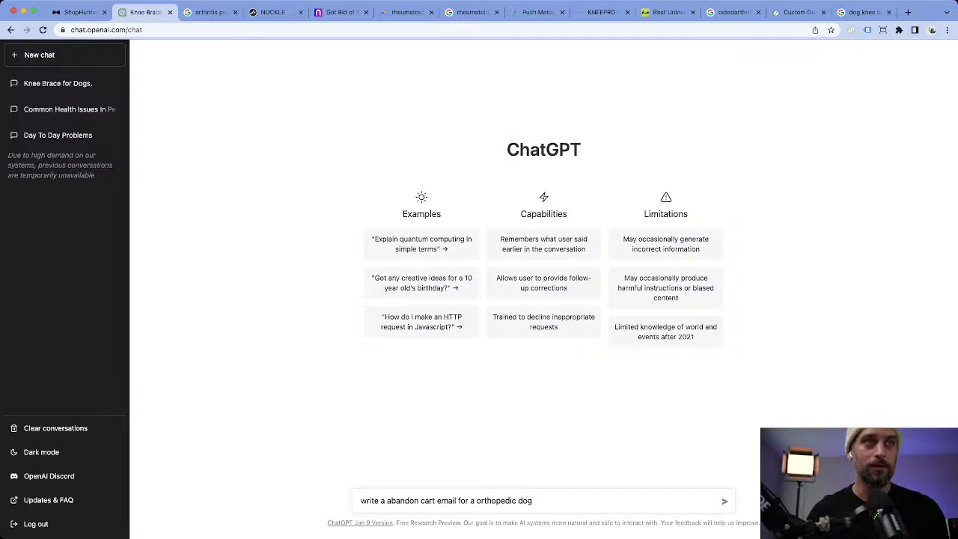
{"action": "type", "text": "website"}
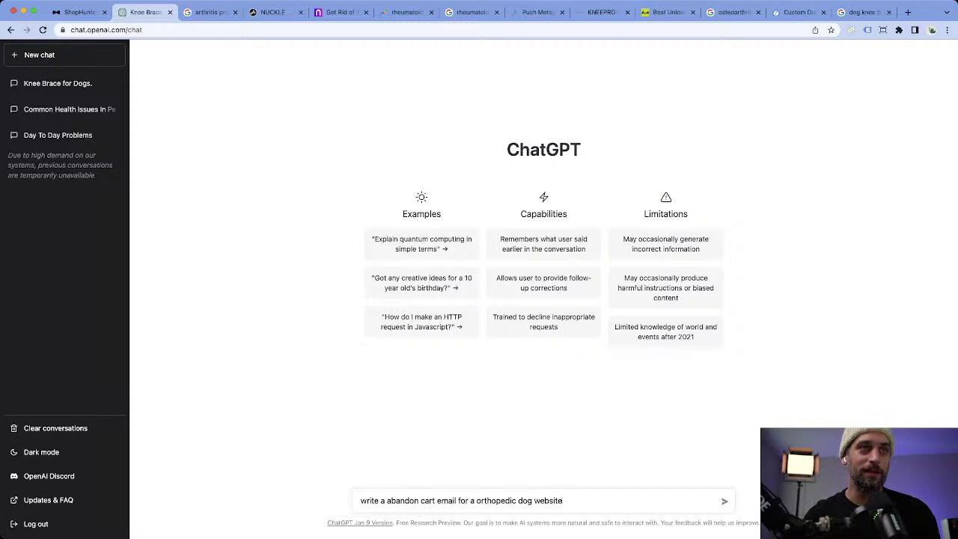
Extend the abandoned cart email prompt with "giving a 30% off coupon".
{"action": "type", "text": " giving"}
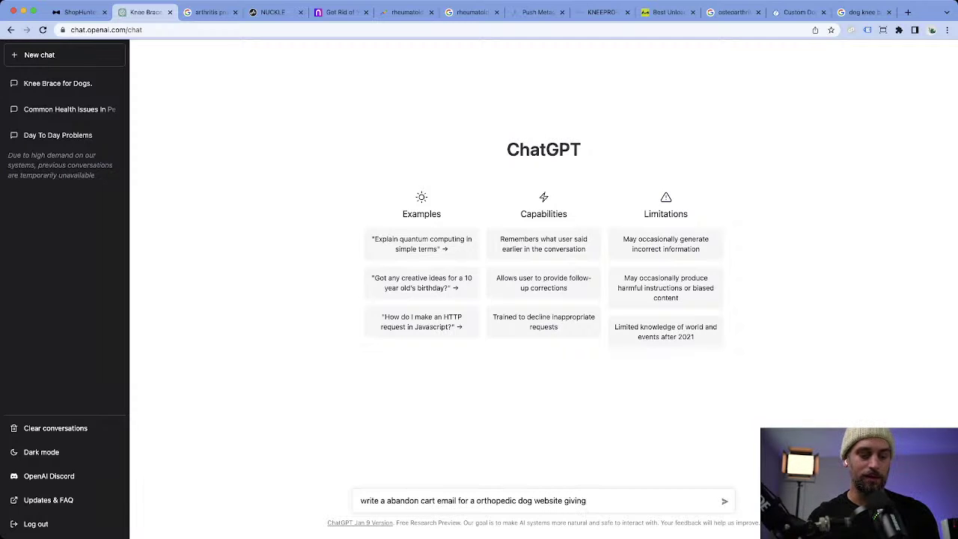
{"action": "type", "text": " 30% o"}
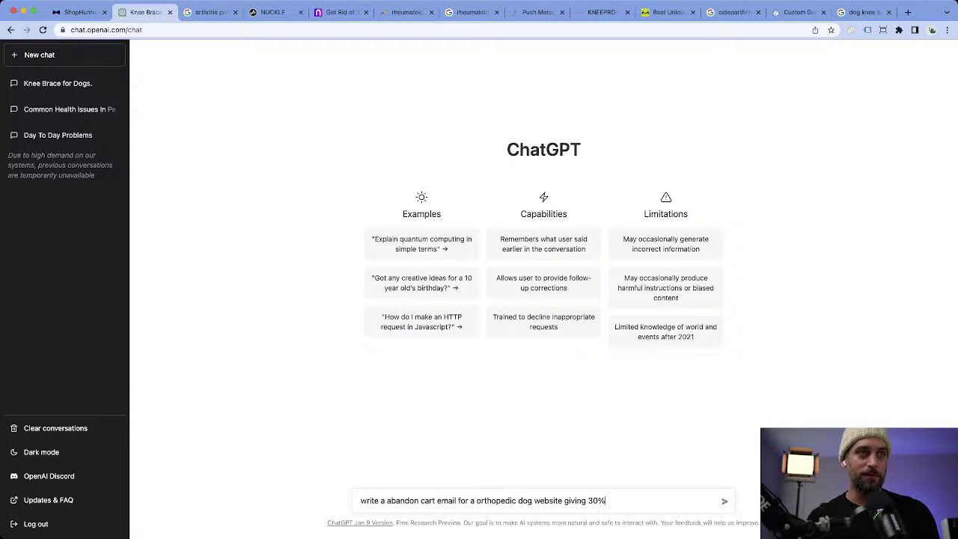
{"action": "key", "text": "BackSpace"}
{"action": "key", "text": "BackSpace"}
{"action": "key", "text": "BackSpace"}
{"action": "key", "text": "BackSpace"}
{"action": "key", "text": "BackSpace"}
{"action": "type", "text": "a "}
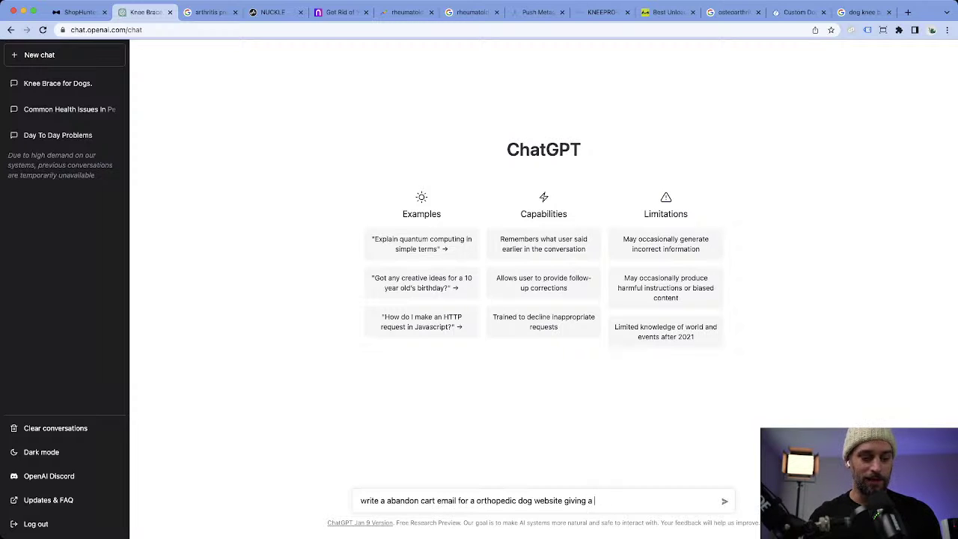
{"action": "type", "text": "30% off "}
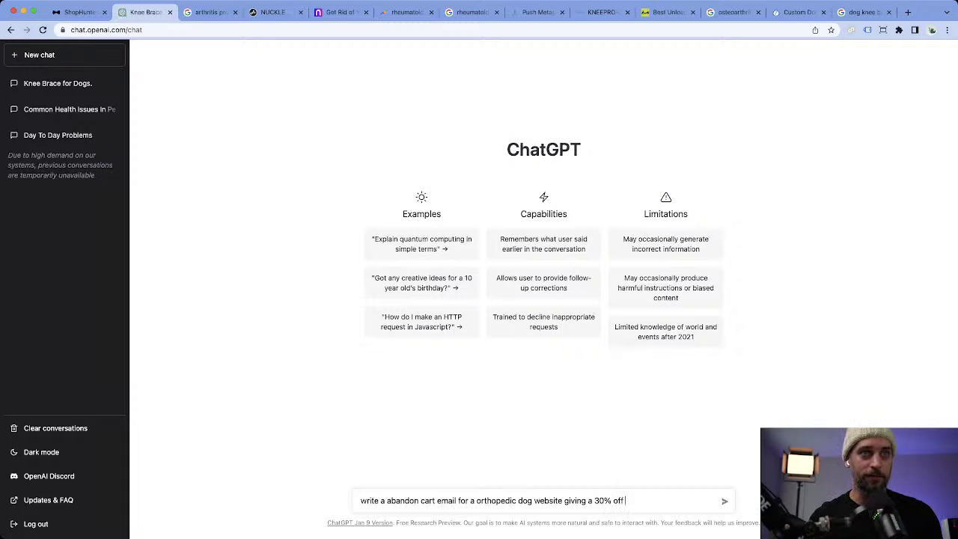
{"action": "type", "text": "coupon "}
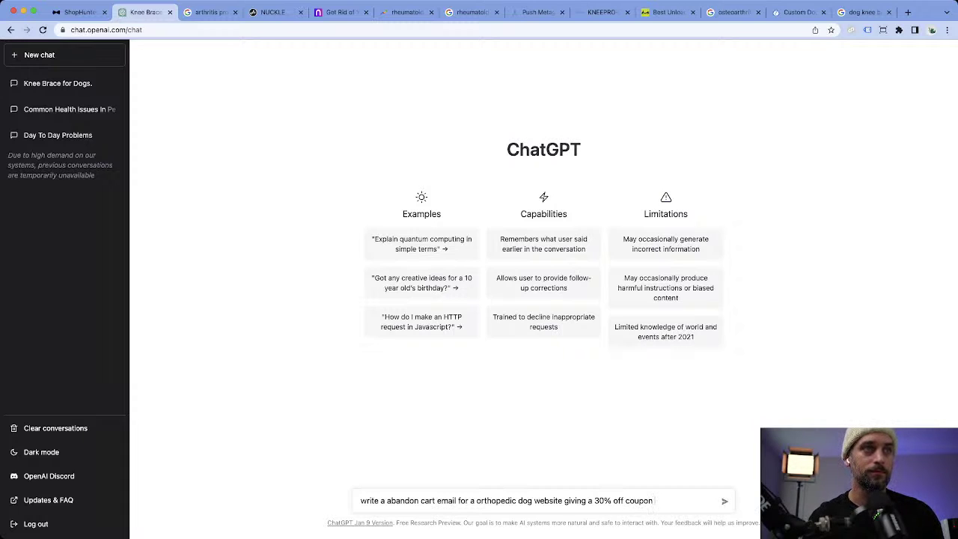
Complete the email prompt with "and sympathizing with the dogs owner" and submit it.
{"action": "type", "text": "and sympathixz"}
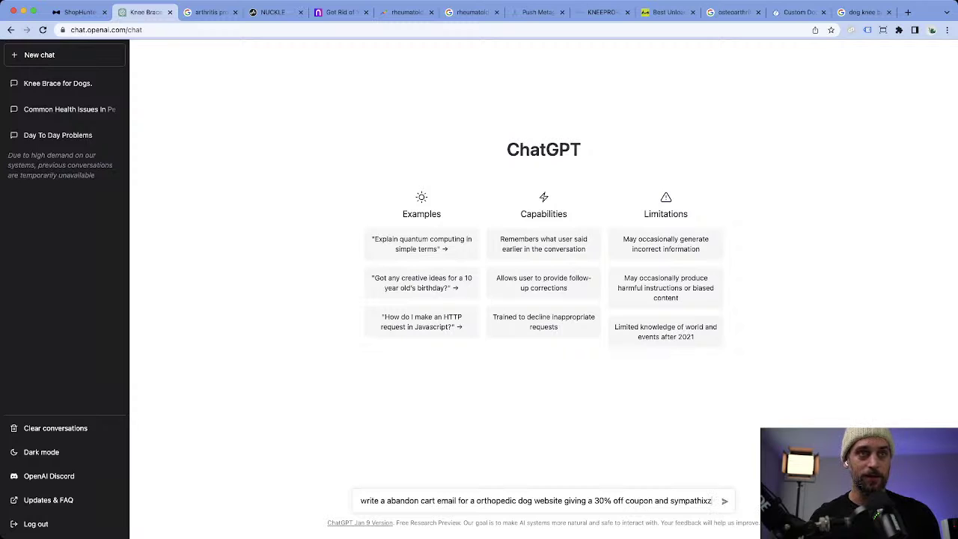
{"action": "key", "text": "BackSpace"}
{"action": "type", "text": "ziing"}
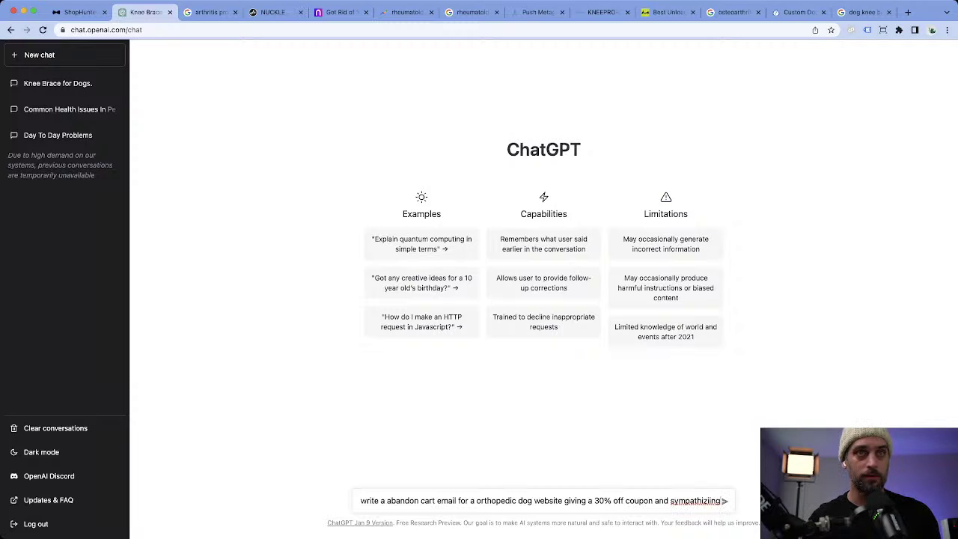
{"action": "key", "text": "BackSpace"}
{"action": "key", "text": "BackSpace"}
{"action": "key", "text": "BackSpace"}
{"action": "type", "text": "ng with"}
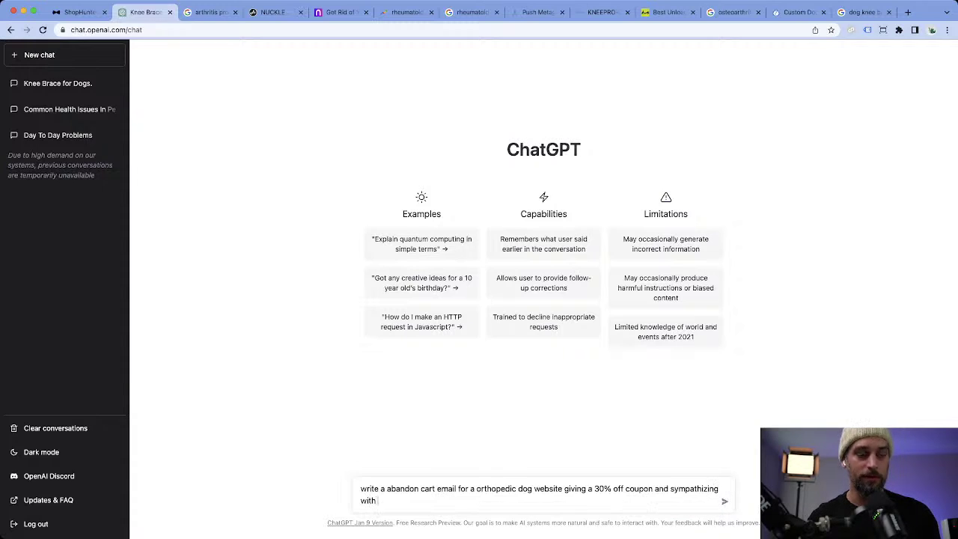
{"action": "type", "text": " the dogs"}
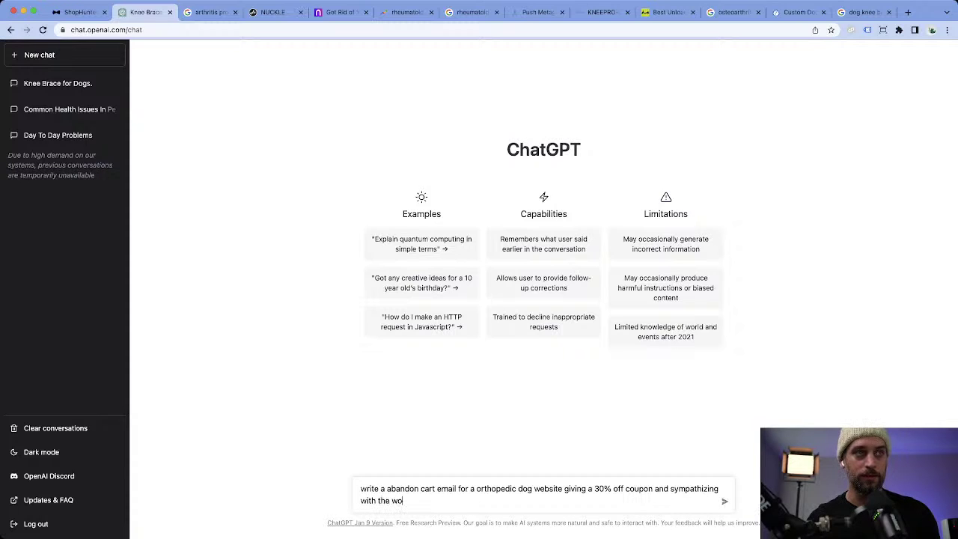
{"action": "type", "text": " owner"}
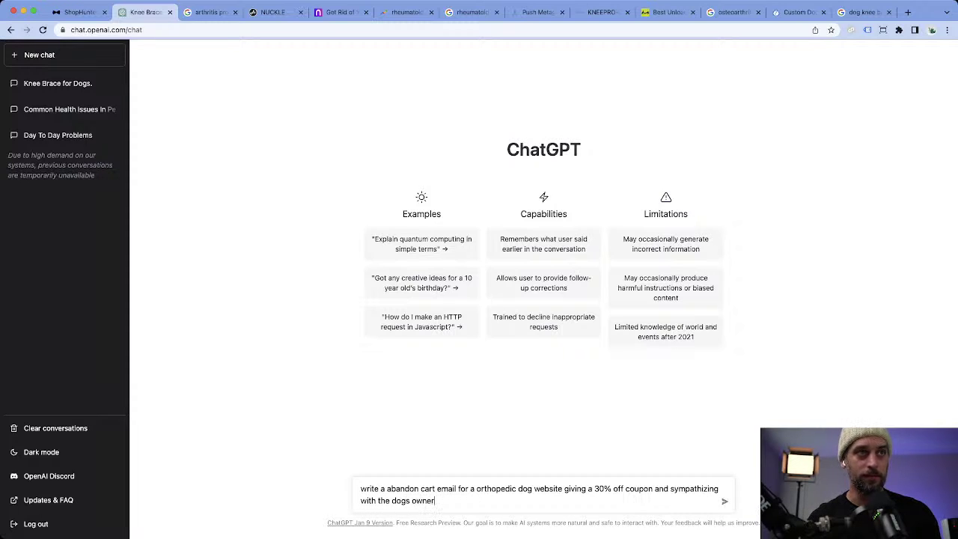
{"action": "key", "text": "Return"}
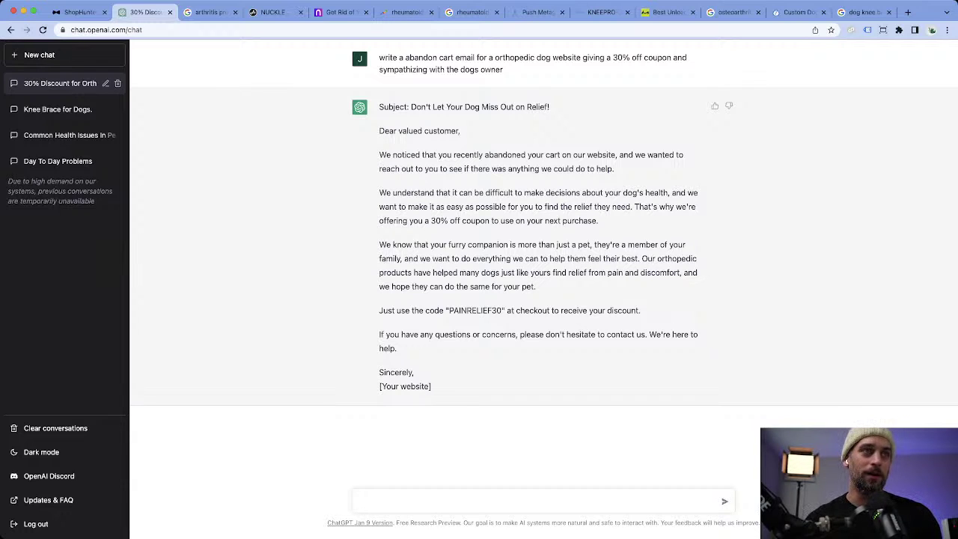
Ask ChatGPT to "write a follow up email giving 40% off and mention the coupon expires in 48 hours".
{"action": "type", "text": "writ"}
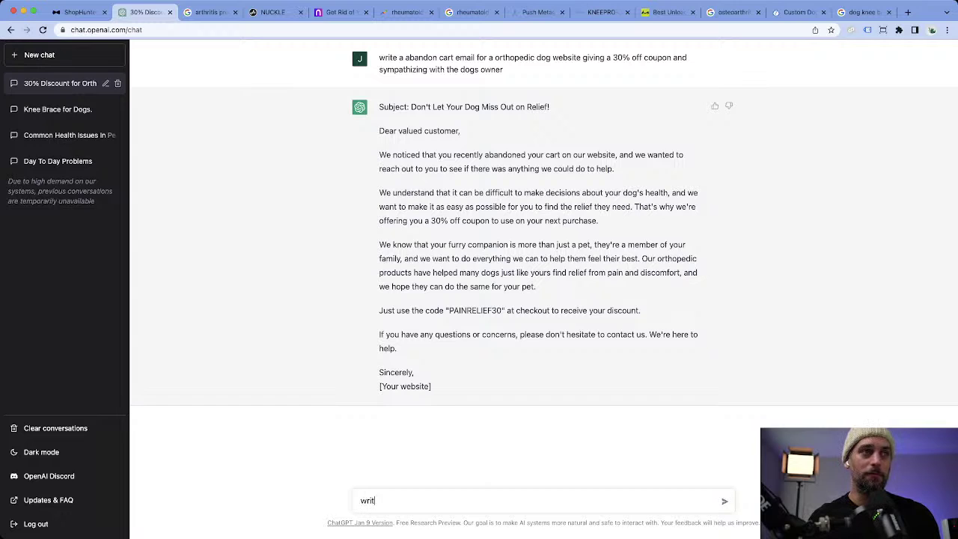
{"action": "type", "text": "e a follow up em"}
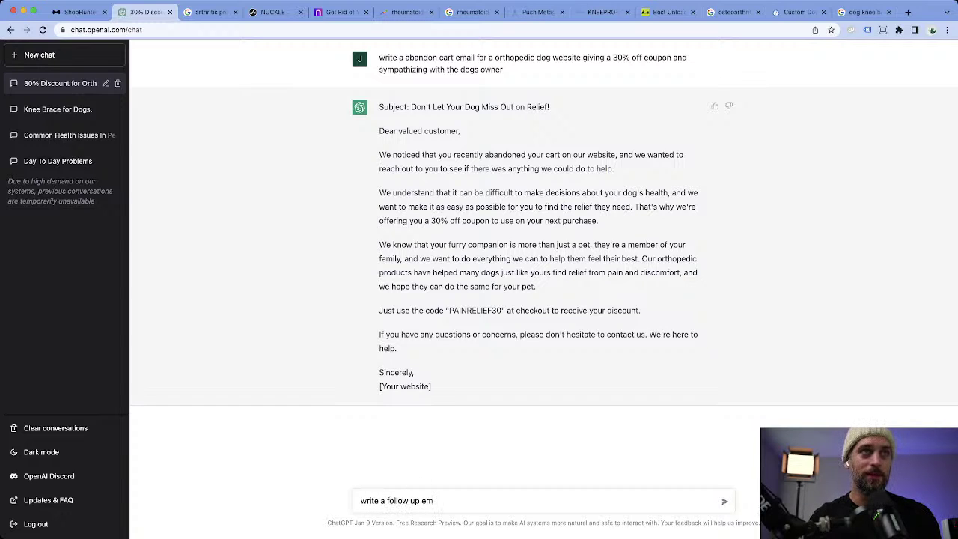
{"action": "type", "text": "ail giving "}
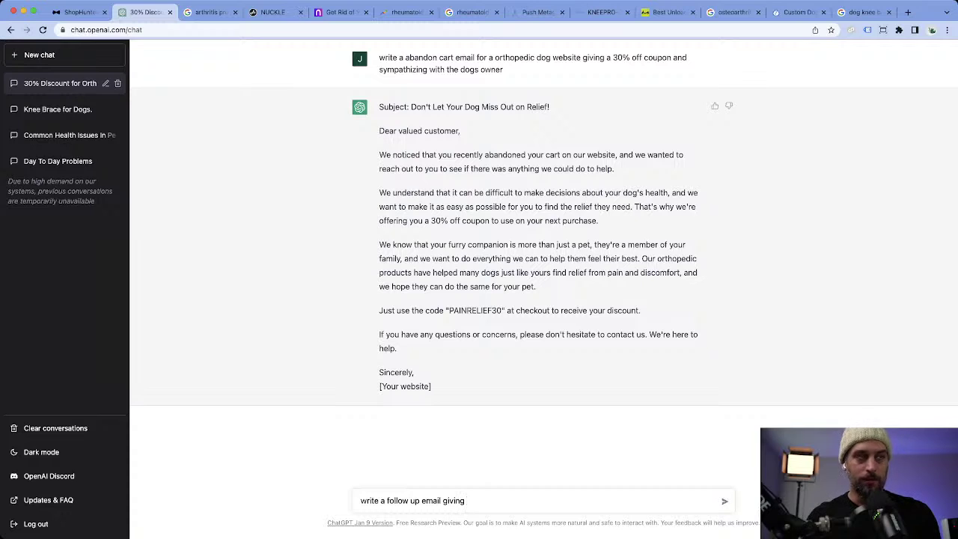
{"action": "type", "text": "40% off"}
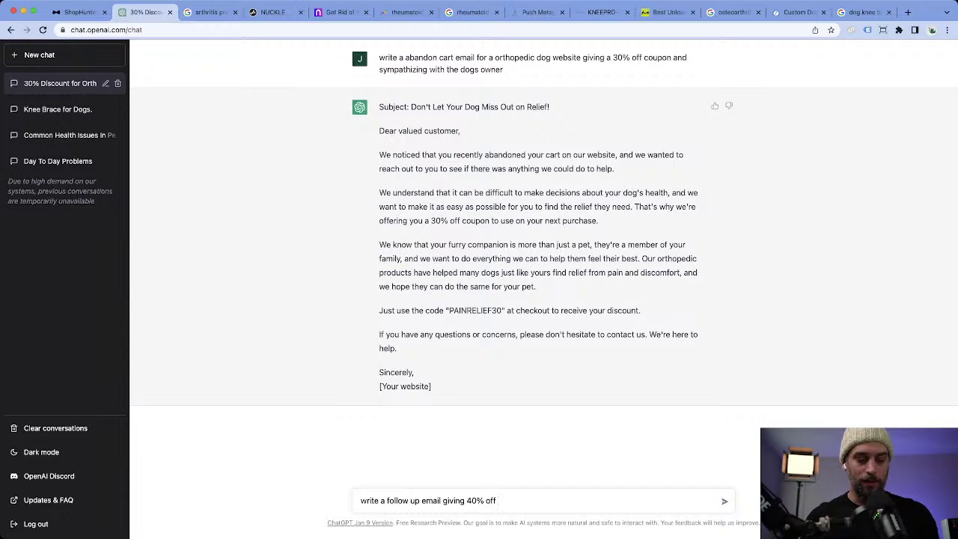
{"action": "type", "text": "and mention the cou"}
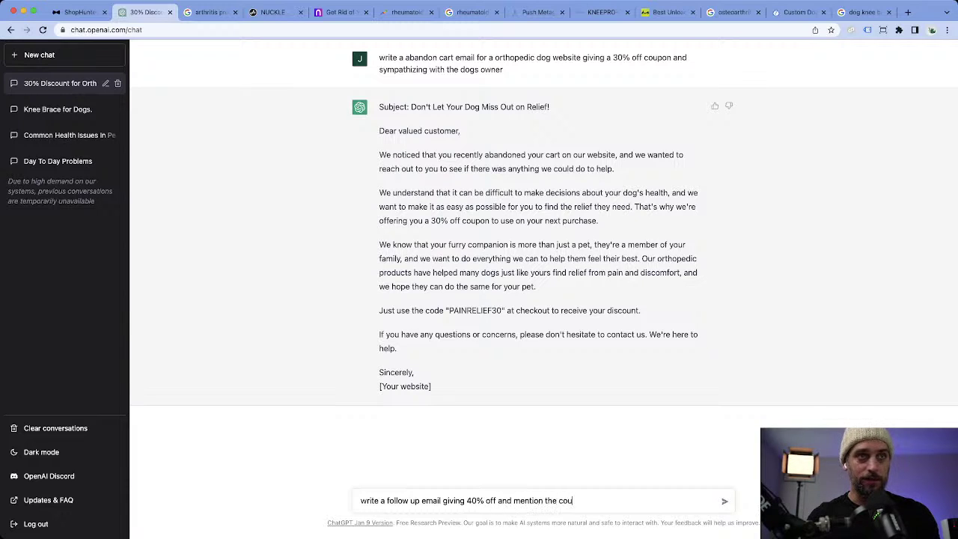
{"action": "type", "text": "pon expires in"}
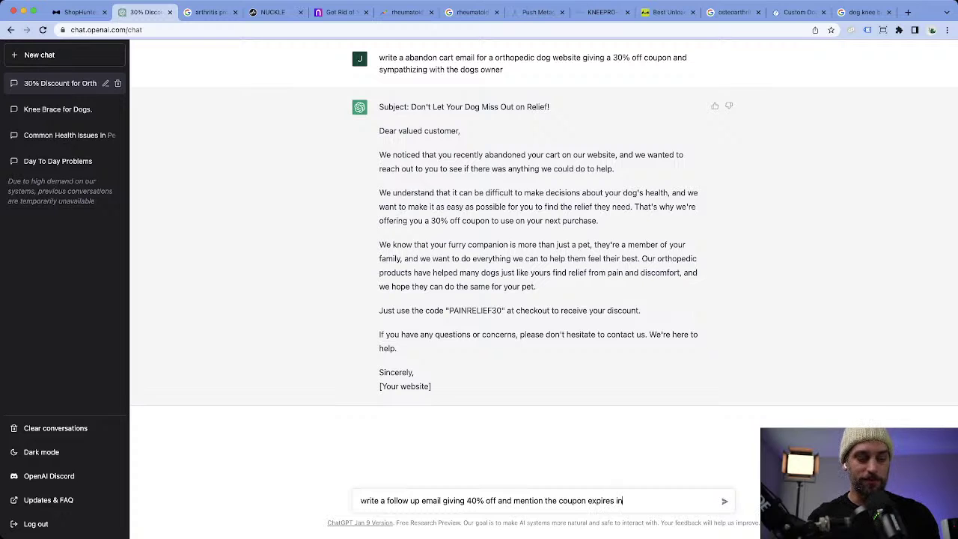
{"action": "type", "text": " 48 hours"}
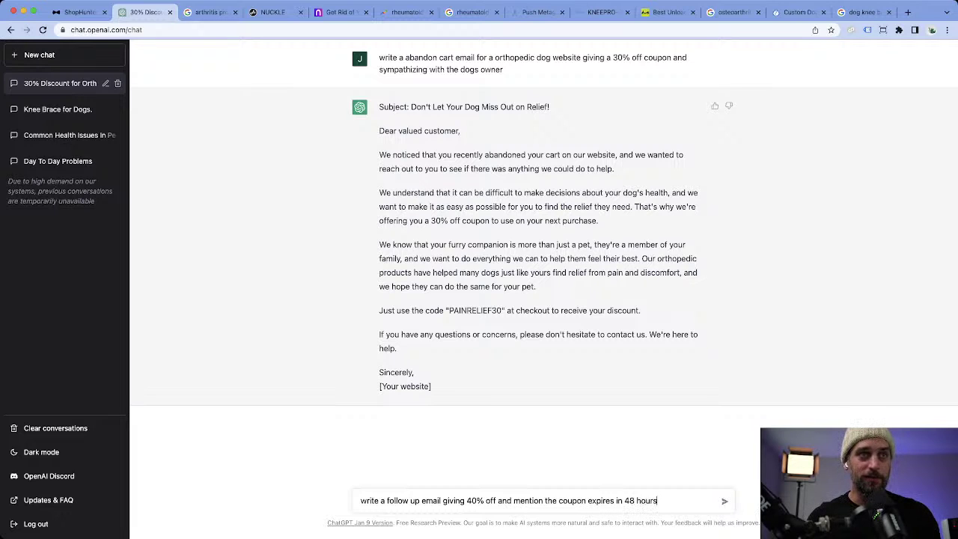
{"action": "key", "text": "Return"}
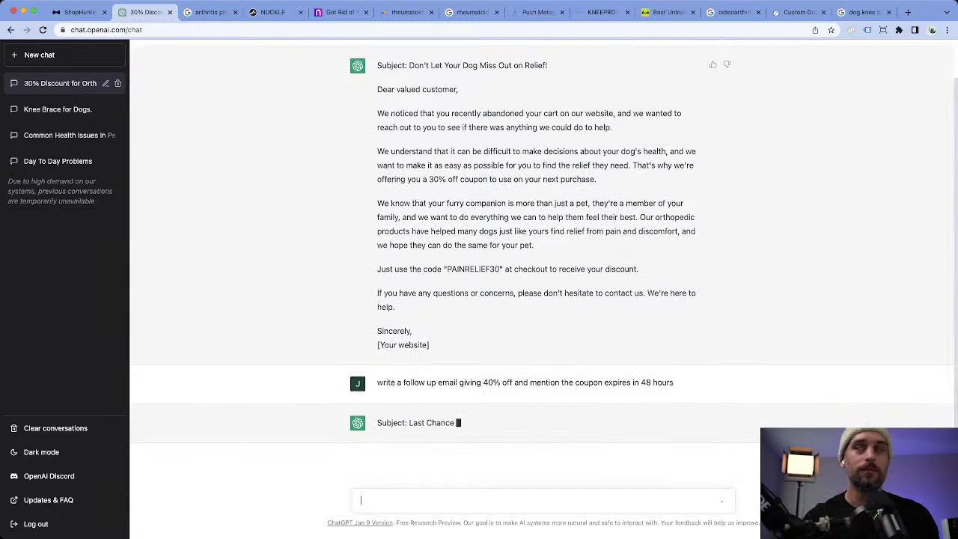
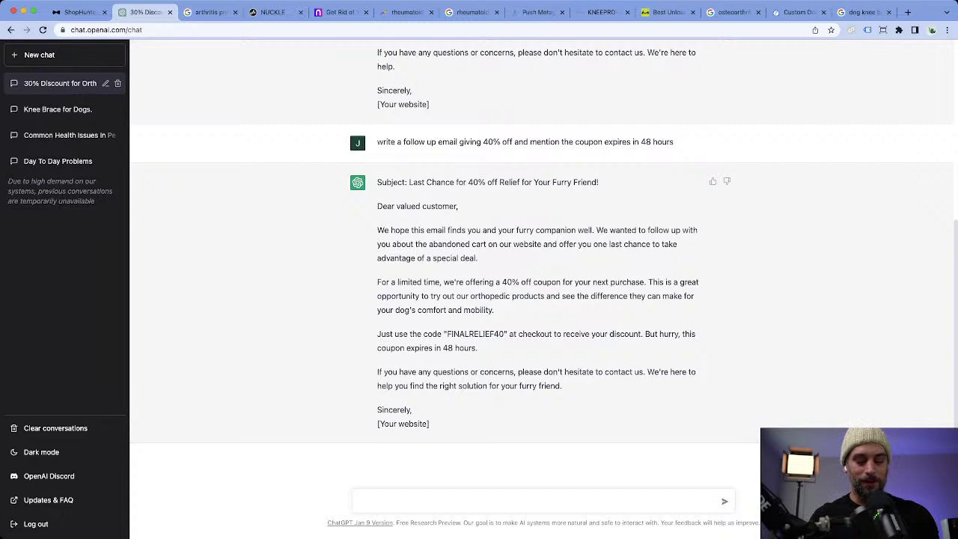
Ask ChatGPT to "write one more follow up with a last chance offer of 50% off and really emphasize on the pain points".
{"action": "type", "text": "write one mor"}
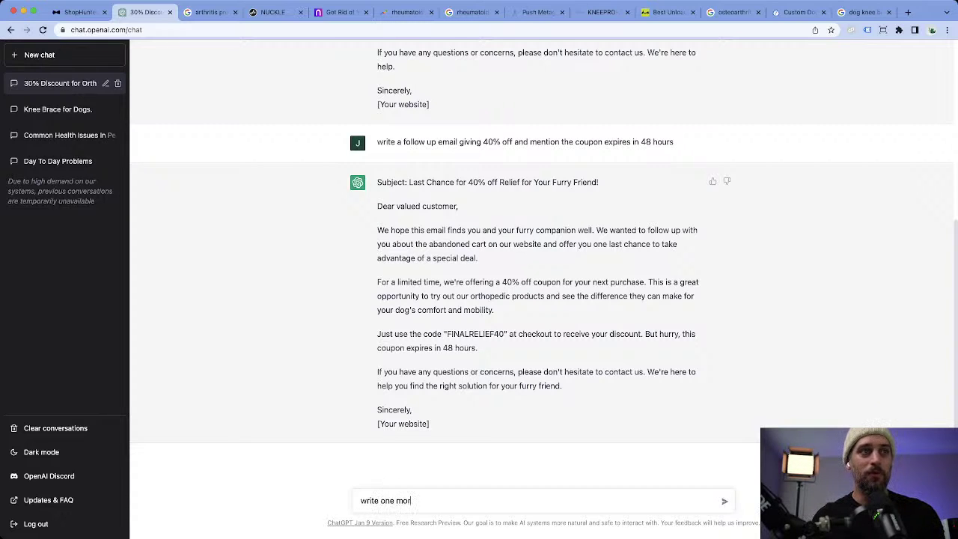
{"action": "type", "text": "e follow up with a last chance offer of 50% off and really emphasize on the pain point"}
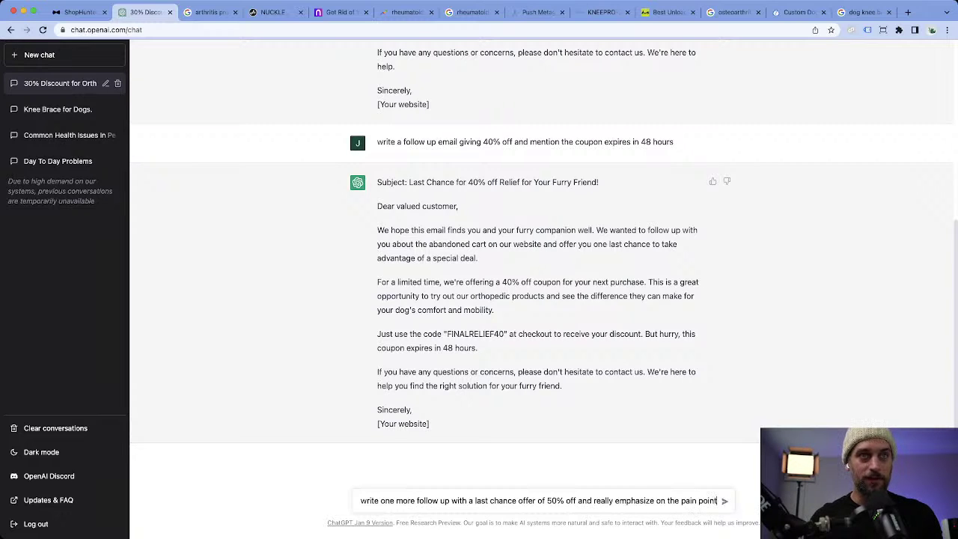
{"action": "key", "text": "Return"}
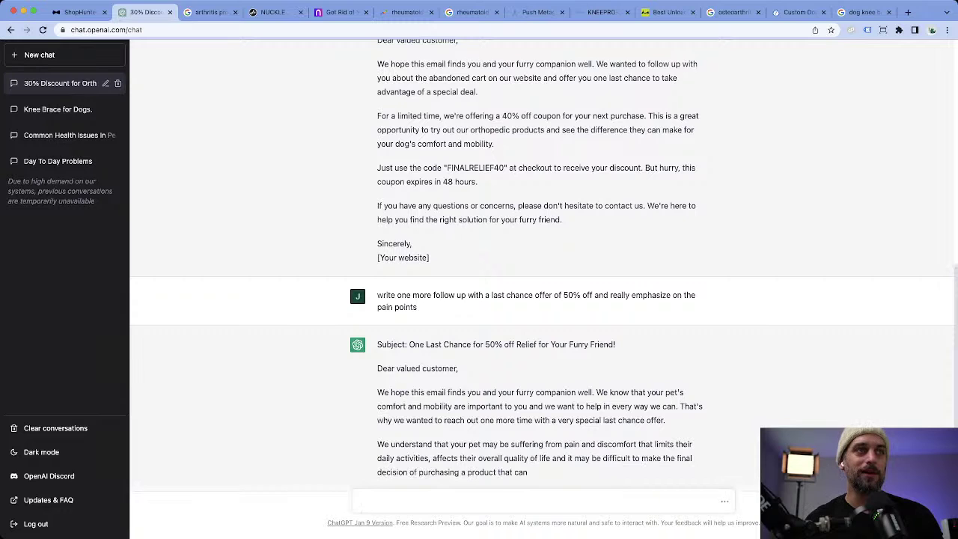
{"action": "scroll", "coordinate": [543, 262], "scroll_direction": "up", "scroll_amount": 5}
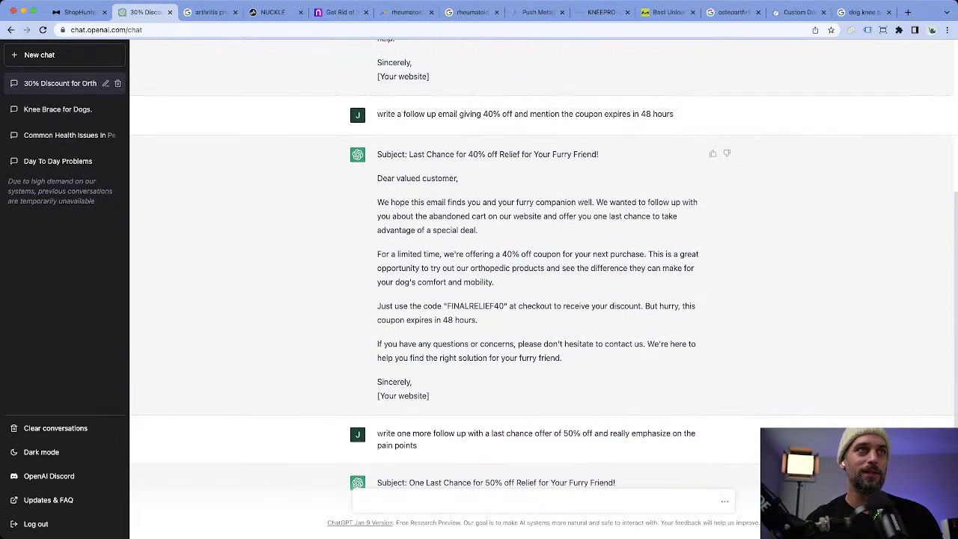
Ask ChatGPT to "change the first paragraph so its different from the previous email being sent".
{"action": "scroll", "coordinate": [543, 262], "scroll_direction": "down", "scroll_amount": 6}
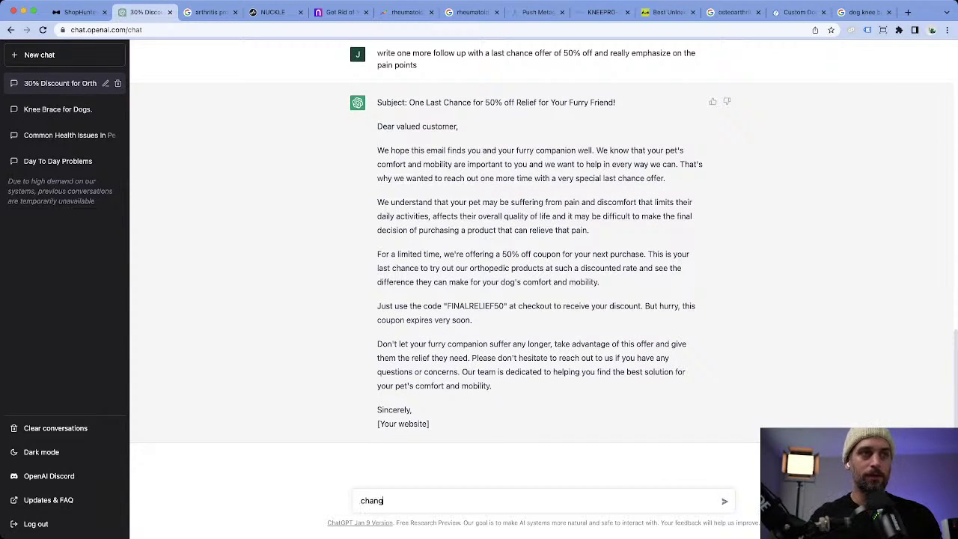
{"action": "type", "text": "e the first paragraph"}
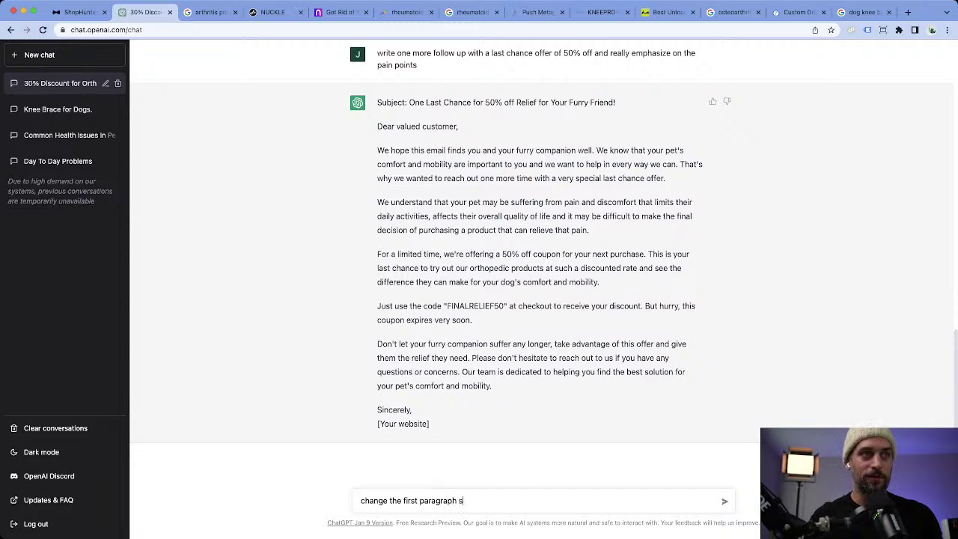
{"action": "type", "text": "s differ"}
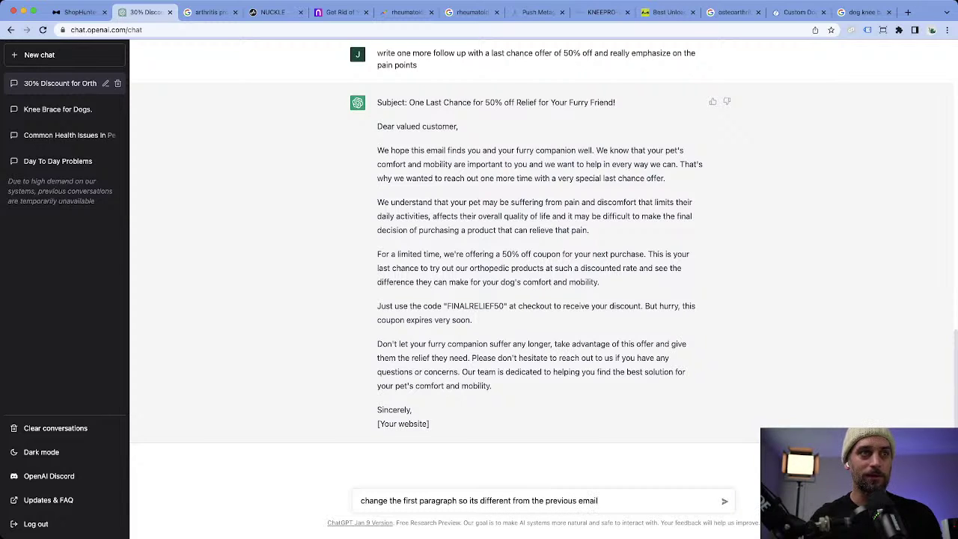
{"action": "type", "text": "ent"}
{"action": "key", "text": "Return"}
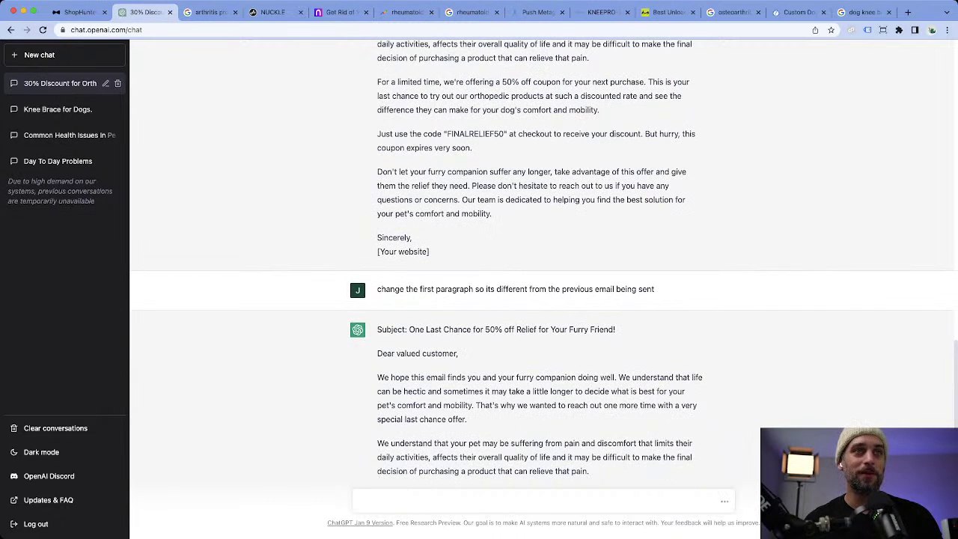
Ask ChatGPT to "make the title different and sound more urgent".
{"action": "scroll", "coordinate": [544, 265], "scroll_direction": "up", "scroll_amount": 4}
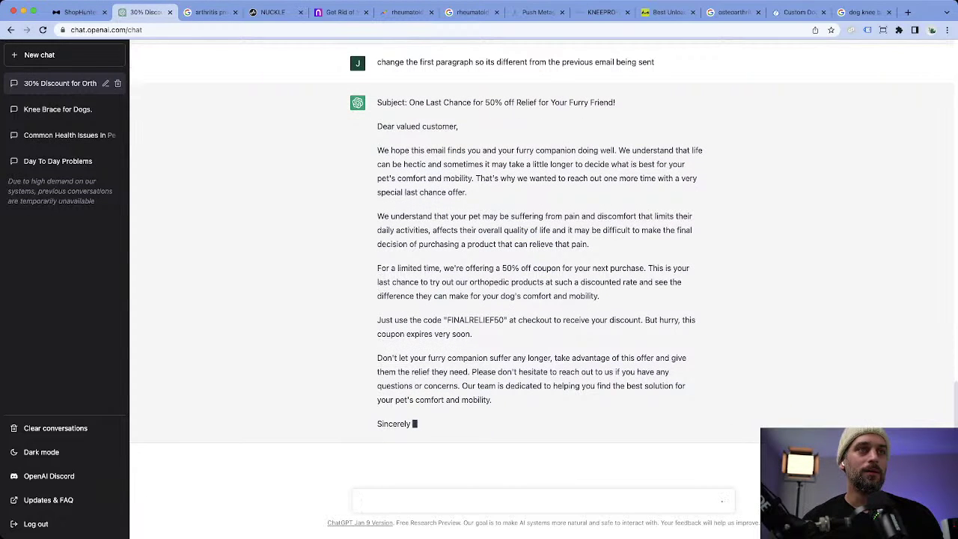
{"action": "type", "text": "d"}
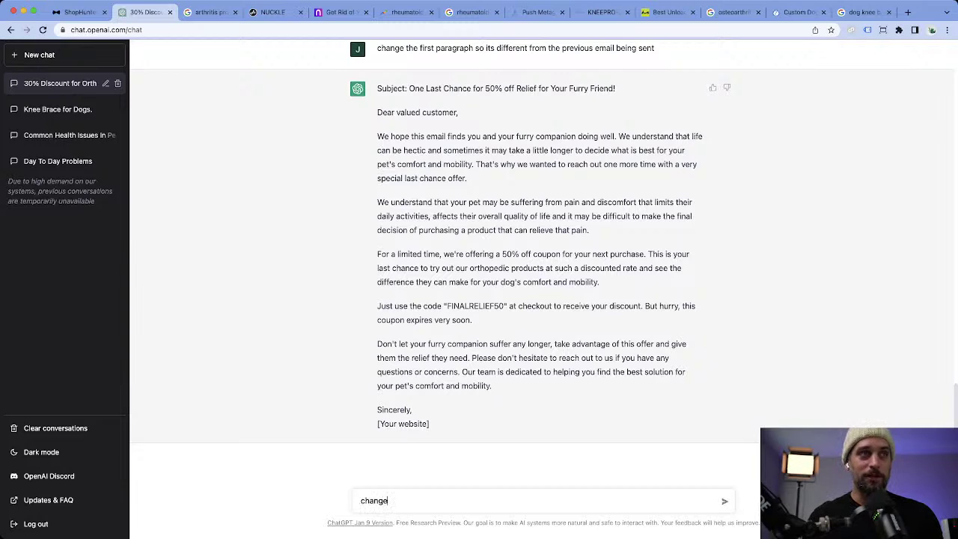
{"action": "type", "text": "make th"}
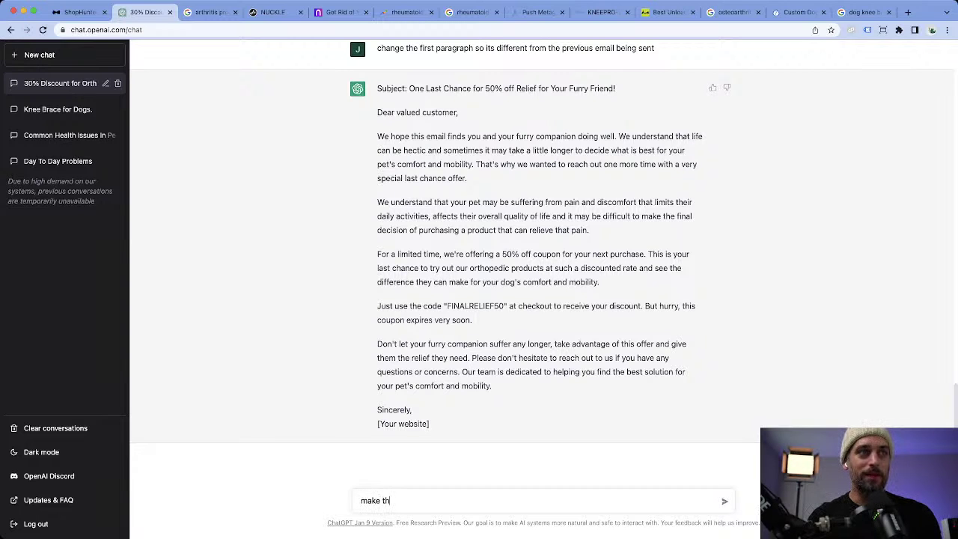
{"action": "type", "text": "e title "}
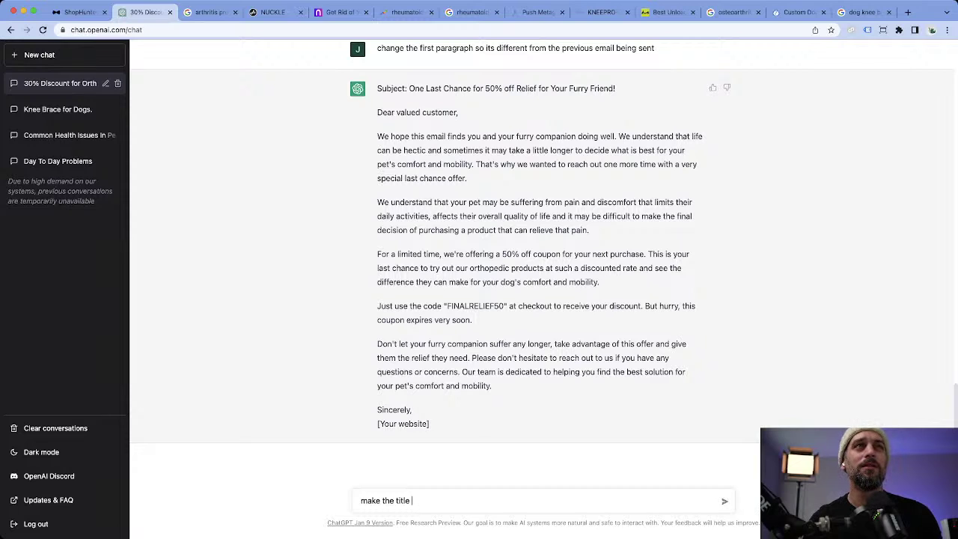
{"action": "type", "text": "different and sounf"}
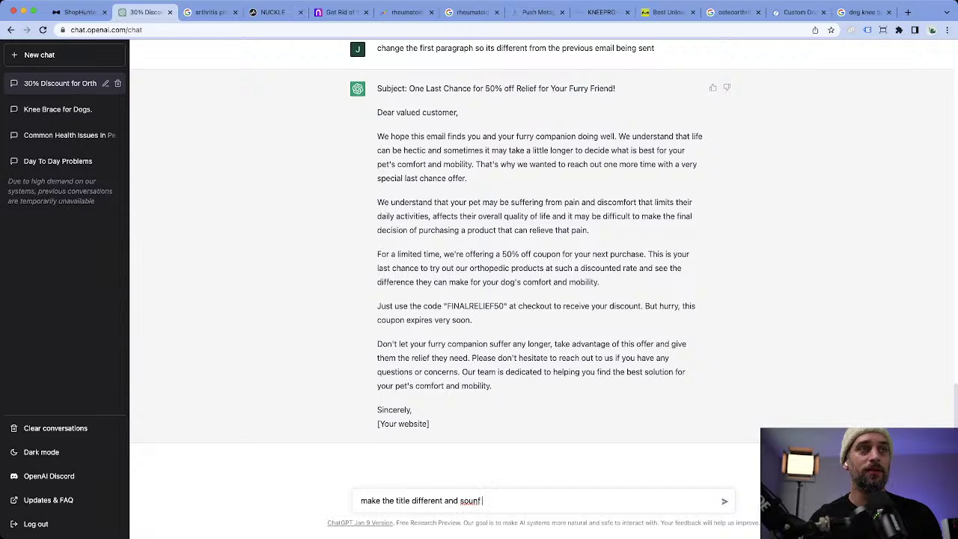
{"action": "key", "text": "BackSpace"}
{"action": "type", "text": "d more urgent"}
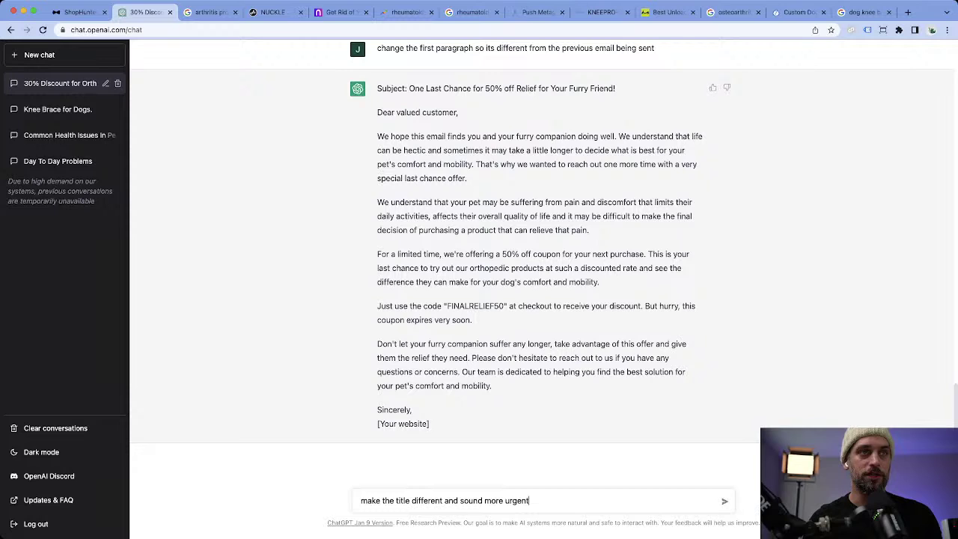
{"action": "key", "text": "Return"}
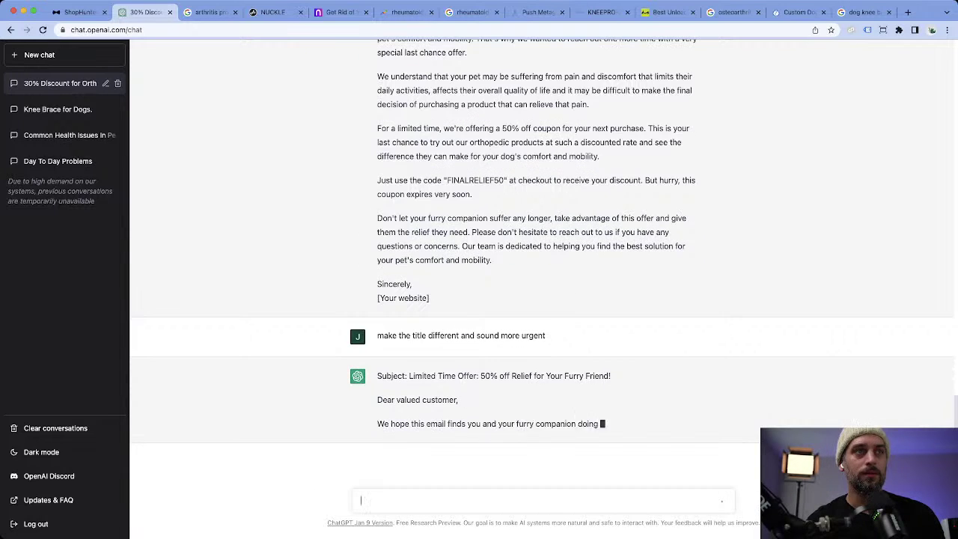
Compare the revised last-chance email with the earlier version and ask ChatGPT to "write 5 different subject variations".
{"action": "scroll", "coordinate": [542, 262], "scroll_direction": "up", "scroll_amount": 5}
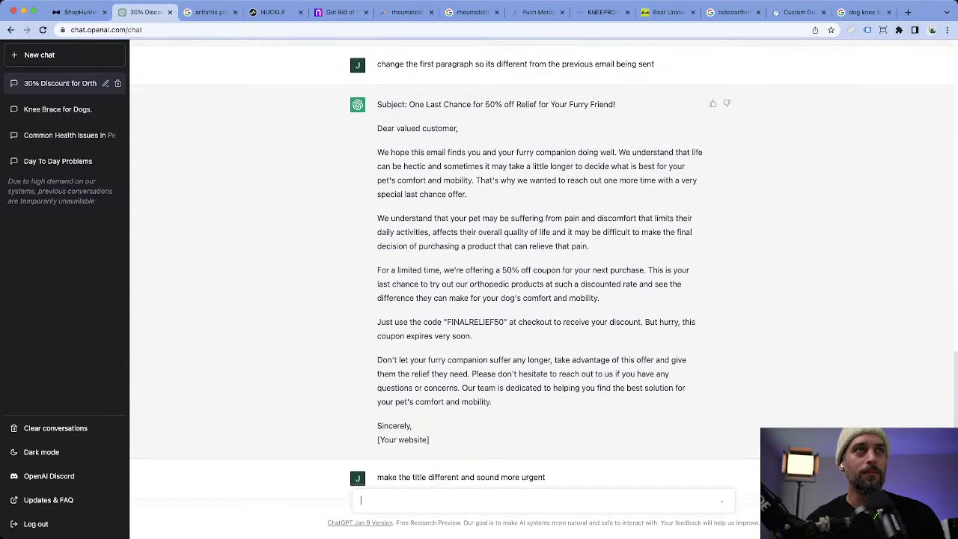
{"action": "scroll", "coordinate": [542, 262], "scroll_direction": "down", "scroll_amount": 5}
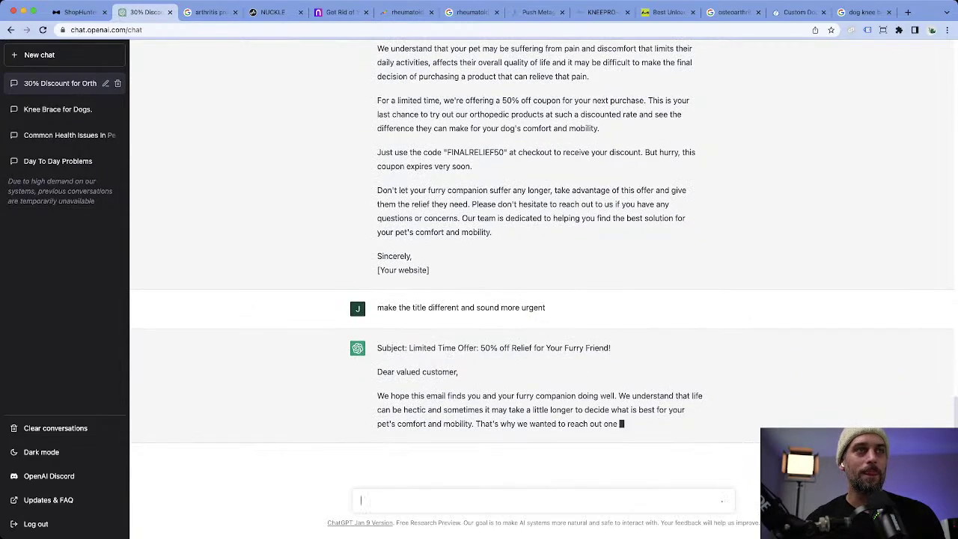
{"action": "scroll", "coordinate": [542, 262], "scroll_direction": "up", "scroll_amount": 2}
{"action": "scroll", "coordinate": [542, 262], "scroll_direction": "up", "scroll_amount": 2}
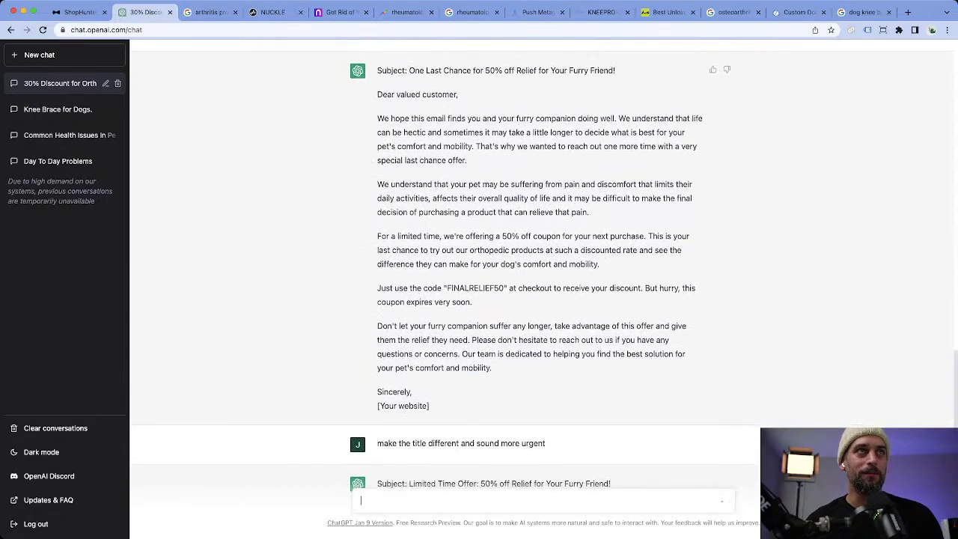
{"action": "scroll", "coordinate": [542, 262], "scroll_direction": "down", "scroll_amount": 4}
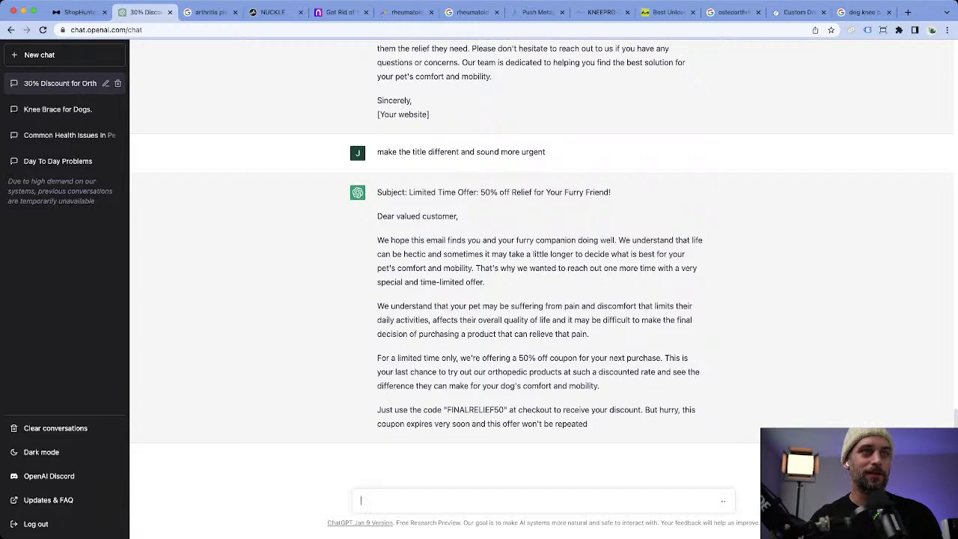
{"action": "type", "text": "writ"}
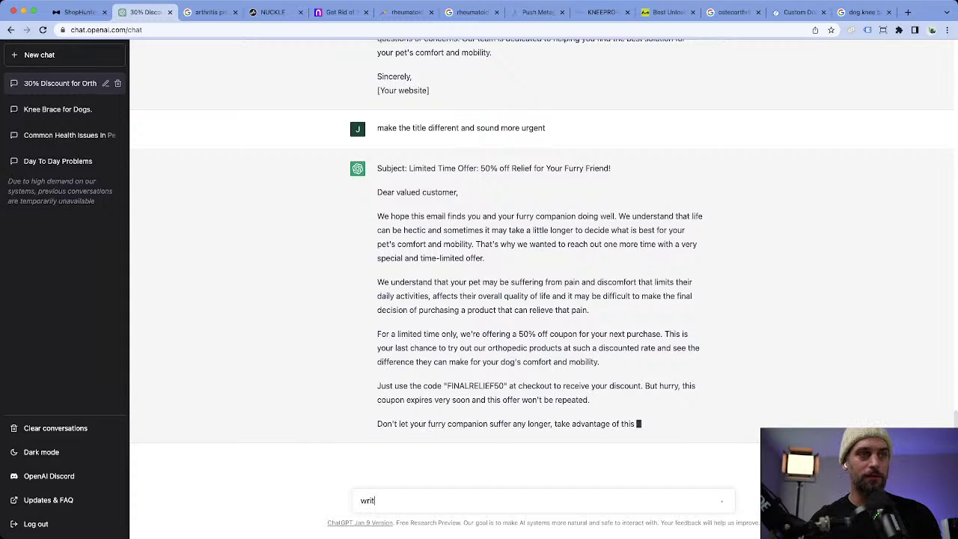
{"action": "type", "text": "e 5 sub"}
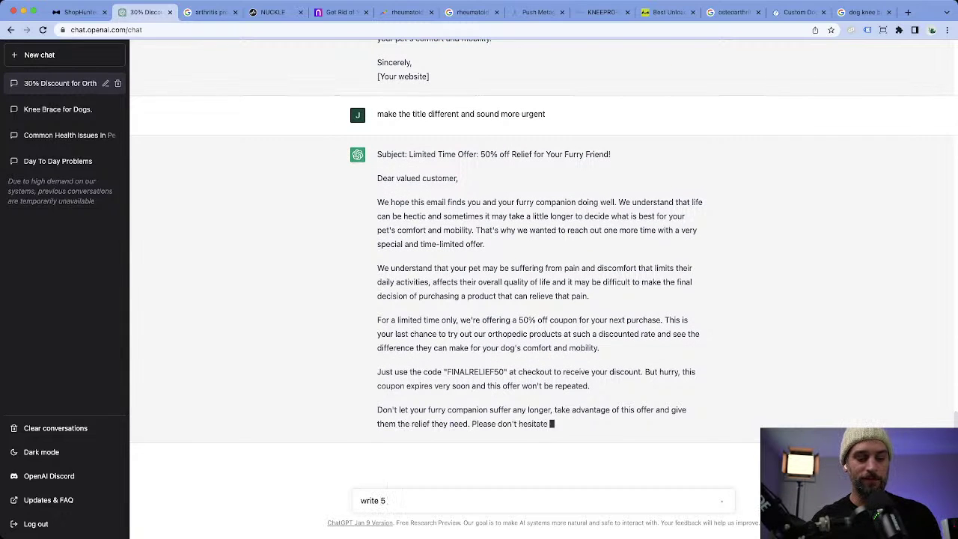
{"action": "key", "text": "BackSpace"}
{"action": "key", "text": "BackSpace"}
{"action": "key", "text": "BackSpace"}
{"action": "type", "text": "dif"}
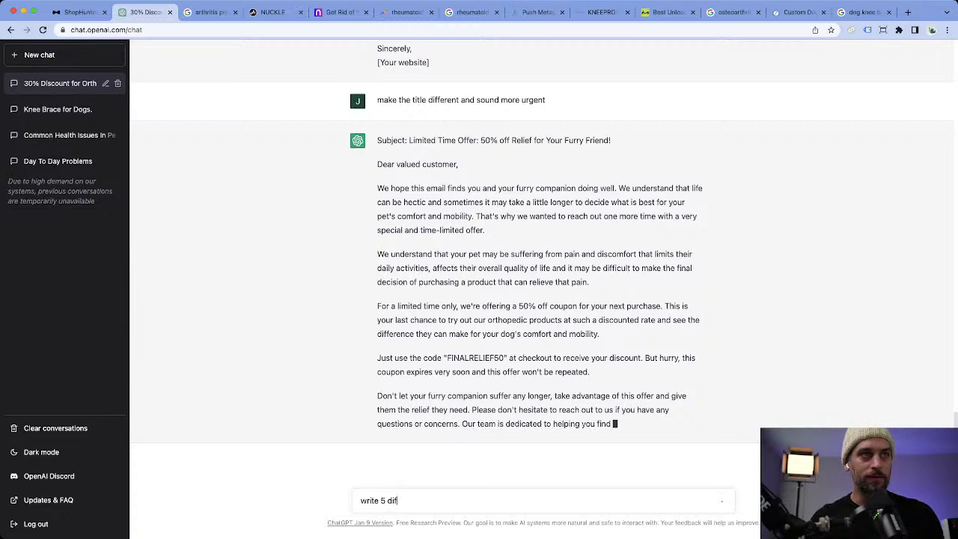
{"action": "type", "text": "ferent subject"}
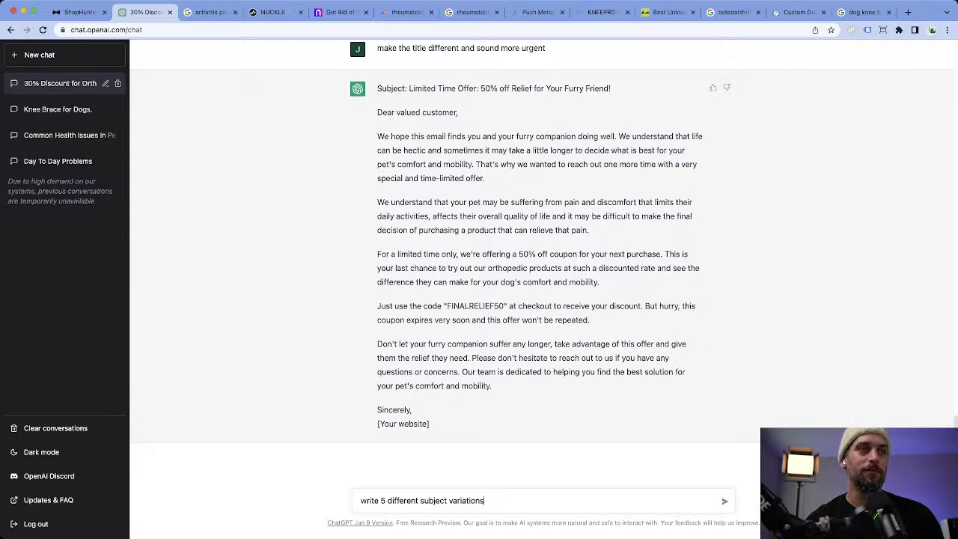
{"action": "type", "text": "variations"}
{"action": "key", "text": "Return"}
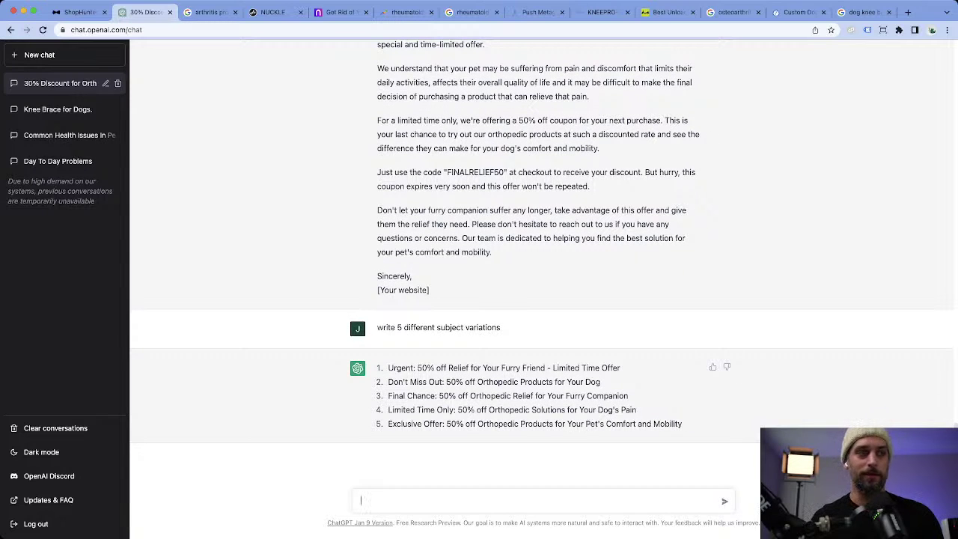
Ask ChatGPT to "write 5 more" subject lines and follow up with "make it so its more attention grabbing".
{"action": "type", "text": "5 more"}
{"action": "key", "text": "Return"}
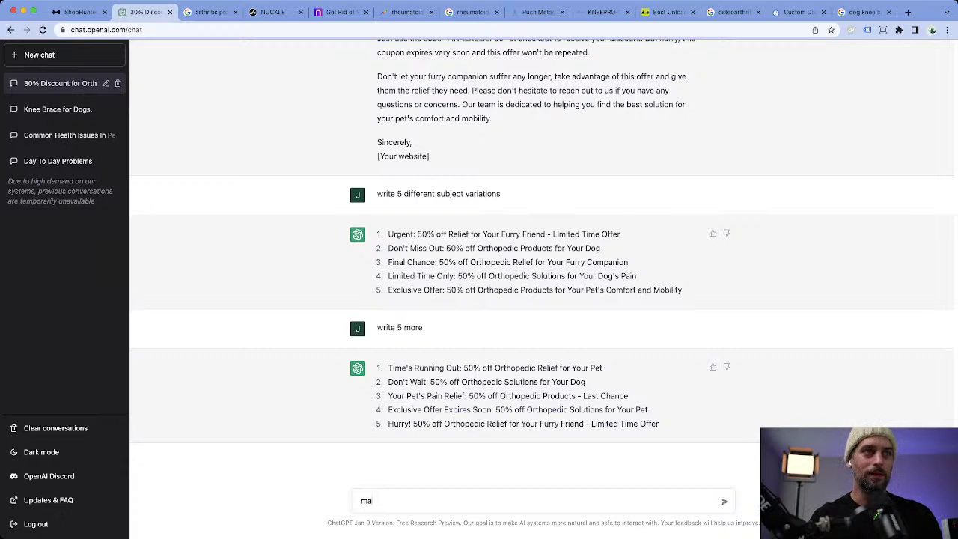
{"action": "type", "text": "it so"}
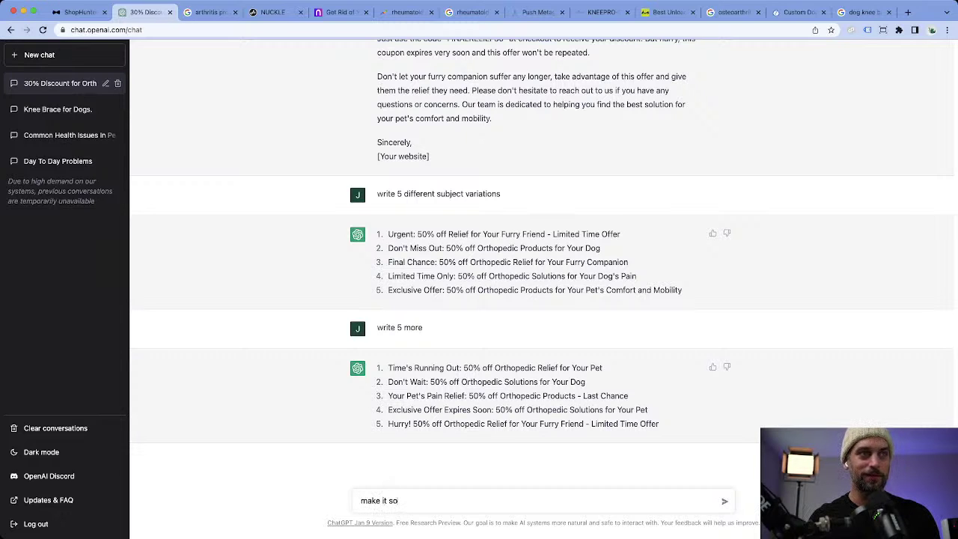
{"action": "type", "text": " its more "}
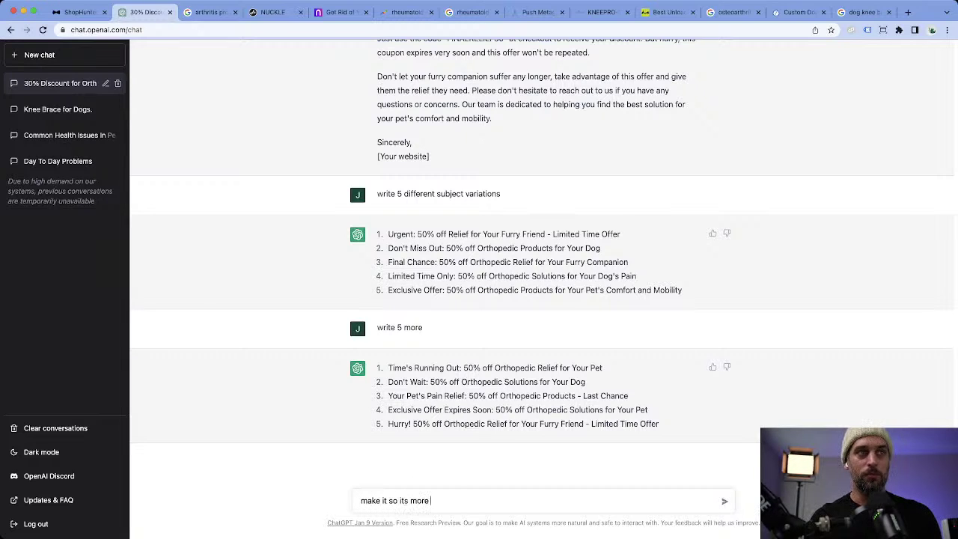
{"action": "type", "text": "attentio"}
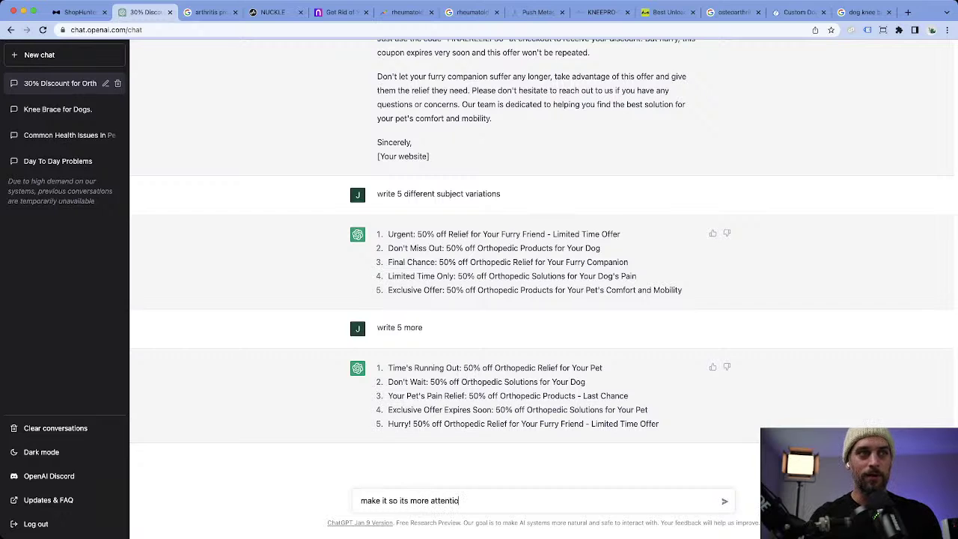
{"action": "type", "text": "n grabbing"}
{"action": "key", "text": "Return"}
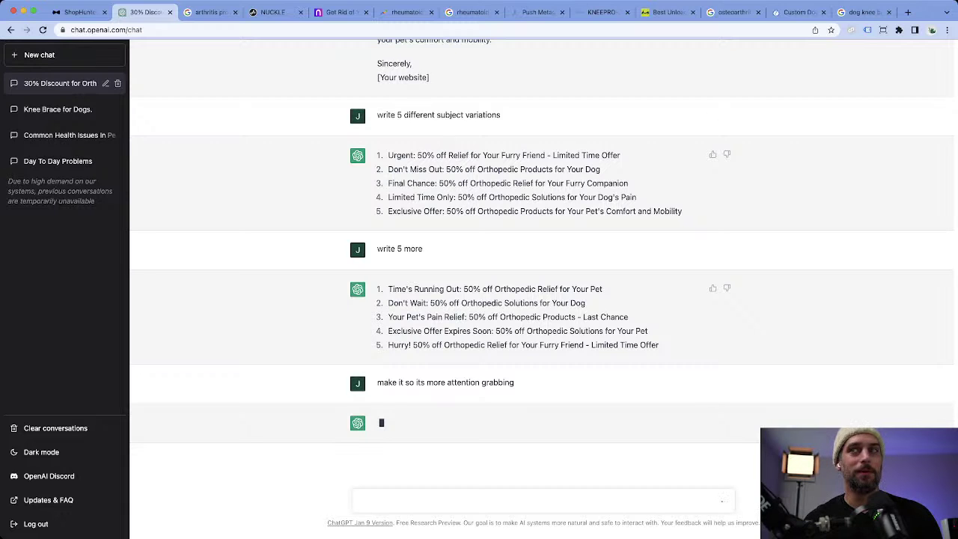
{"action": "scroll", "coordinate": [542, 262], "scroll_direction": "up", "scroll_amount": 2}
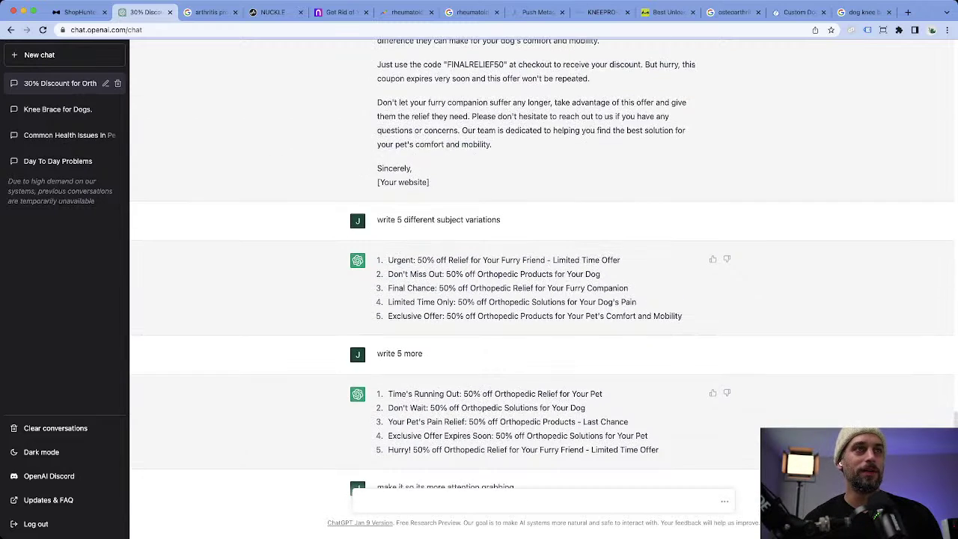
{"action": "scroll", "coordinate": [541, 266], "scroll_direction": "up", "scroll_amount": 5}
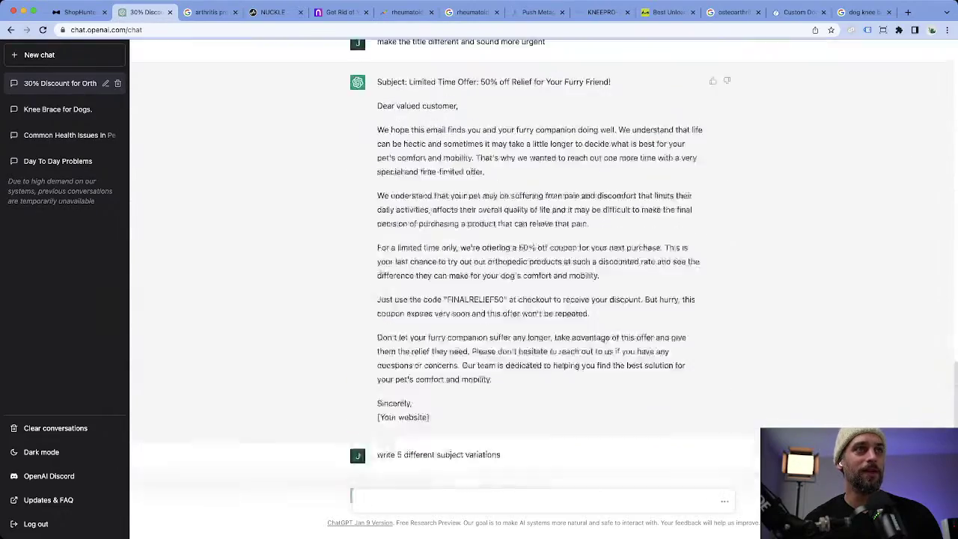
{"action": "scroll", "coordinate": [542, 267], "scroll_direction": "up", "scroll_amount": 15}
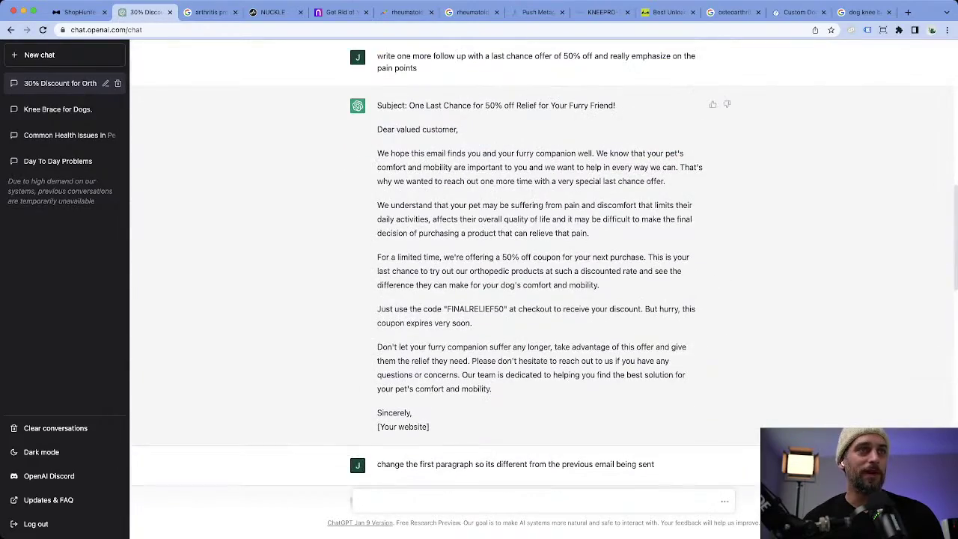
{"action": "scroll", "coordinate": [541, 266], "scroll_direction": "down", "scroll_amount": 12}
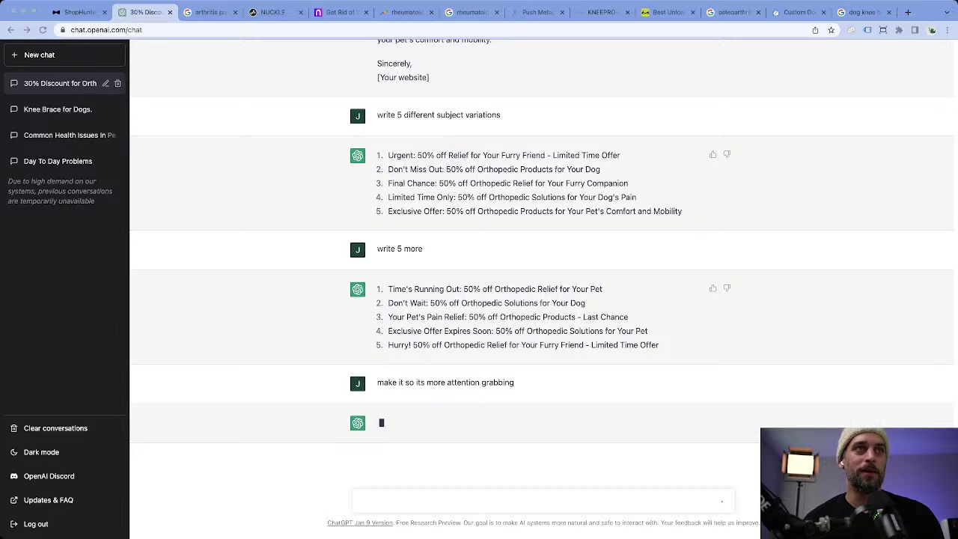
Switch to ShopHunter, filter the tracked shops by the arthritis tag, and open the BraceAbility shop.
{"action": "left_click", "coordinate": [78, 12]}
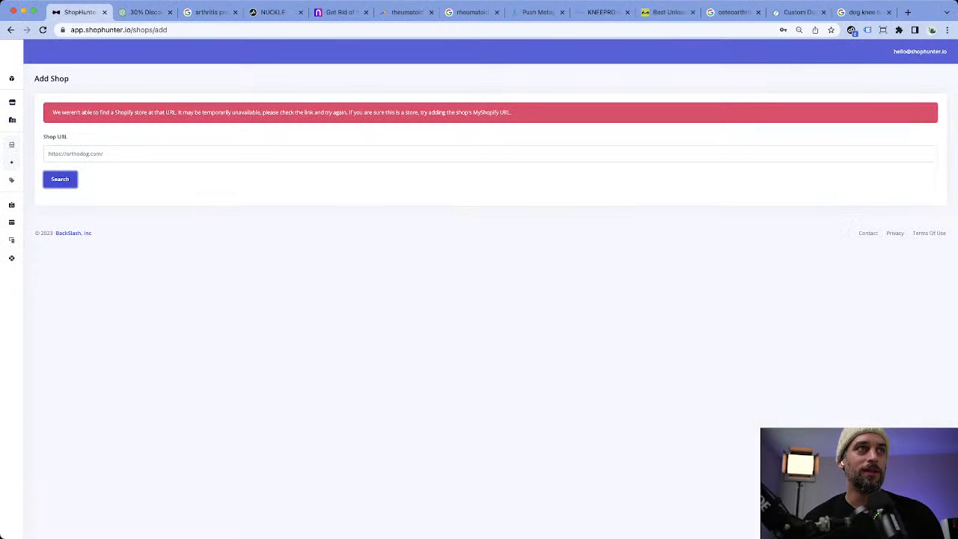
{"action": "mouse_move", "coordinate": [11, 144]}
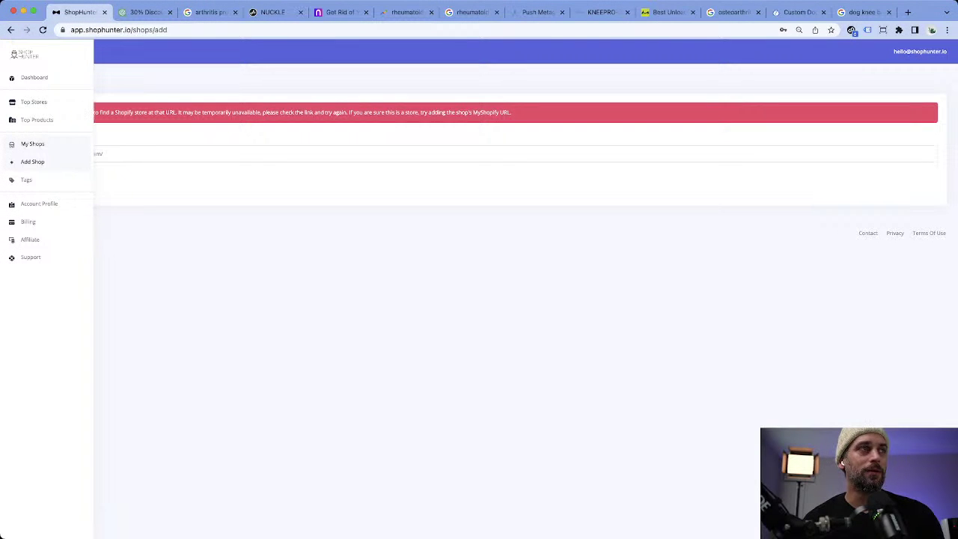
{"action": "left_click", "coordinate": [32, 144]}
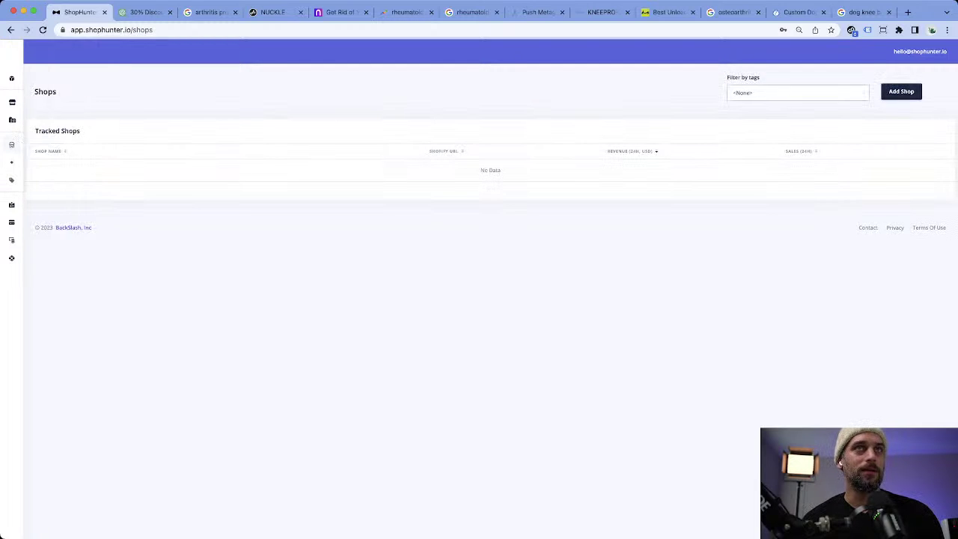
{"action": "left_click", "coordinate": [797, 92]}
{"action": "scroll", "coordinate": [793, 172], "scroll_direction": "down", "scroll_amount": 2}
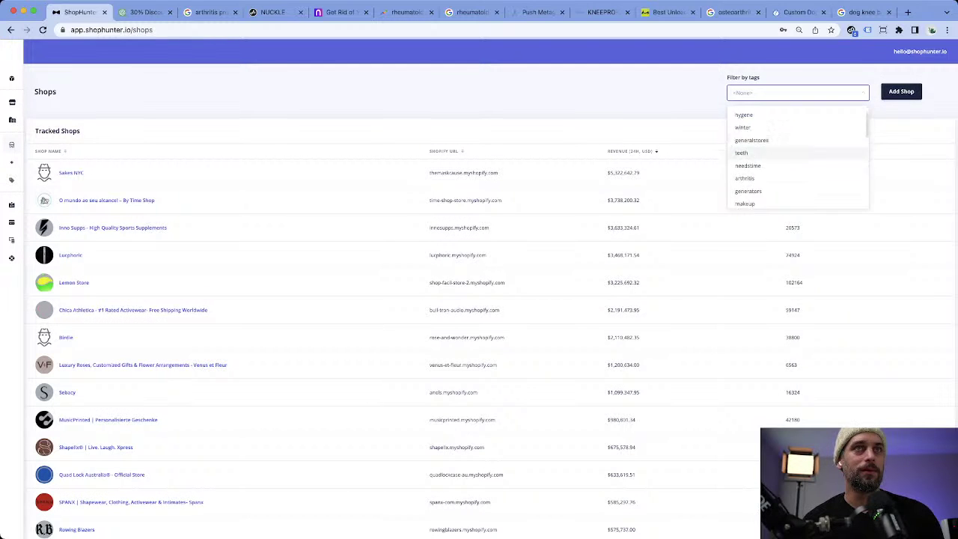
{"action": "left_click", "coordinate": [747, 166]}
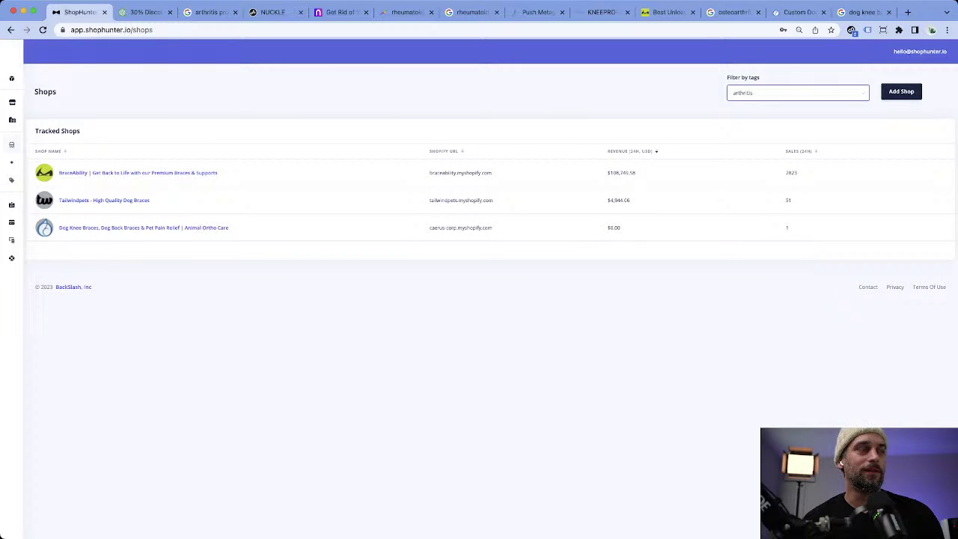
{"action": "left_click", "coordinate": [138, 173]}
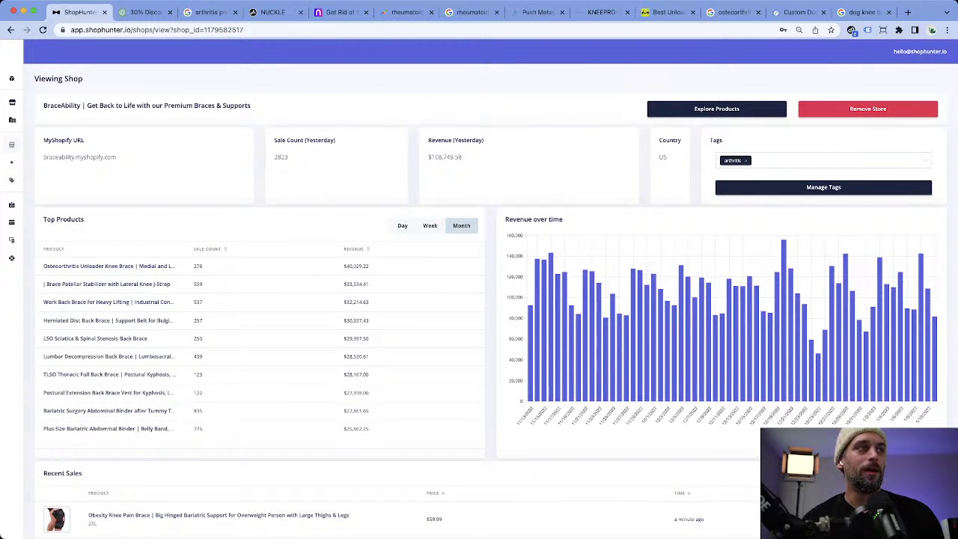
Look over the recent sales of the BraceAbility shop.
{"action": "scroll", "coordinate": [490, 288], "scroll_direction": "down", "scroll_amount": 5}
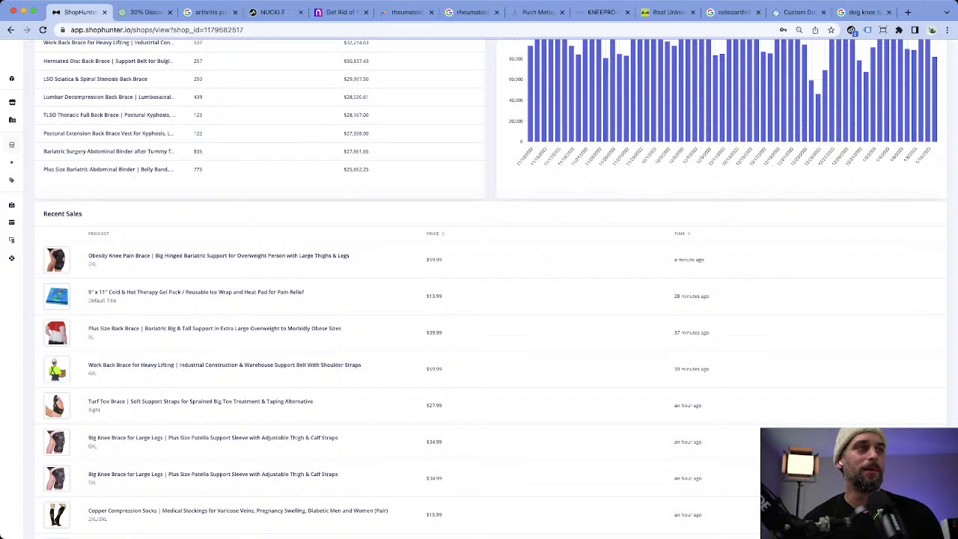
{"action": "scroll", "coordinate": [491, 288], "scroll_direction": "up", "scroll_amount": 5}
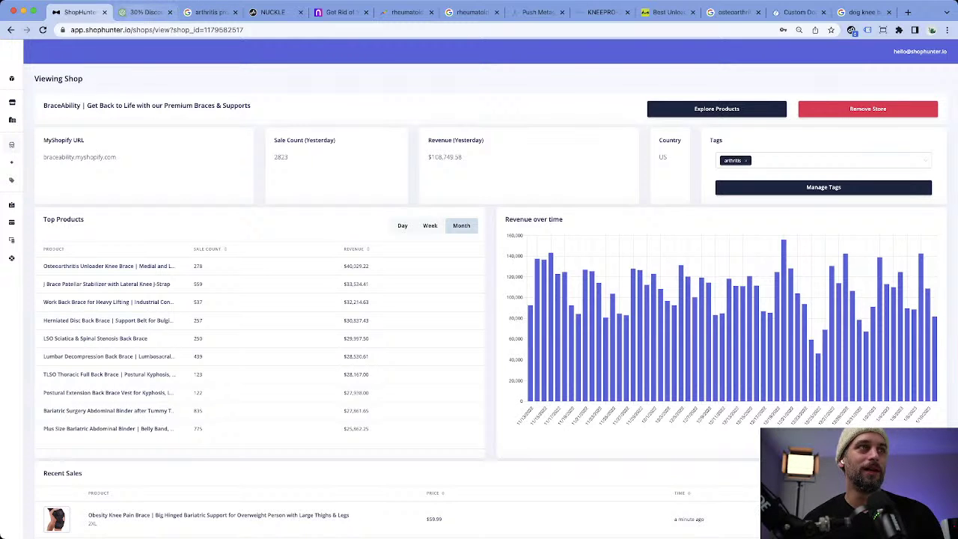
Switch to ChatGPT, review the last-chance emails and subject lines in the discount conversation, and start a new chat.
{"action": "left_click", "coordinate": [146, 12]}
{"action": "scroll", "coordinate": [543, 284], "scroll_direction": "up", "scroll_amount": 10}
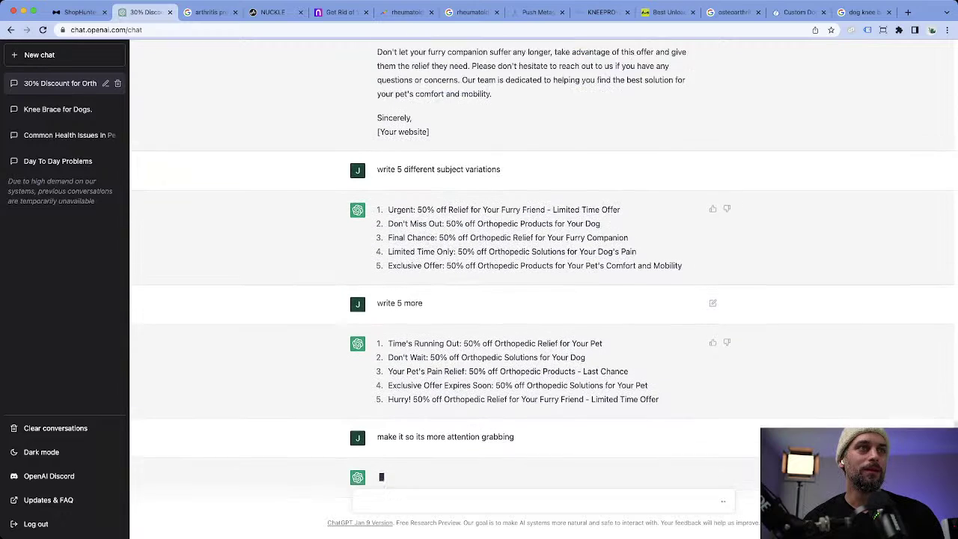
{"action": "scroll", "coordinate": [542, 284], "scroll_direction": "up", "scroll_amount": 2}
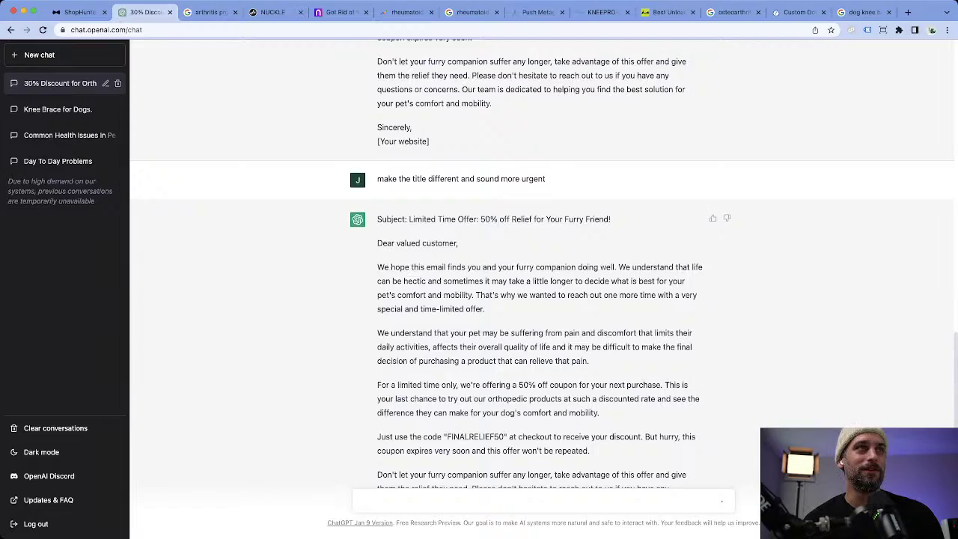
{"action": "scroll", "coordinate": [542, 284], "scroll_direction": "up", "scroll_amount": 10}
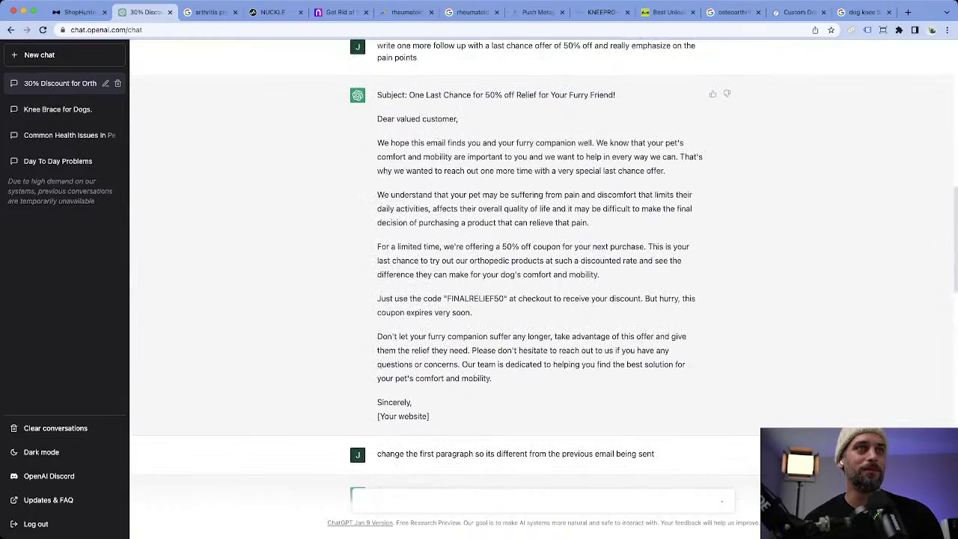
{"action": "scroll", "coordinate": [543, 285], "scroll_direction": "down", "scroll_amount": 10}
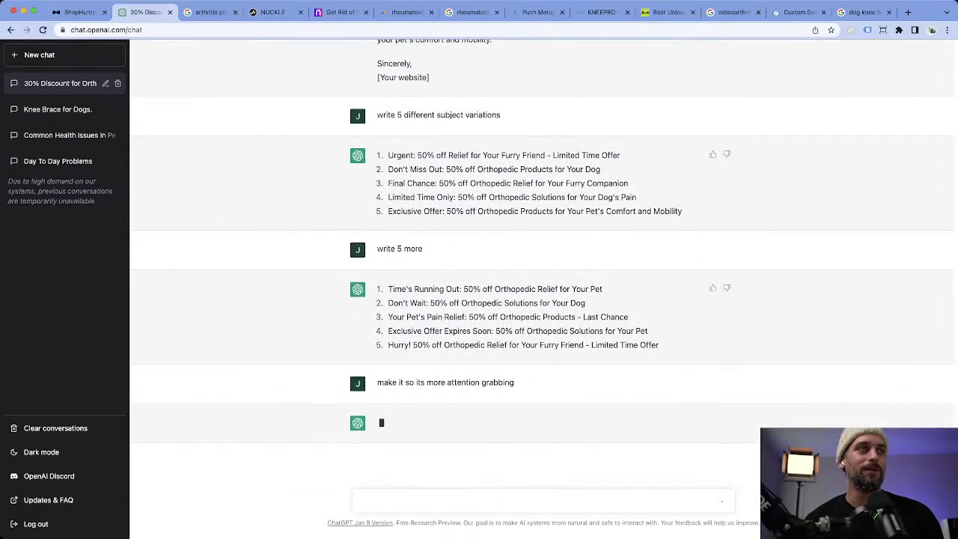
{"action": "left_click", "coordinate": [39, 55]}
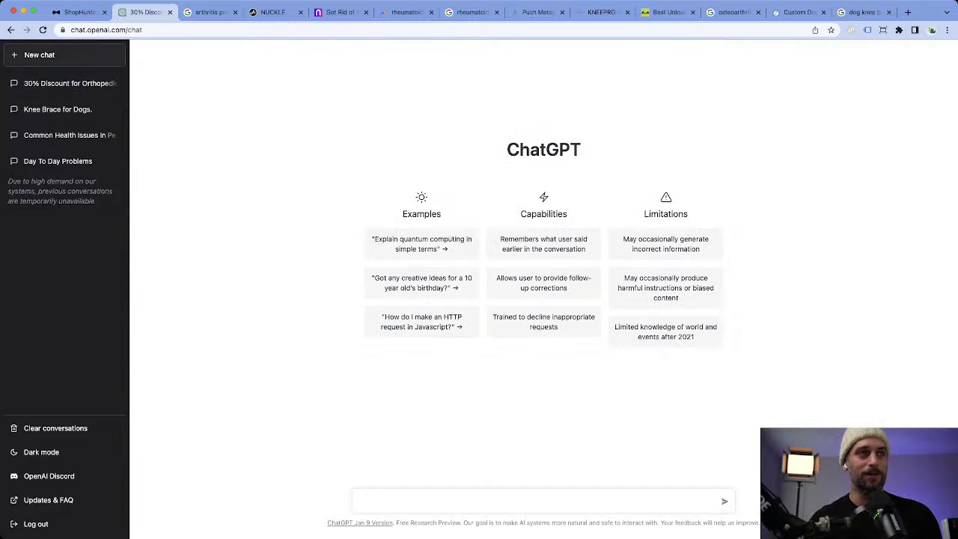
{"action": "type", "text": "write"}
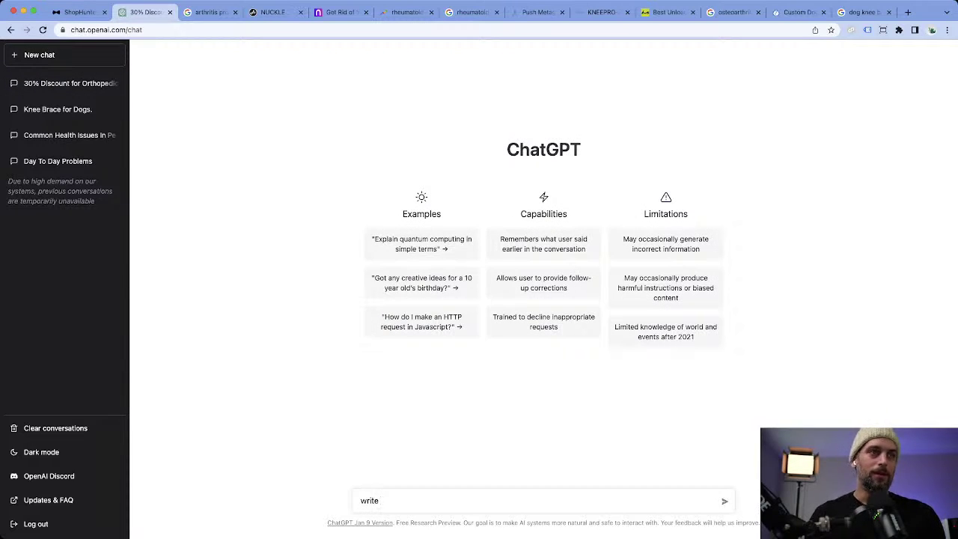
{"action": "key", "text": "super+a"}
{"action": "type", "text": "come up wi"}
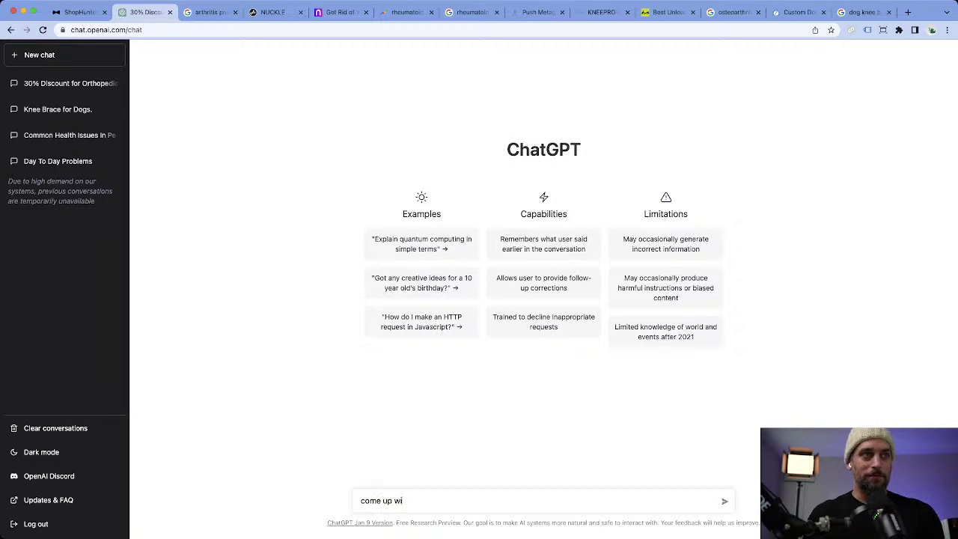
{"action": "type", "text": "th"}
{"action": "key", "text": "BackSpace"}
{"action": "type", "text": "th"}
{"action": "key", "text": "super+a"}
{"action": "key", "text": "BackSpace"}
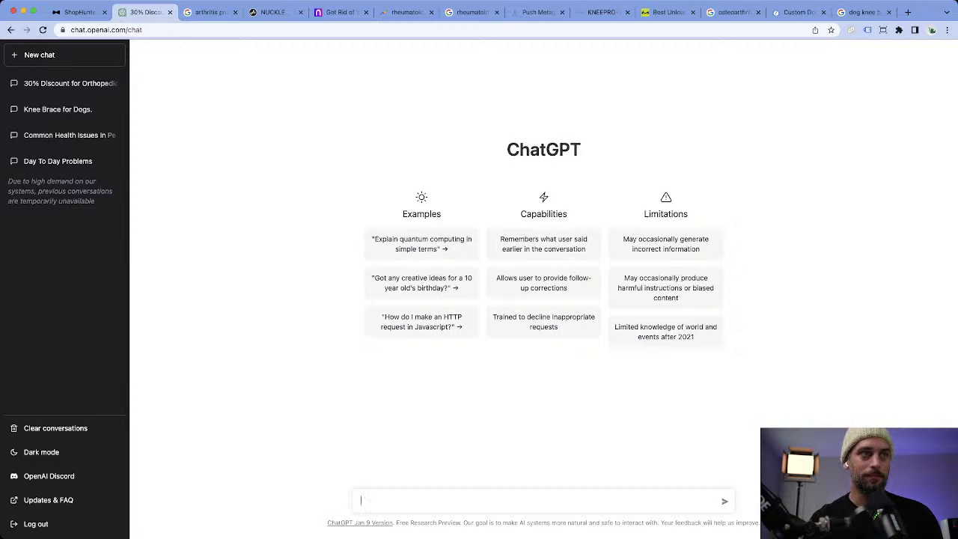
Ask ChatGPT to "come up with 30 different brand names for a dog orthopedic company".
{"action": "type", "text": "come up with "}
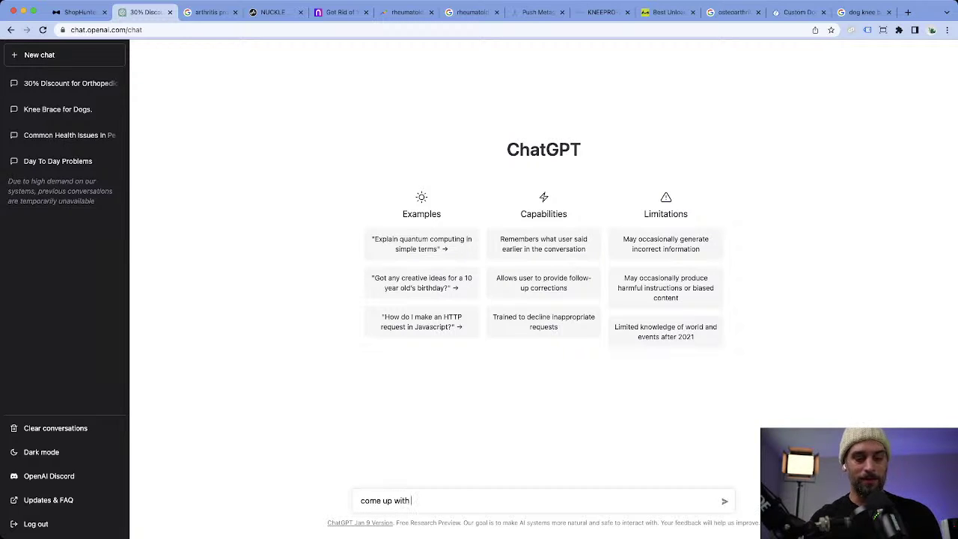
{"action": "type", "text": "3"}
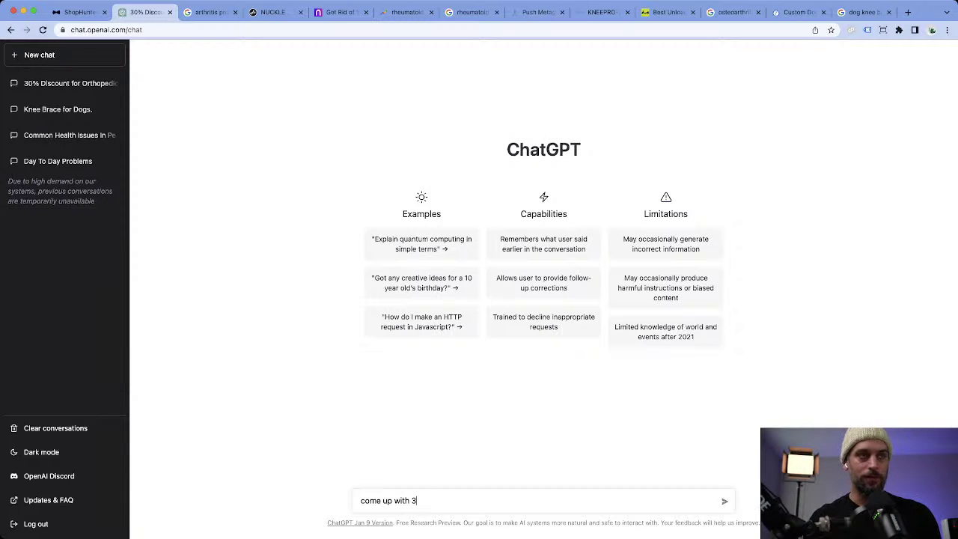
{"action": "type", "text": "0 different br"}
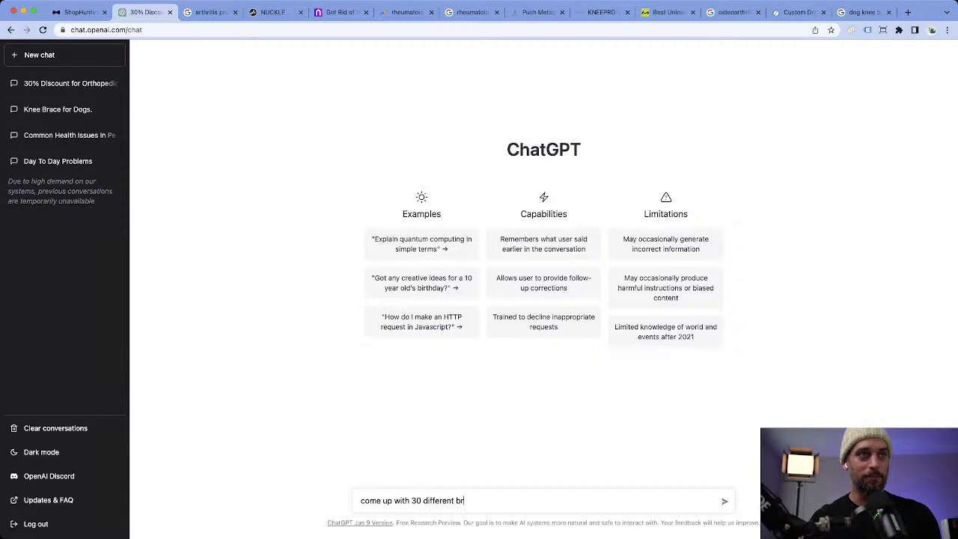
{"action": "type", "text": "and names for a "}
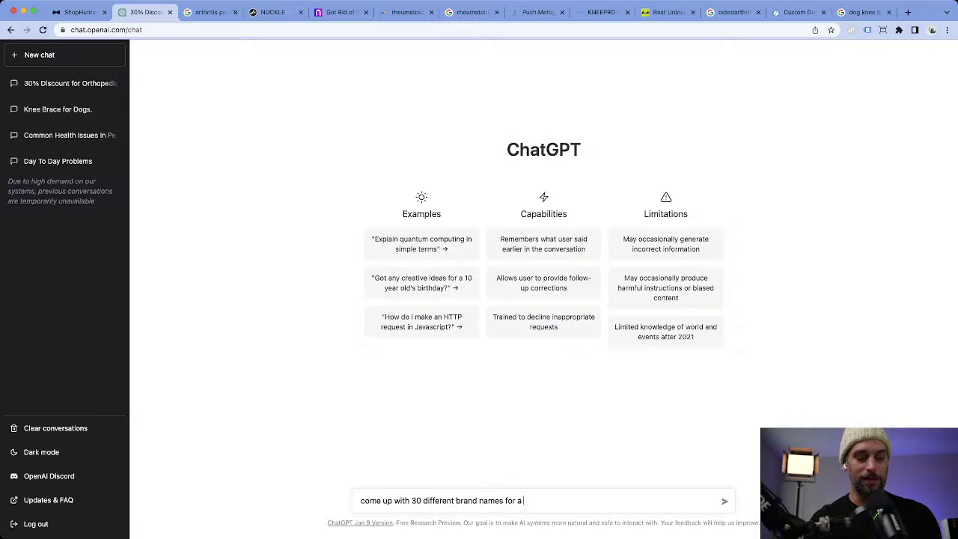
{"action": "type", "text": "dog ortho"}
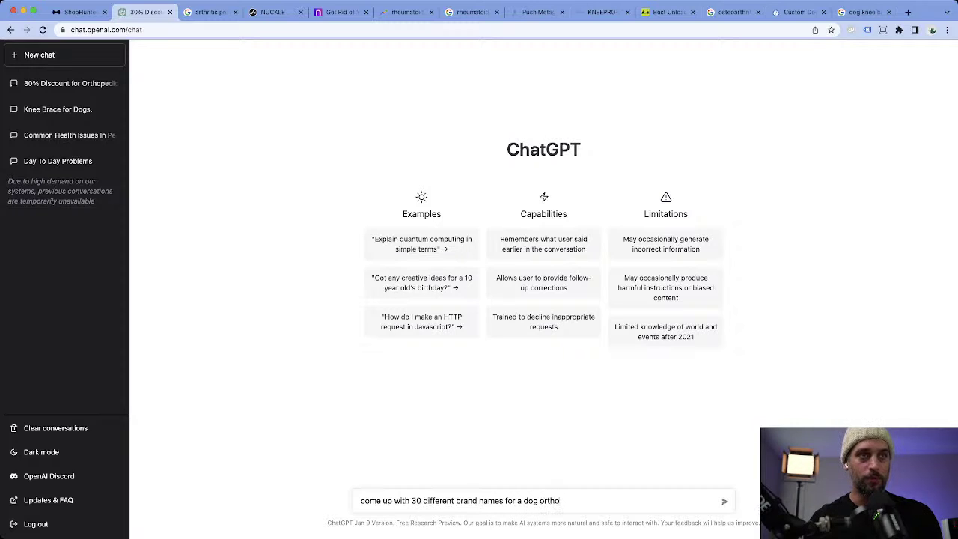
{"action": "type", "text": "pedic company"}
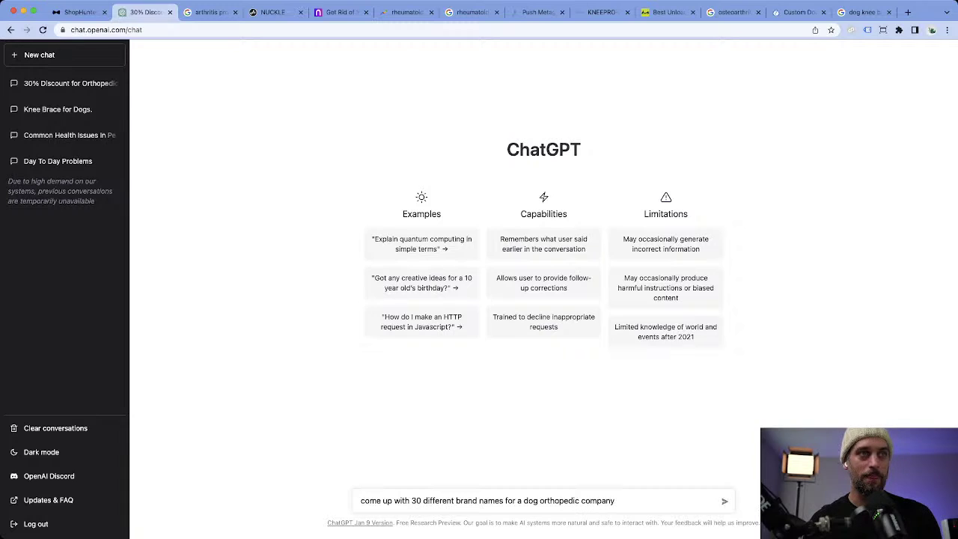
{"action": "key", "text": "Return"}
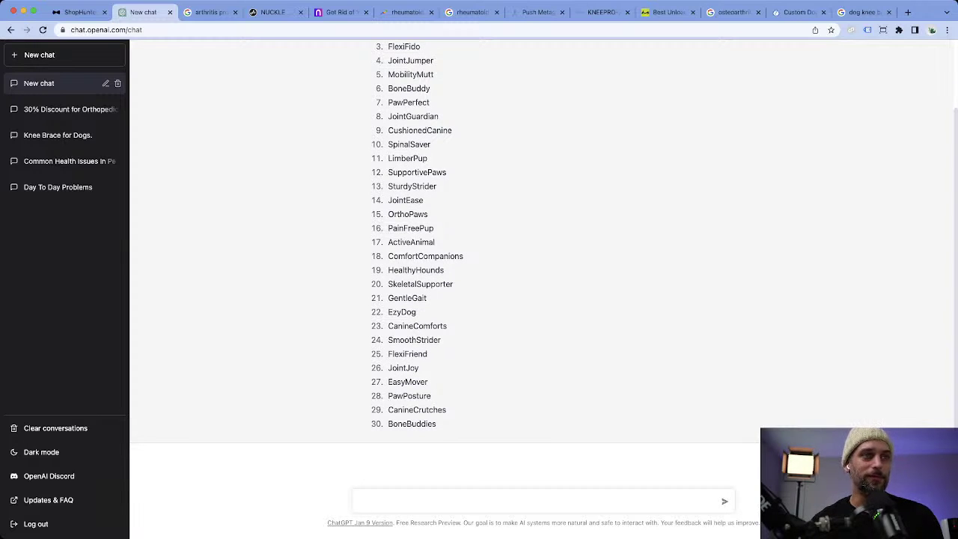
Ask ChatGPT to "come up with 10 different tag lines for a website homepage about dog orthopedic products".
{"action": "type", "text": "come up with "}
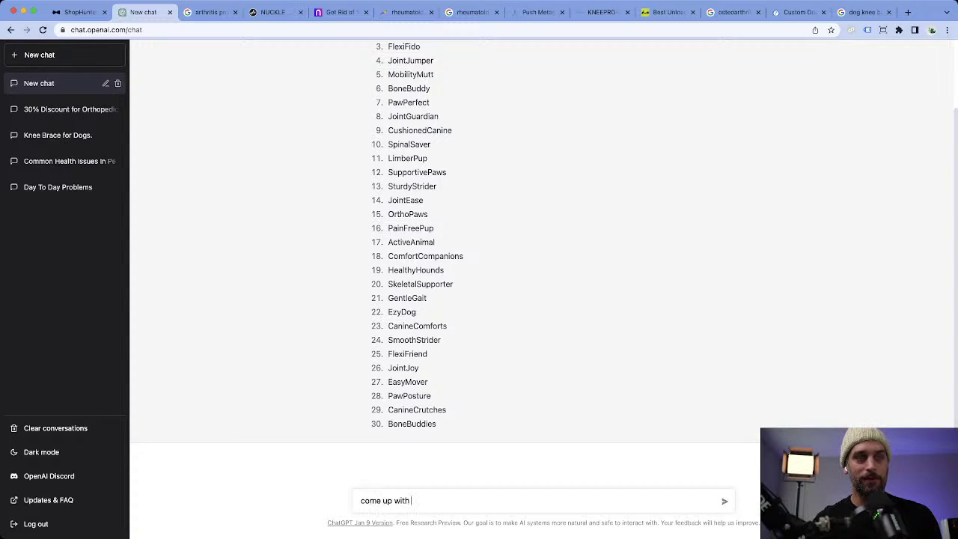
{"action": "type", "text": "10 different t"}
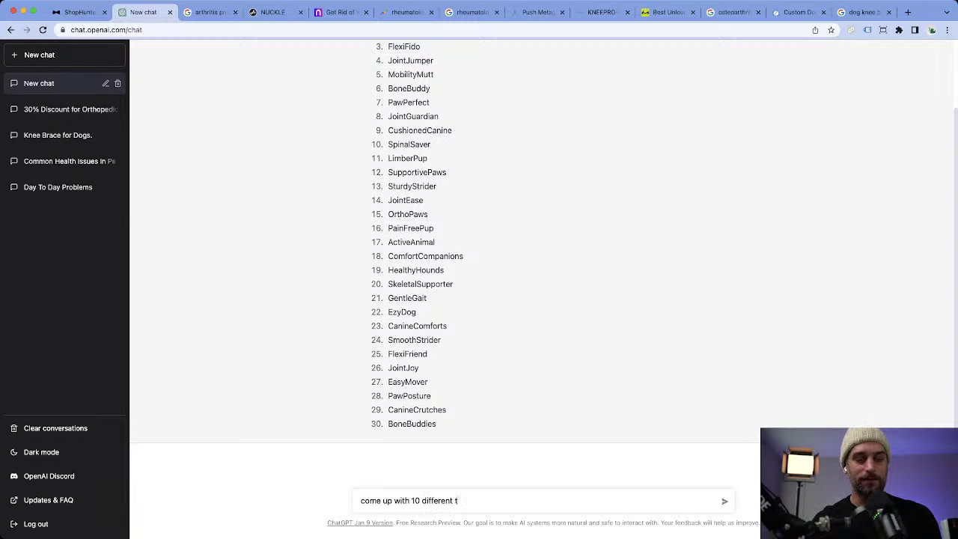
{"action": "type", "text": "ag lines for"}
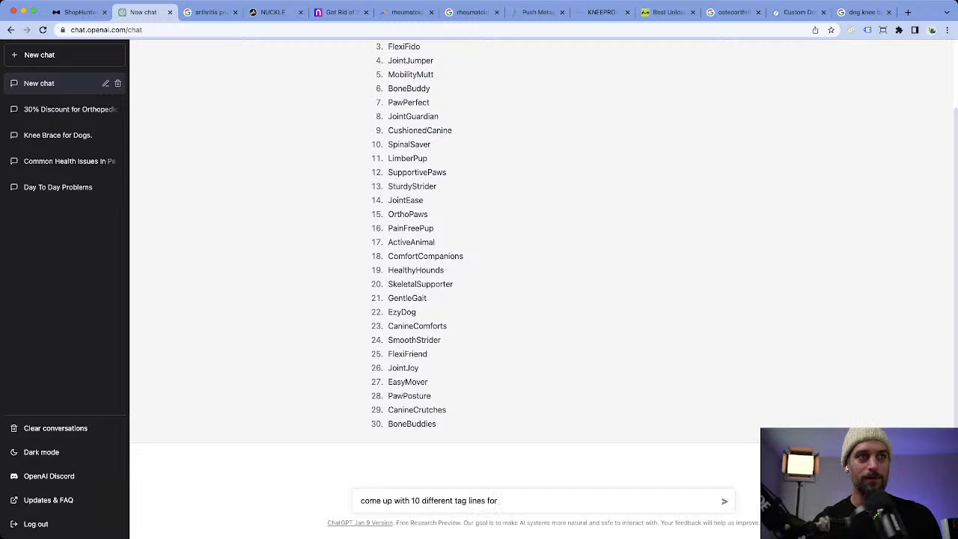
{"action": "type", "text": " a website ho"}
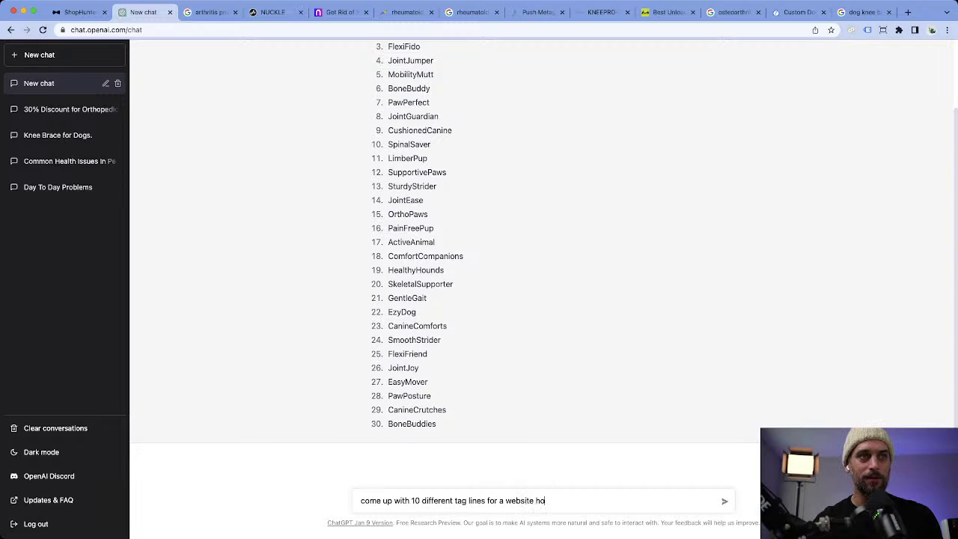
{"action": "type", "text": "mepage about"}
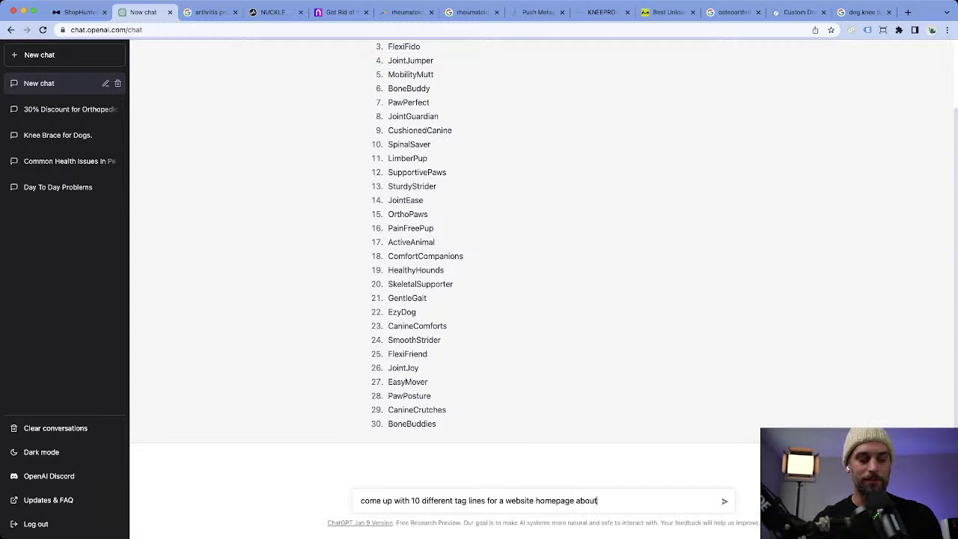
{"action": "type", "text": " dog orthopedic problem"}
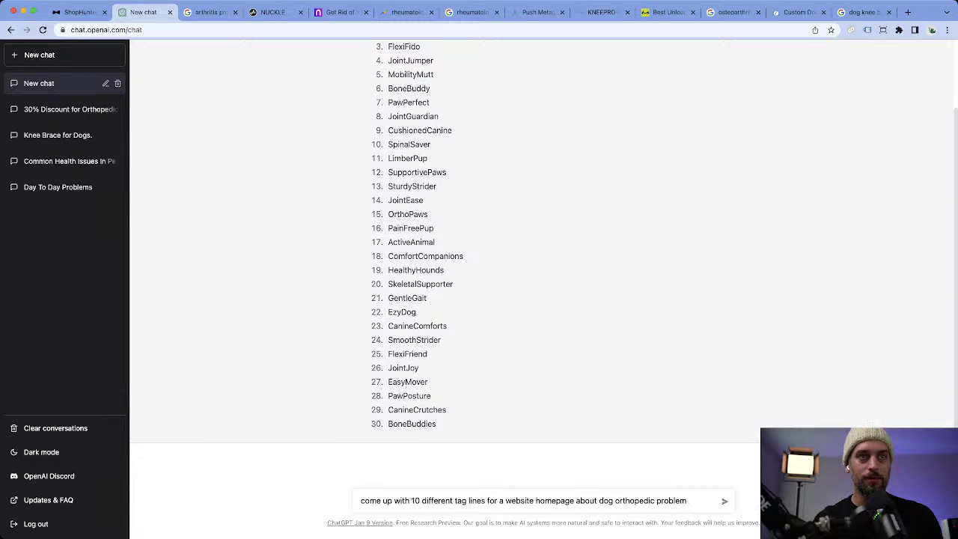
{"action": "key", "text": "BackSpace"}
{"action": "key", "text": "BackSpace"}
{"action": "key", "text": "BackSpace"}
{"action": "type", "text": "oducts"}
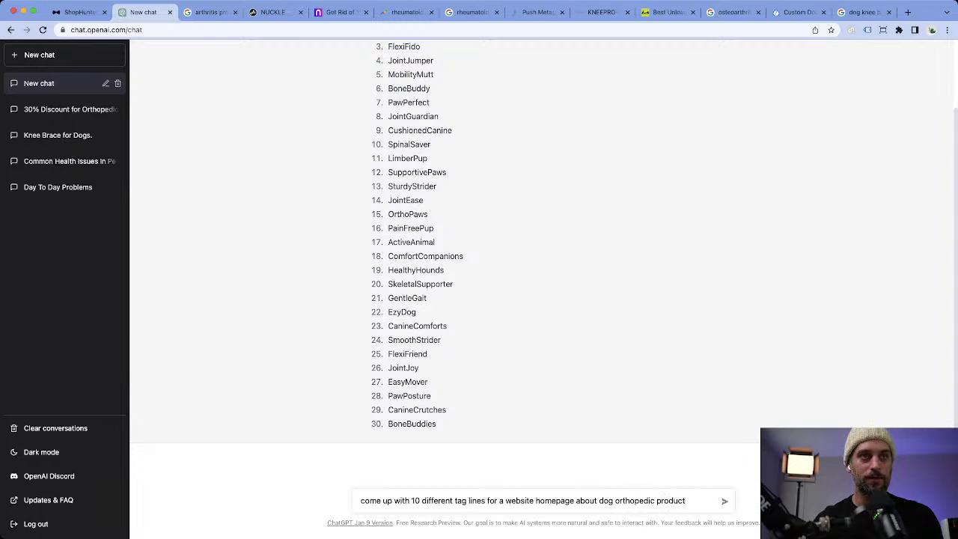
{"action": "key", "text": "Return"}
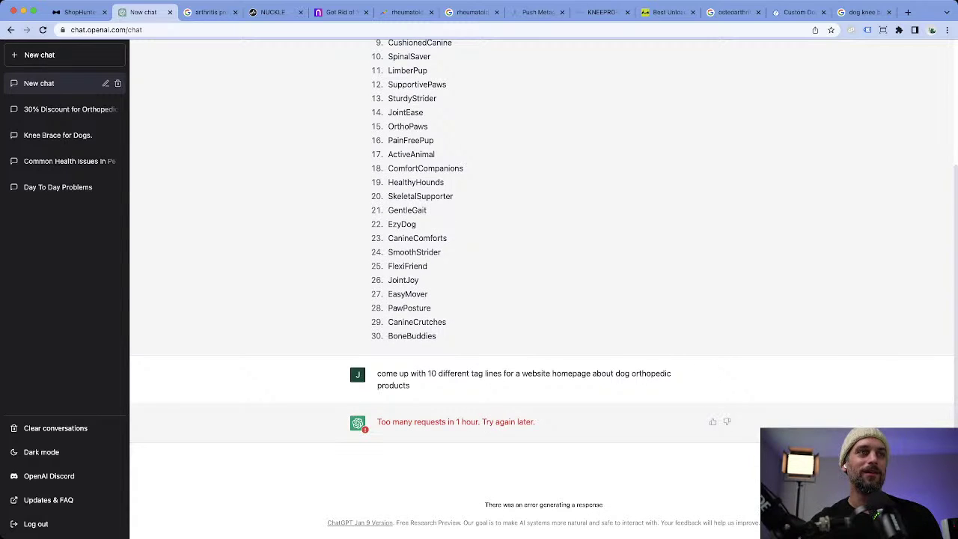
Copy the tag line prompt and submit it again in a new chat.
{"action": "triple_click", "coordinate": [407, 385]}
{"action": "key", "text": "super+c"}
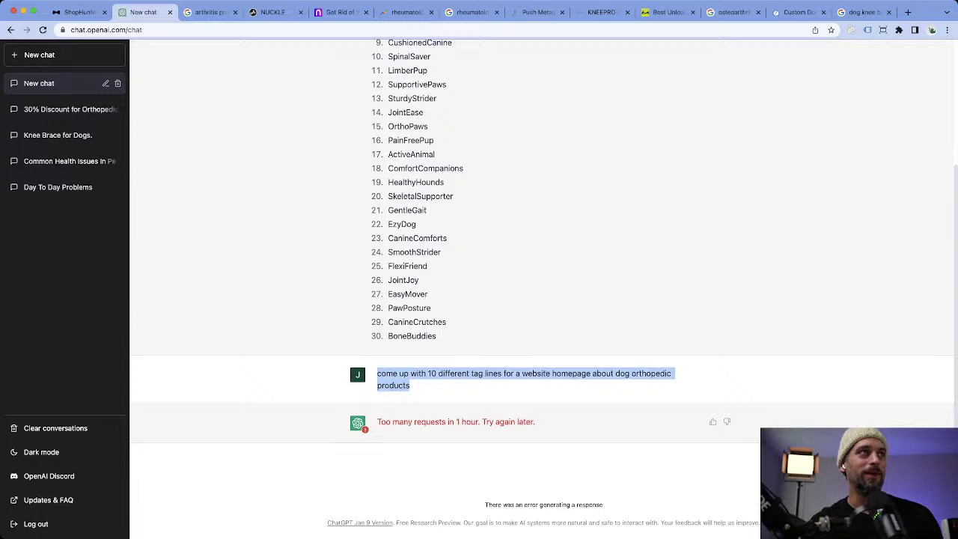
{"action": "left_click", "coordinate": [56, 54]}
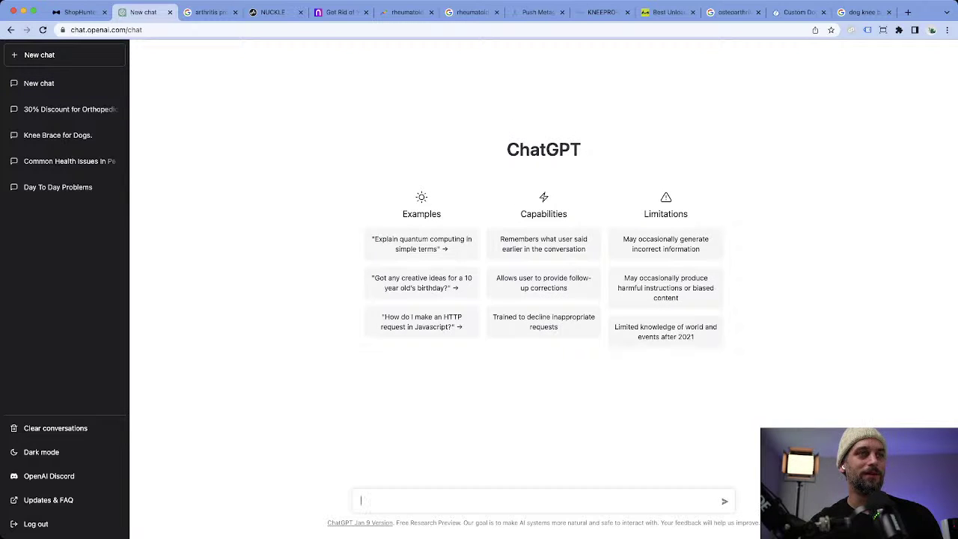
{"action": "key", "text": "super+v"}
{"action": "key", "text": "Return"}
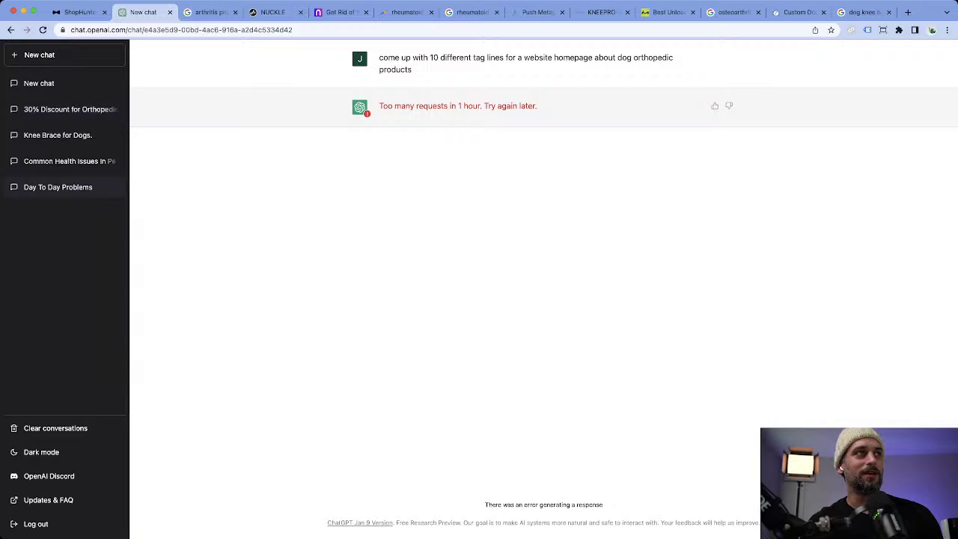
Open the earlier conversation about common health issues and review the list of common problems and their explanations.
{"action": "left_click", "coordinate": [64, 161]}
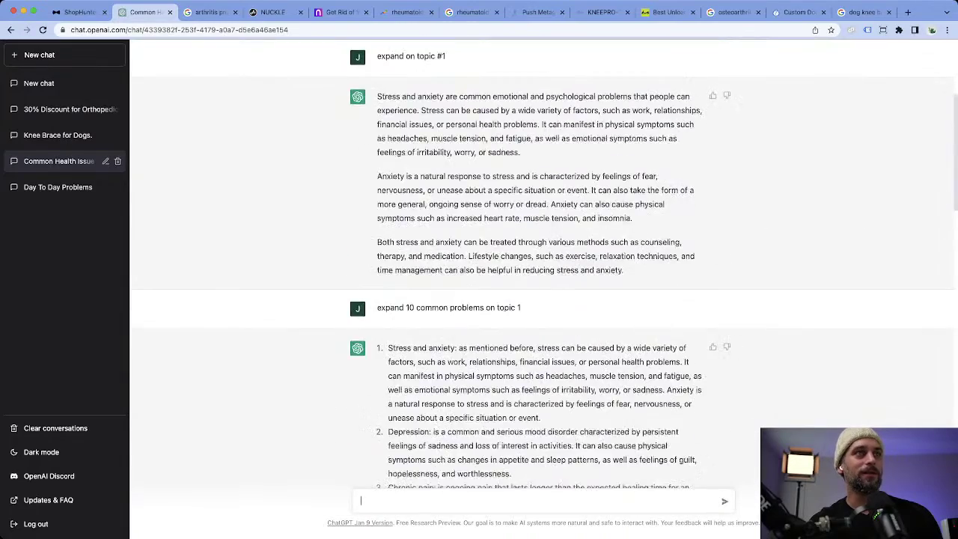
{"action": "scroll", "coordinate": [542, 262], "scroll_direction": "up", "scroll_amount": 3}
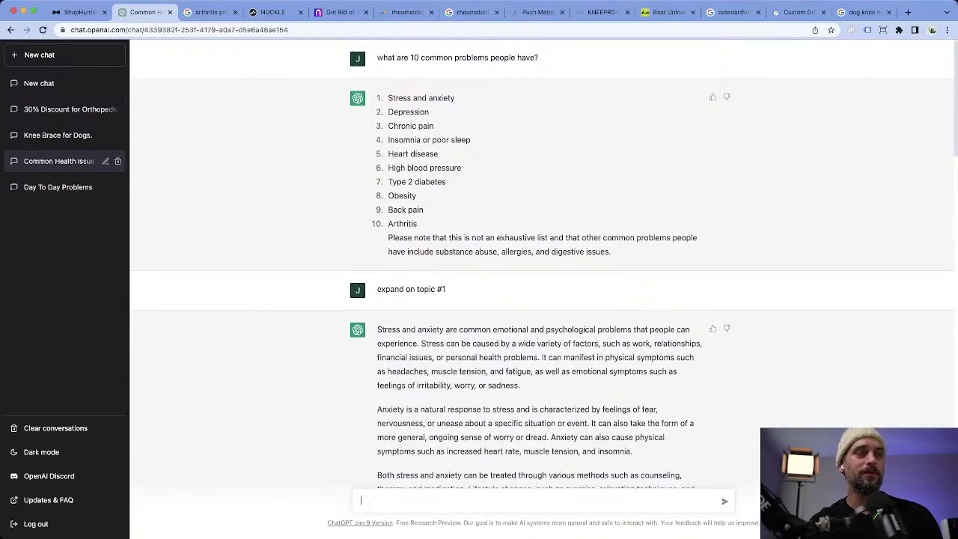
{"action": "scroll", "coordinate": [541, 288], "scroll_direction": "down", "scroll_amount": 5}
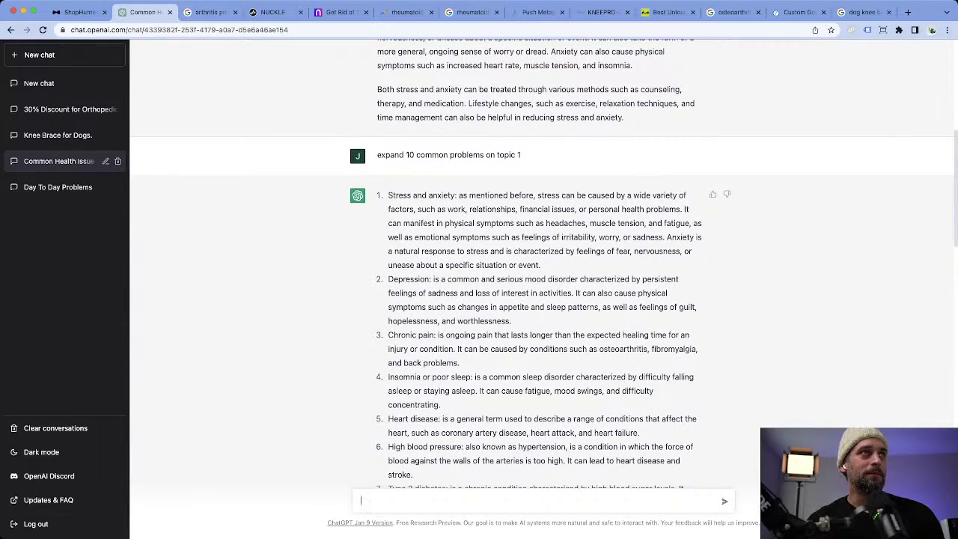
{"action": "scroll", "coordinate": [542, 289], "scroll_direction": "down", "scroll_amount": 3}
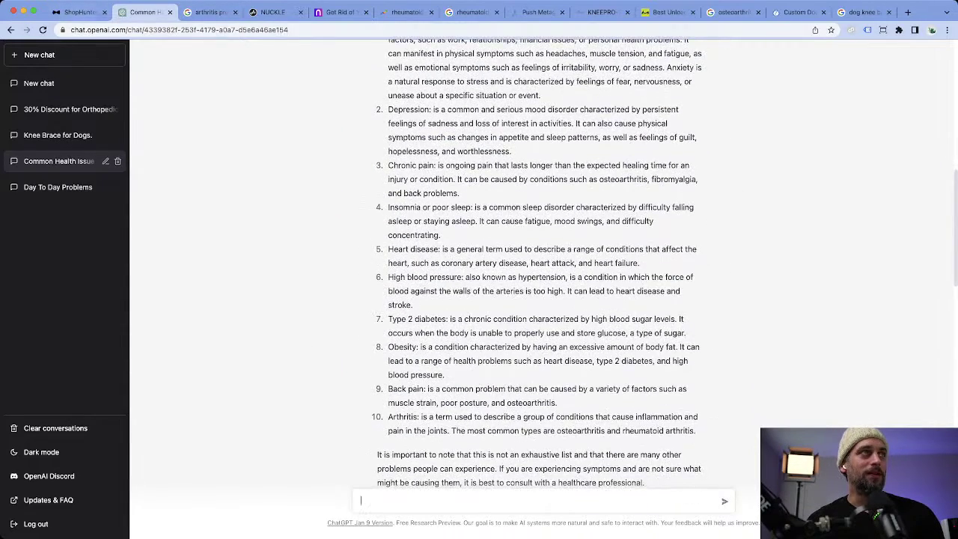
Switch to ShopHunter and highlight the Osteoarthritis Unloader Knee Brace and Postural Extension Back Brace among BraceAbility's top products.
{"action": "left_click", "coordinate": [79, 12]}
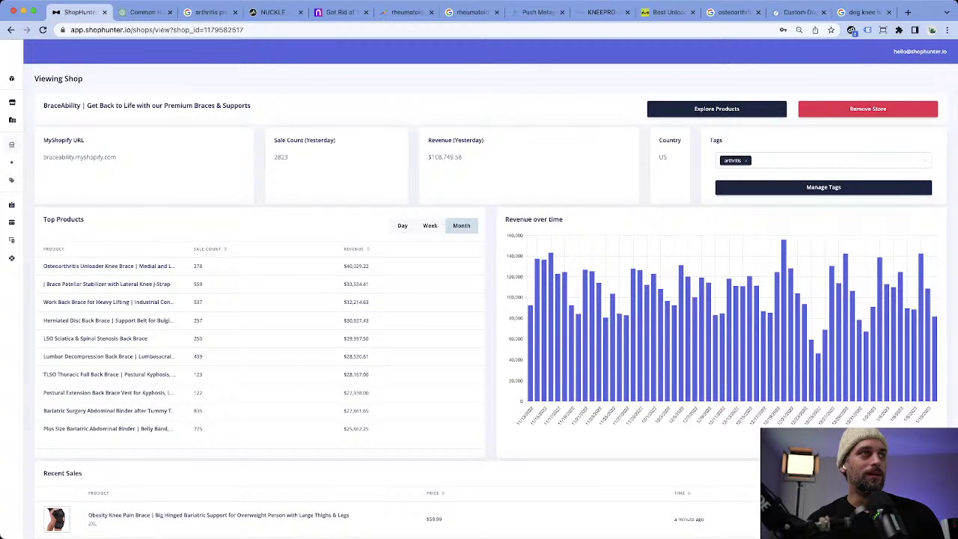
{"action": "left_click_drag", "start_coordinate": [43, 266], "coordinate": [133, 265]}
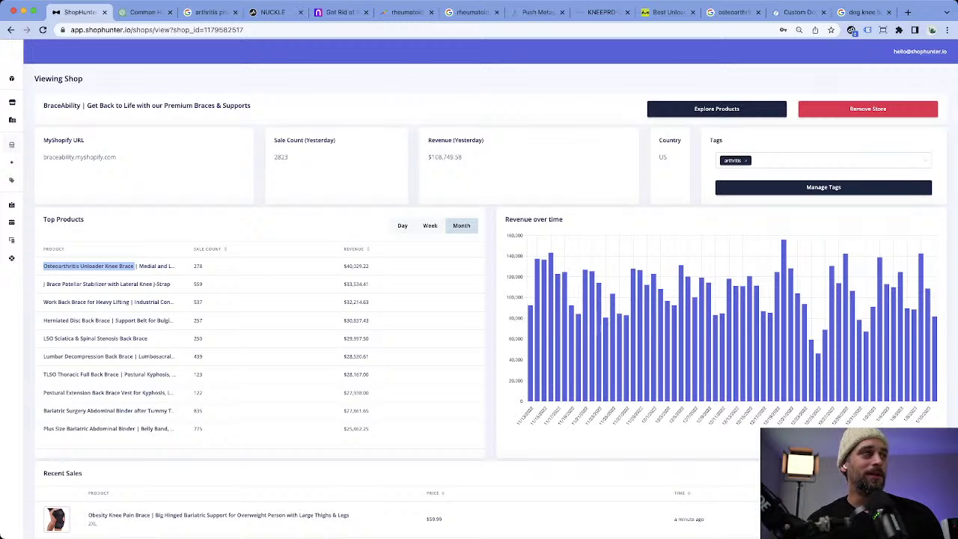
{"action": "left_click_drag", "start_coordinate": [43, 392], "coordinate": [124, 392]}
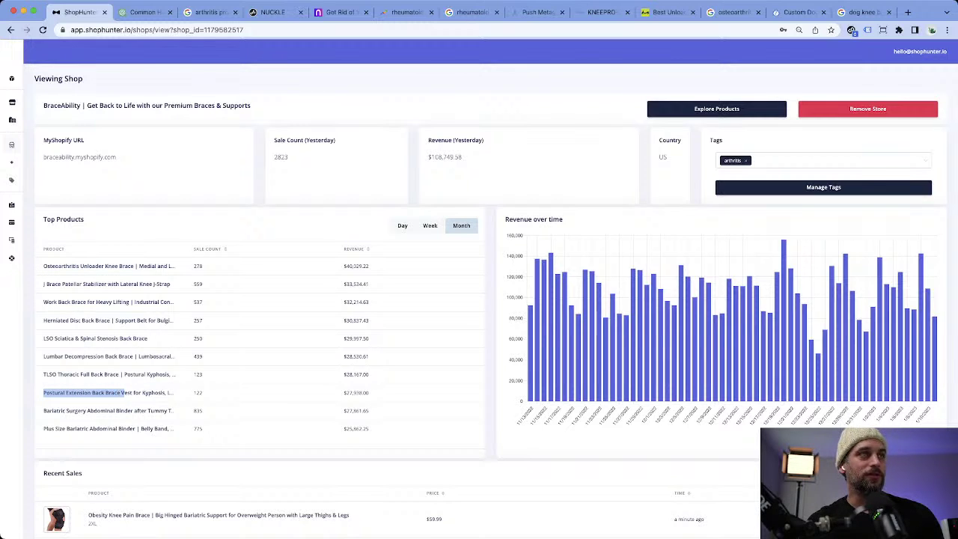
Clear the product name highlight and look over the top five rows of BraceAbility's monthly top products.
{"action": "left_click", "coordinate": [124, 392]}
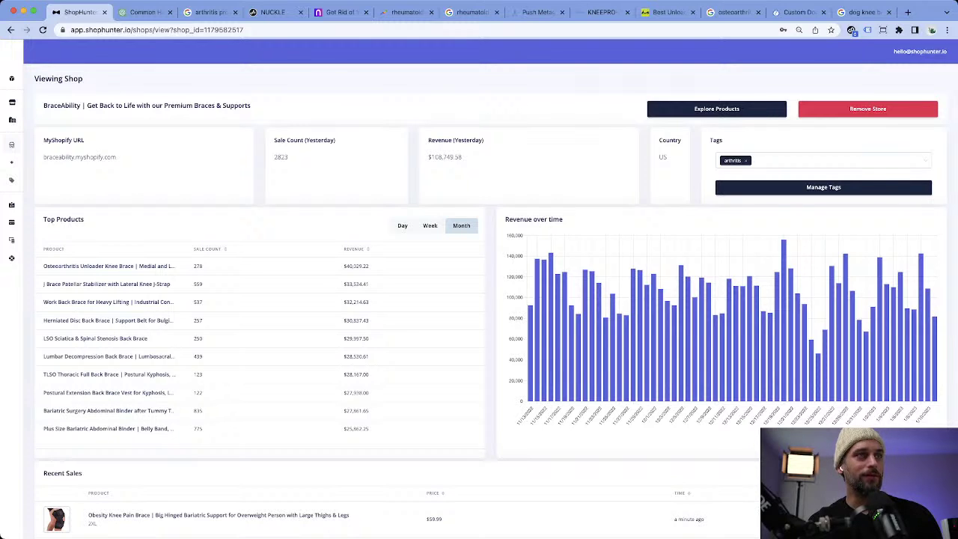
{"action": "left_click_drag", "start_coordinate": [374, 340], "coordinate": [43, 264]}
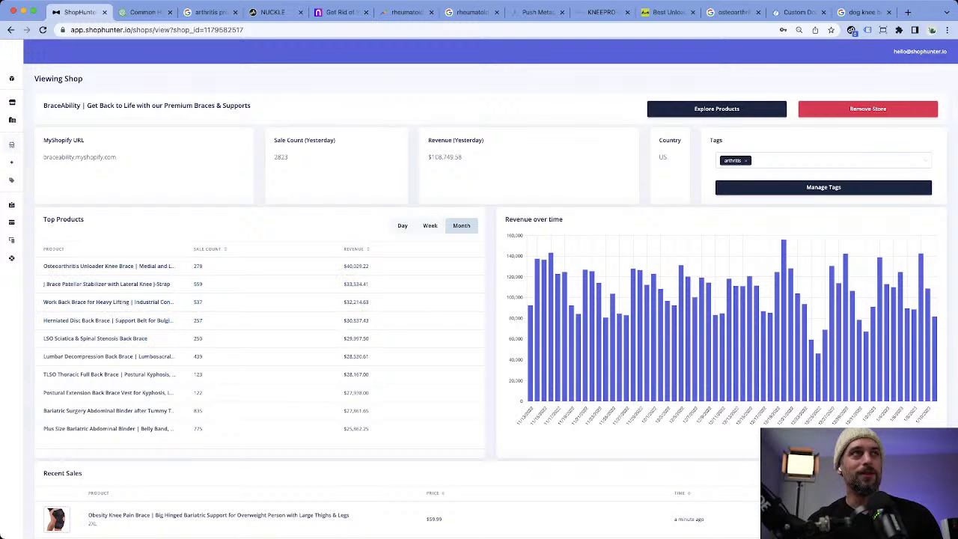
Switch to the ChatGPT conversation on common health issues and highlight the five dog knee brace benefits with emojis in the last answer.
{"action": "left_click", "coordinate": [144, 12]}
{"action": "scroll", "coordinate": [539, 285], "scroll_direction": "down", "scroll_amount": 15}
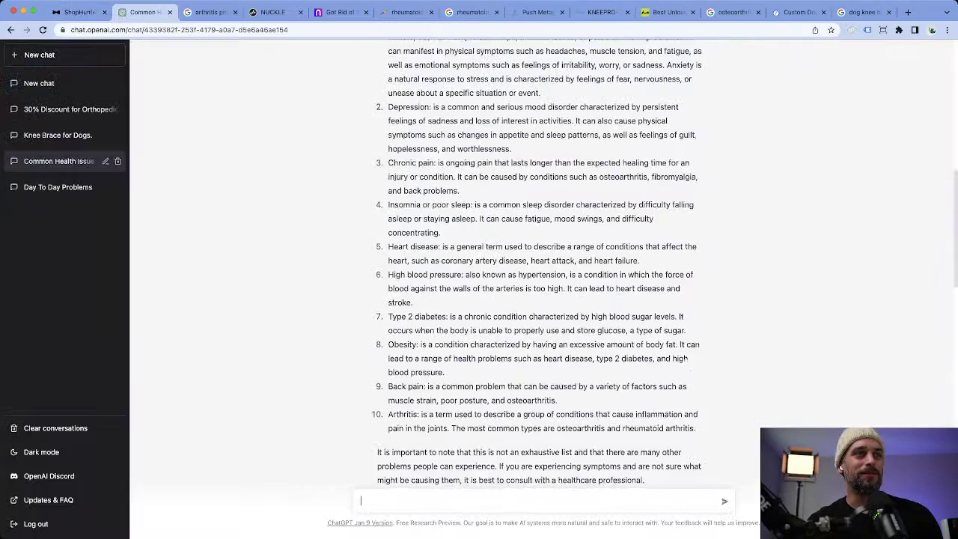
{"action": "left_click", "coordinate": [361, 501]}
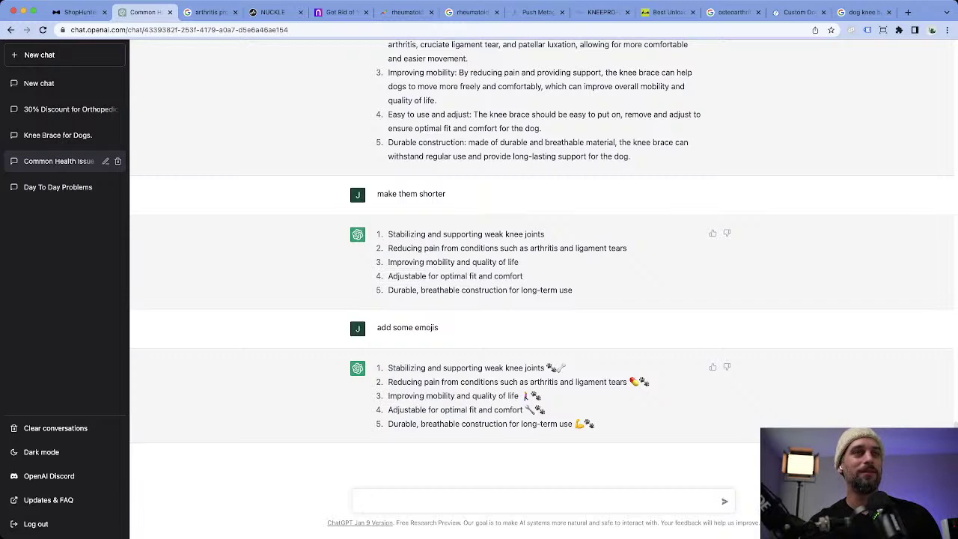
{"action": "left_click_drag", "start_coordinate": [596, 424], "coordinate": [387, 367]}
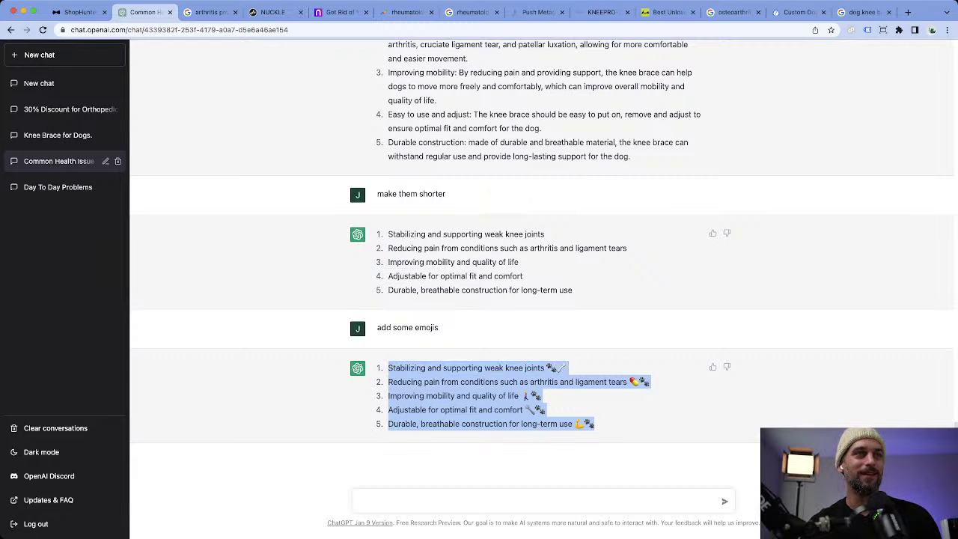
{"action": "left_click", "coordinate": [658, 367]}
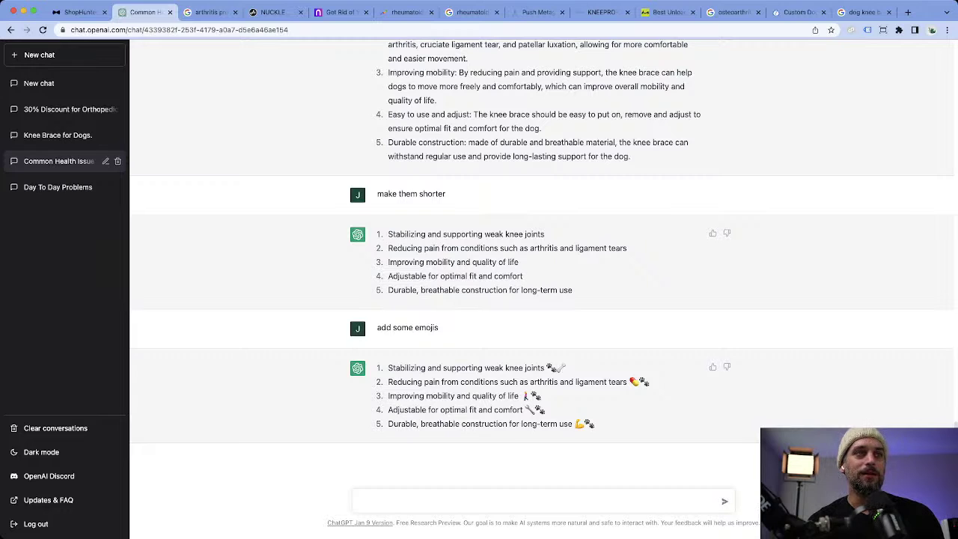
{"action": "scroll", "coordinate": [542, 288], "scroll_direction": "down", "scroll_amount": 1}
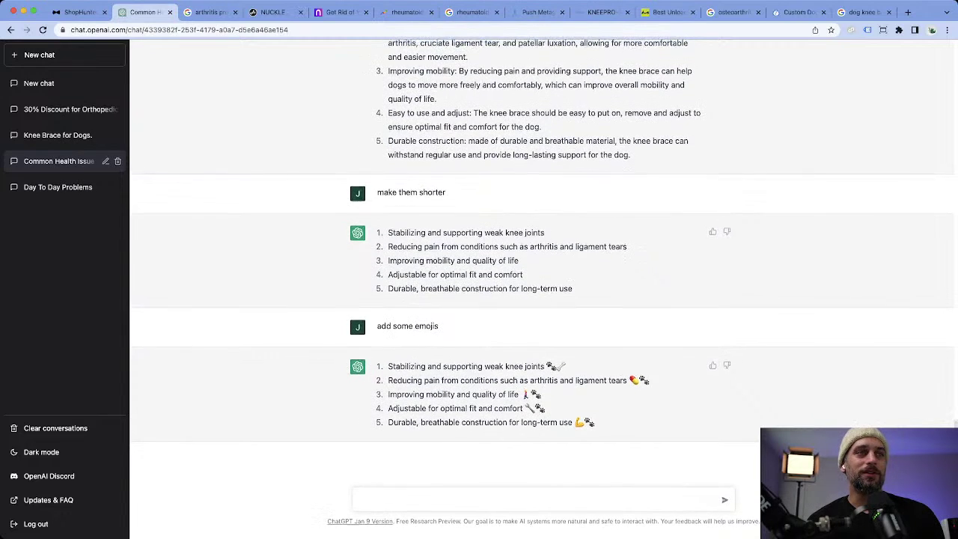